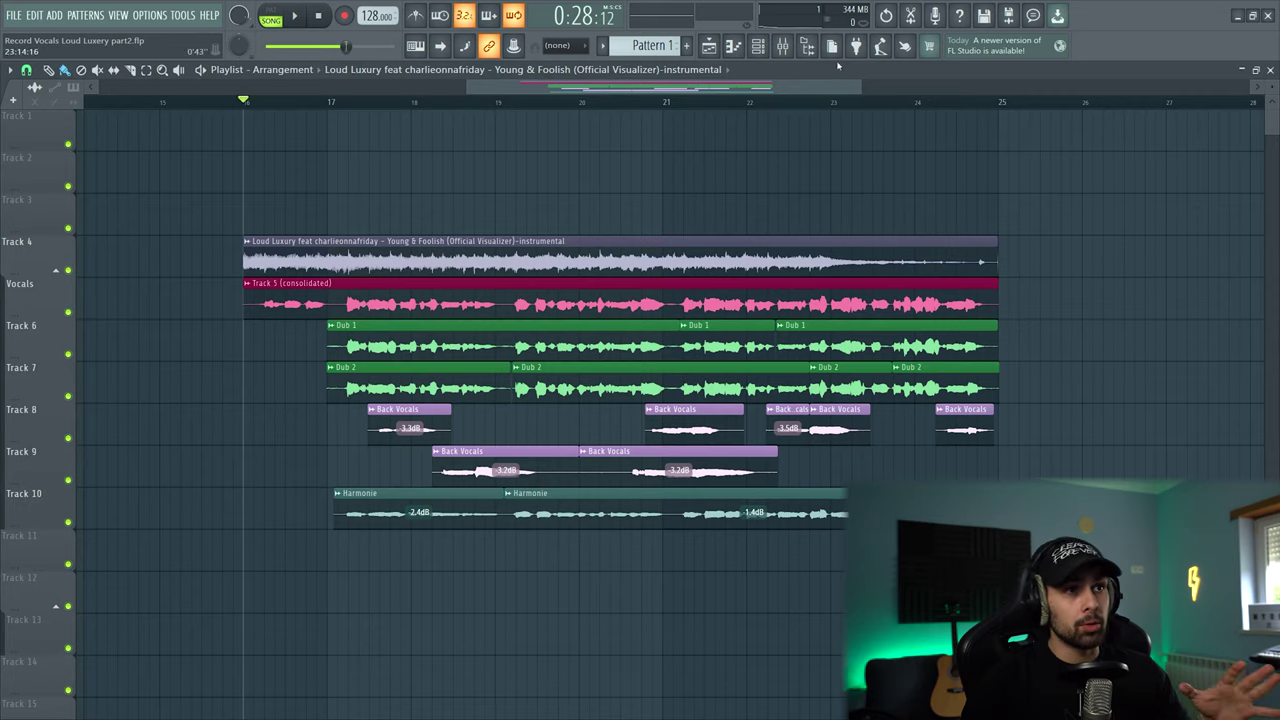
# - Check the empty insert tracks in the mixer, return to the playlist, and select and deselect the vocal clips
pyautogui.click(782, 45)
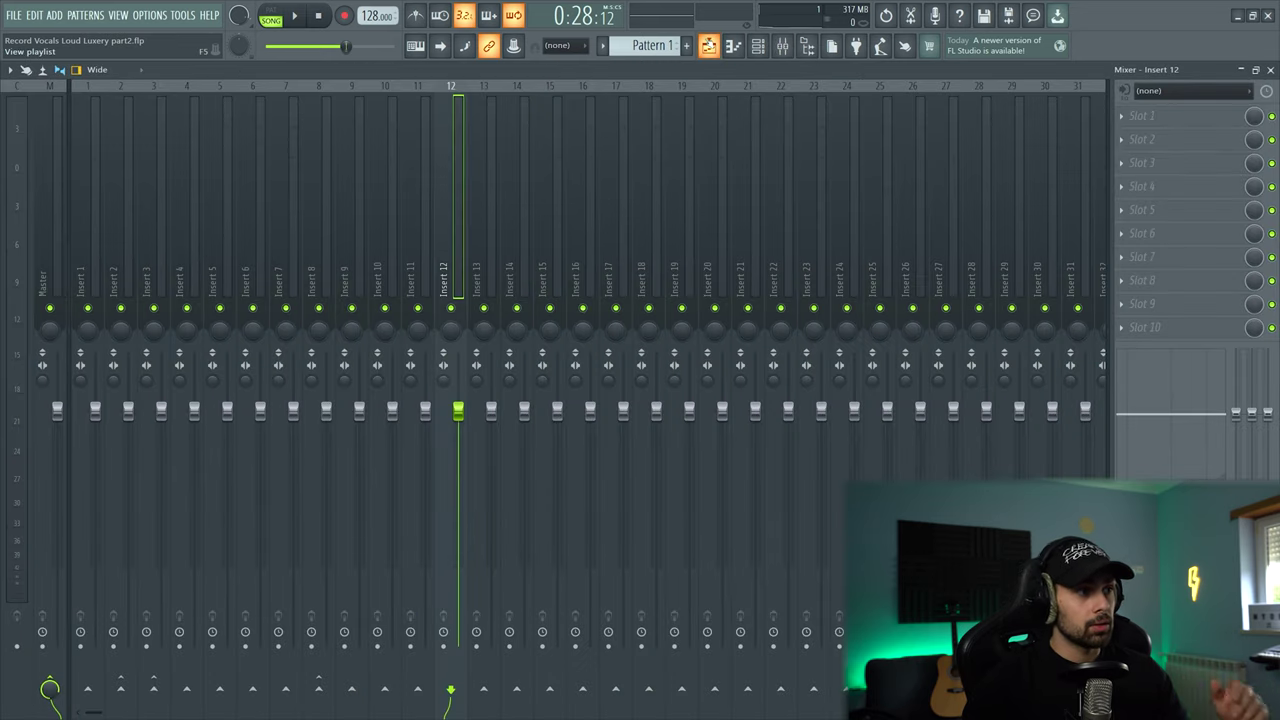
pyautogui.click(708, 45)
pyautogui.moveTo(212, 299); pyautogui.dragTo(898, 600)
pyautogui.hotkey('ctrl', 'd')
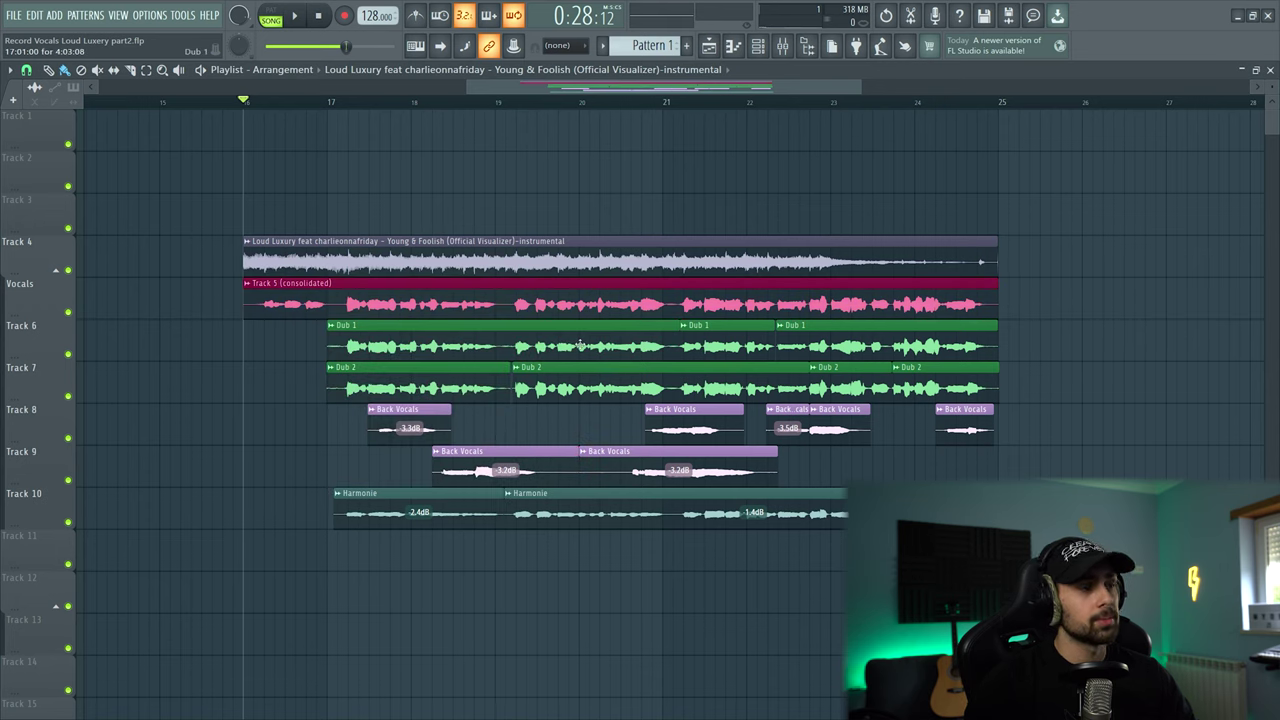
# - Move the instrumental clip from Track 4 up to Track 2 and deselect it
pyautogui.moveTo(298, 226); pyautogui.dragTo(352, 250)
pyautogui.hotkey('shift', 'Up')
pyautogui.hotkey('shift', 'Up')
pyautogui.click(328, 259)
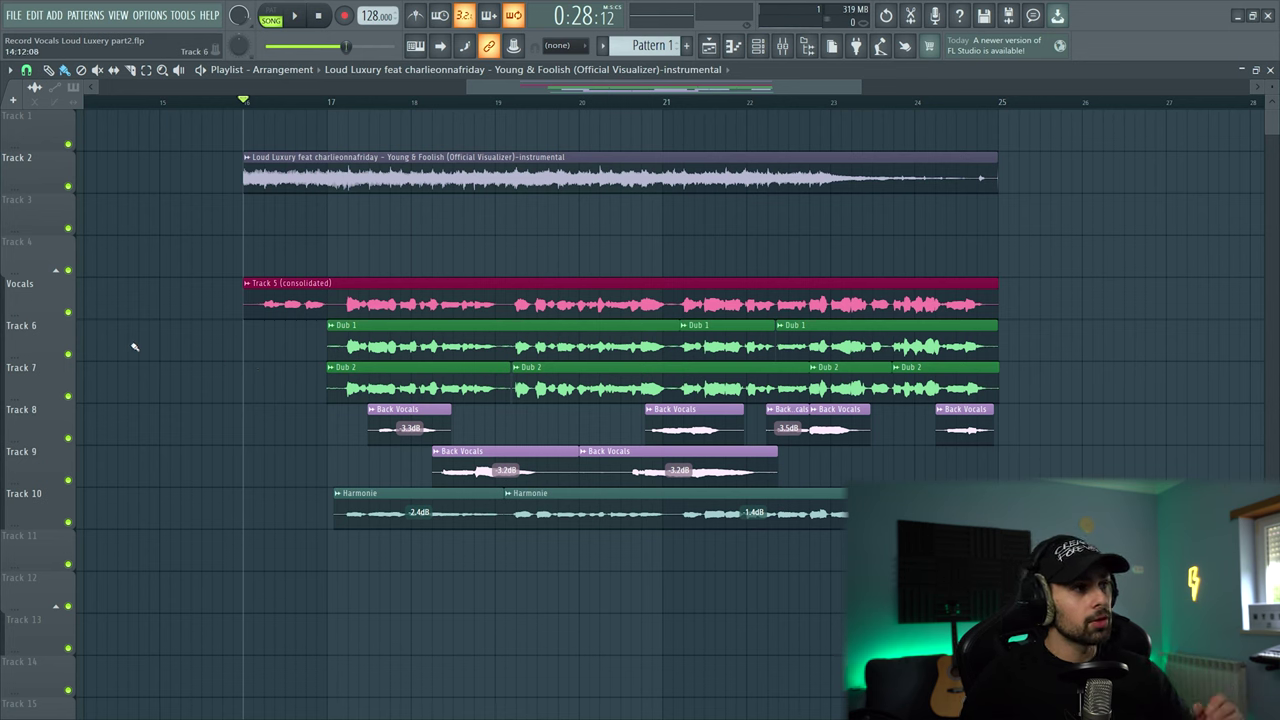
# - Rename the consolidated Track 5 clip as Main Vocals
pyautogui.click(249, 287)
pyautogui.click(286, 340)
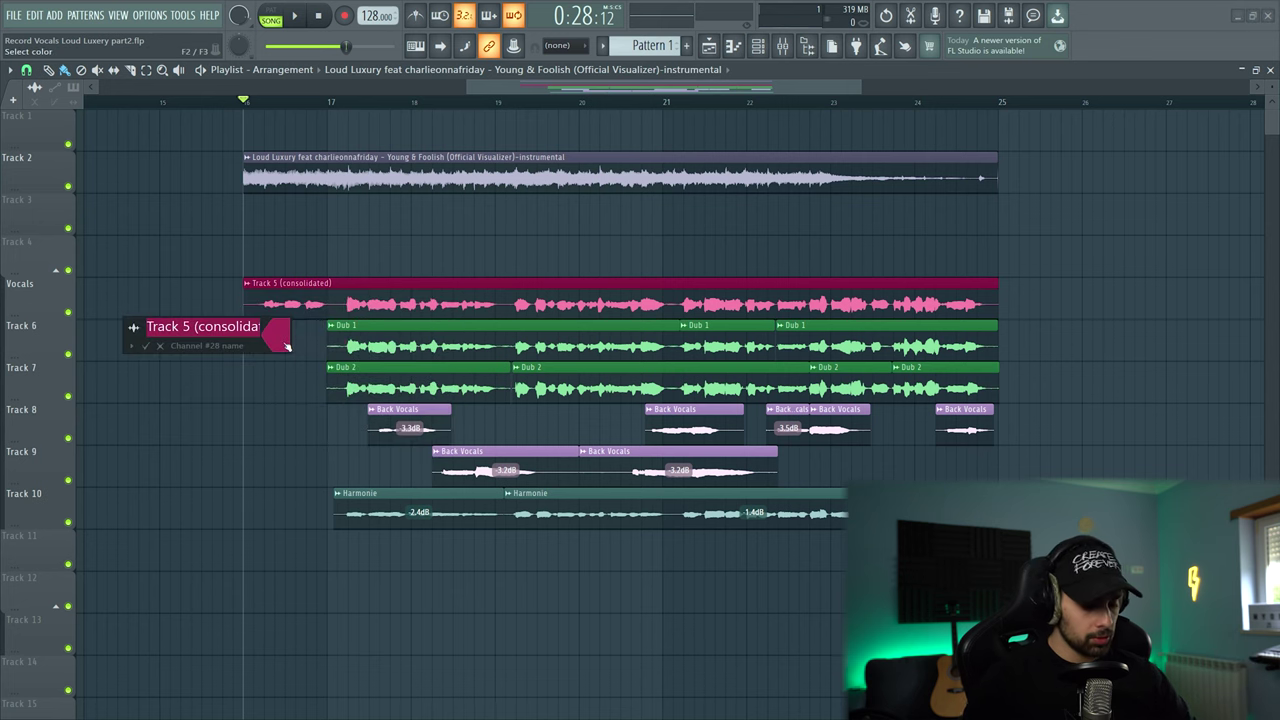
pyautogui.write('Main Vocals')
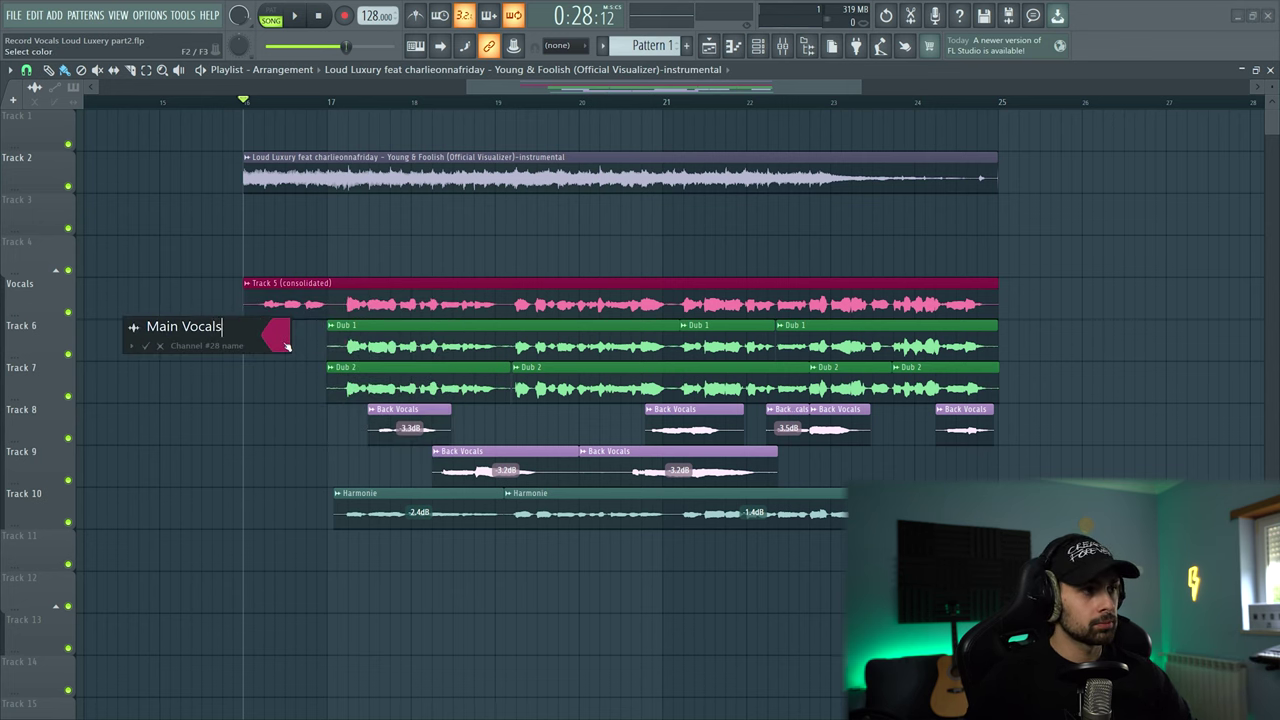
pyautogui.press('Return')
# - Solo the Vocals track and play it, briefly with the instrumental on Track 2 enabled for comparison
pyautogui.rightClick(69, 313)
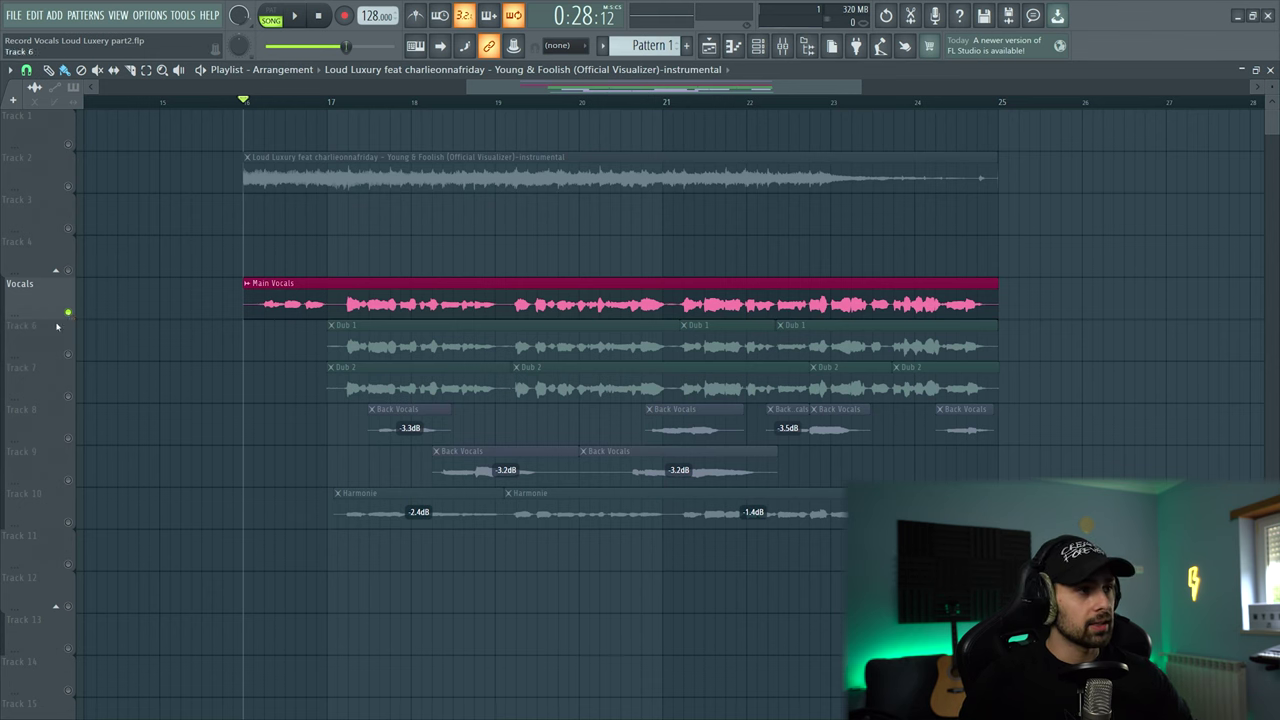
pyautogui.press('space')
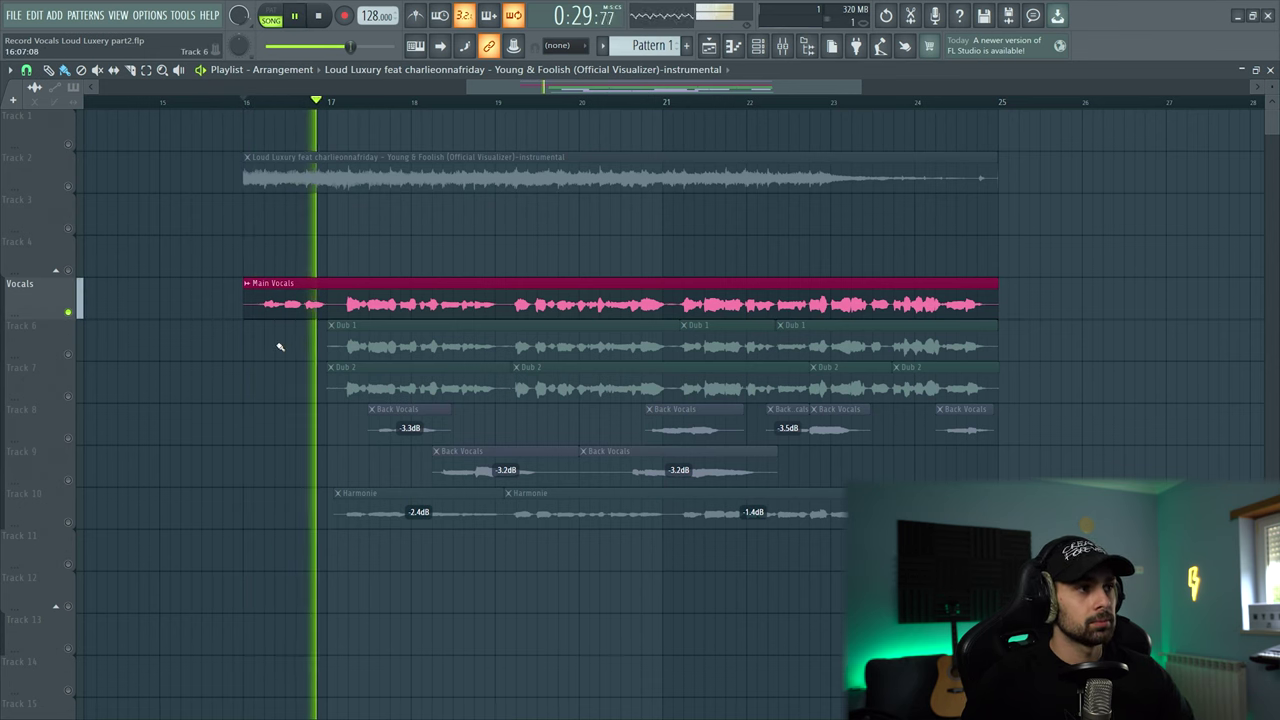
pyautogui.click(68, 187)
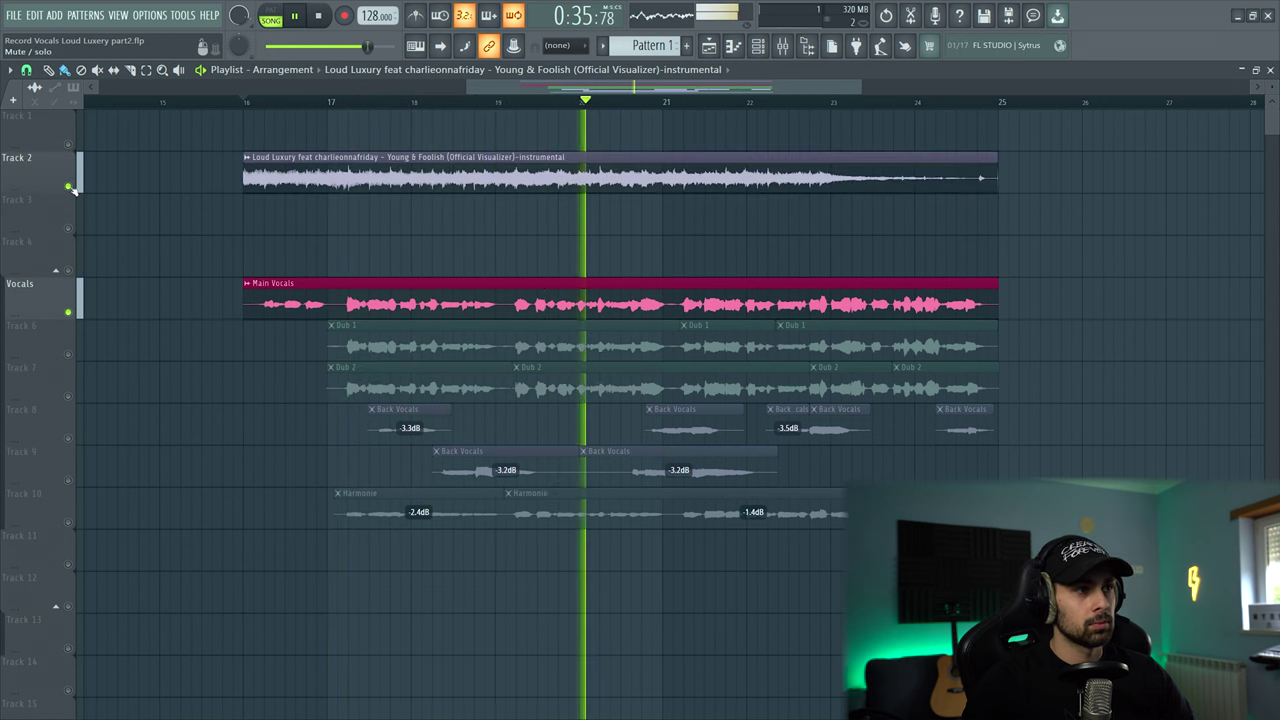
pyautogui.click(68, 187)
pyautogui.press('space')
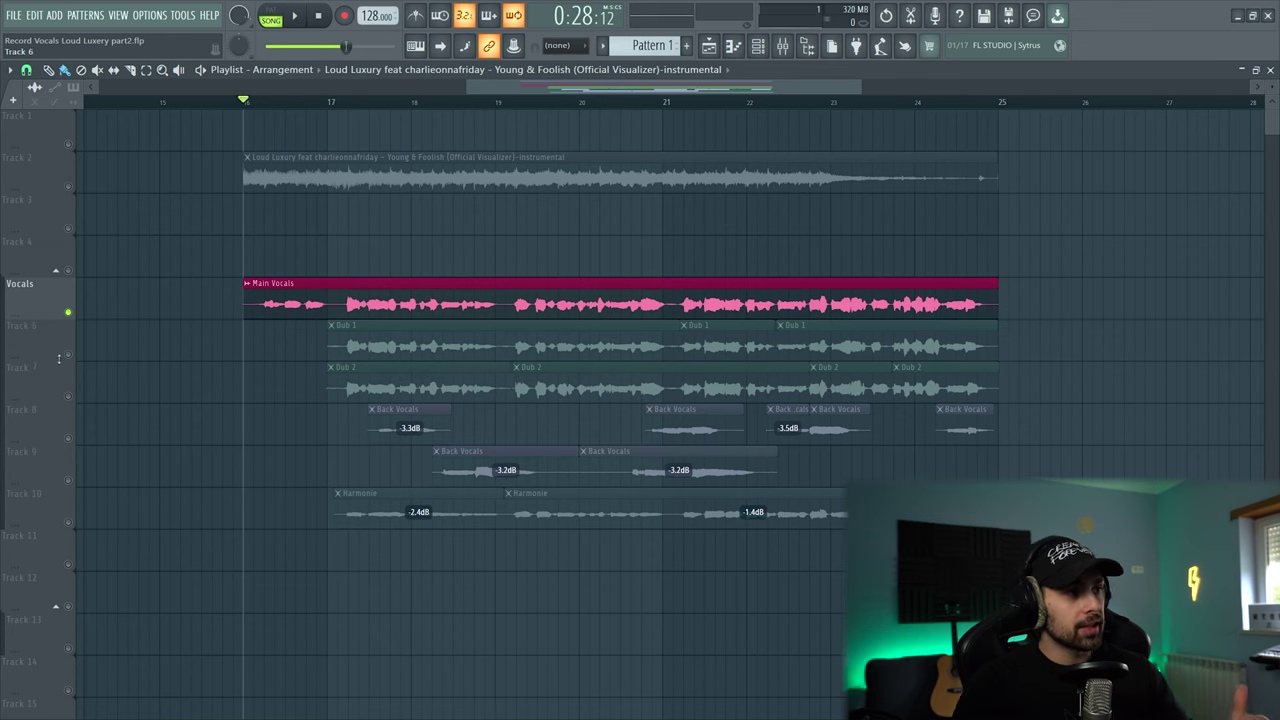
# - Isolate the dub tracks, solo Dub 1 on Track 6 and play it from near bar 17
pyautogui.rightClick(68, 355)
pyautogui.click(68, 395)
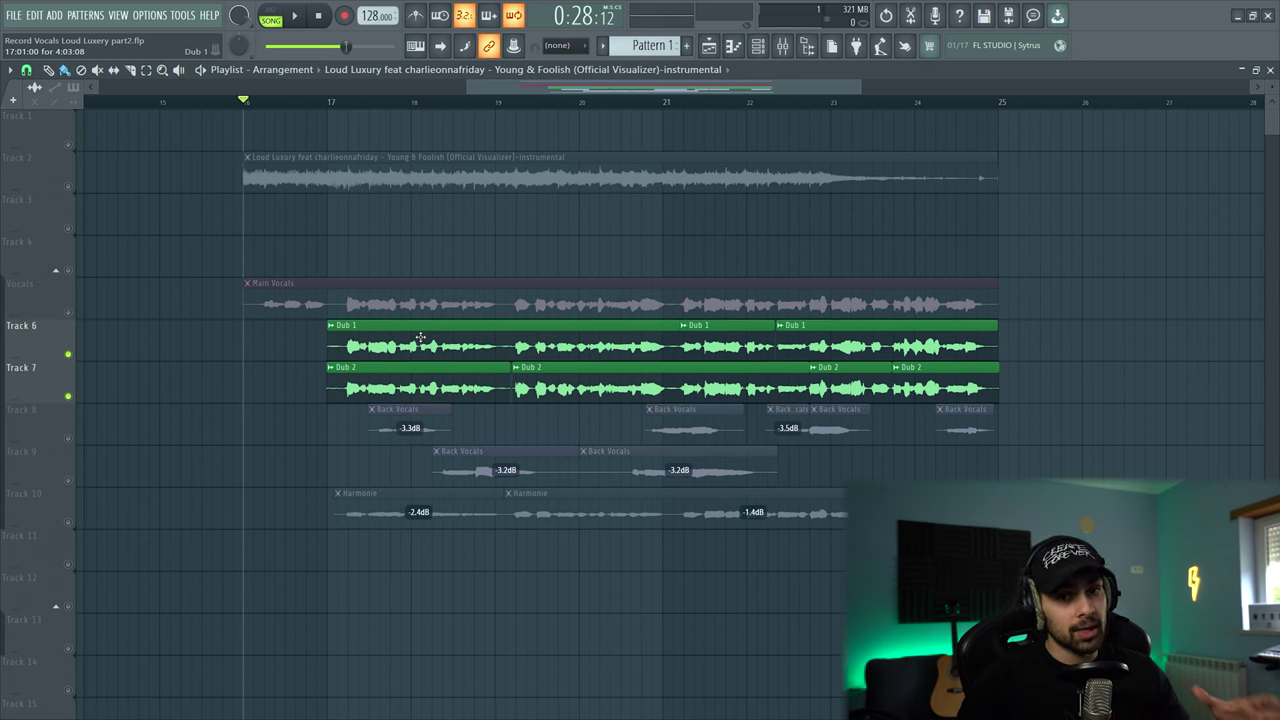
pyautogui.rightClick(68, 311)
pyautogui.rightClick(68, 354)
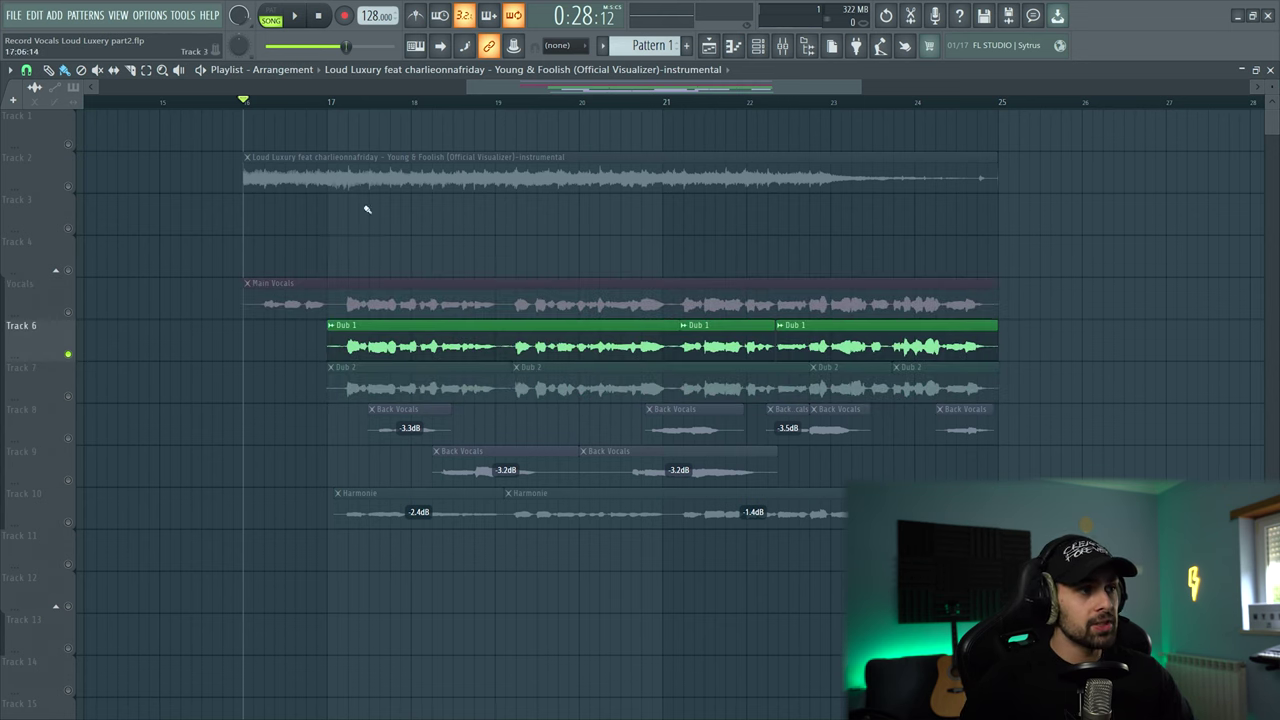
pyautogui.click(338, 107)
pyautogui.press('space')
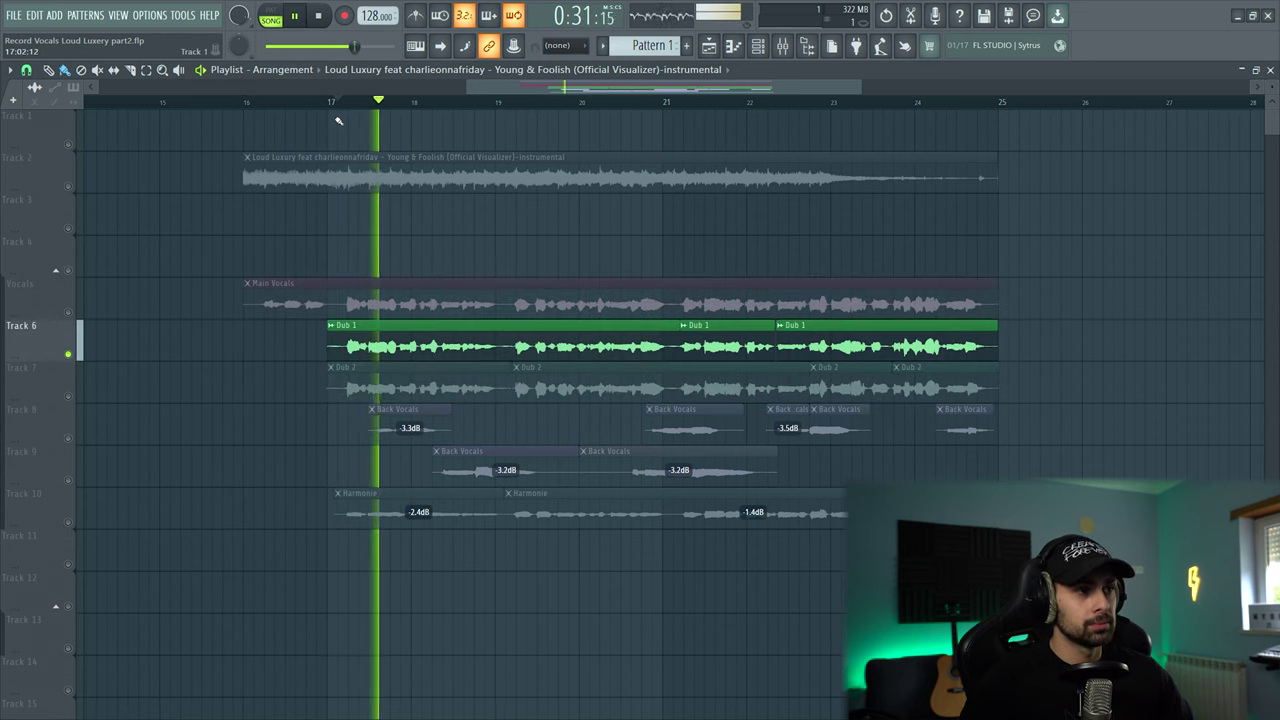
pyautogui.press('space')
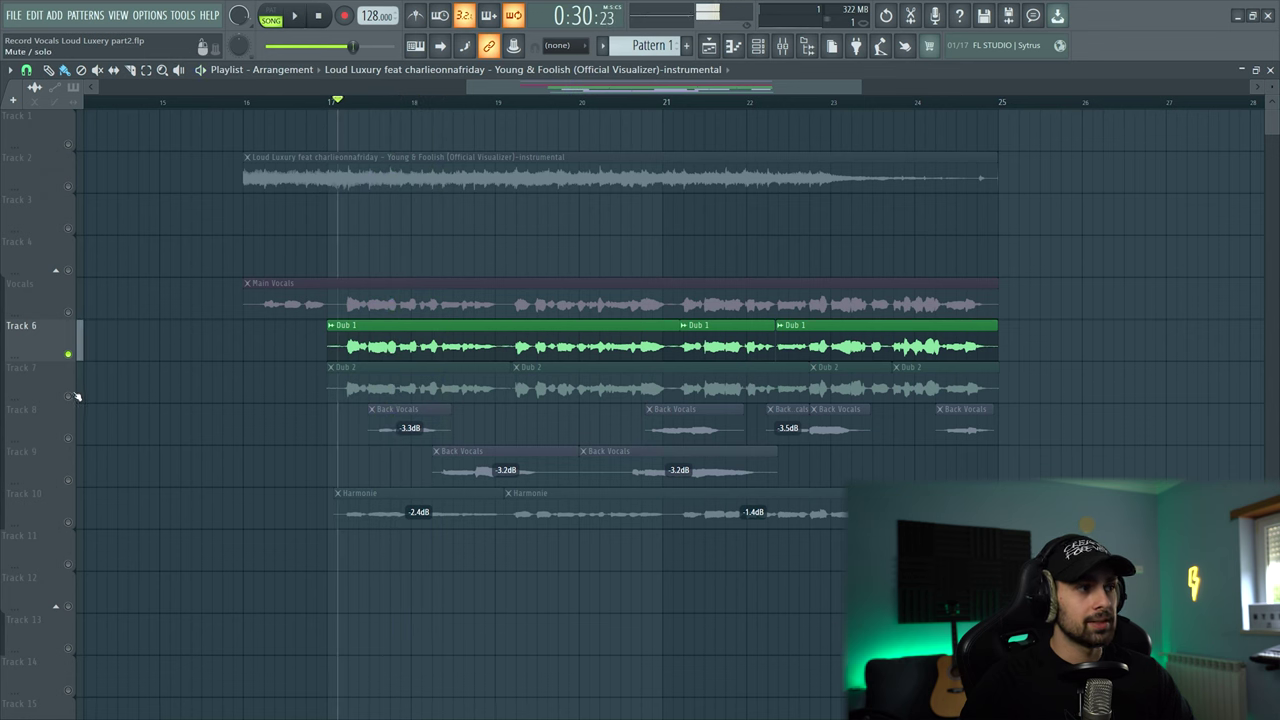
# - Solo Dub 2 on Track 7 and play it from the same position
pyautogui.rightClick(68, 396)
pyautogui.press('space')
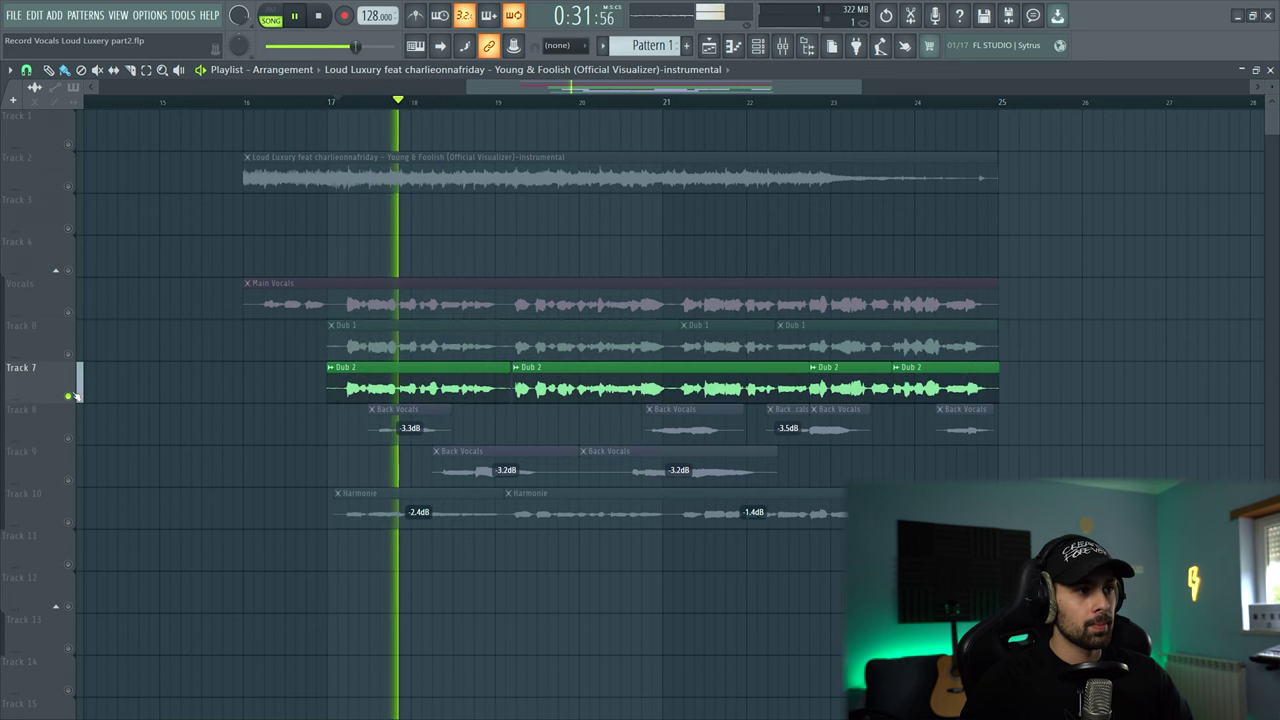
pyautogui.press('space')
# - Enable only the Back Vocals on Tracks 8 and 9 and play them from their first clip and again from just before bar 21
pyautogui.rightClick(70, 396)
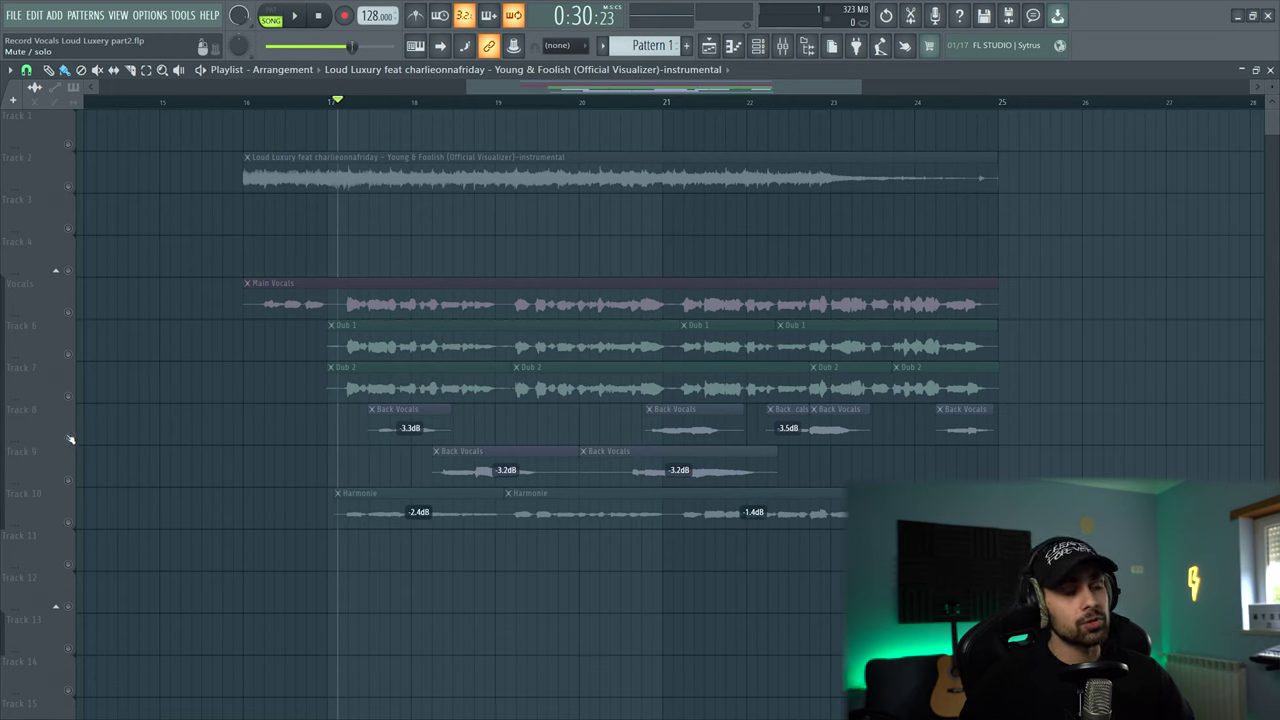
pyautogui.click(69, 440)
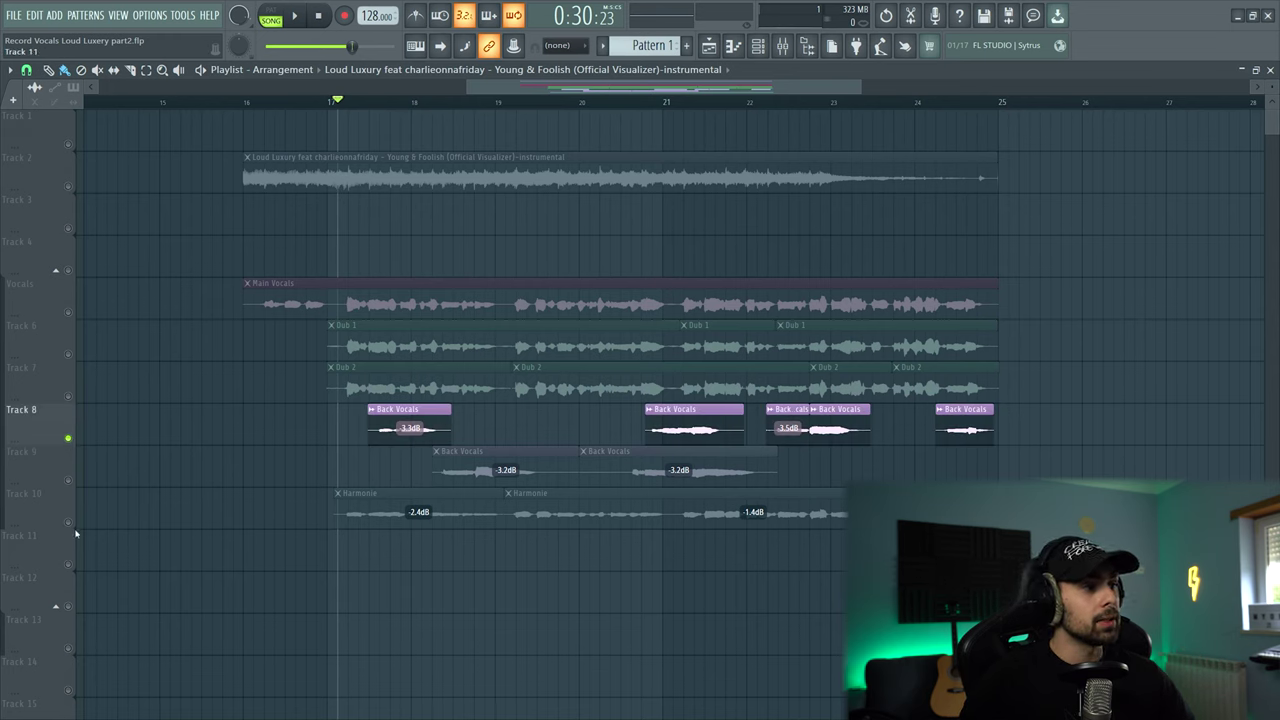
pyautogui.click(68, 480)
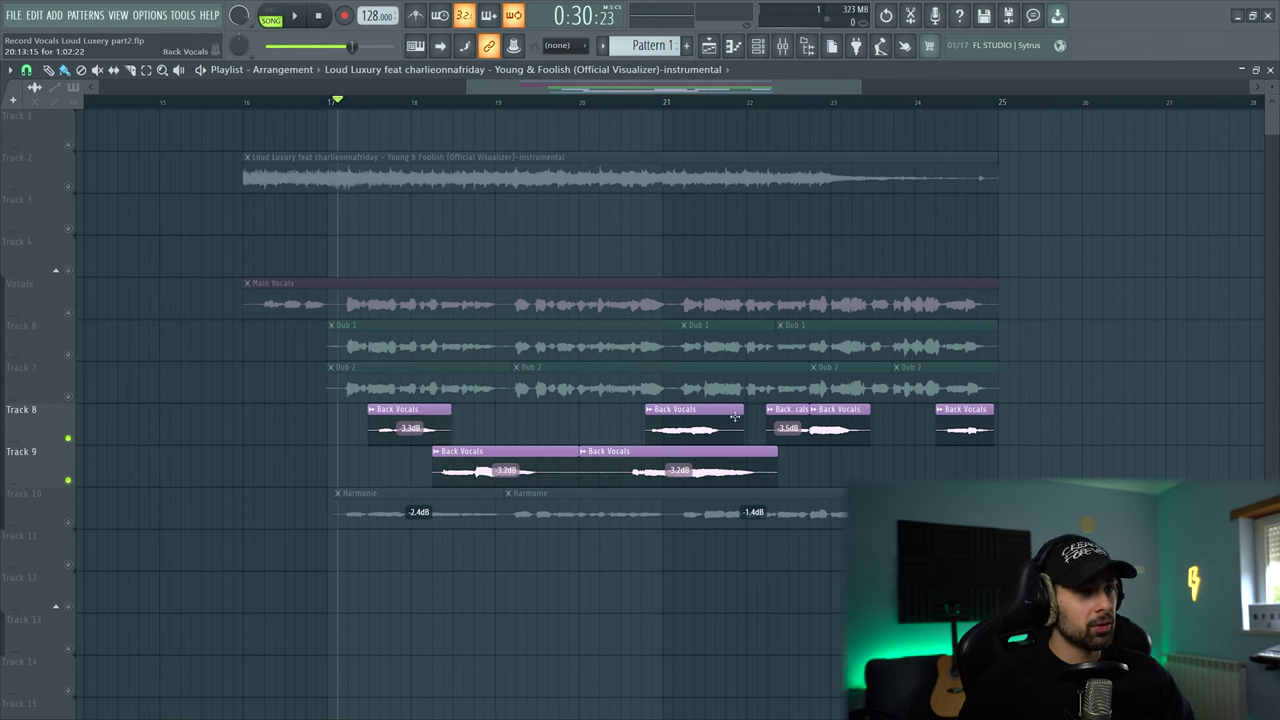
pyautogui.click(369, 110)
pyautogui.press('space')
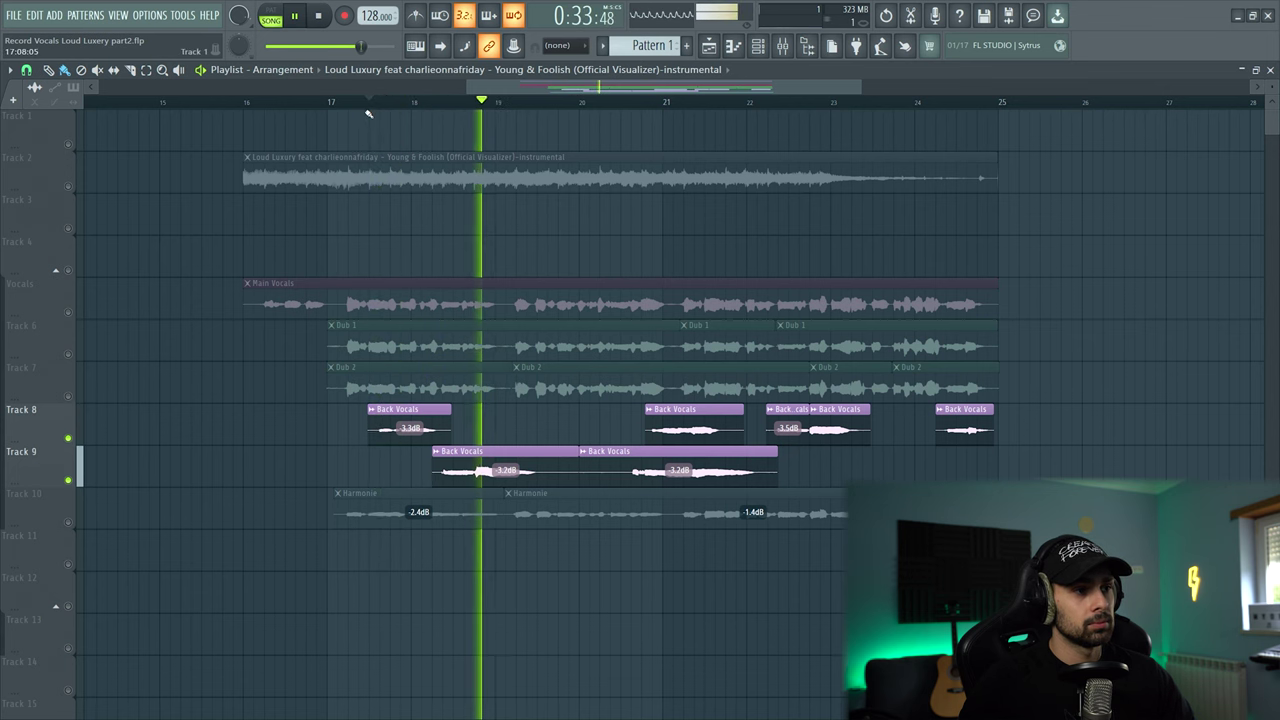
pyautogui.click(632, 104)
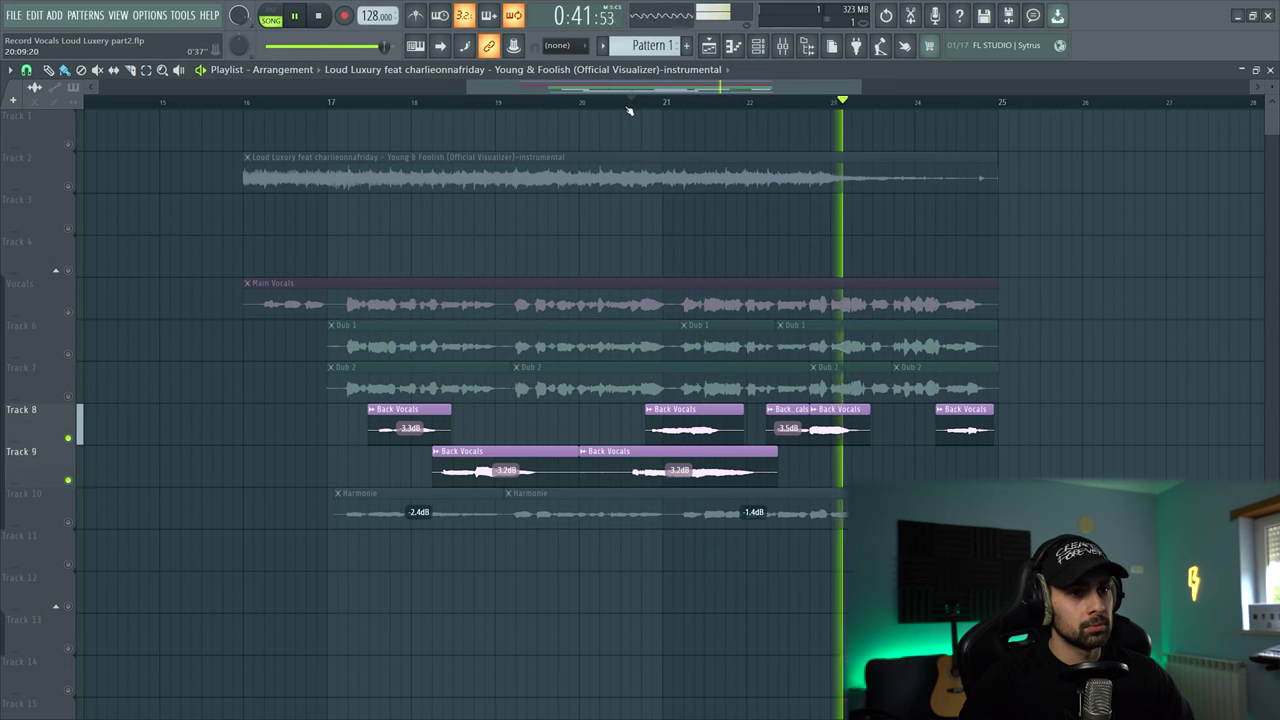
pyautogui.press('space')
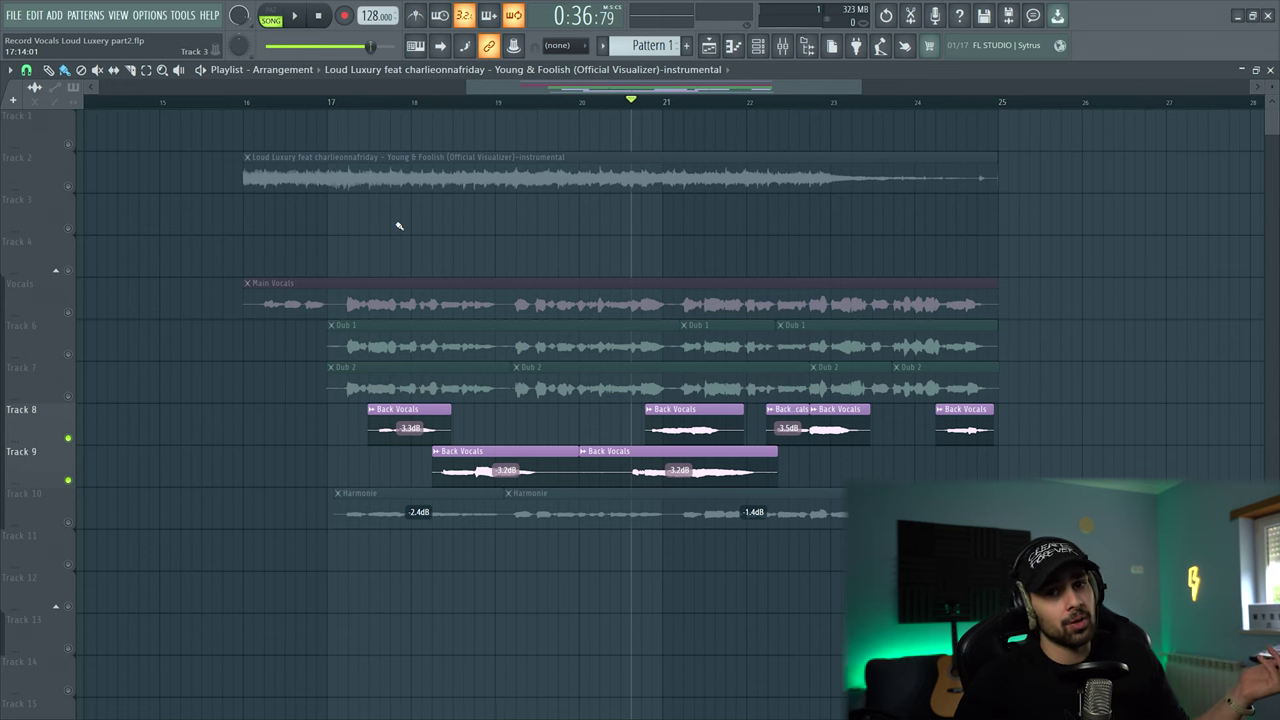
# - Solo the Harmonie clips on Track 10 and play them
pyautogui.rightClick(68, 522)
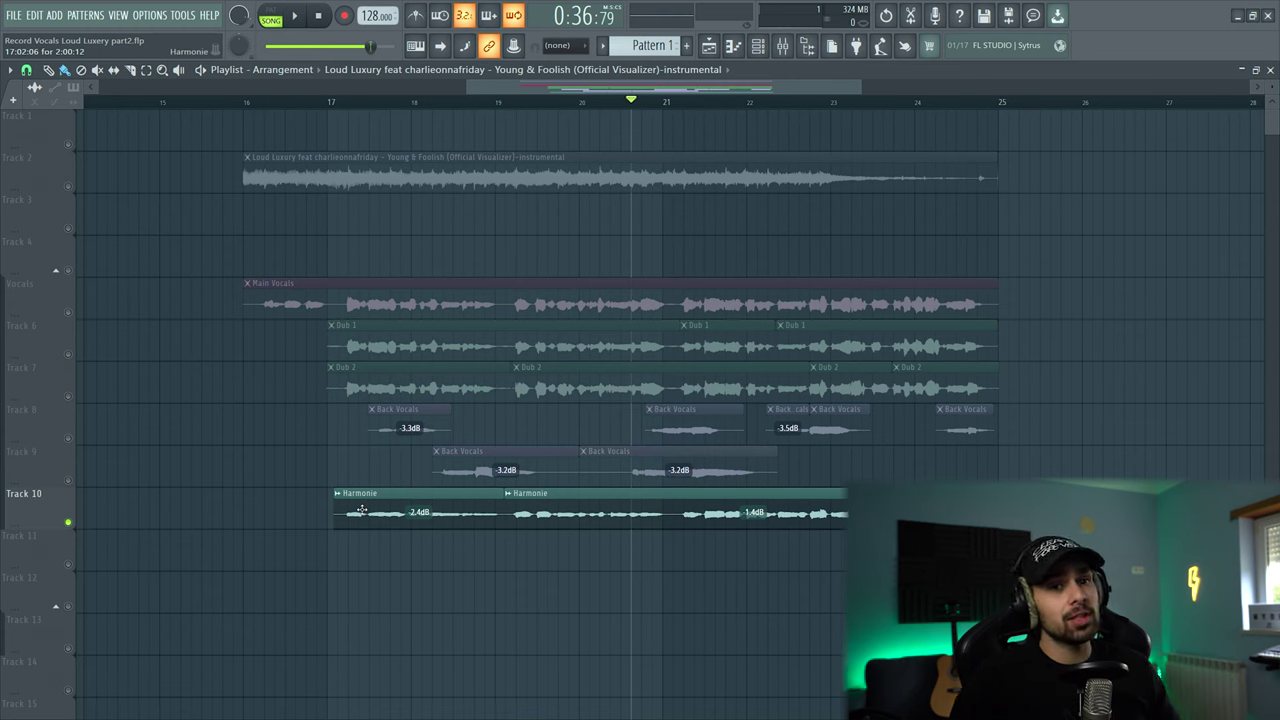
pyautogui.click(332, 104)
pyautogui.press('space')
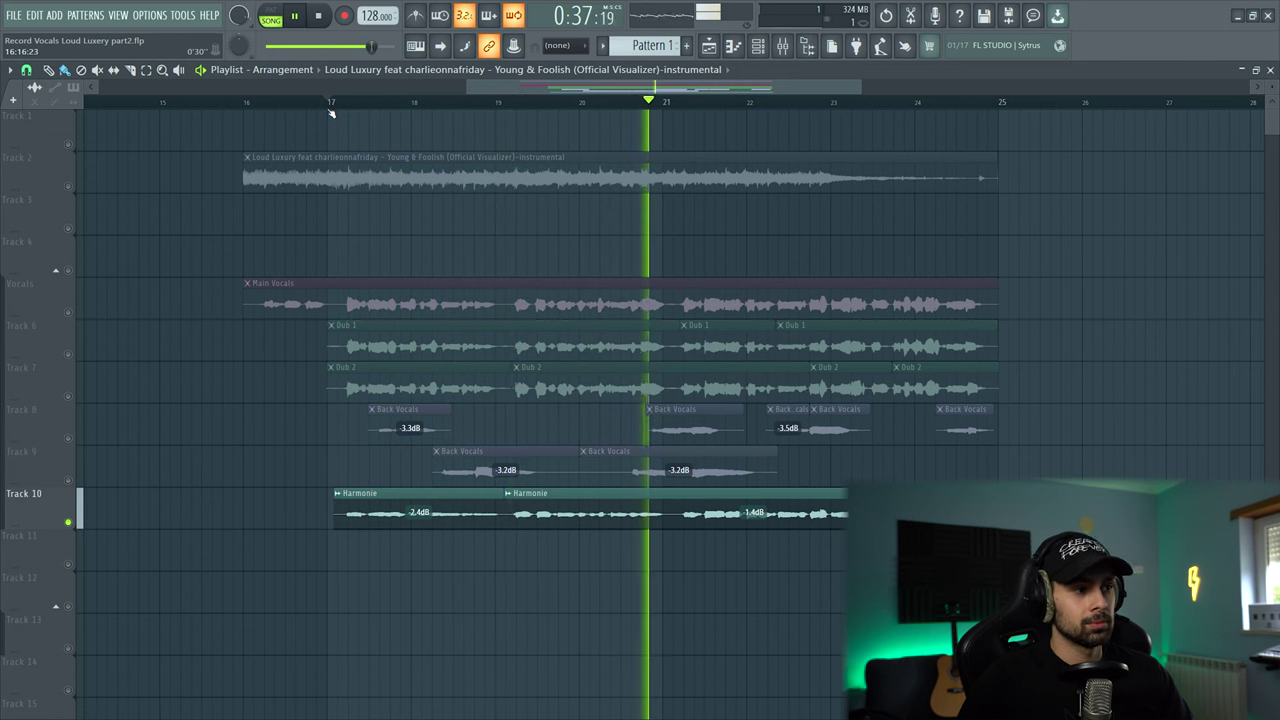
pyautogui.press('space')
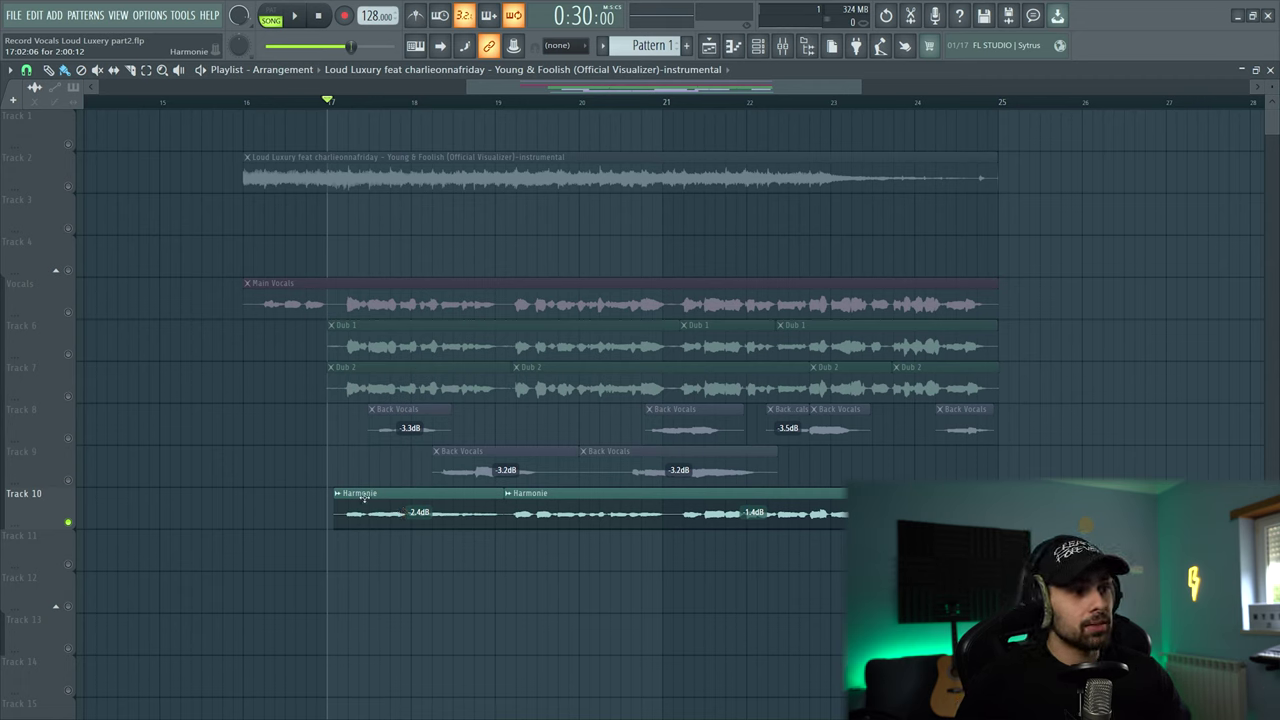
# - Select the first Harmonie clip and compare it with the main vocals by playing each track alone from near bar 17
pyautogui.moveTo(323, 566); pyautogui.dragTo(498, 490)
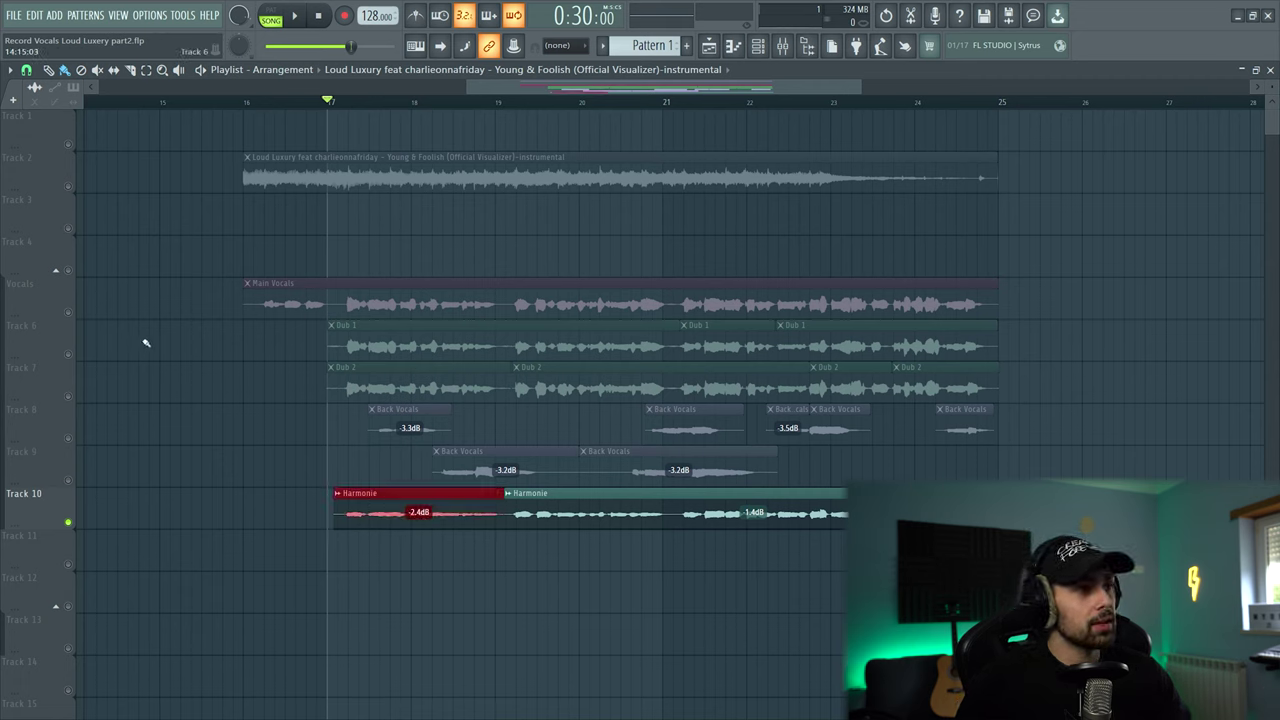
pyautogui.click(70, 315)
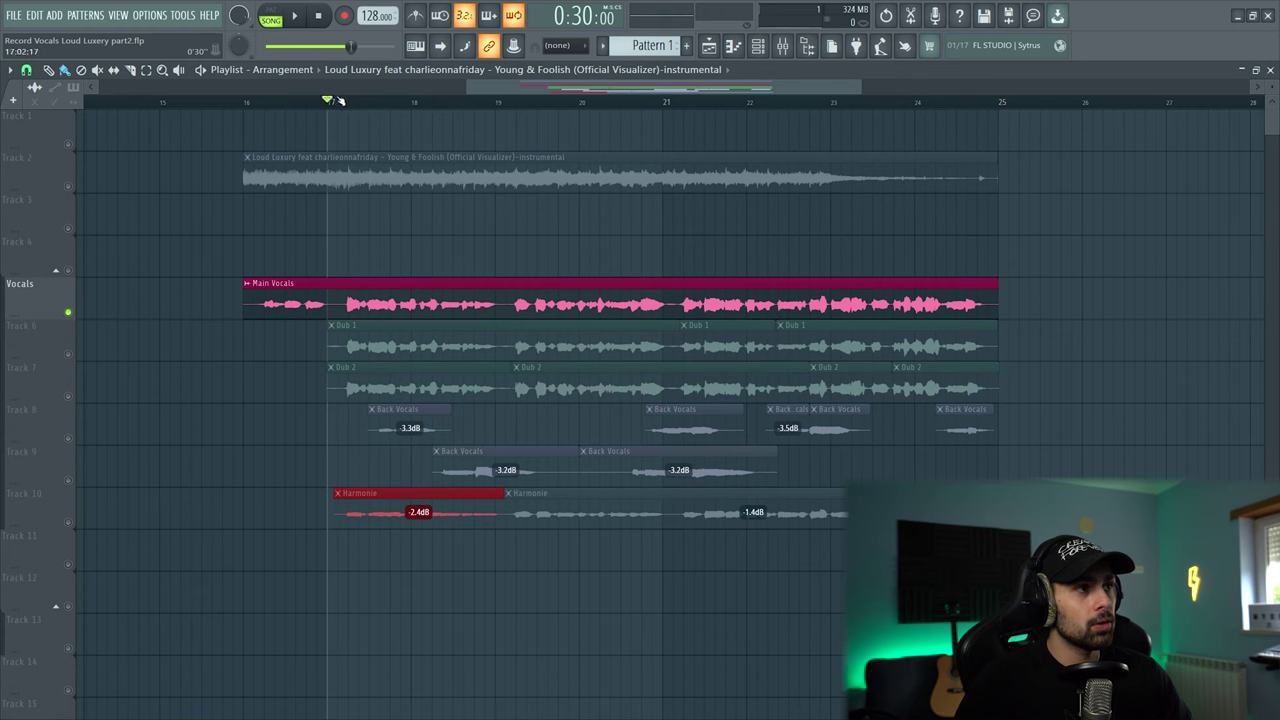
pyautogui.press('space')
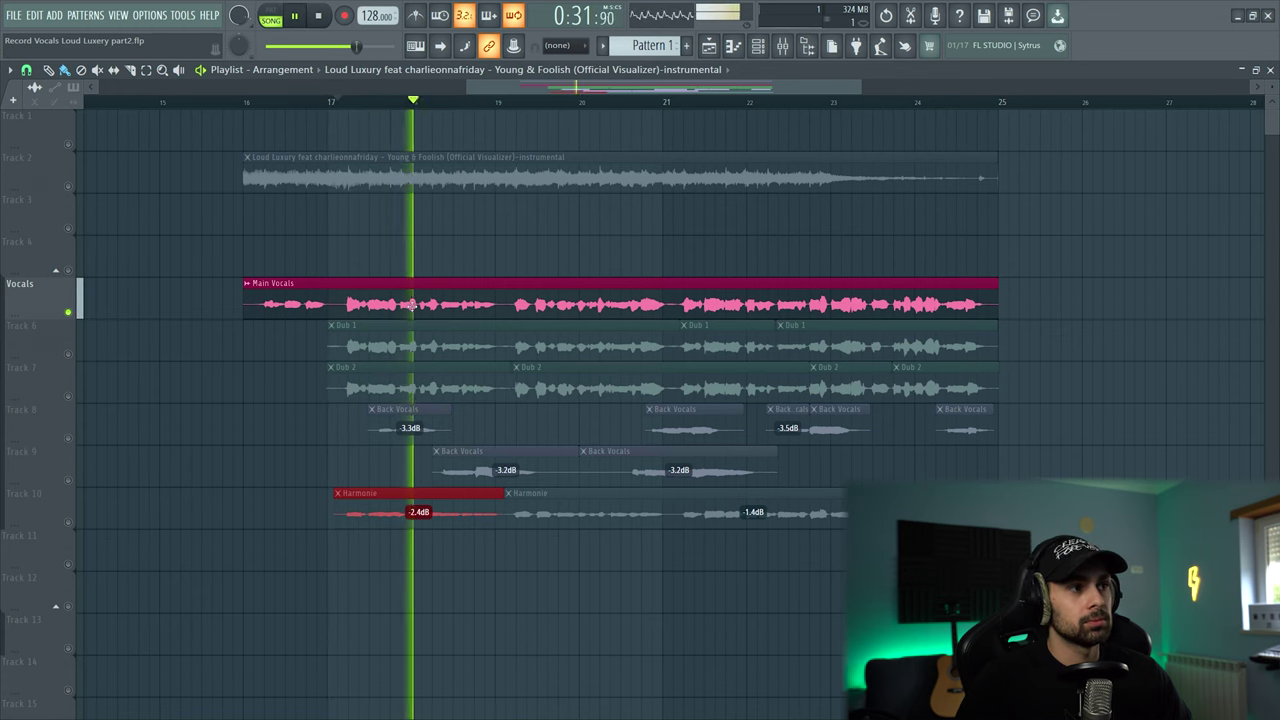
pyautogui.press('space')
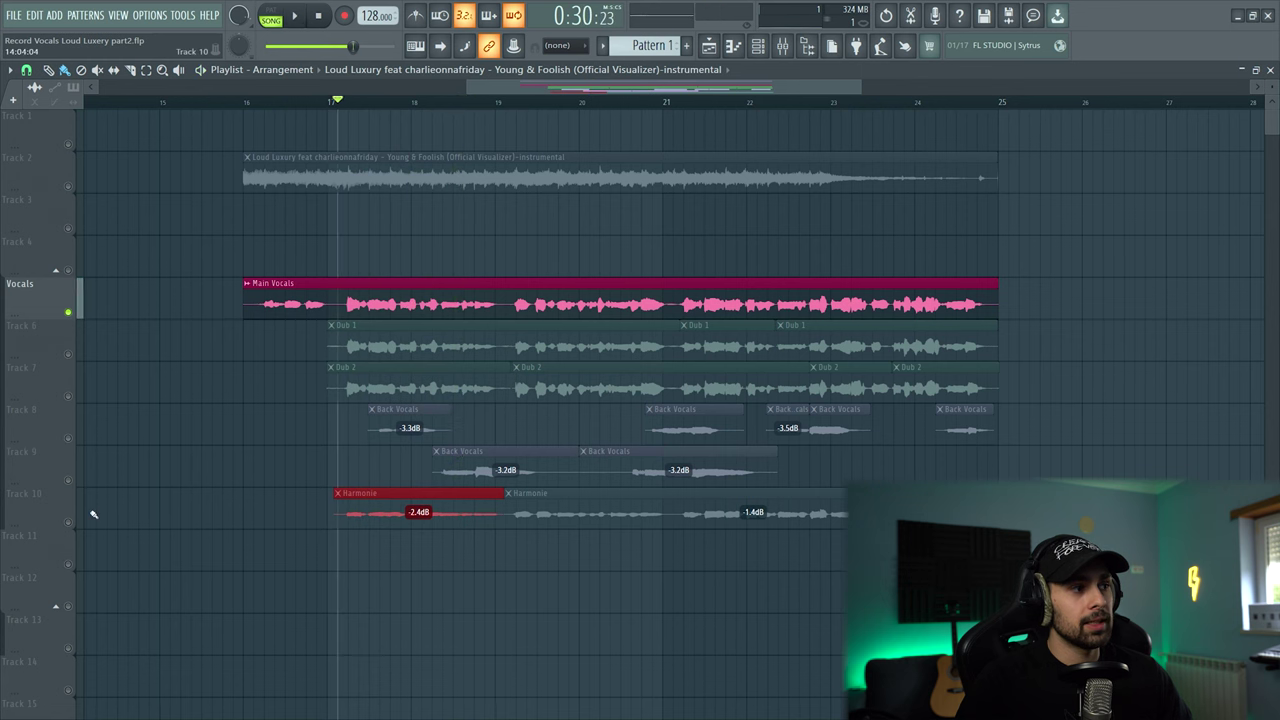
pyautogui.click(68, 523)
pyautogui.press('space')
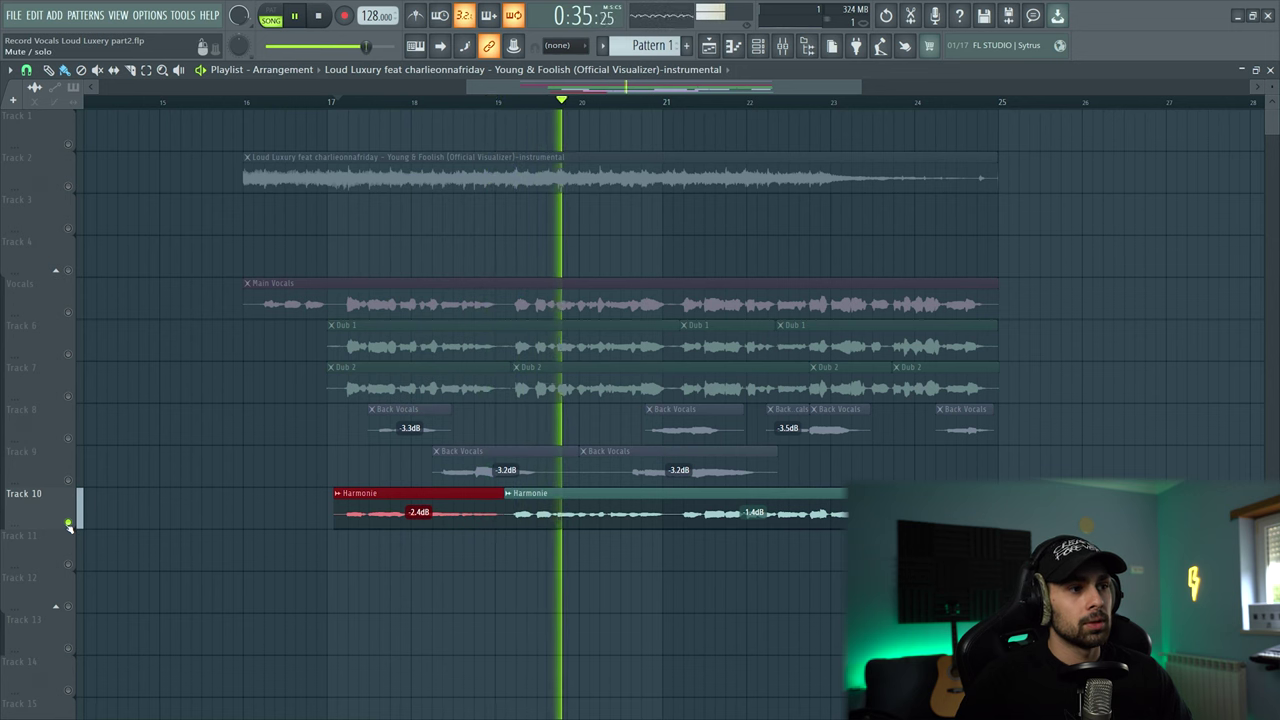
pyautogui.press('space')
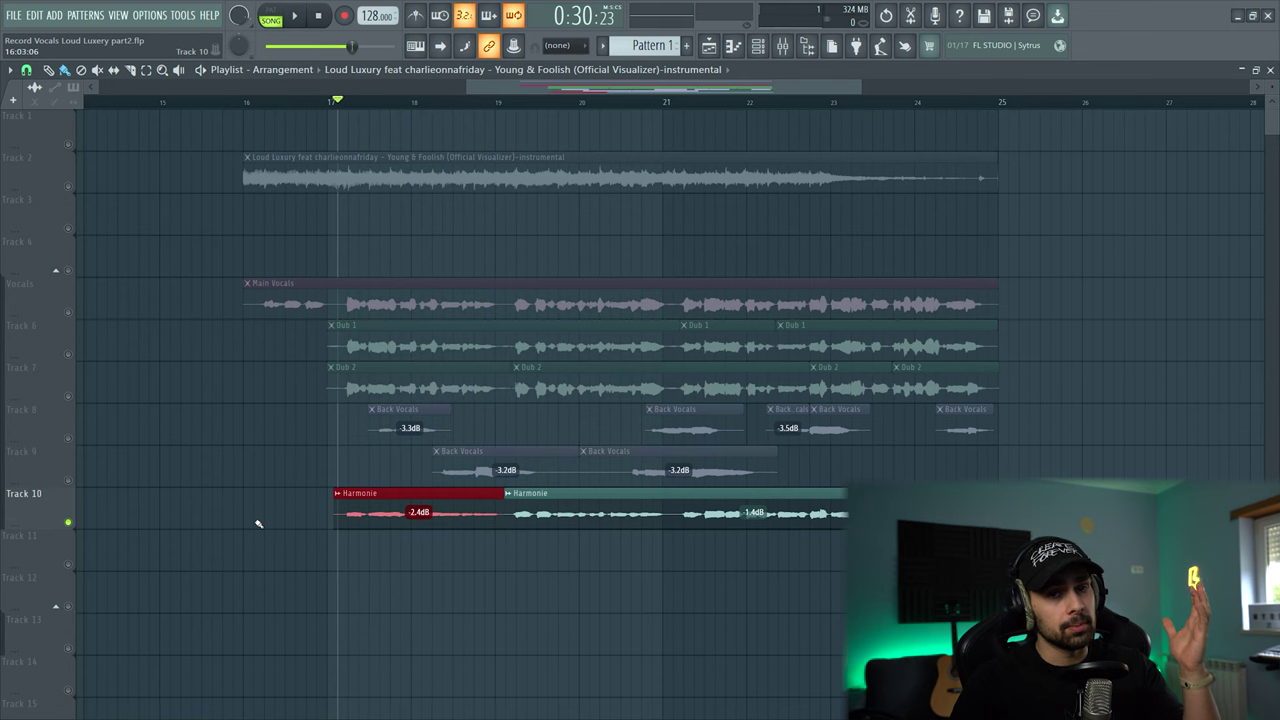
# - Enable all tracks and play the full arrangement from bar 17, muting the instrumental on Track 2 during playback
pyautogui.rightClick(68, 312)
pyautogui.rightClick(68, 312)
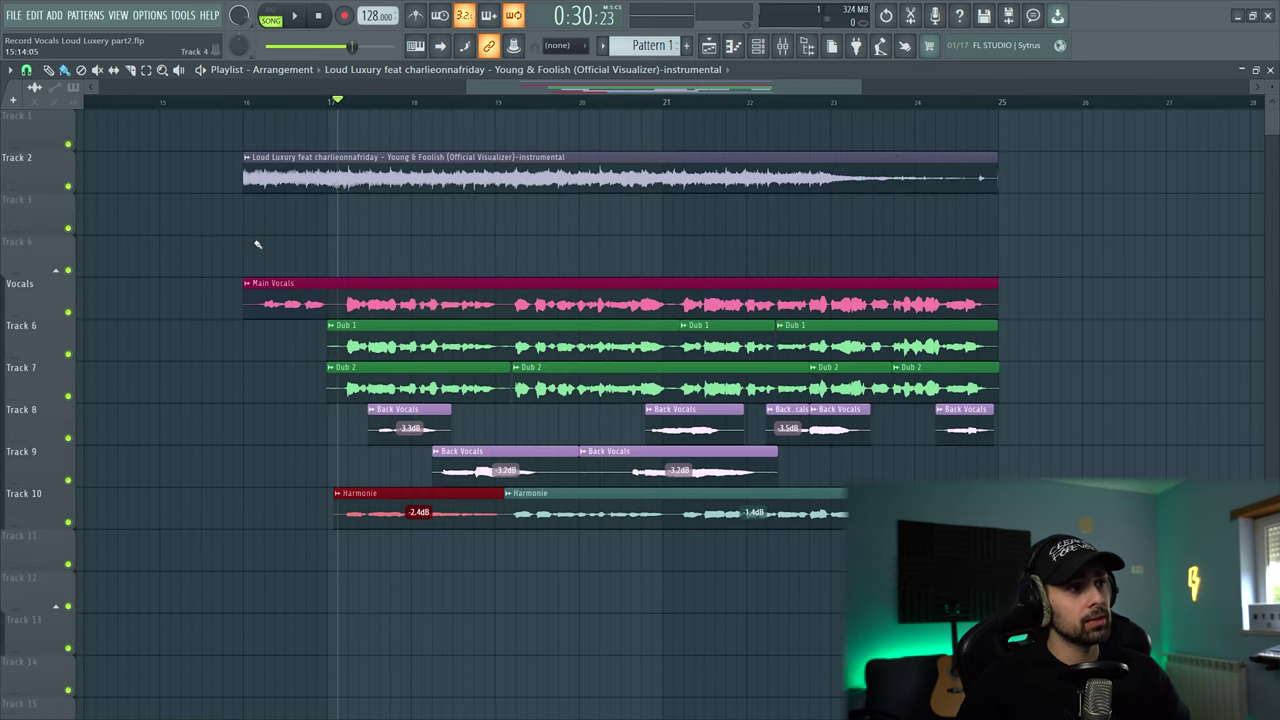
pyautogui.moveTo(333, 104); pyautogui.dragTo(330, 104)
pyautogui.press('space')
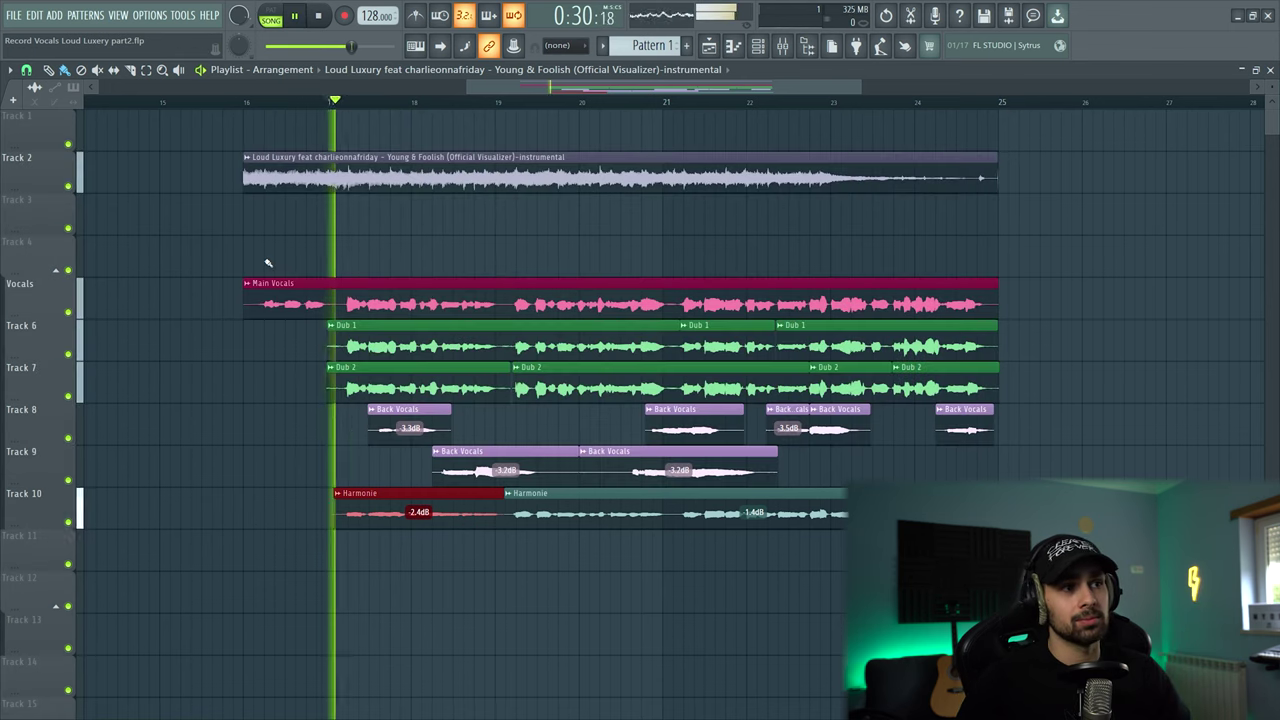
pyautogui.click(68, 186)
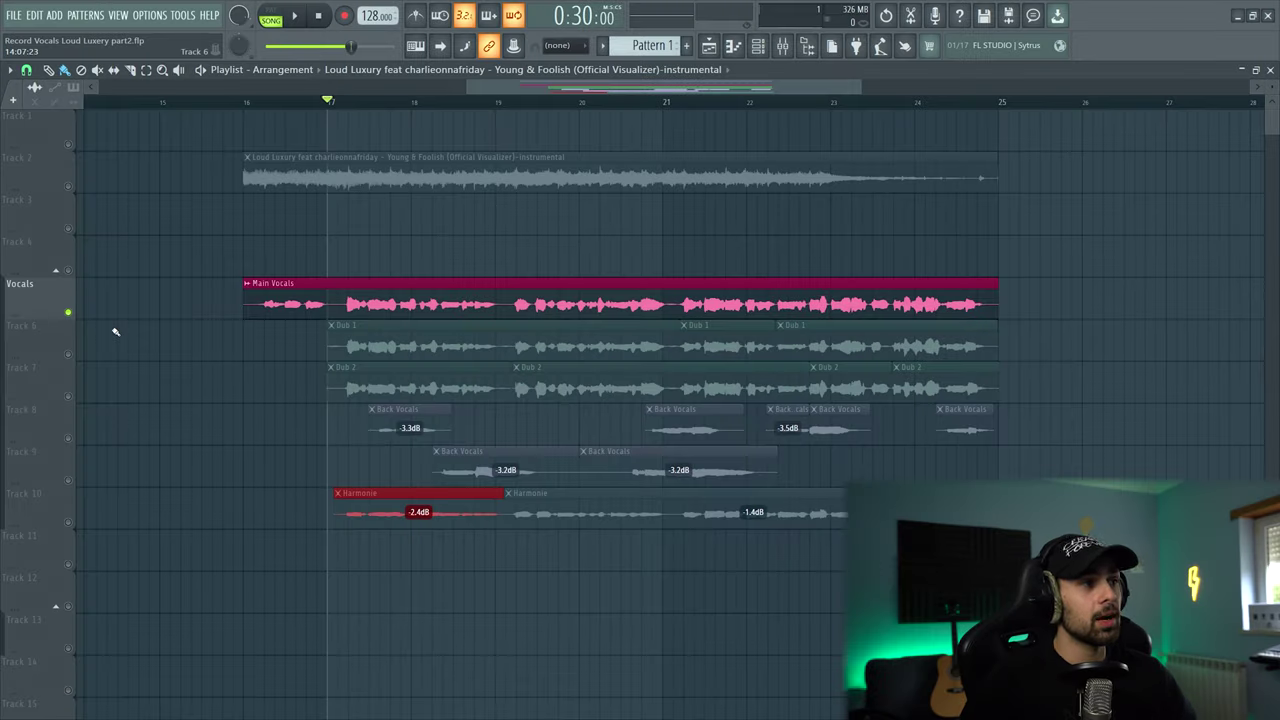
# - Open the Main Vocals clip's channel settings and route the clip to a free mixer track
pyautogui.doubleClick(453, 307)
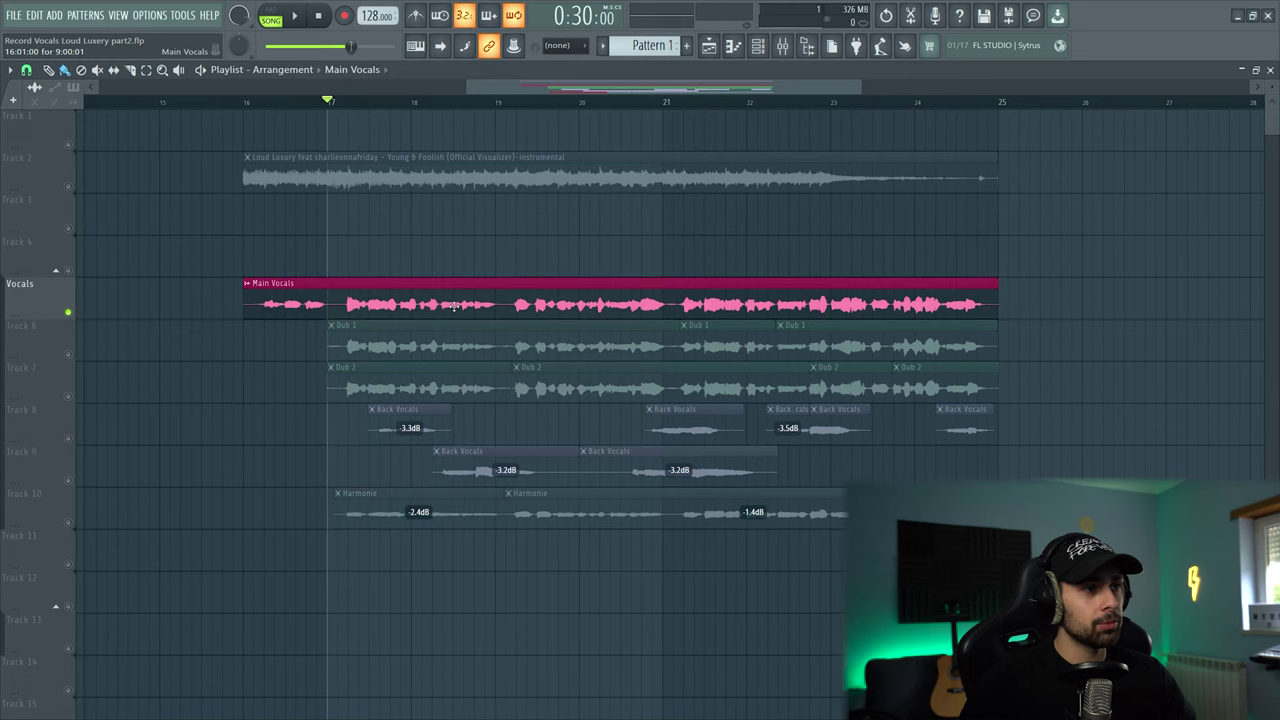
pyautogui.moveTo(403, 141); pyautogui.dragTo(403, 158)
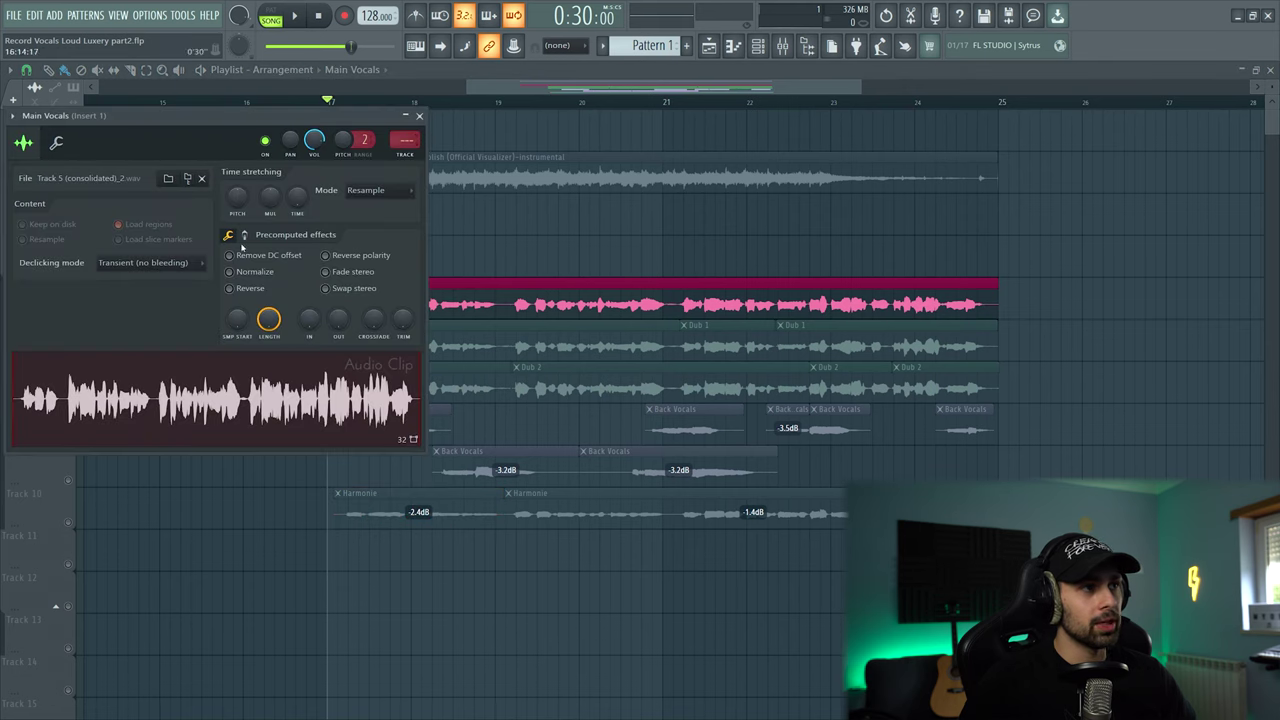
pyautogui.moveTo(294, 122); pyautogui.dragTo(531, 179)
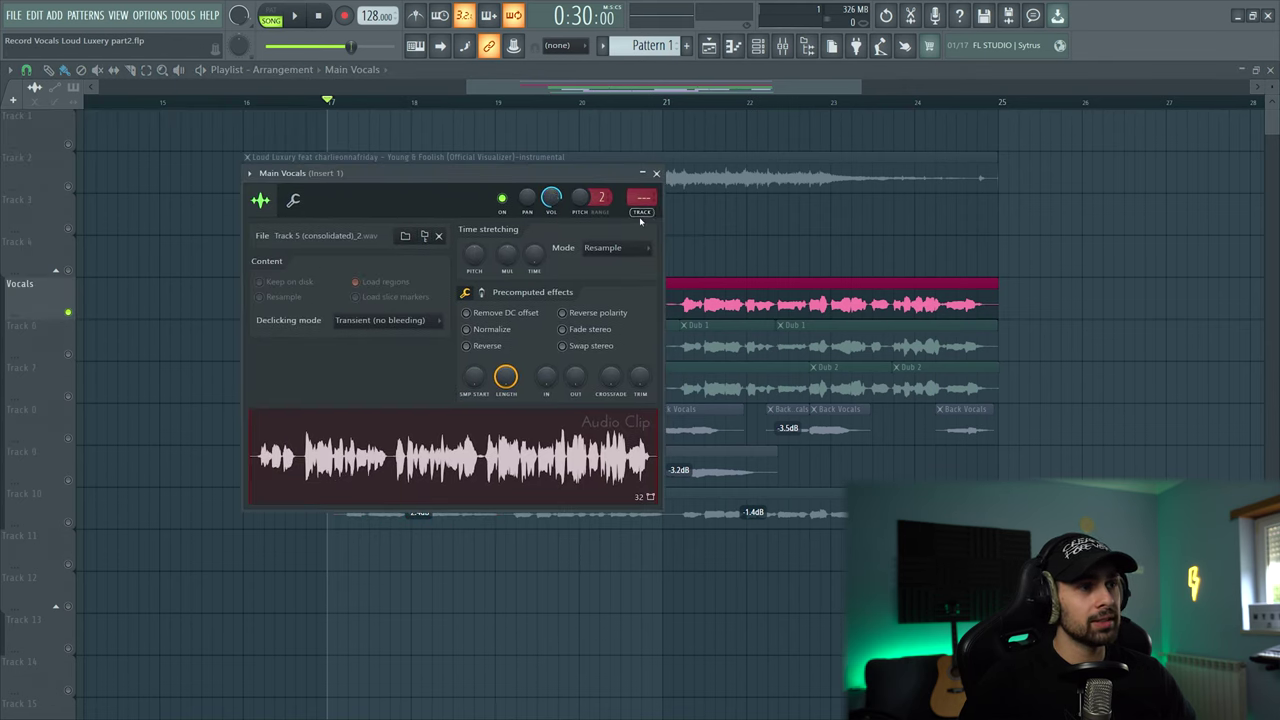
pyautogui.click(645, 215)
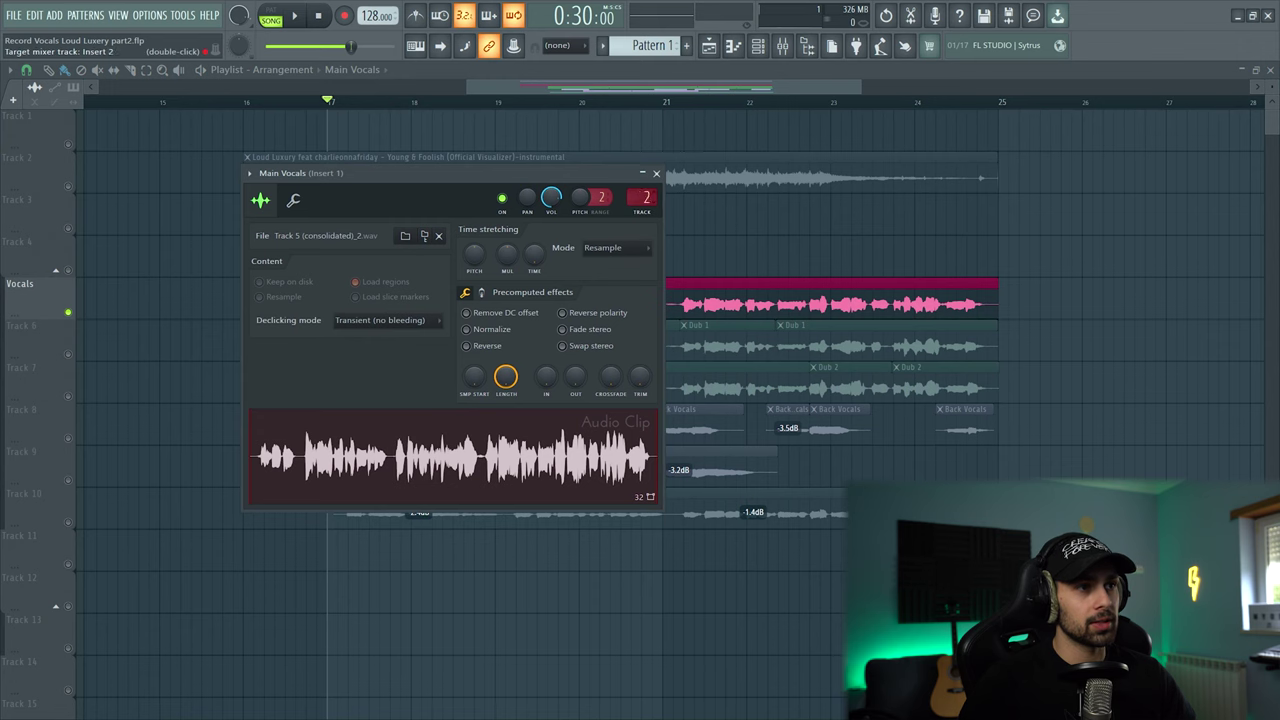
pyautogui.doubleClick(643, 200)
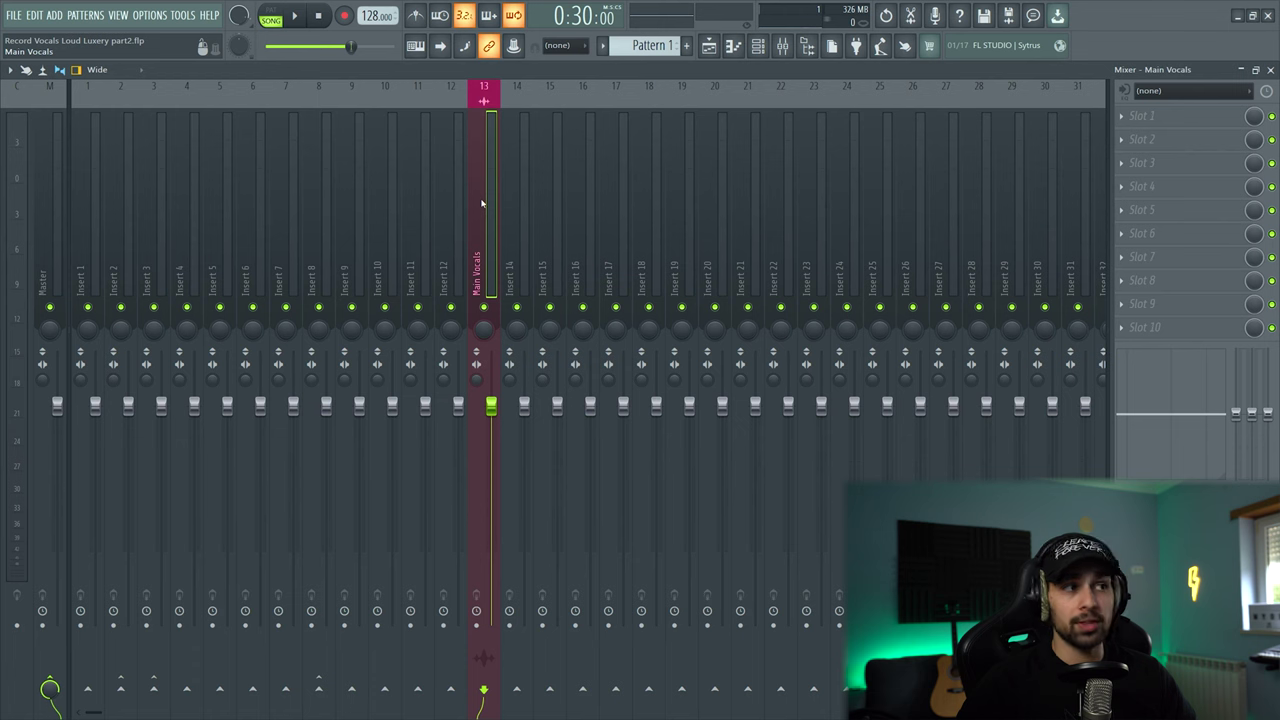
# - Move the Main Vocals mixer track to the first insert position, directly after the Master
pyautogui.hotkey('alt', 'Left')
pyautogui.hotkey('alt', 'Left')
pyautogui.hotkey('alt', 'Left')
pyautogui.hotkey('alt', 'Left')
pyautogui.hotkey('alt', 'Left')
pyautogui.hotkey('alt', 'Left')
pyautogui.hotkey('alt', 'Left')
pyautogui.hotkey('alt', 'Left')
pyautogui.hotkey('alt', 'Left')
pyautogui.hotkey('alt', 'Left')
pyautogui.hotkey('alt', 'Left')
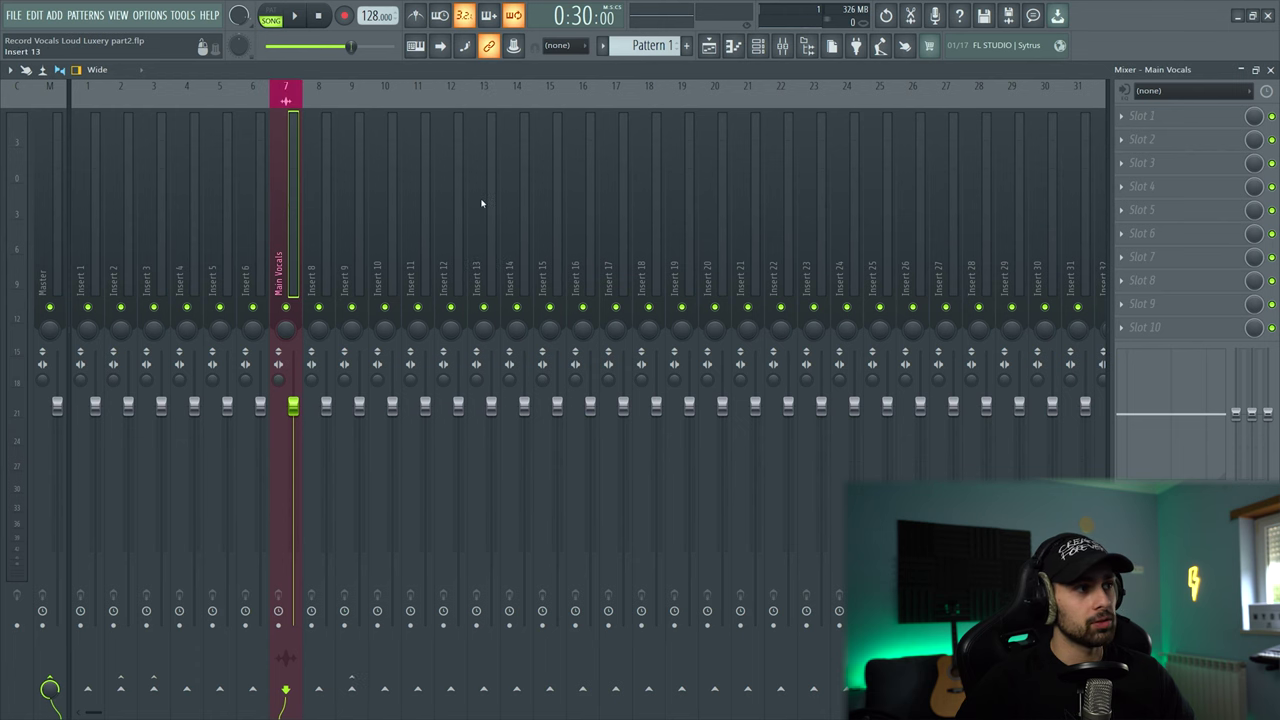
pyautogui.hotkey('alt', 'Left')
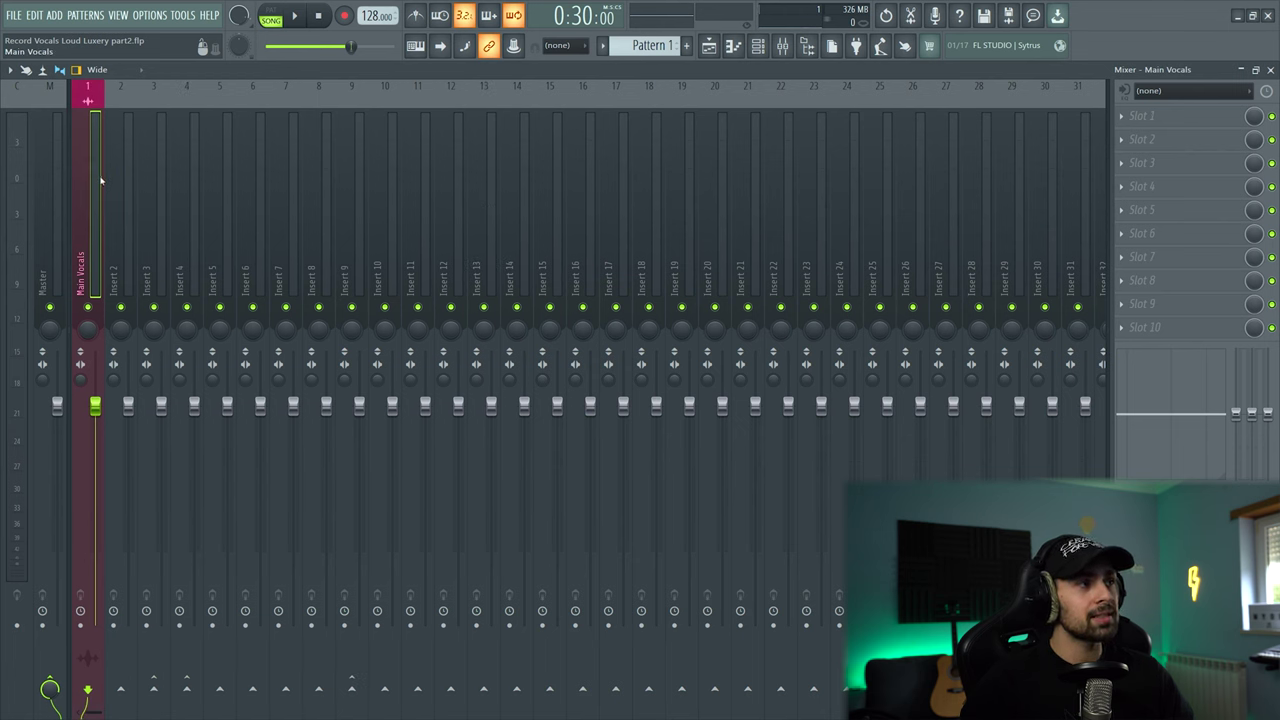
# - Play the main vocals alone from just after bar 17 in the playlist and return to the mixer
pyautogui.press('F5')
pyautogui.click(348, 101)
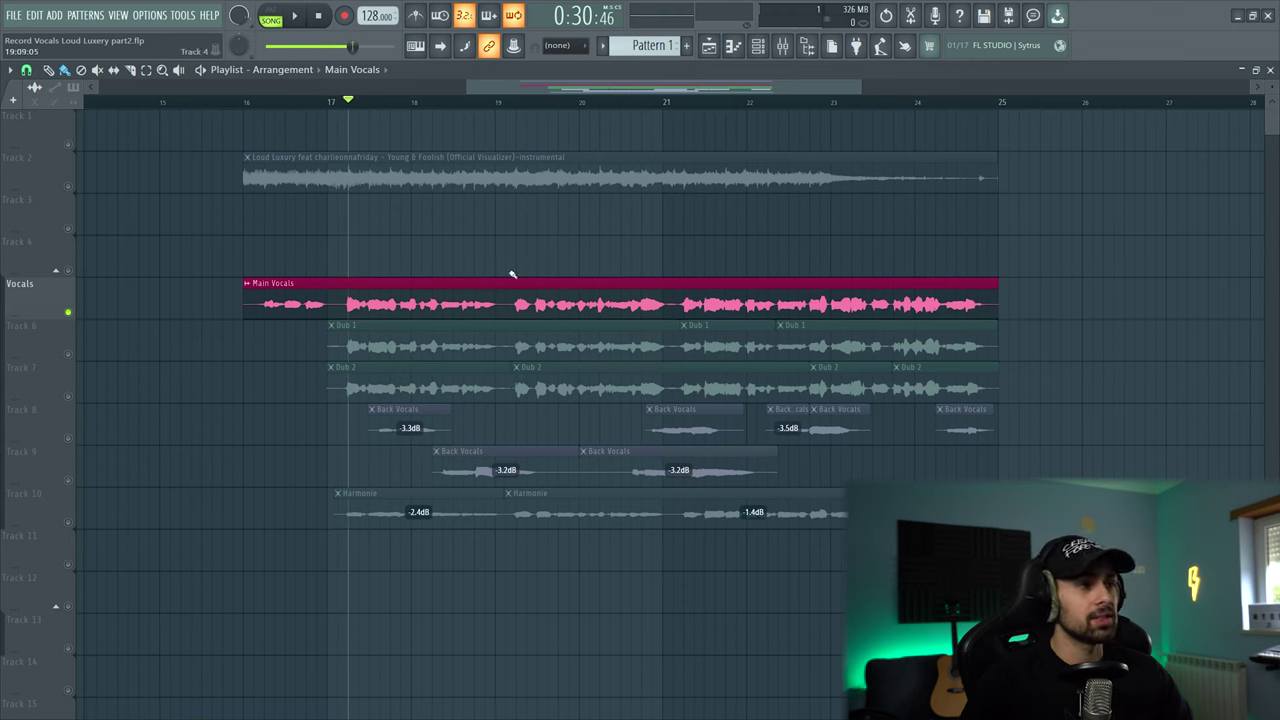
pyautogui.press('space')
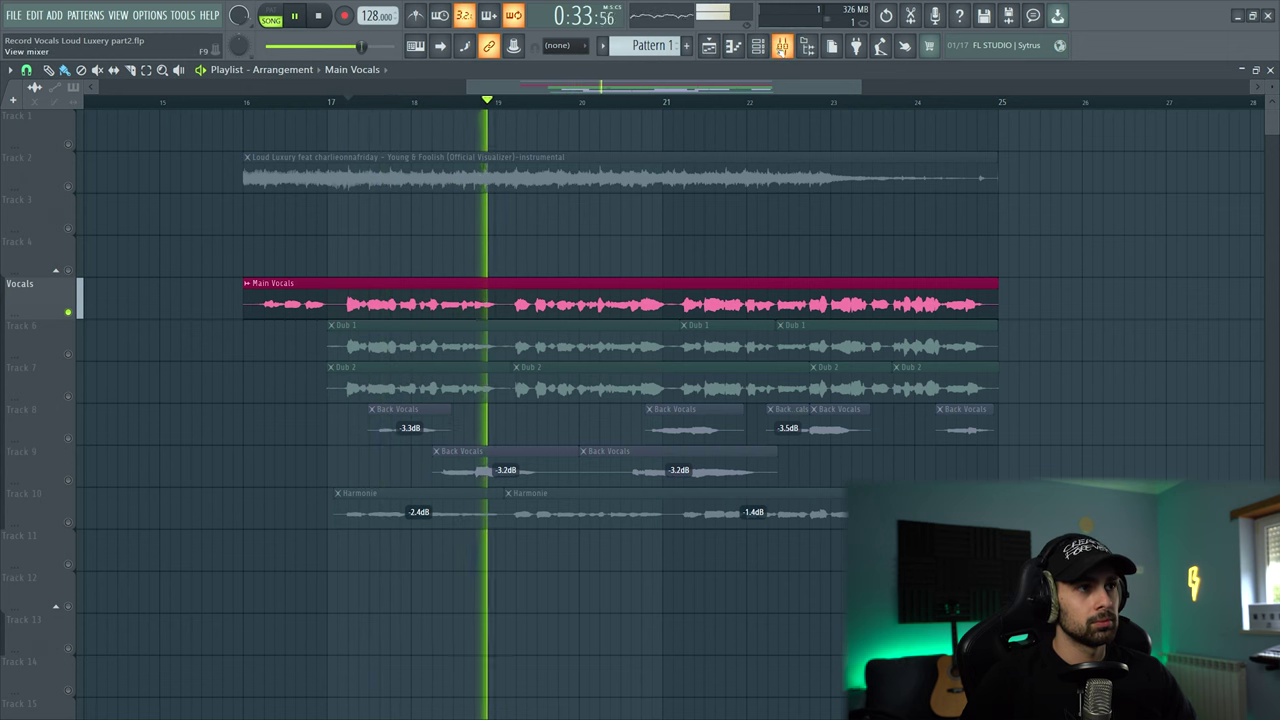
pyautogui.click(783, 46)
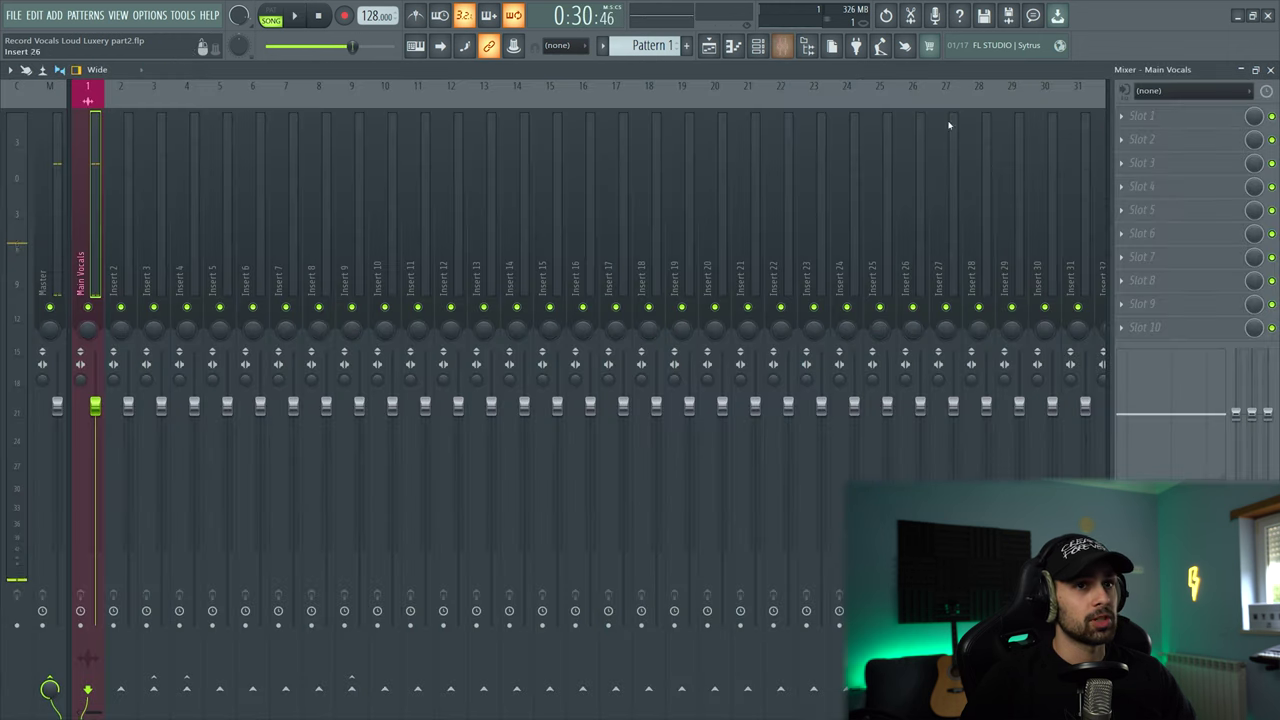
# - Load Fruity parametric EQ 2 into the first effect slot of the Main Vocals track and play the vocals through it
pyautogui.click(1121, 116)
pyautogui.click(922, 23)
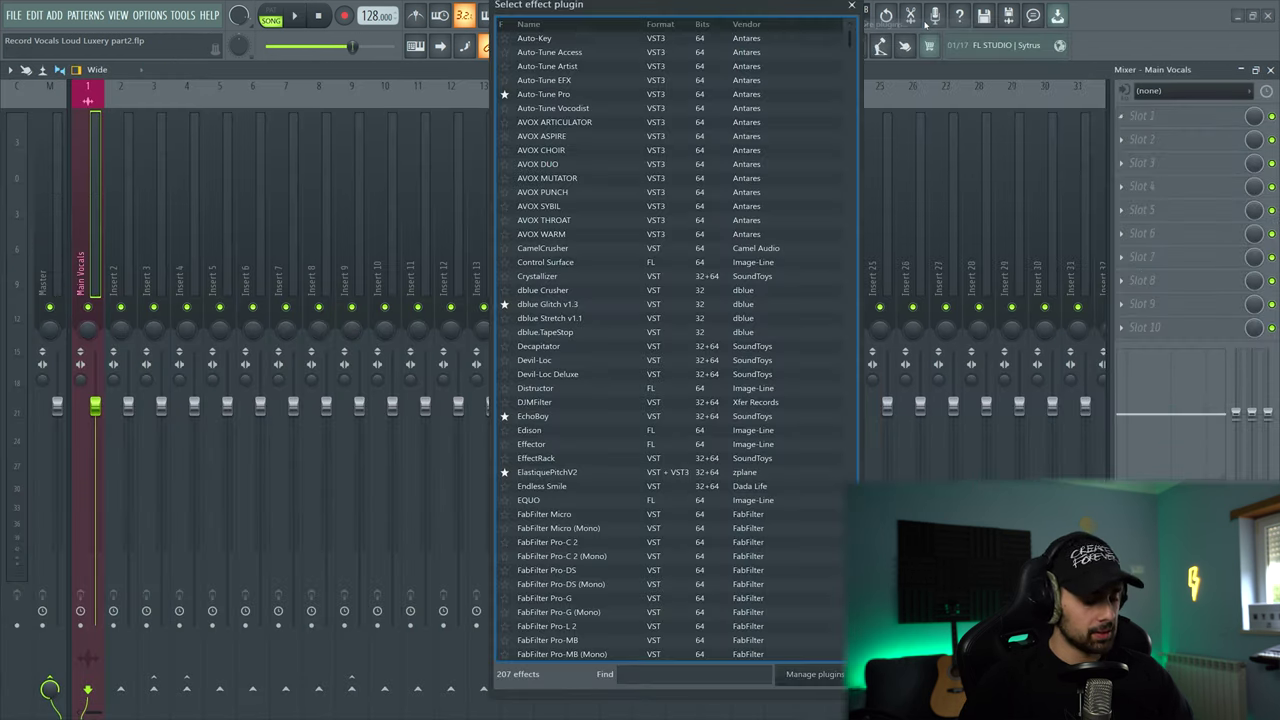
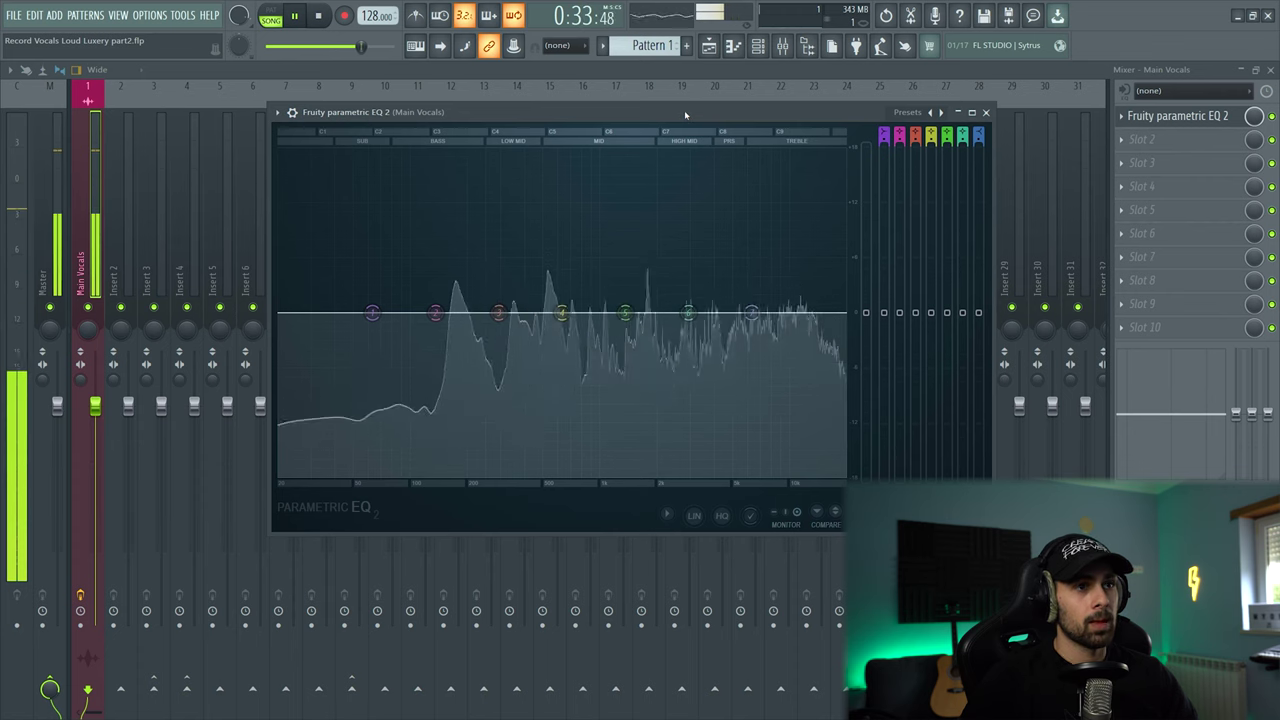
pyautogui.press('space')
# - Switch the Main Vocals EQ to the "20Hz + 18kHz cut" preset
pyautogui.click(940, 112)
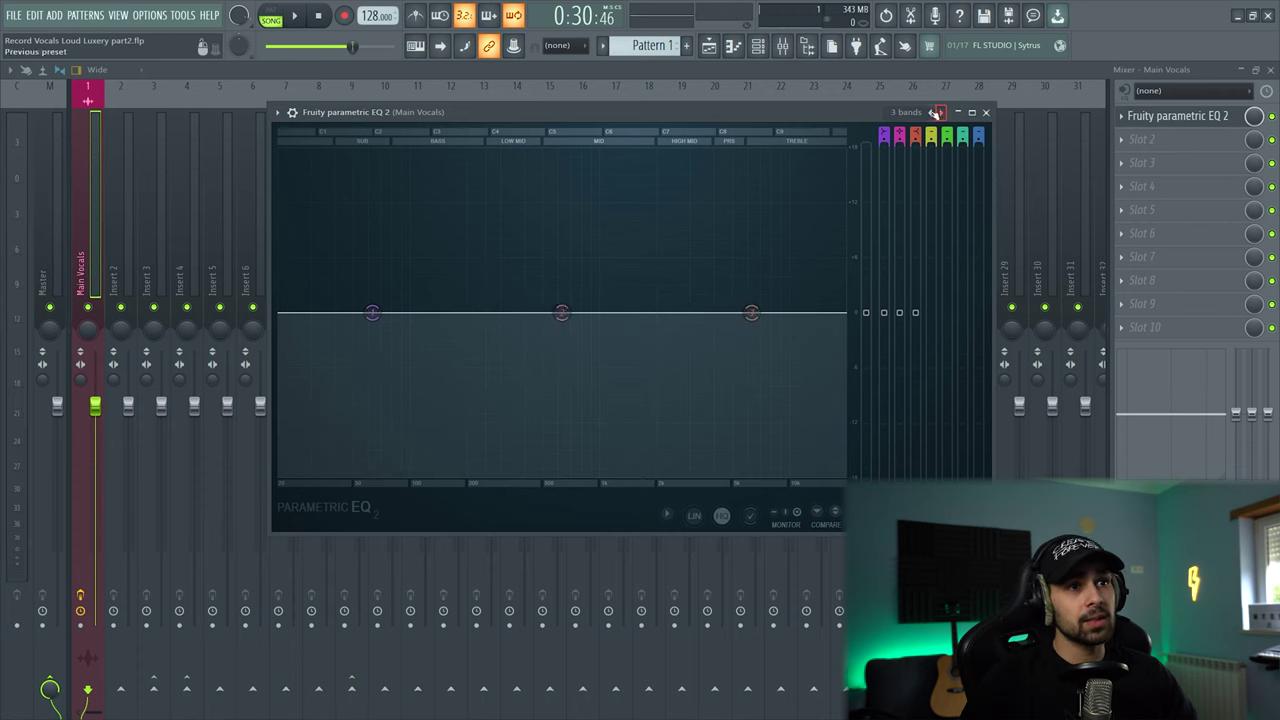
pyautogui.click(931, 113)
pyautogui.click(941, 113)
pyautogui.click(941, 113)
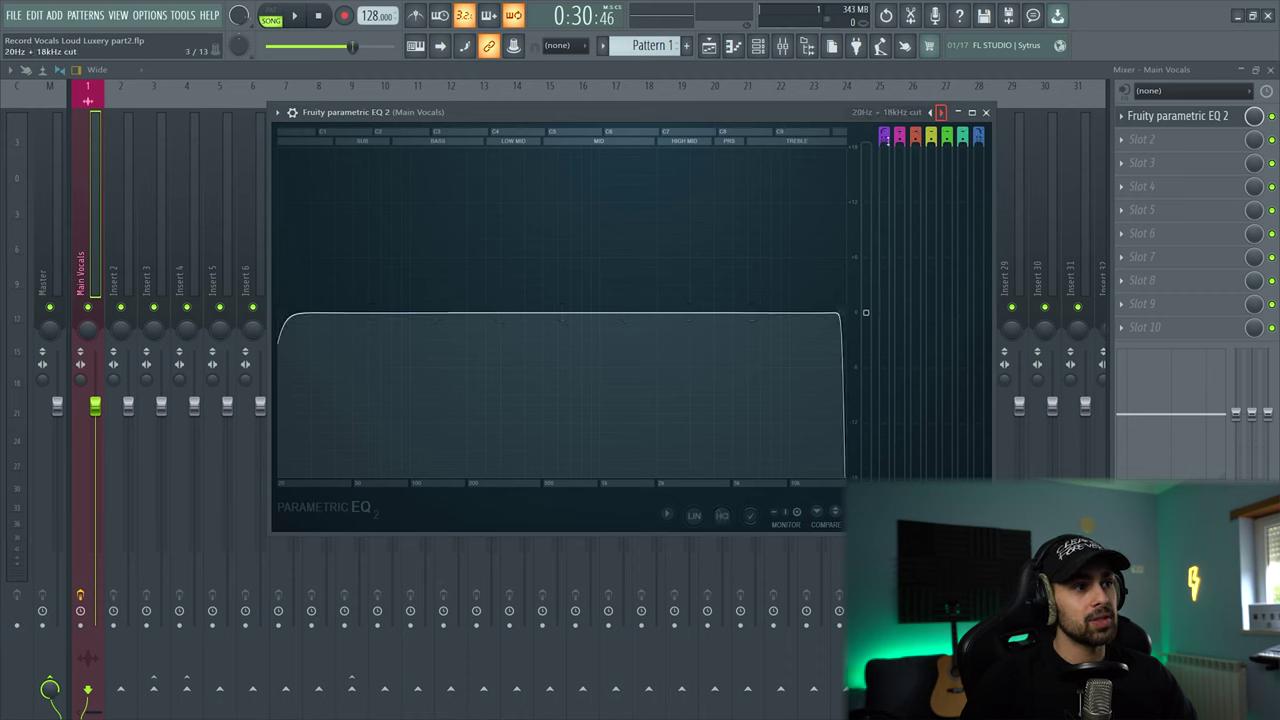
# - Sweep the EQ's high-pass cutoff up to about 336 Hz while playing the main vocals
pyautogui.moveTo(286, 318)
pyautogui.mouseDown()
pyautogui.moveTo(434, 309)
pyautogui.moveTo(297, 316)
pyautogui.mouseUp()
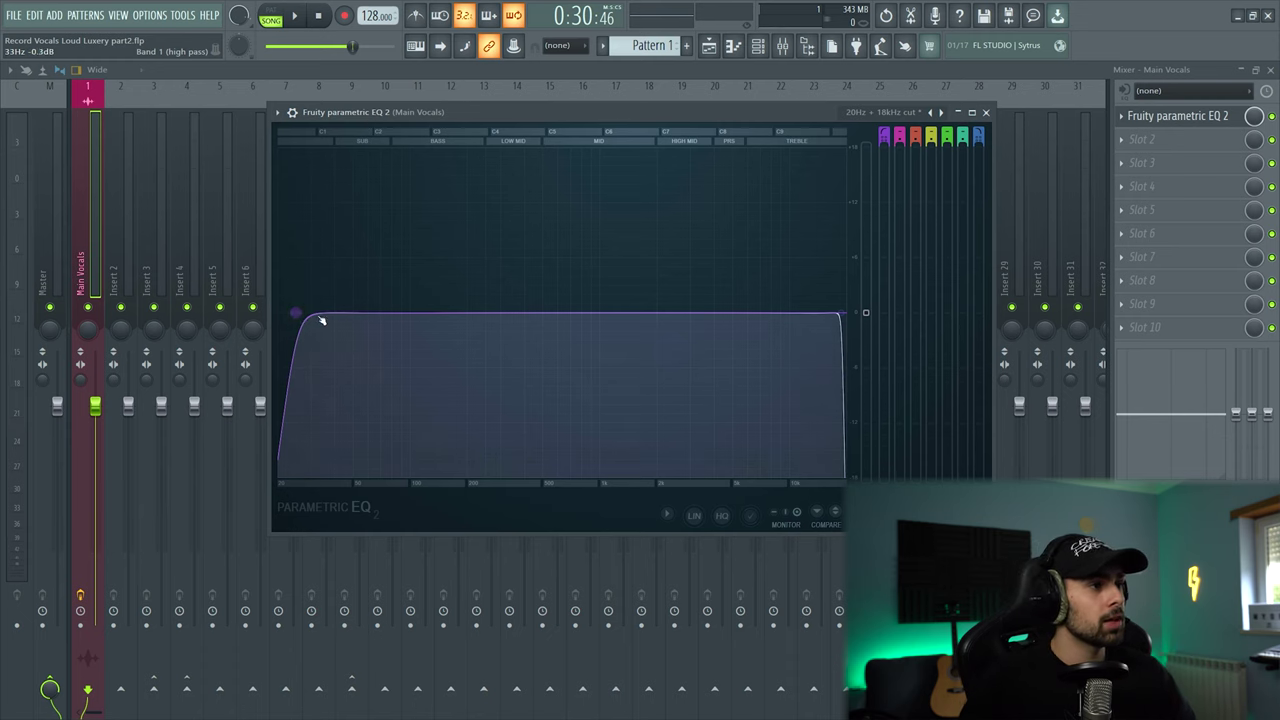
pyautogui.press('space')
pyautogui.moveTo(306, 318); pyautogui.dragTo(484, 348)
pyautogui.press('space')
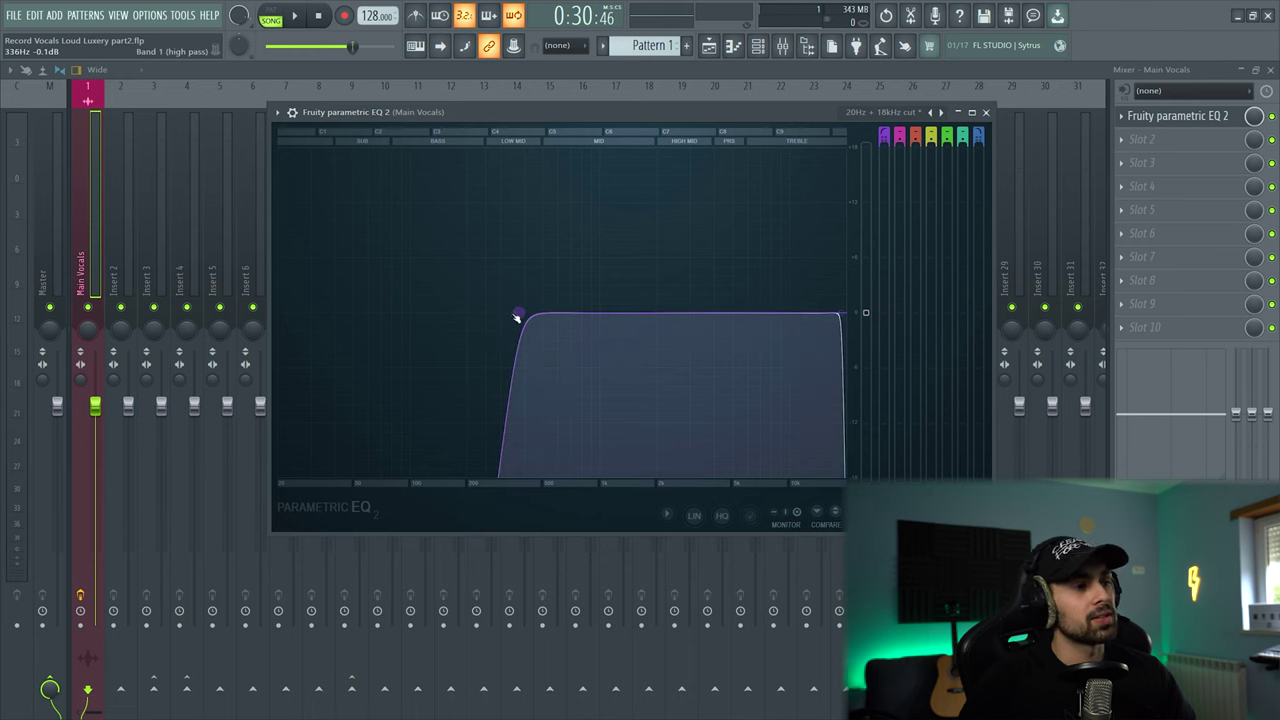
# - Lower the EQ's high-pass cutoff and pull the low-pass cutoff down to the bass to hear only the low frequencies
pyautogui.press('space')
pyautogui.moveTo(516, 316); pyautogui.dragTo(373, 313)
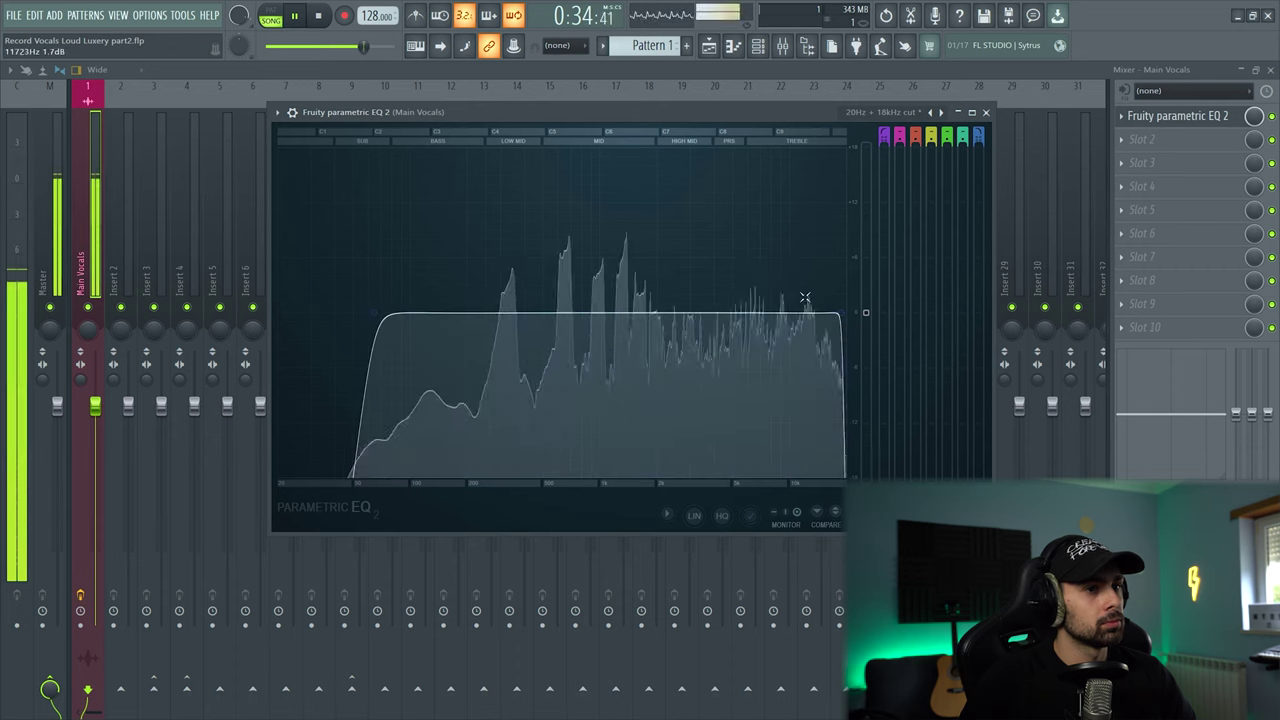
pyautogui.moveTo(840, 314); pyautogui.dragTo(461, 320)
pyautogui.press('space')
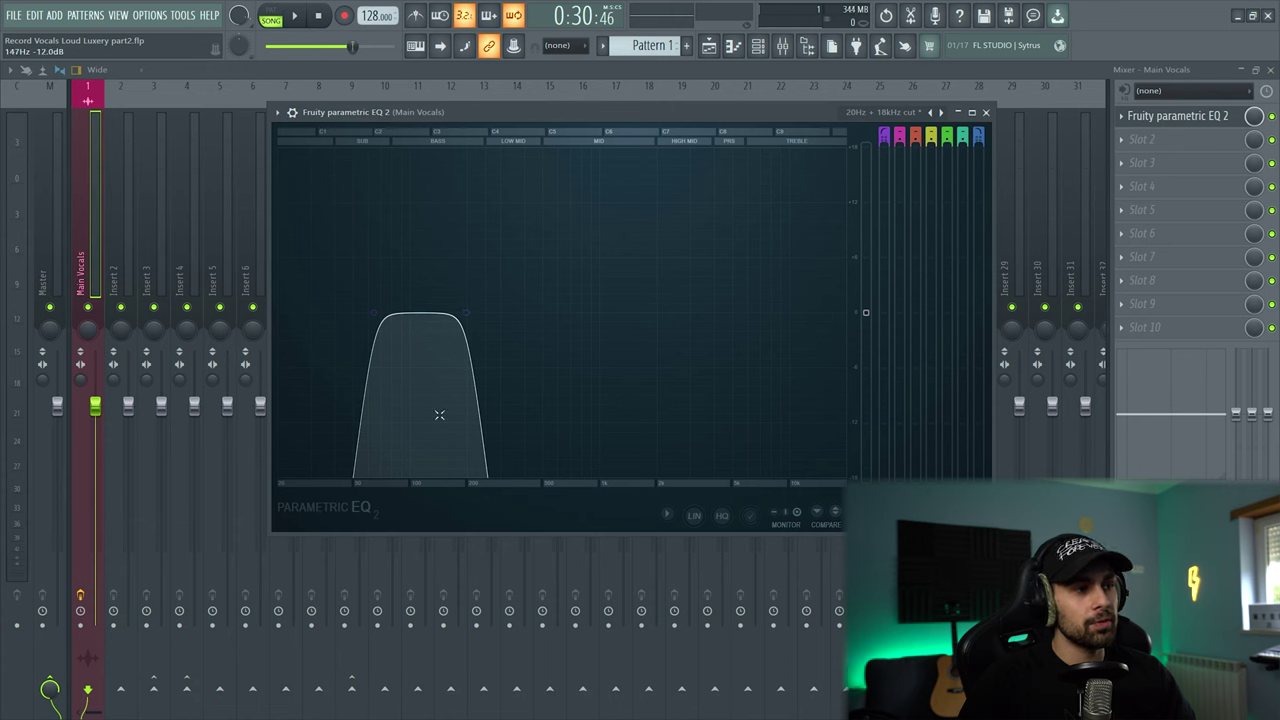
# - Restore the low-pass cutoff to the top end and set the high-pass cutoff between 100 and 200 Hz during playback
pyautogui.moveTo(378, 318); pyautogui.dragTo(843, 314)
pyautogui.press('space')
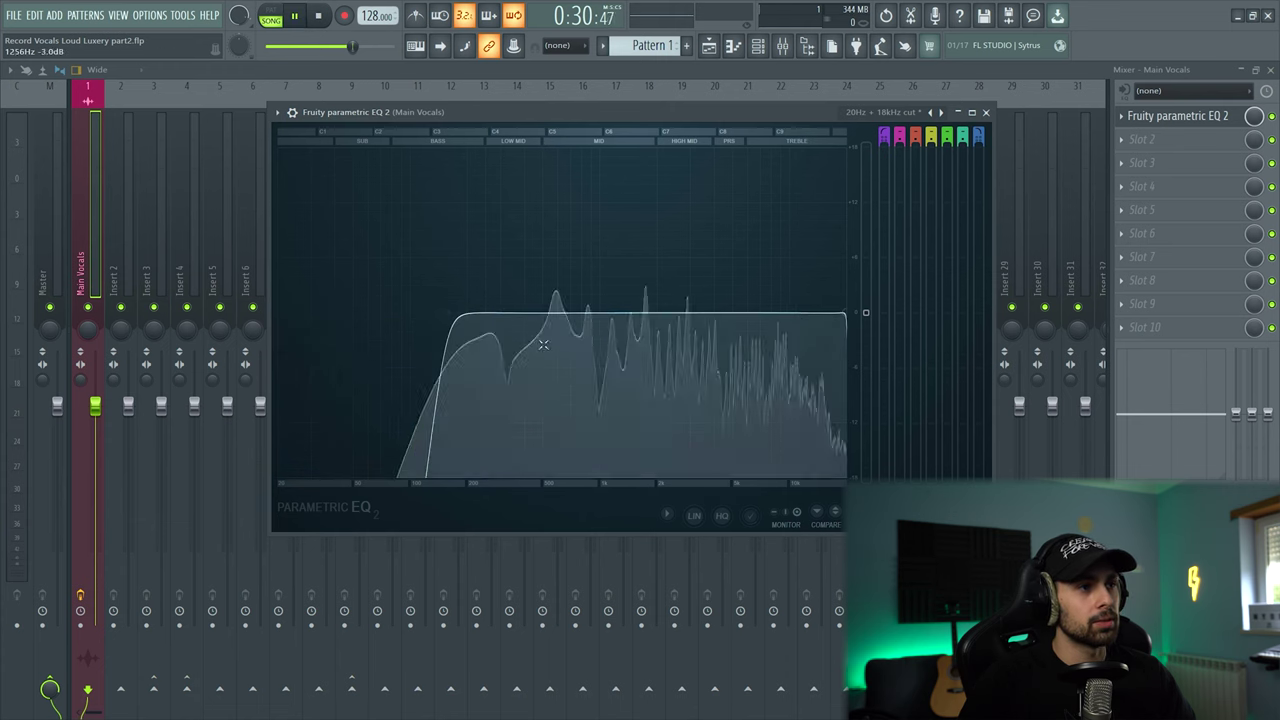
pyautogui.moveTo(460, 314); pyautogui.dragTo(453, 315)
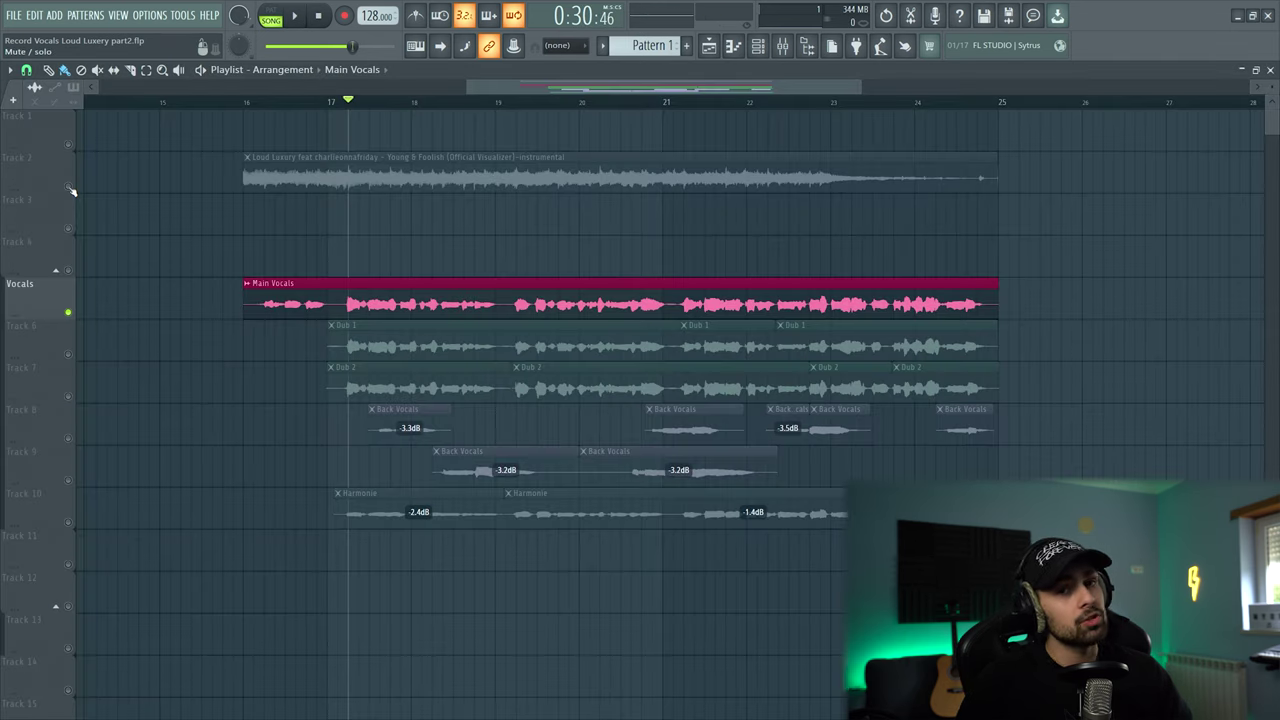
# - Enable the instrumental on Track 2 and fine-tune the Main Vocals EQ's high-pass cutoff while playing both
pyautogui.click(69, 187)
pyautogui.press('space')
pyautogui.click(782, 46)
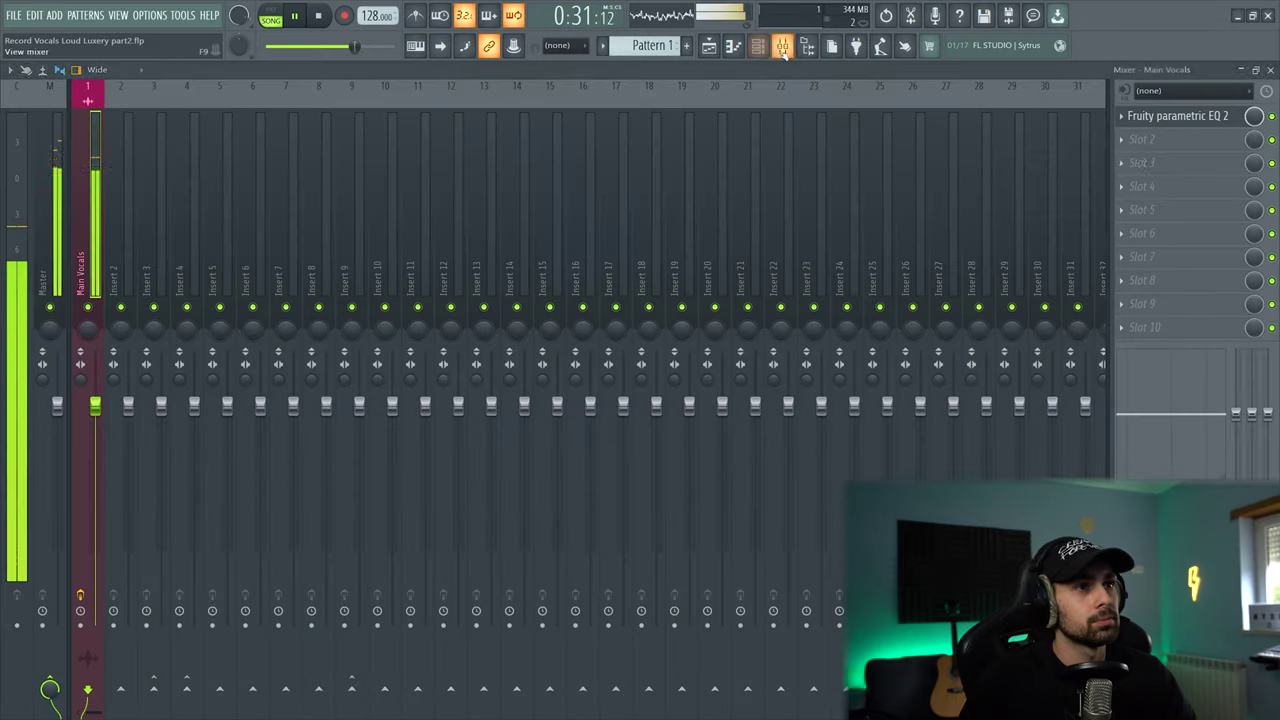
pyautogui.click(1192, 118)
pyautogui.moveTo(453, 314)
pyautogui.mouseDown()
pyautogui.moveTo(326, 313)
pyautogui.moveTo(537, 312)
pyautogui.moveTo(437, 312)
pyautogui.moveTo(451, 313)
pyautogui.mouseUp()
pyautogui.press('space')
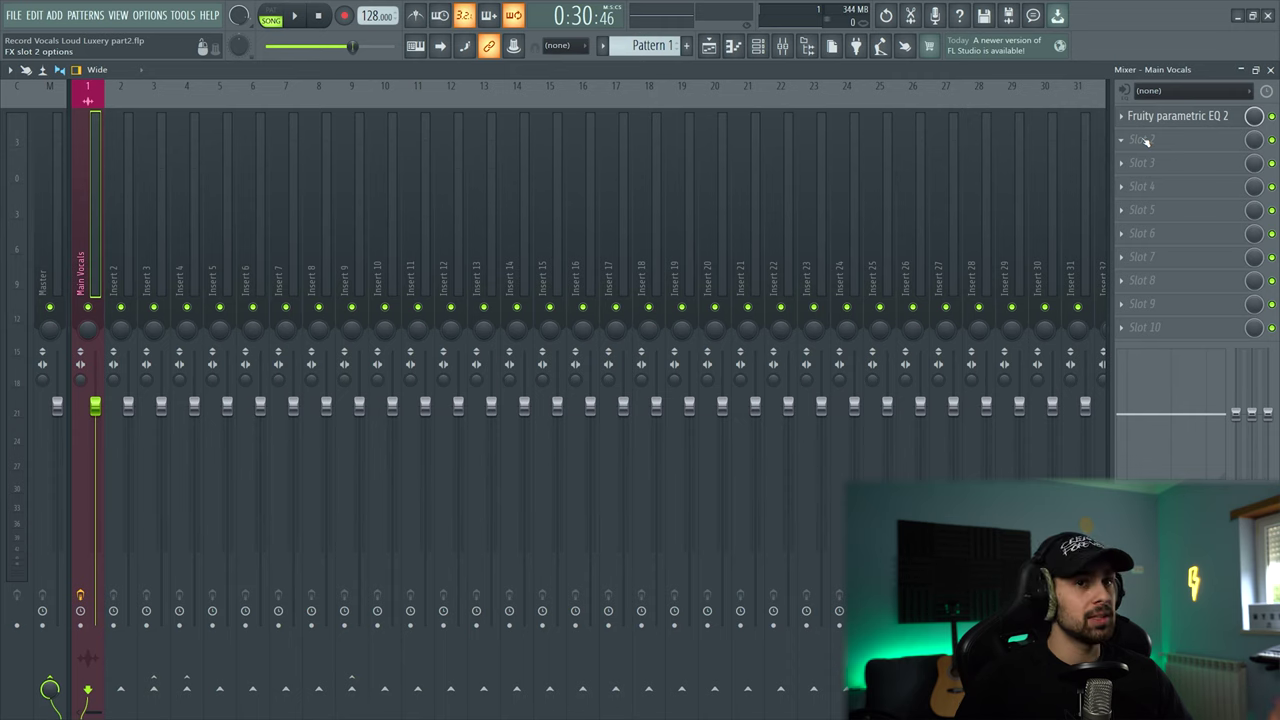
# - Load FabFilter Pro-DS into the second effect slot of Main Vocals and start playback
pyautogui.click(1146, 141)
pyautogui.click(913, 33)
pyautogui.write('fabf')
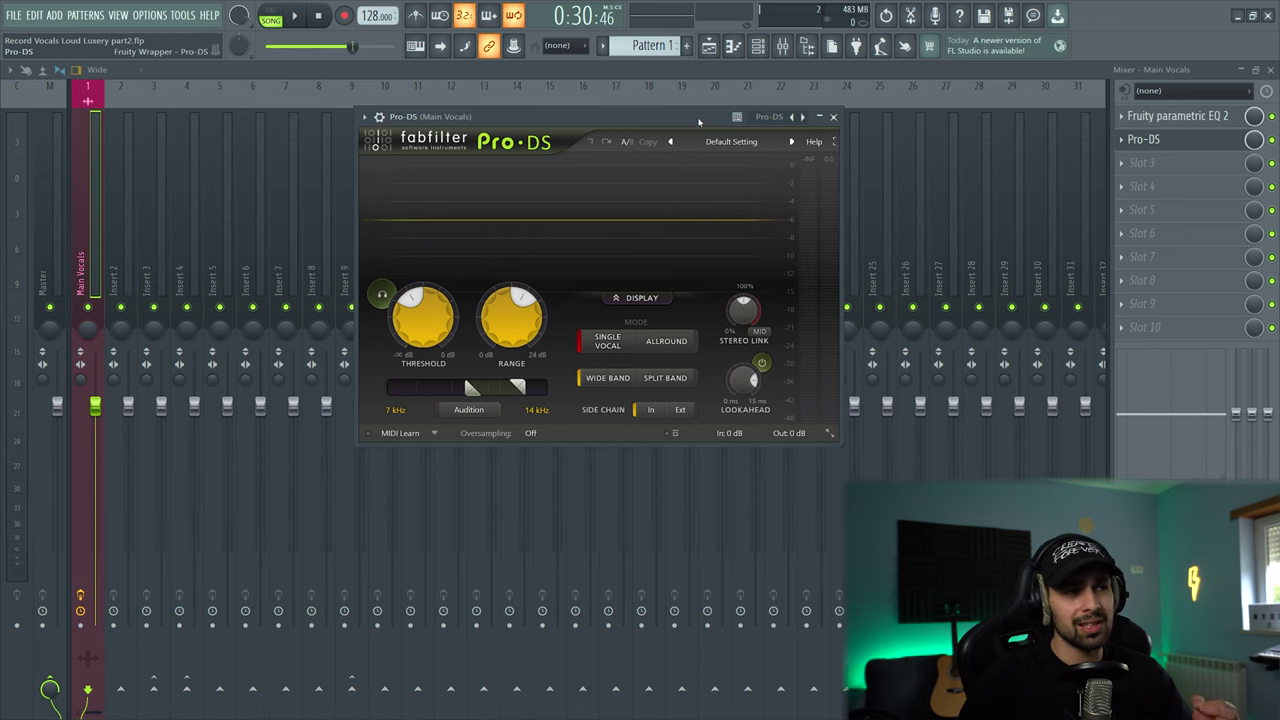
pyautogui.press('space')
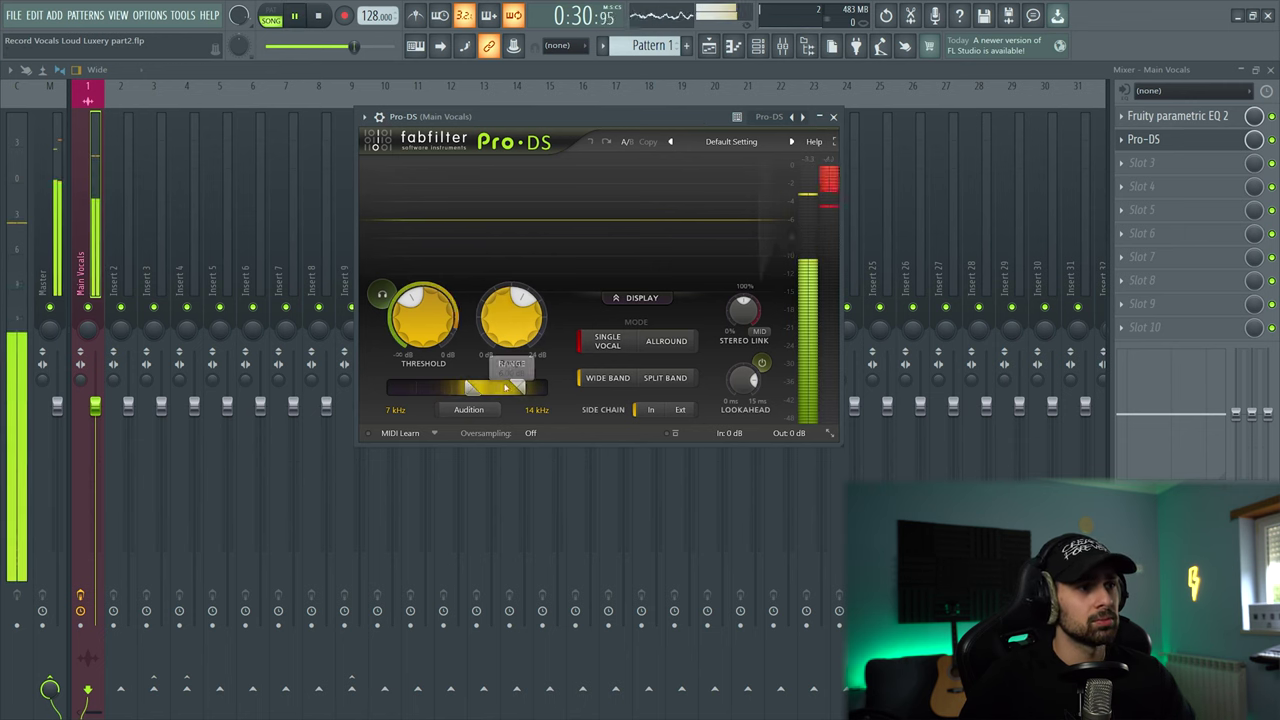
# - Mute the instrumental and set Pro-DS's threshold to about -37.4 dB and its frequency range to 6.78–16.56 kHz during playback
pyautogui.press('F5')
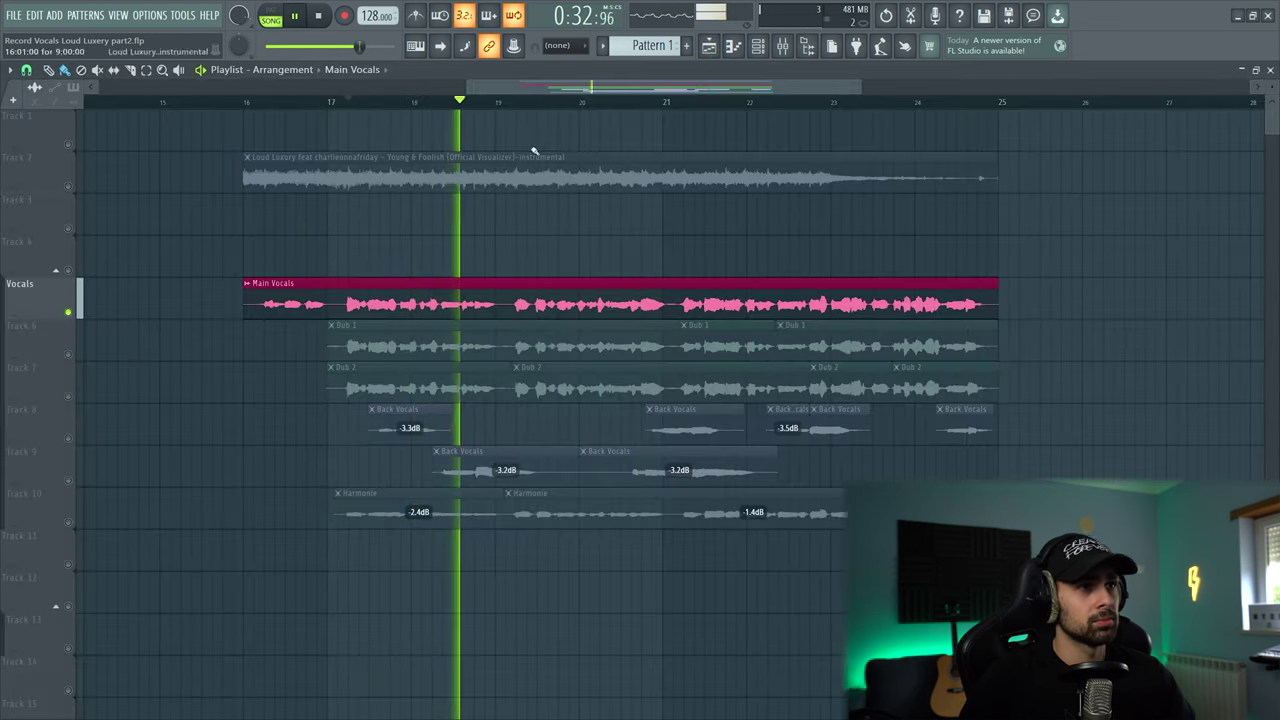
pyautogui.press('F9')
pyautogui.click(1160, 141)
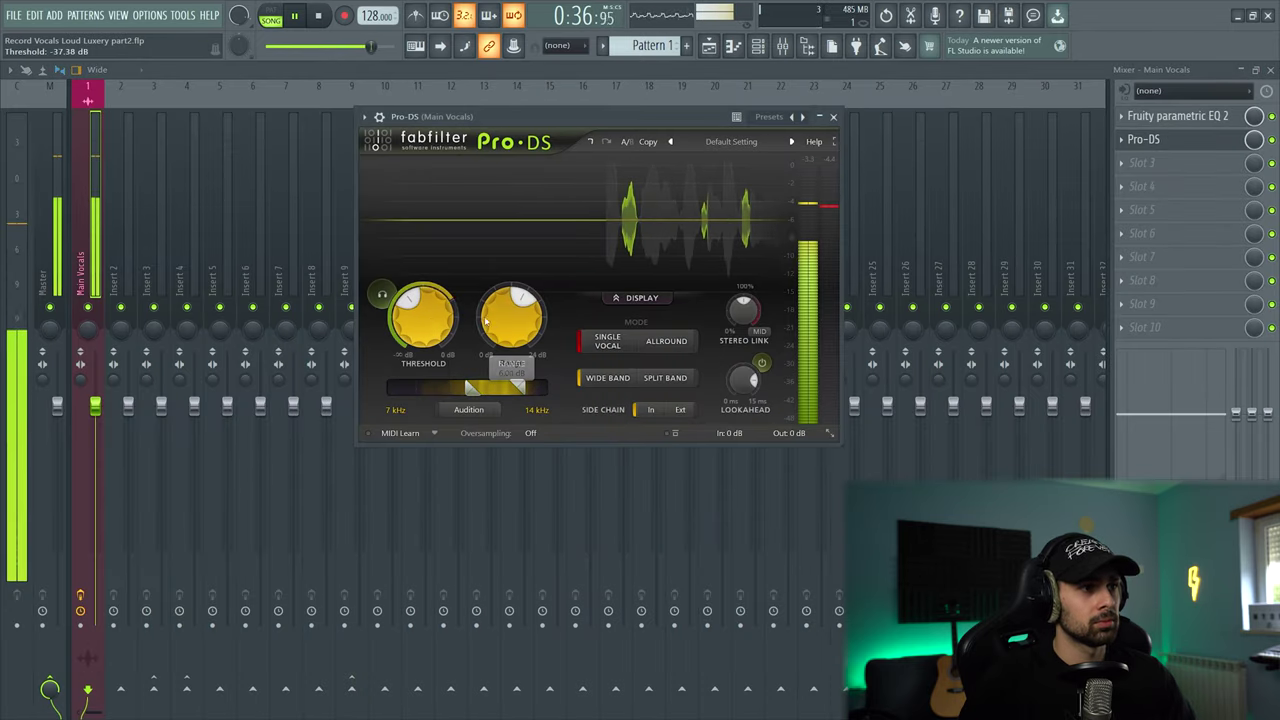
pyautogui.moveTo(470, 388)
pyautogui.mouseDown()
pyautogui.moveTo(527, 389)
pyautogui.moveTo(468, 390)
pyautogui.mouseUp()
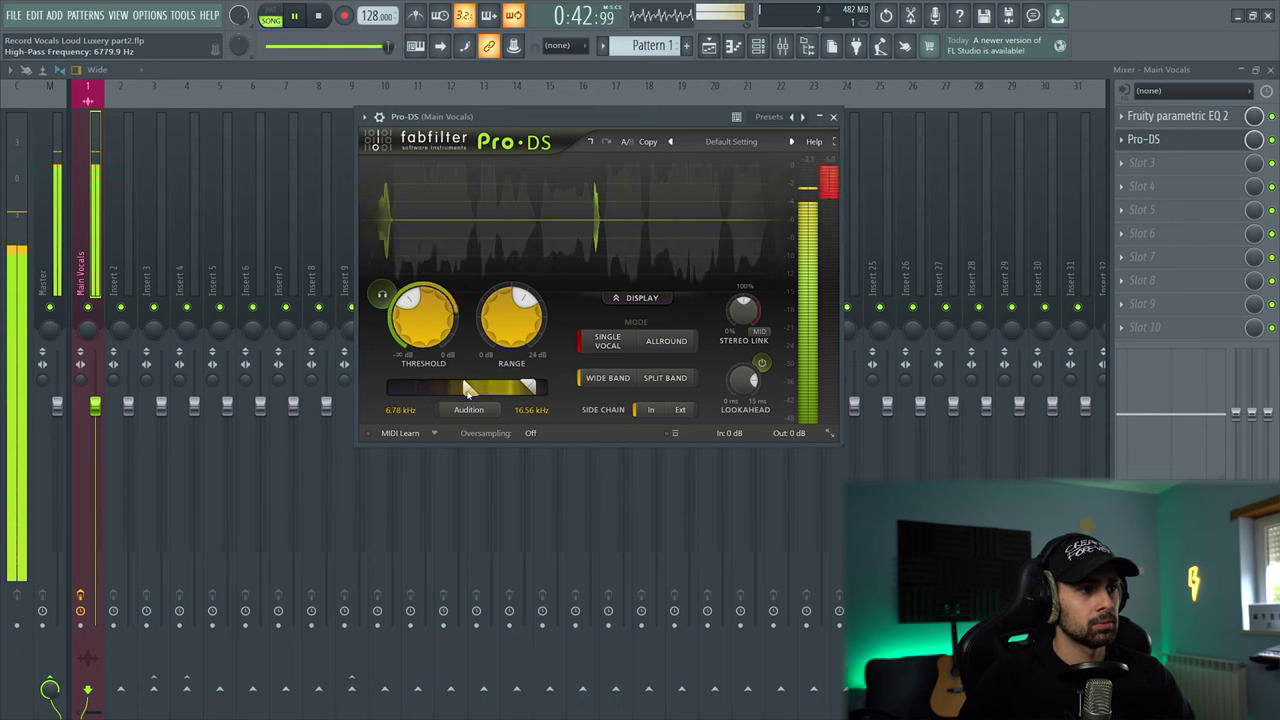
pyautogui.press('space')
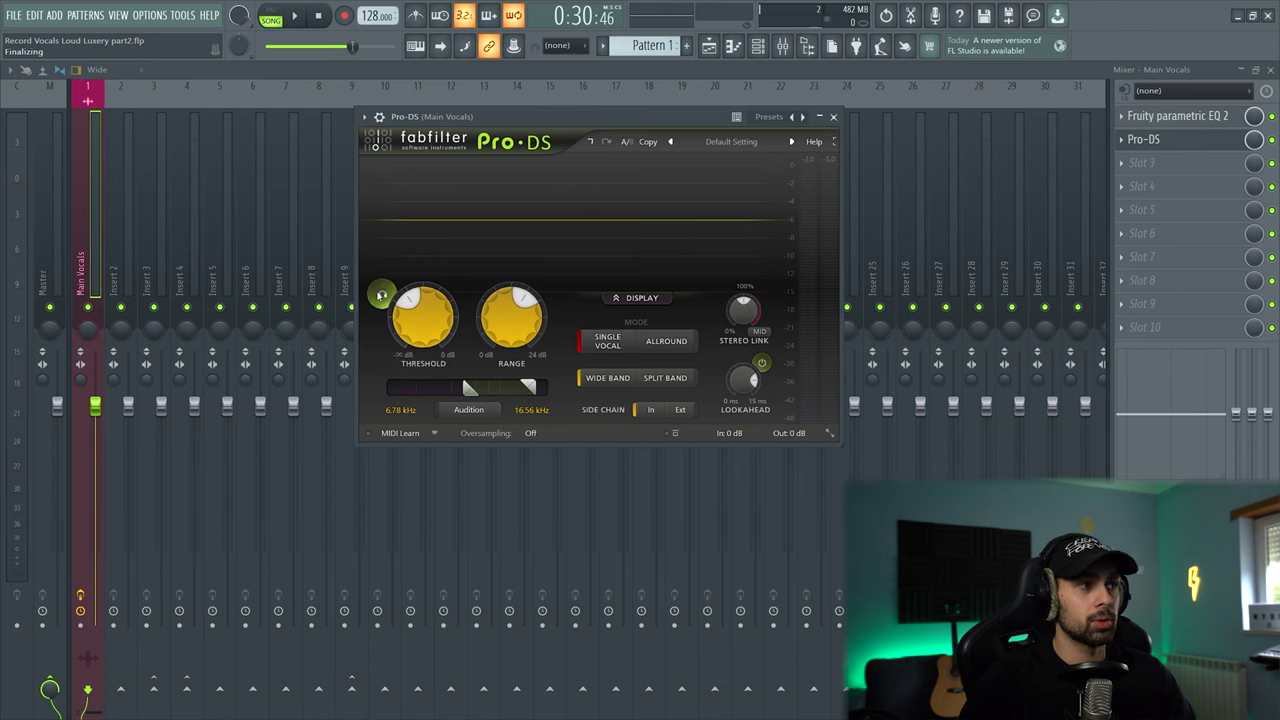
# - Play the main vocals with Pro-DS's audition triggering on to hear the detected sibilance, and switch it back off
pyautogui.press('space')
pyautogui.click(381, 295)
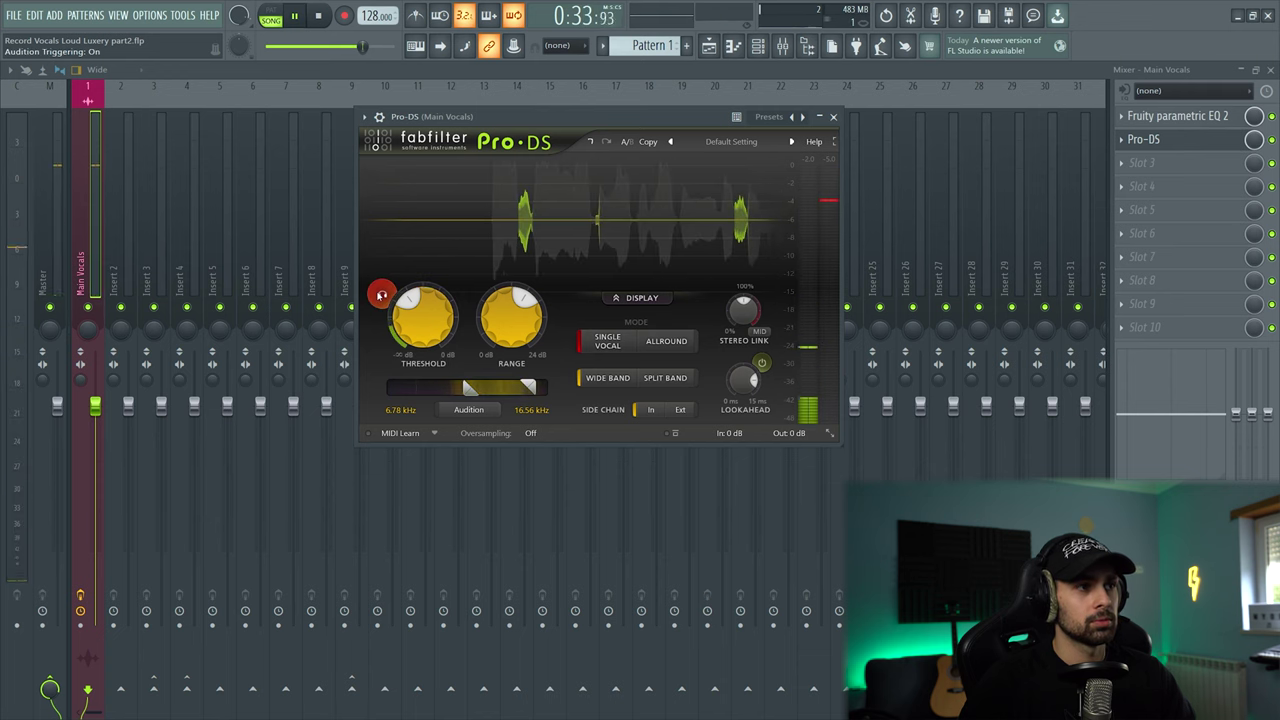
pyautogui.click(381, 295)
pyautogui.press('space')
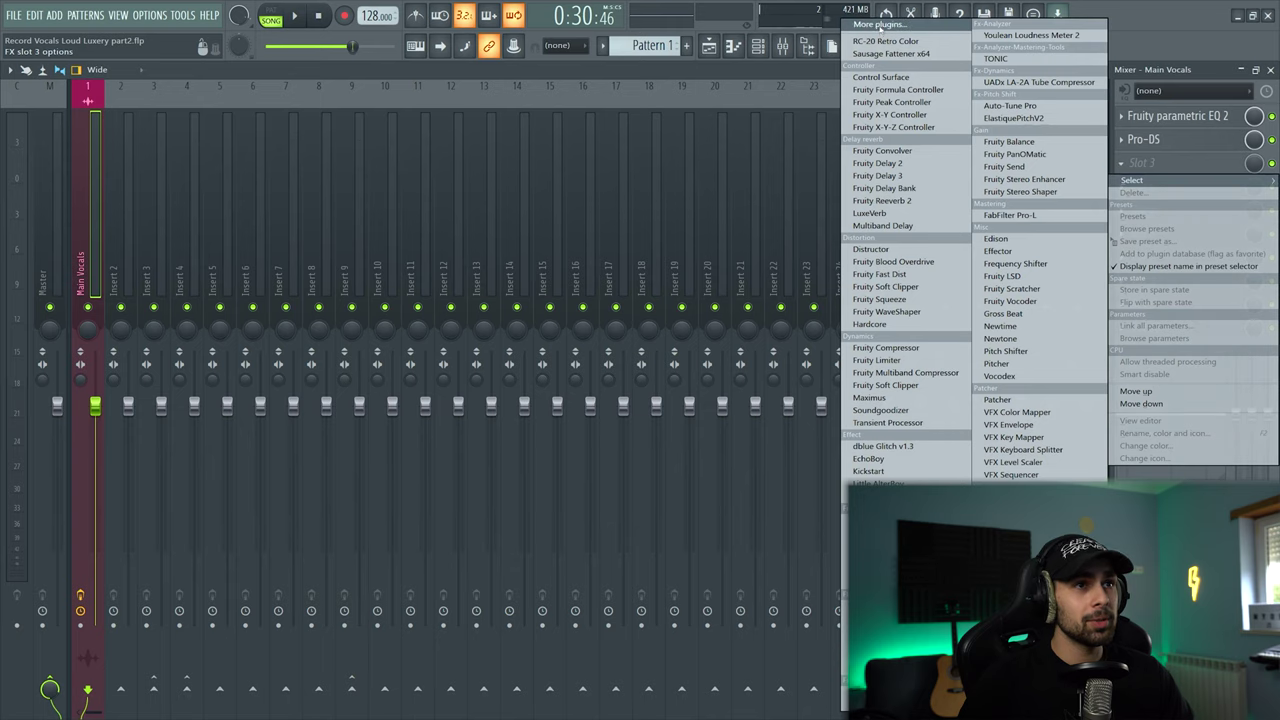
# - Load Auto-Tune Pro into the third effect slot of Main Vocals
pyautogui.click(880, 28)
pyautogui.write('aut')
pyautogui.doubleClick(578, 95)
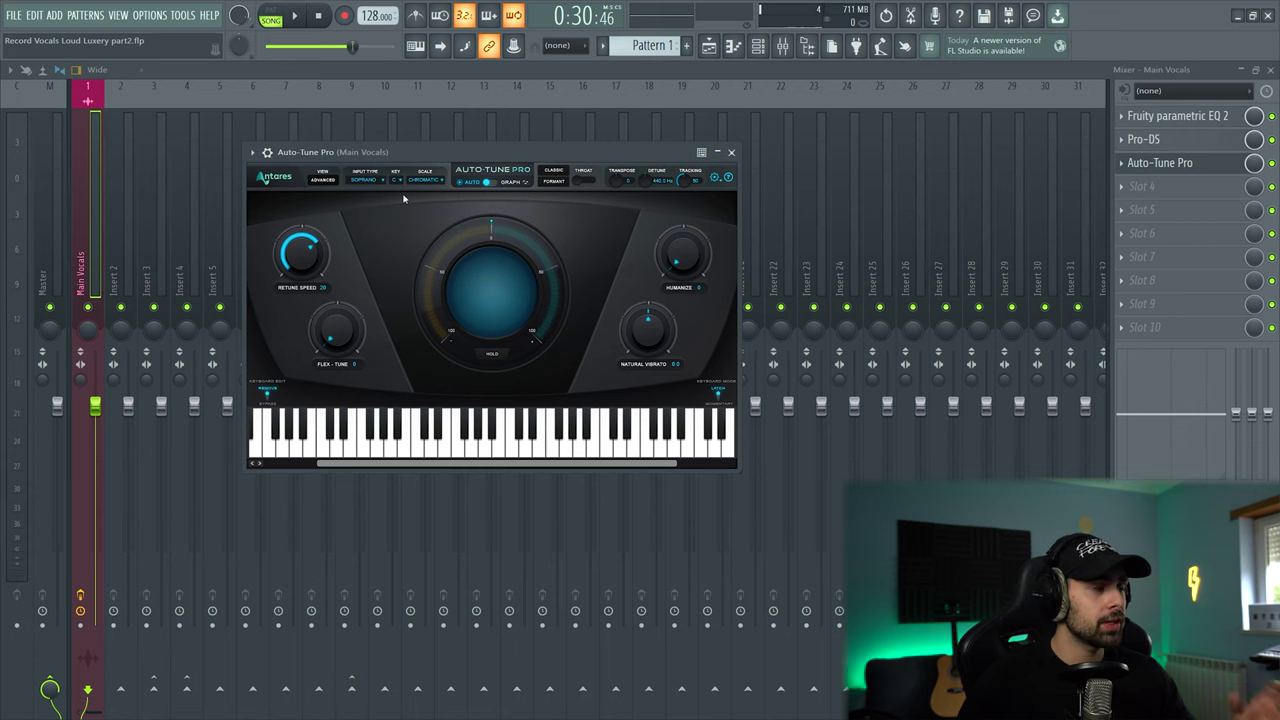
# - Set Auto-Tune Pro's input type to Low Male and open its key choices
pyautogui.click(368, 179)
pyautogui.click(384, 182)
pyautogui.click(384, 181)
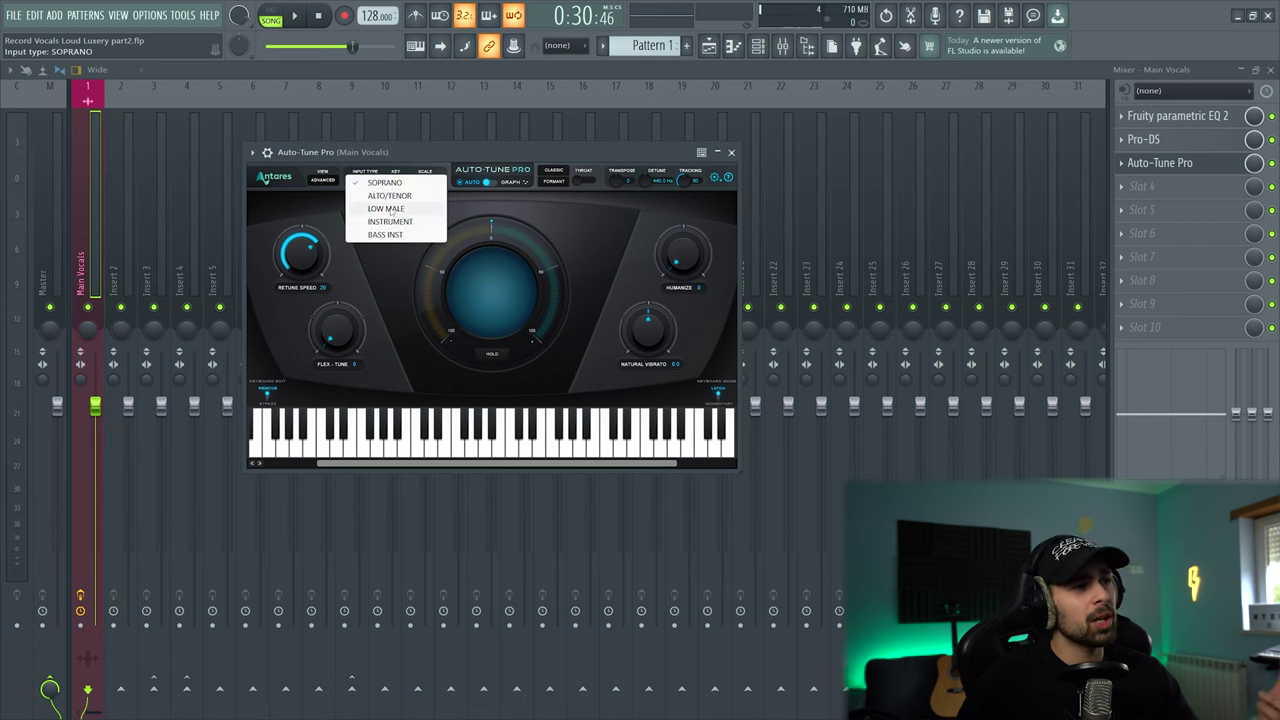
pyautogui.click(388, 209)
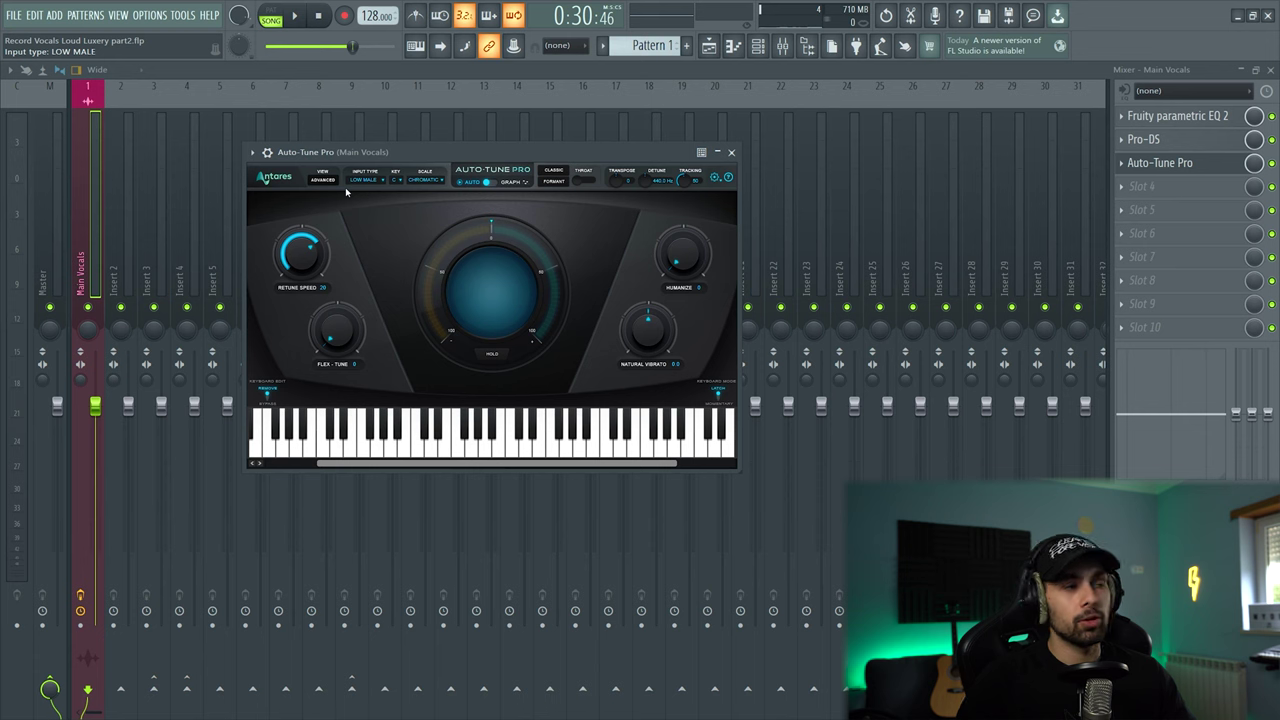
pyautogui.click(397, 183)
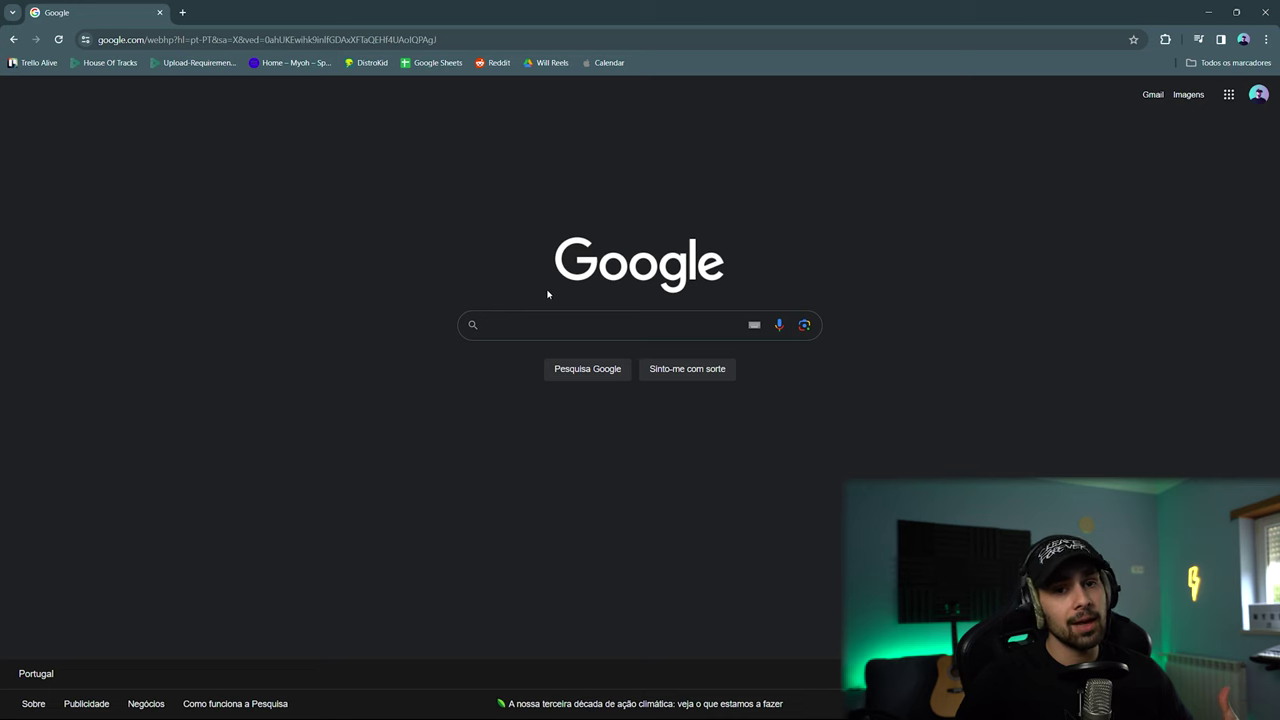
# - Switch to the web browser and search Google for "loud luxury young and foolish key"
pyautogui.write('loud l')
pyautogui.press('Down')
pyautogui.press('Down')
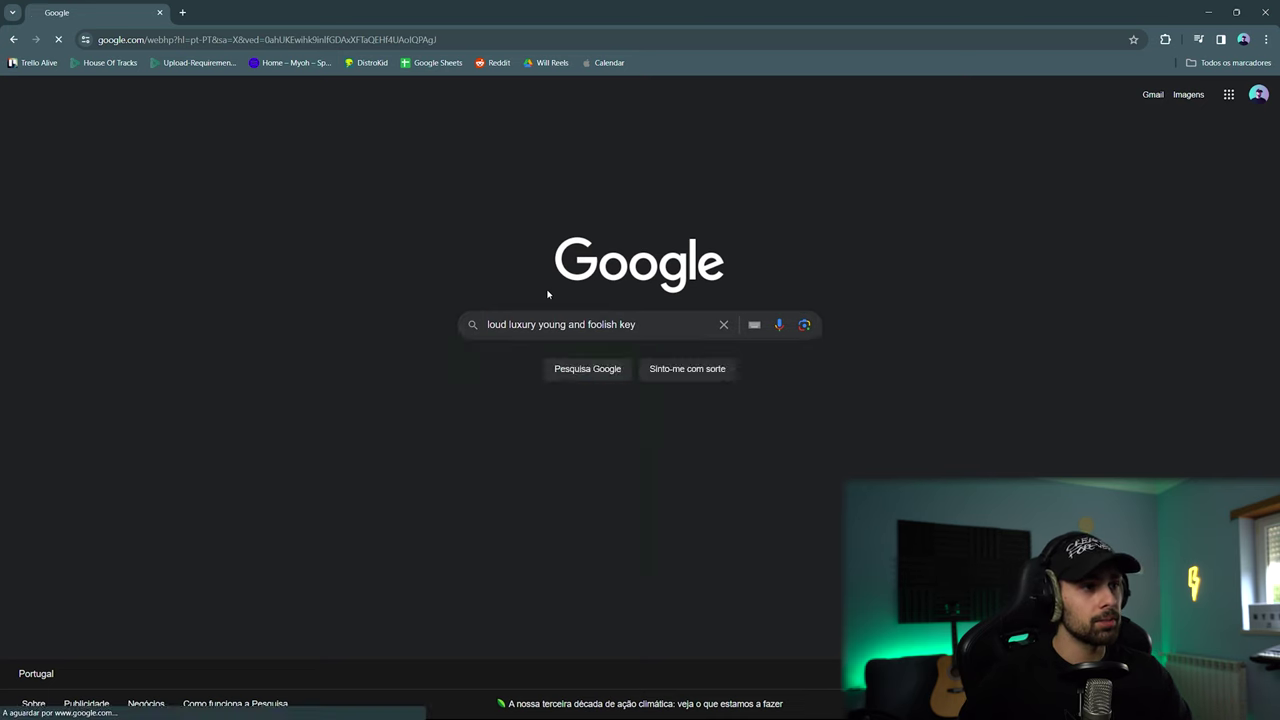
# - Run the Google search for the key of Loud Luxury's "Young and Foolish"
pyautogui.press('Return')
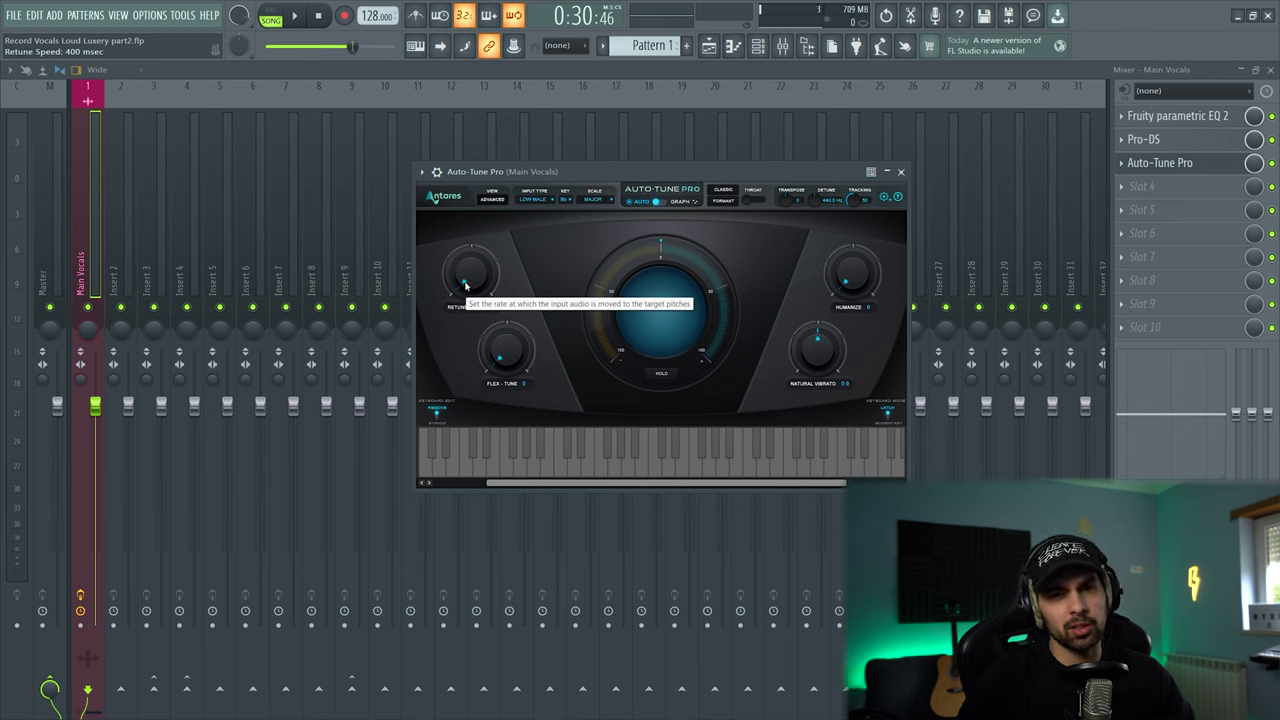
# - Play the main vocals, test Auto-Tune Pro's retune speed at 0 ms, raise it moderately, and stop playback
pyautogui.press('space')
pyautogui.moveTo(465, 287)
pyautogui.mouseDown()
pyautogui.moveTo(480, 241)
pyautogui.moveTo(485, 283)
pyautogui.mouseUp()
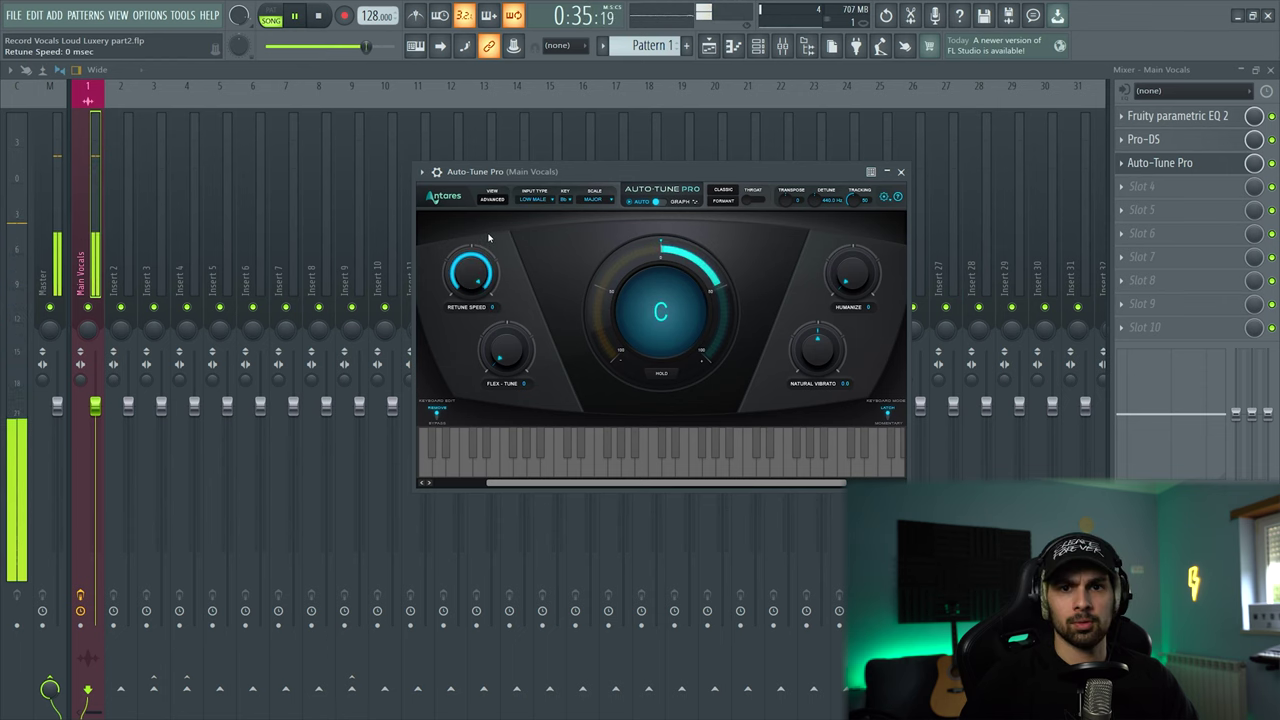
pyautogui.moveTo(489, 238); pyautogui.dragTo(484, 285)
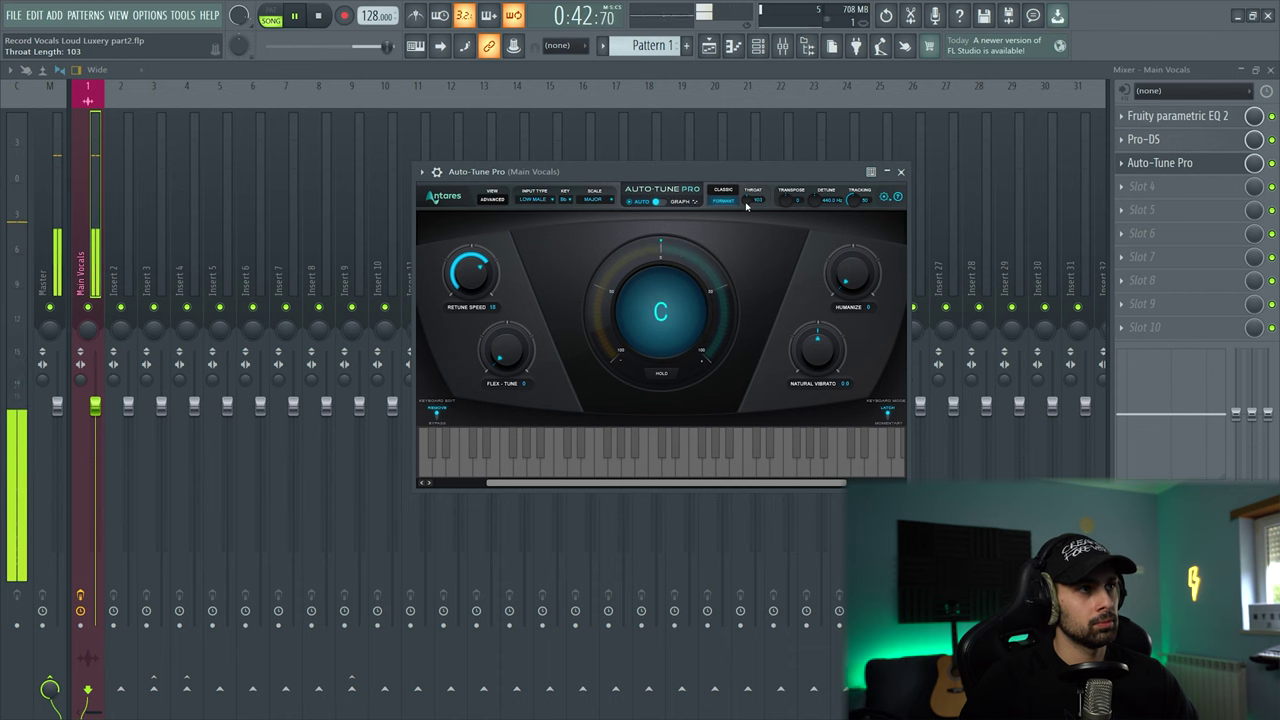
pyautogui.click(295, 17)
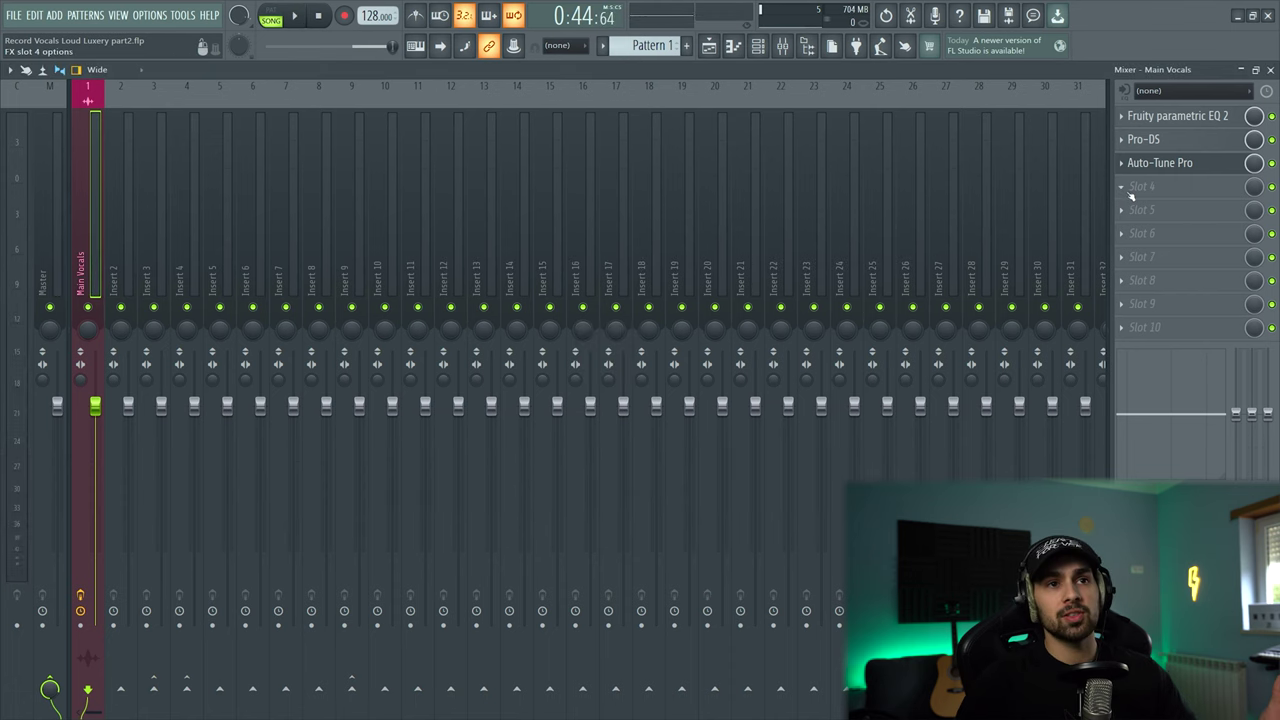
# - Load The Glue into the fourth effect slot of Main Vocals and move its window to the middle of the mixer
pyautogui.click(1131, 196)
pyautogui.click(900, 24)
pyautogui.write('glu')
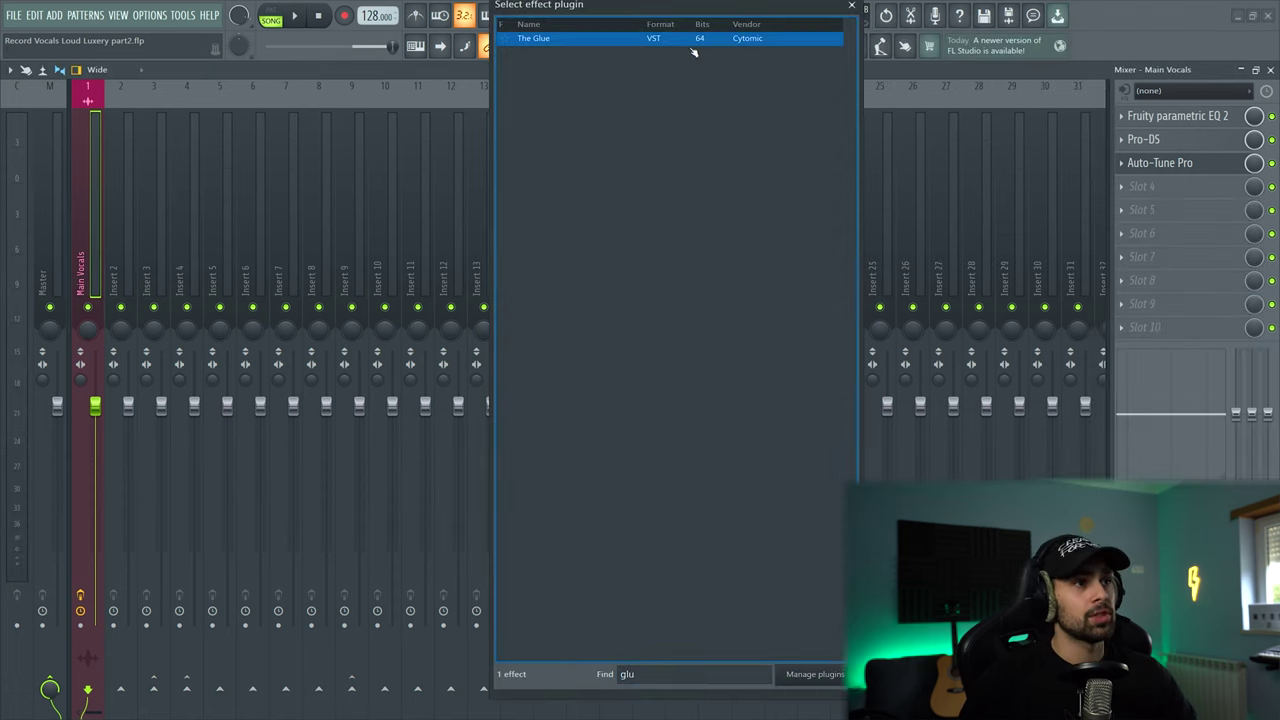
pyautogui.doubleClick(691, 42)
pyautogui.moveTo(427, 216); pyautogui.dragTo(658, 208)
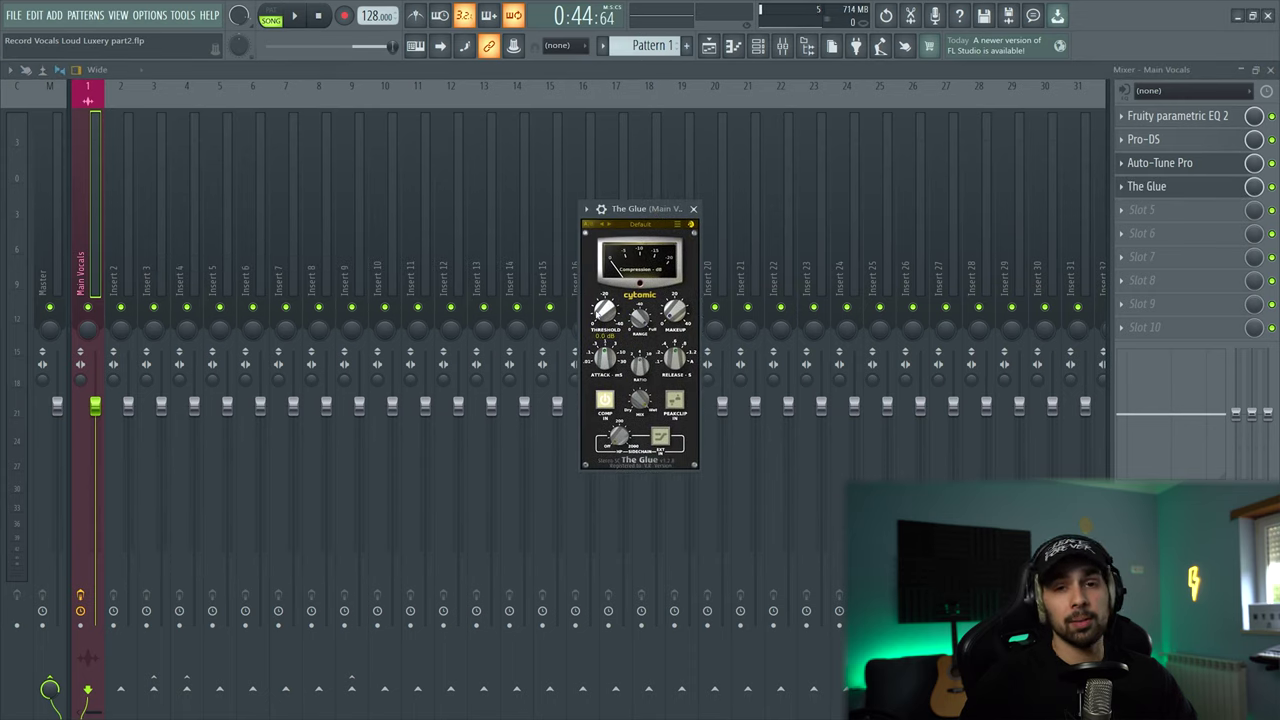
# - Lower The Glue's threshold while the vocals play, raise its makeup gain to 1.7 dB, and close the plugin
pyautogui.press('space')
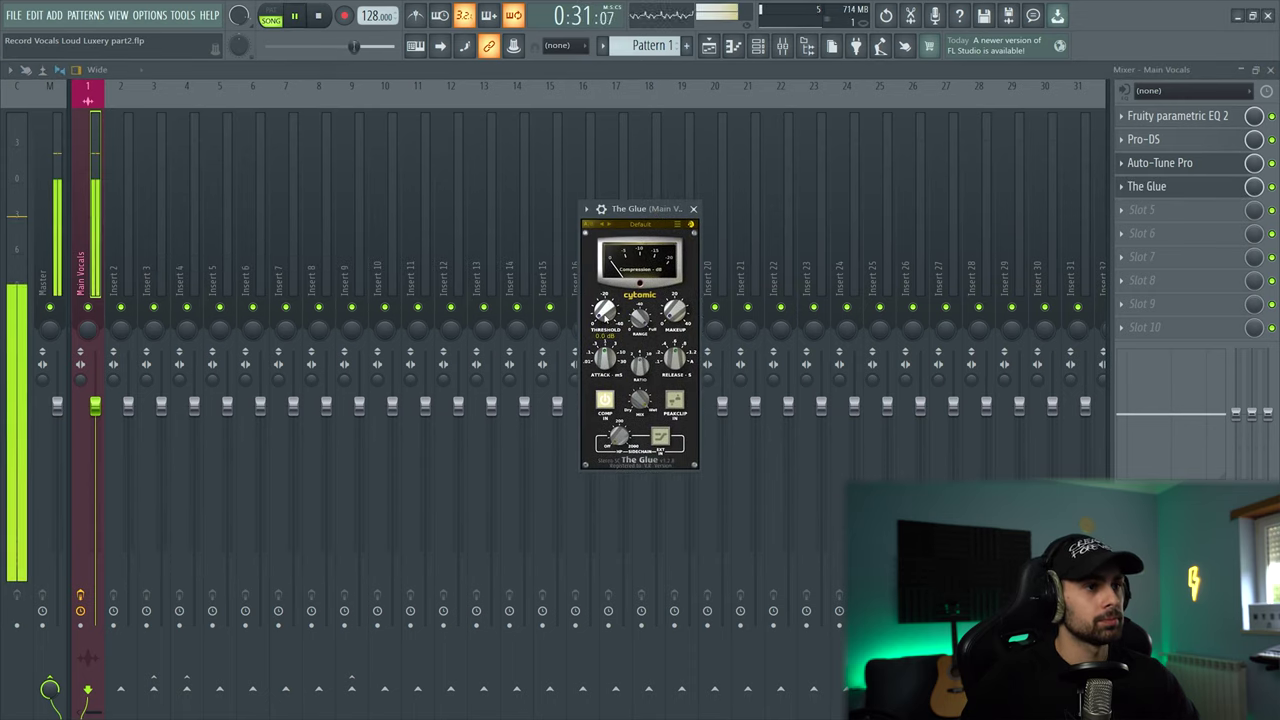
pyautogui.moveTo(618, 264); pyautogui.dragTo(621, 261)
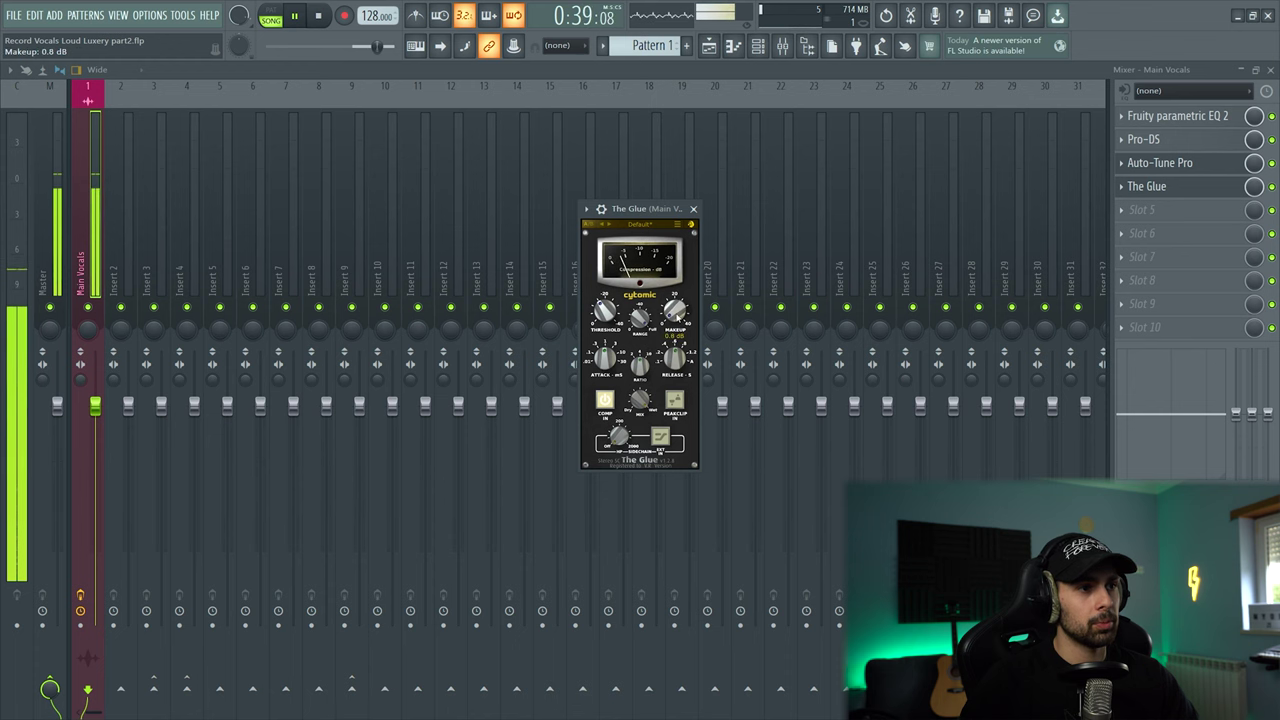
pyautogui.scroll(1, 676, 312)
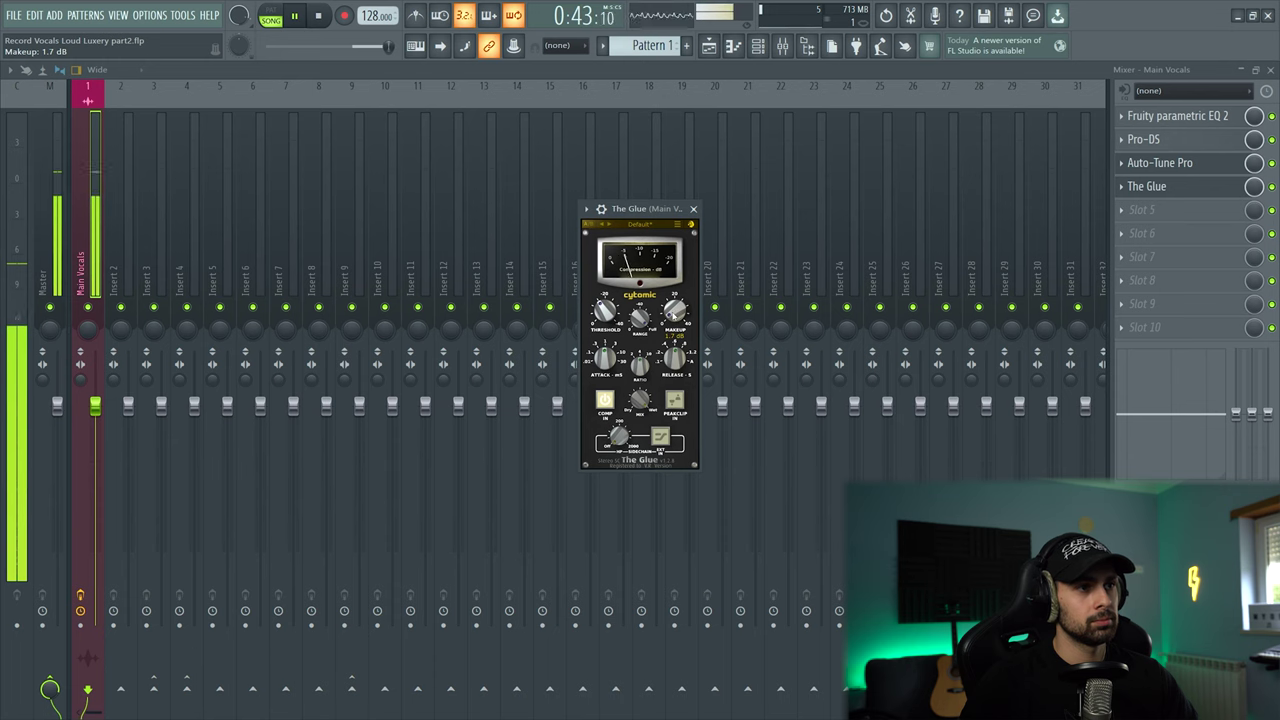
pyautogui.press('space')
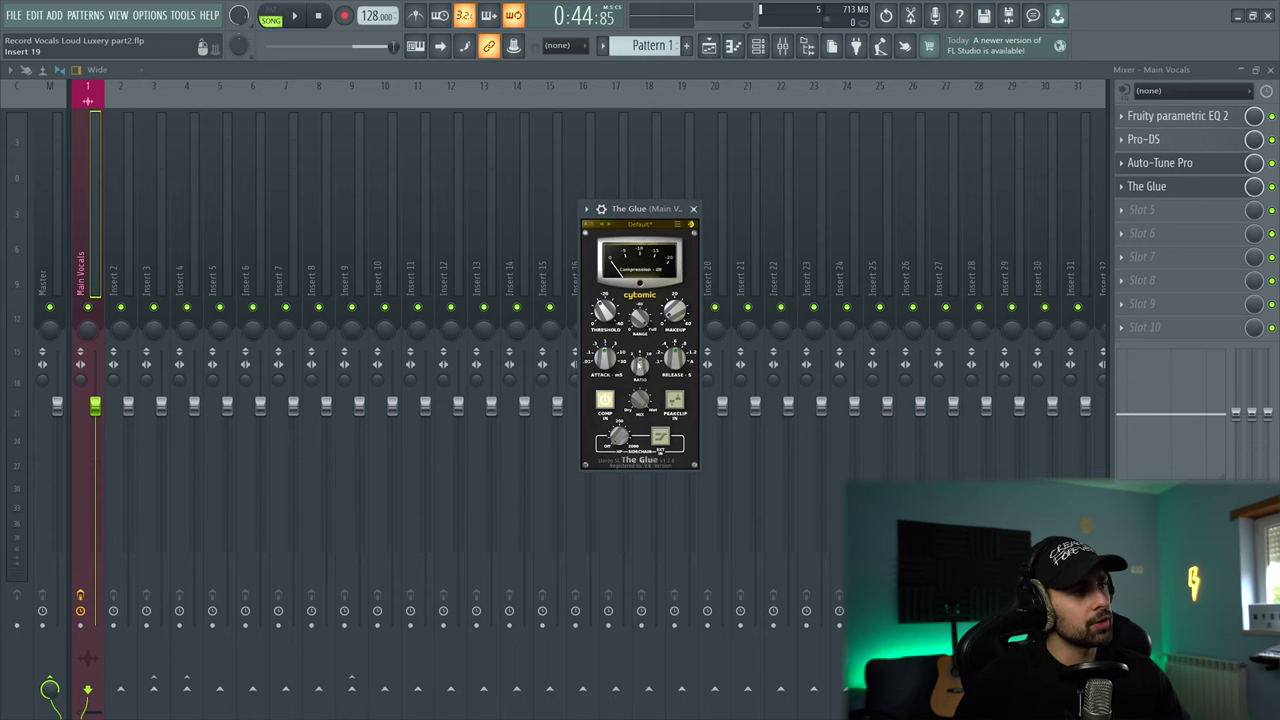
pyautogui.click(693, 209)
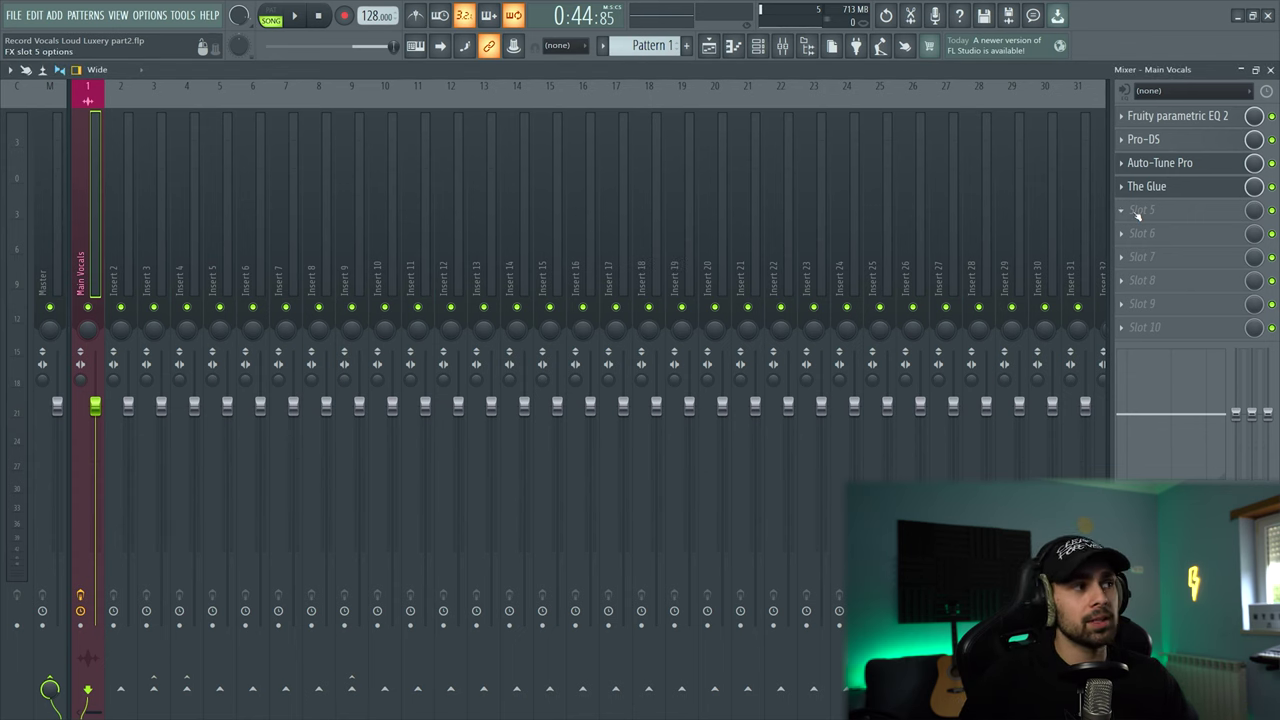
# - Load CamelCrusher into the fifth effect slot of Main Vocals and move its window to the middle of the mixer
pyautogui.click(1137, 211)
pyautogui.click(950, 35)
pyautogui.write('camel')
pyautogui.press('Return')
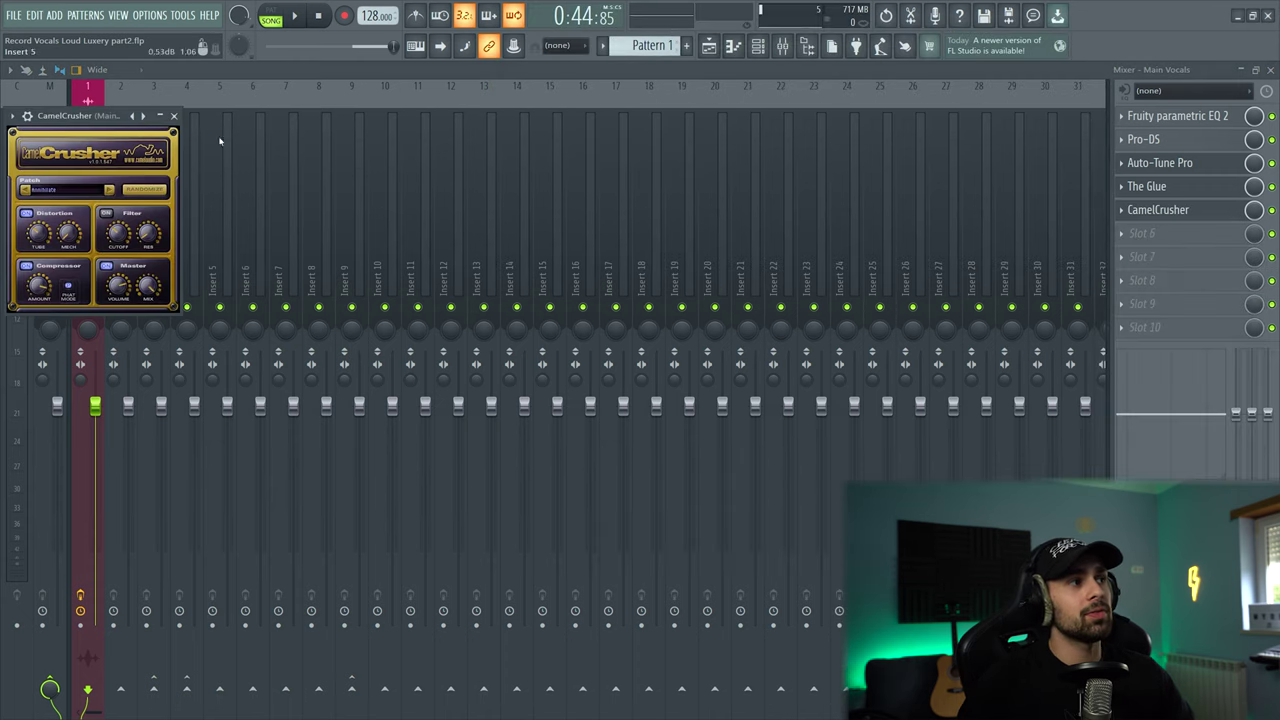
pyautogui.moveTo(131, 121); pyautogui.dragTo(576, 186)
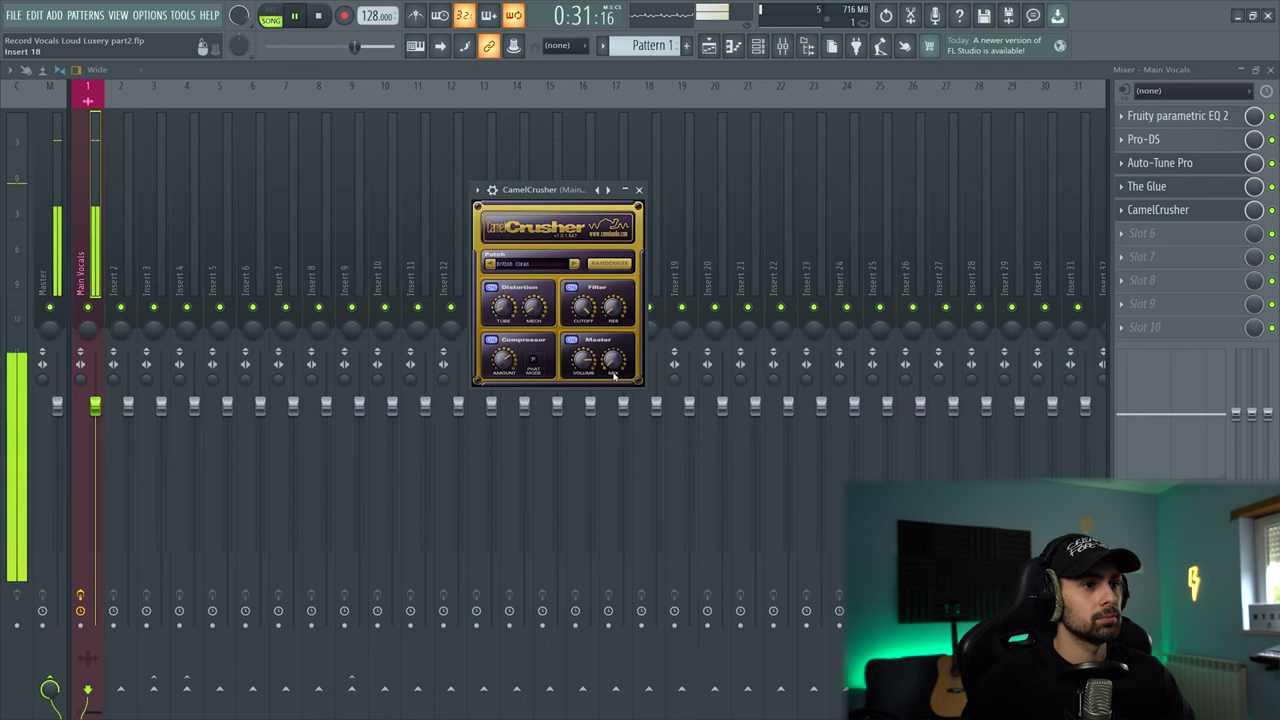
# - Set the master mix of CamelCrusher's British Clean patch to 33%, close it, and compare the vocals with the effect bypassed
pyautogui.moveTo(612, 371); pyautogui.dragTo(616, 337)
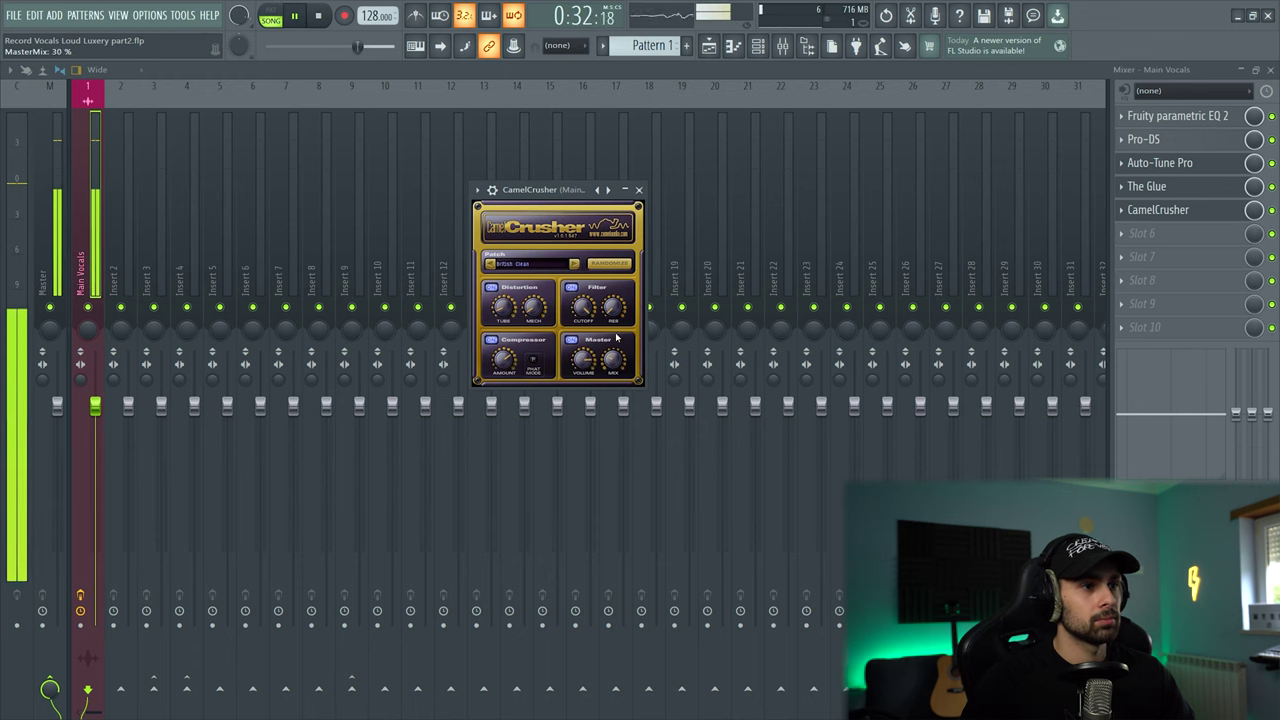
pyautogui.scroll(3, 613, 362)
pyautogui.scroll(-3, 622, 338)
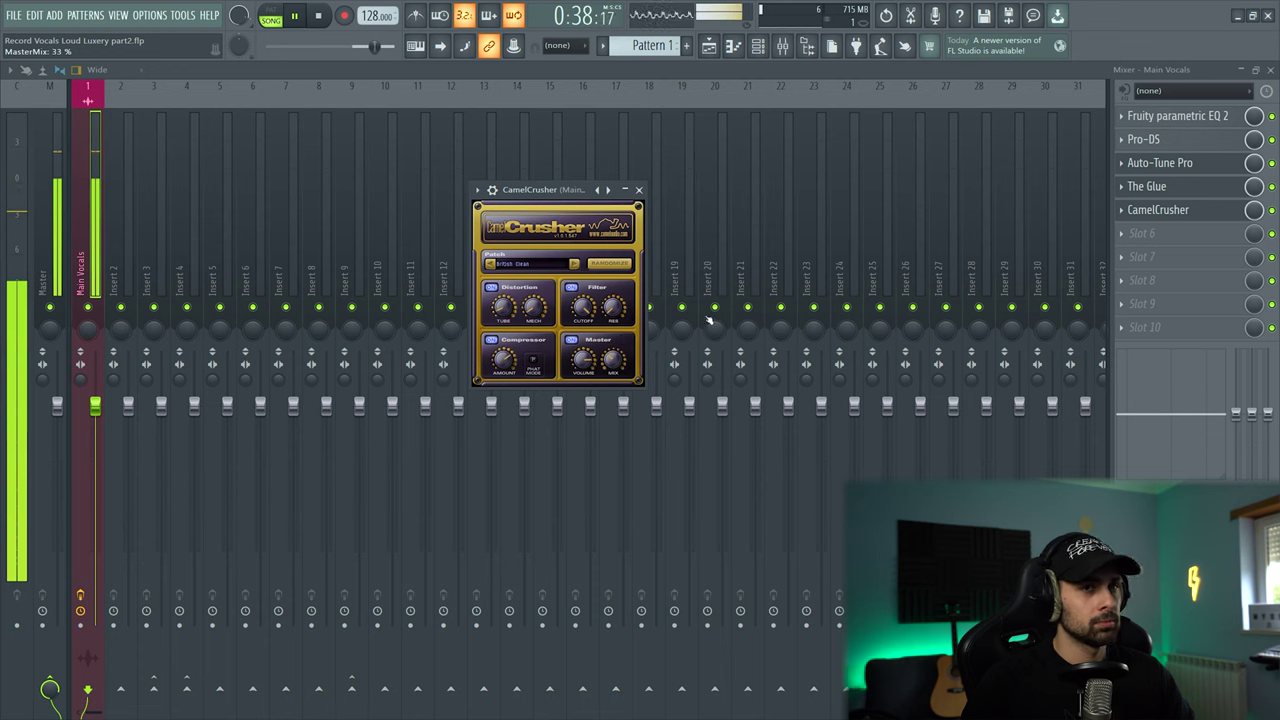
pyautogui.click(639, 189)
pyautogui.click(1271, 210)
pyautogui.press('space')
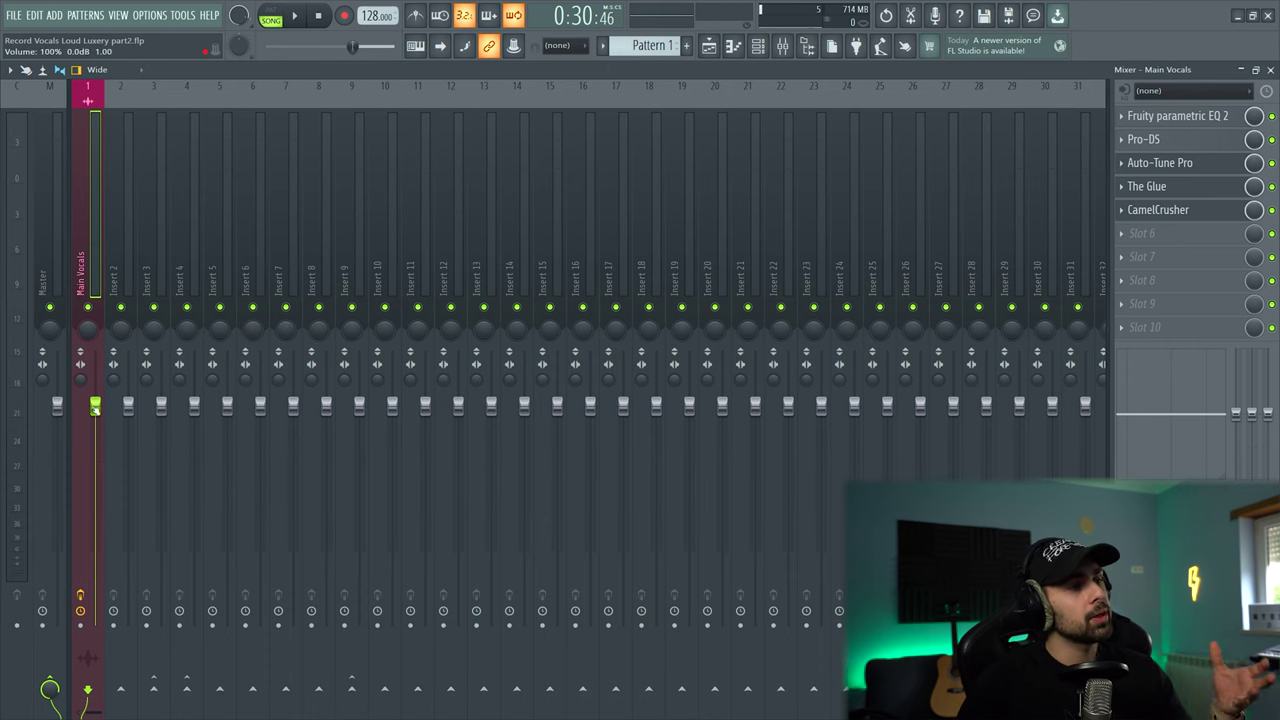
# - Load Soundgoodizer into the sixth effect slot of Main Vocals and move its window to the middle of the mixer
pyautogui.click(1121, 233)
pyautogui.moveTo(1150, 251)
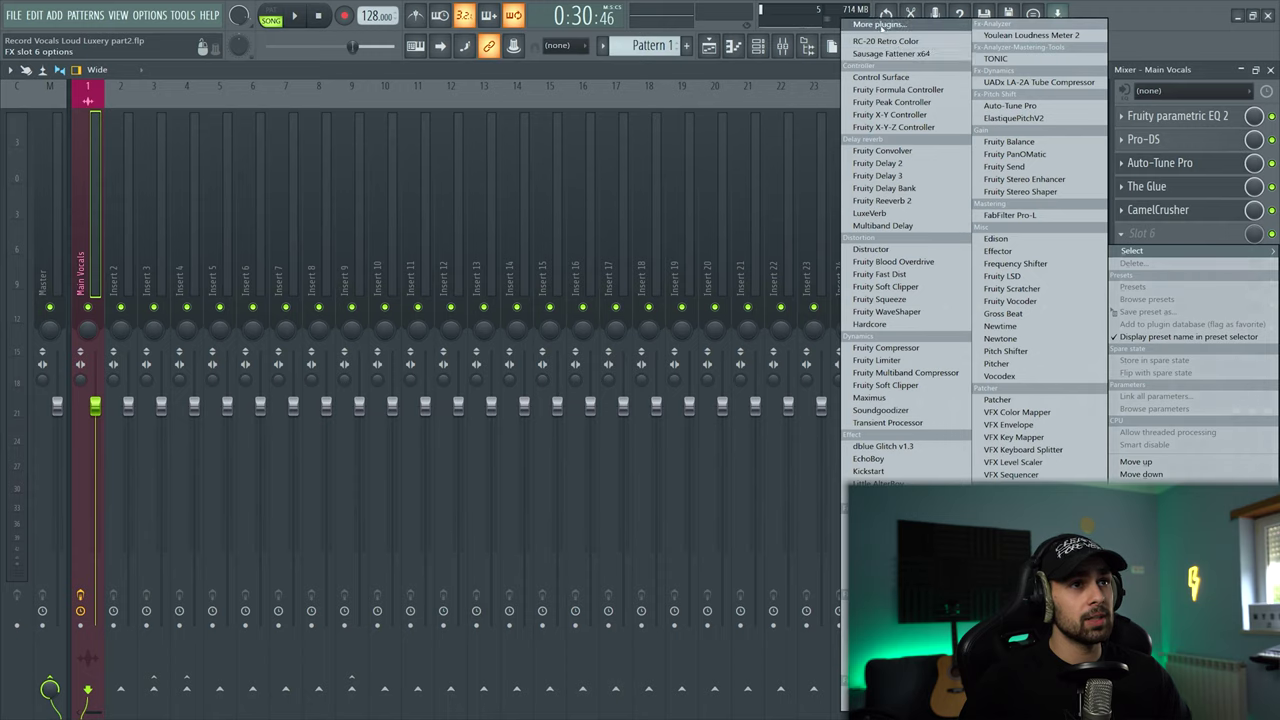
pyautogui.click(900, 25)
pyautogui.write('sou')
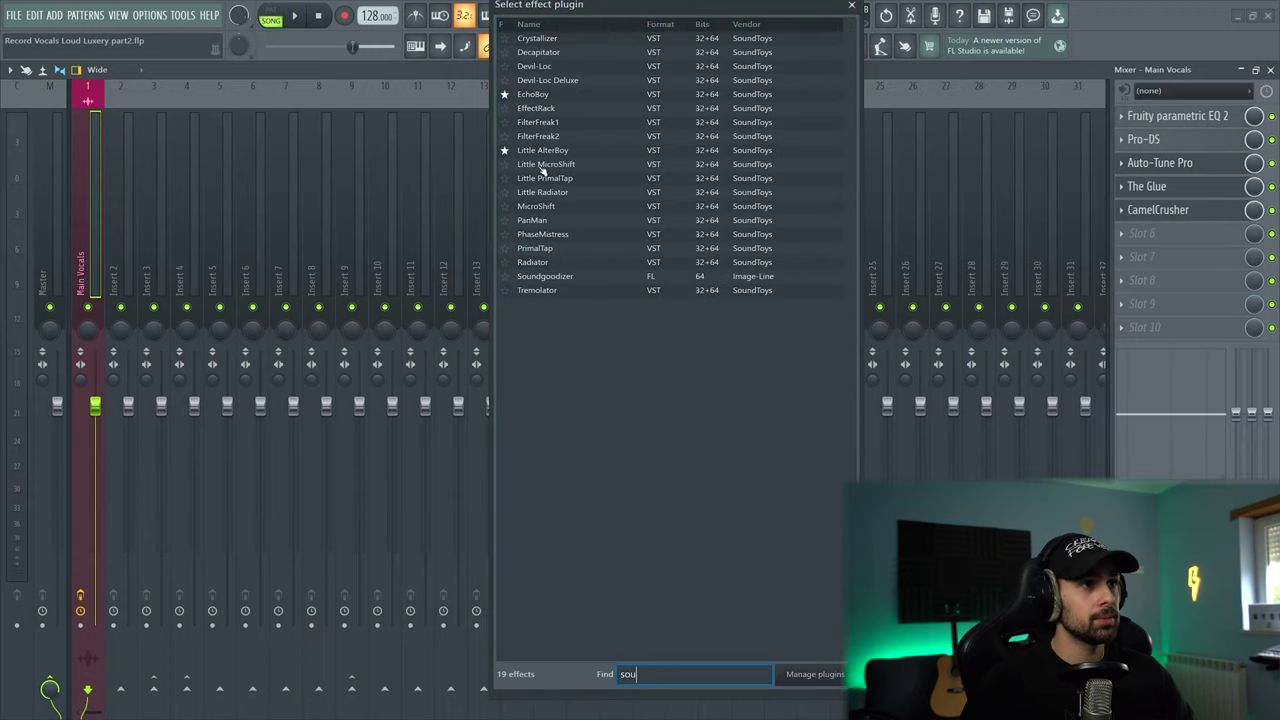
pyautogui.doubleClick(545, 276)
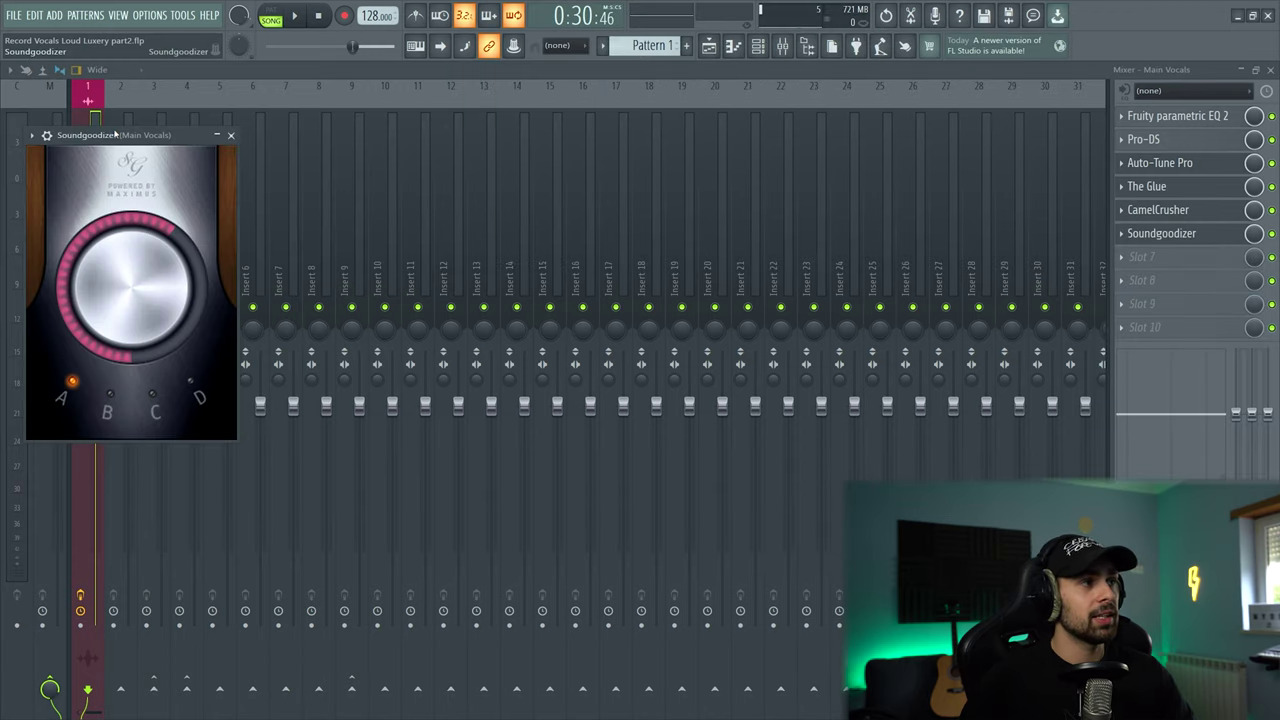
pyautogui.moveTo(114, 131); pyautogui.dragTo(538, 135)
# - Bring Soundgoodizer's amount up from zero while the vocals play, and lower the Main Vocals fader slightly
pyautogui.moveTo(538, 288); pyautogui.dragTo(538, 400)
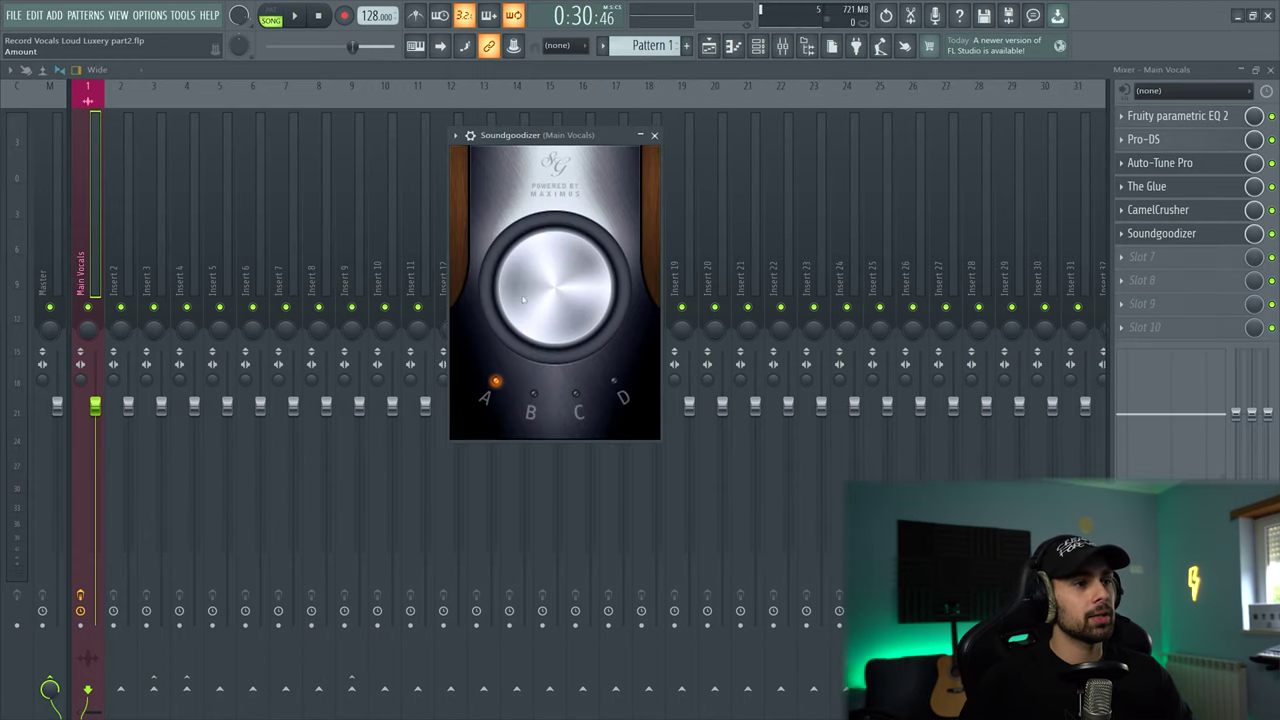
pyautogui.press('space')
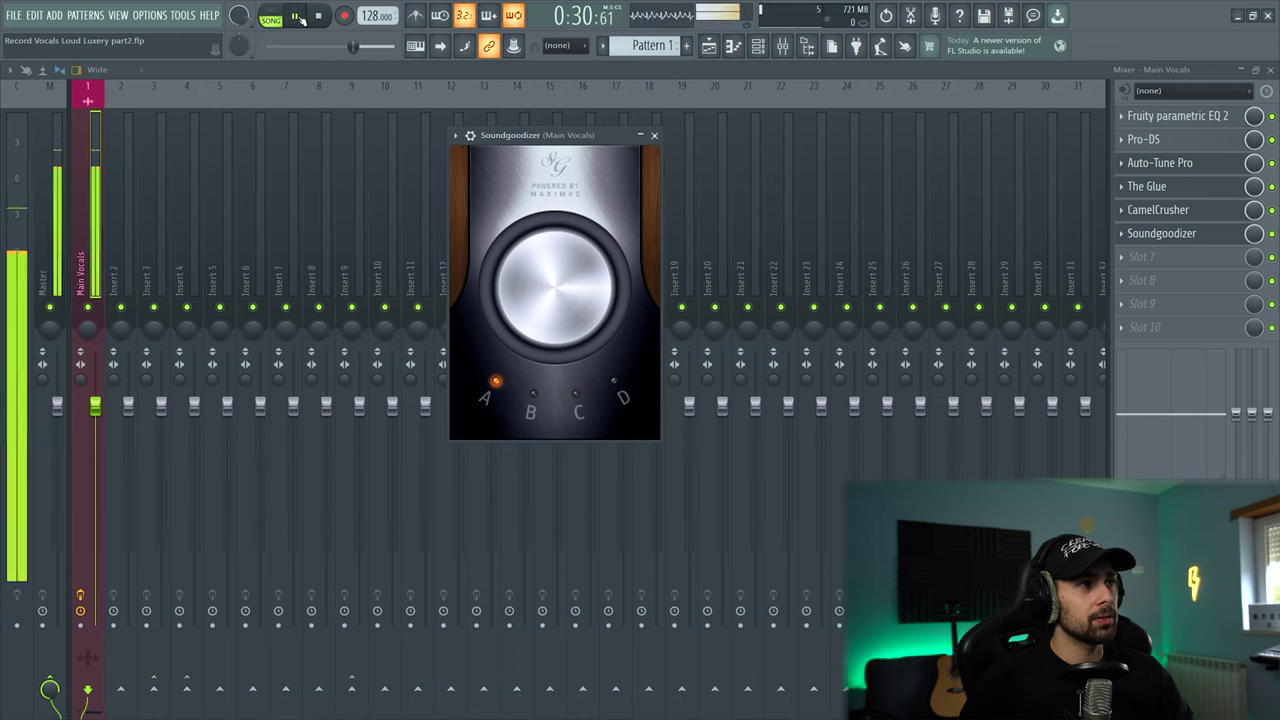
pyautogui.moveTo(555, 288); pyautogui.dragTo(555, 250)
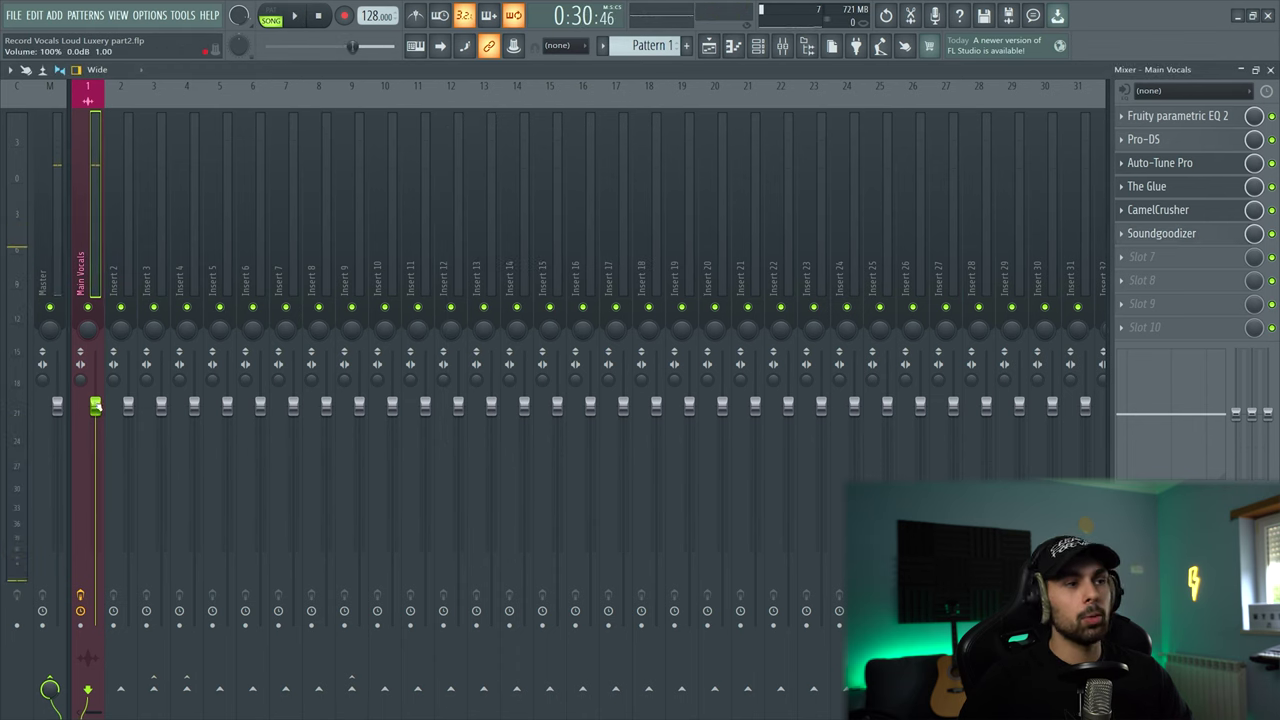
pyautogui.moveTo(97, 410); pyautogui.dragTo(97, 429)
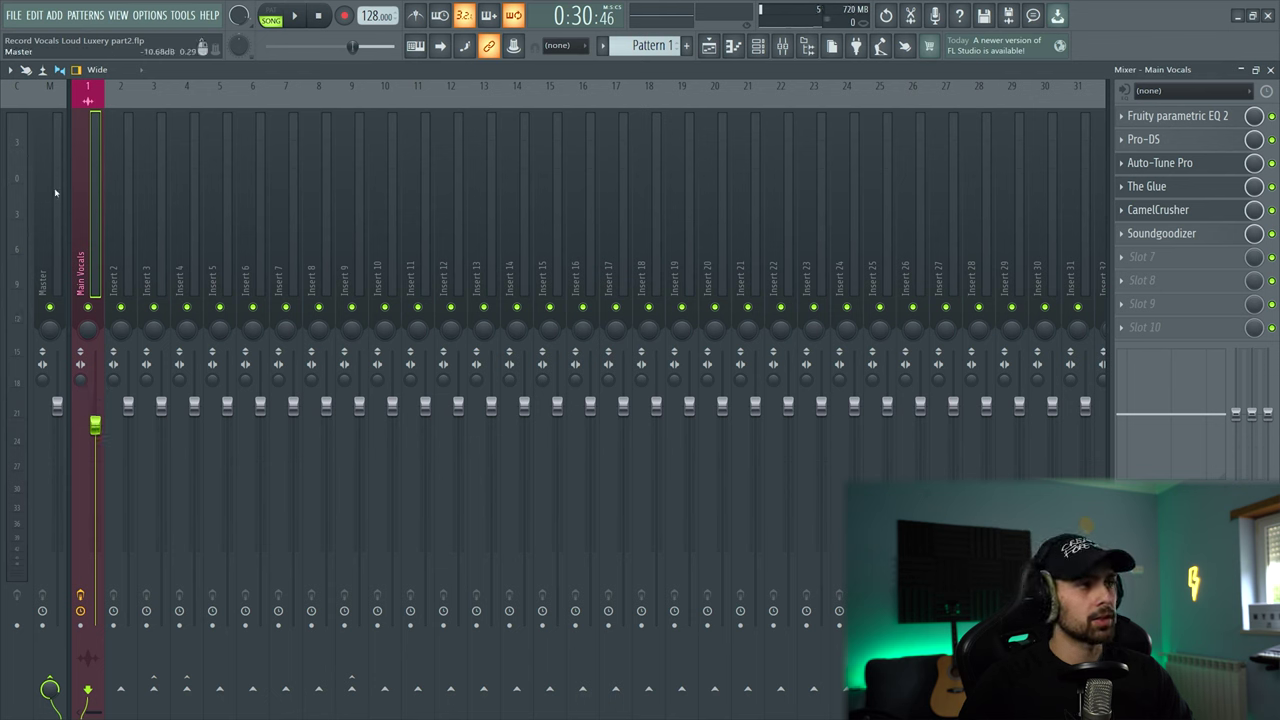
# - Load Ozone 8 Vintage Compressor into the seventh effect slot of Main Vocals
pyautogui.click(1140, 257)
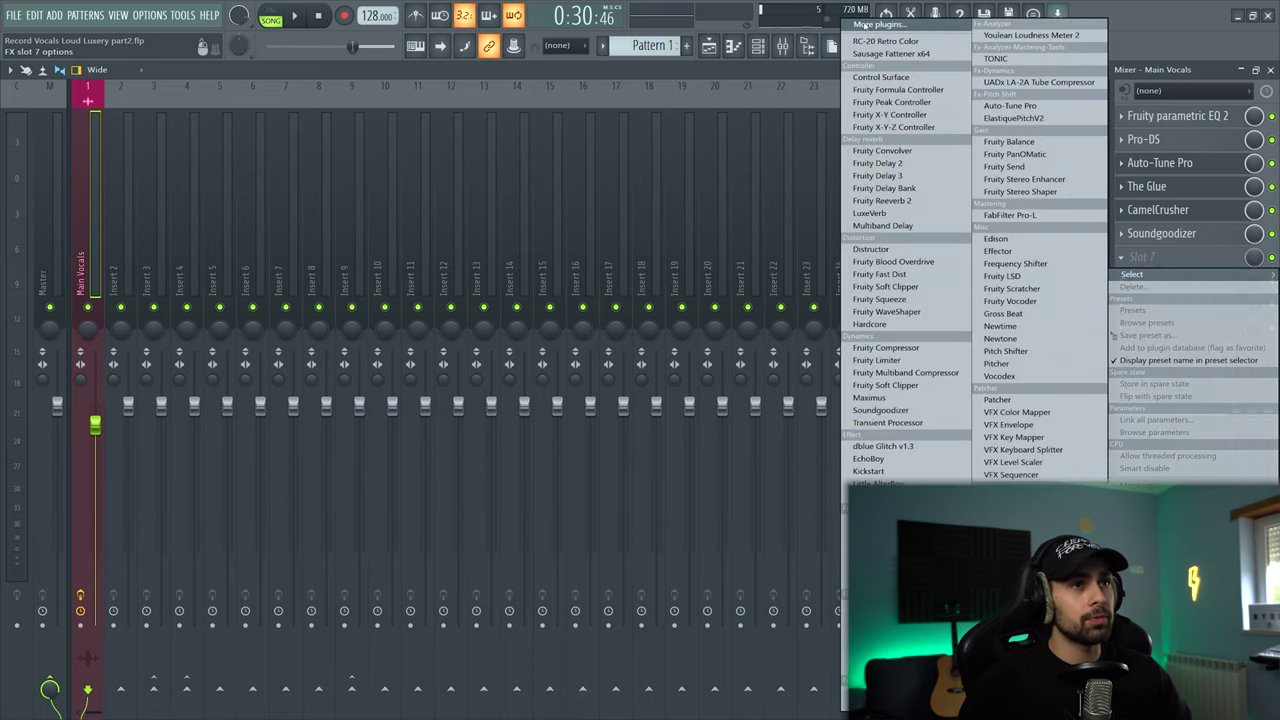
pyautogui.click(860, 28)
pyautogui.write('vi')
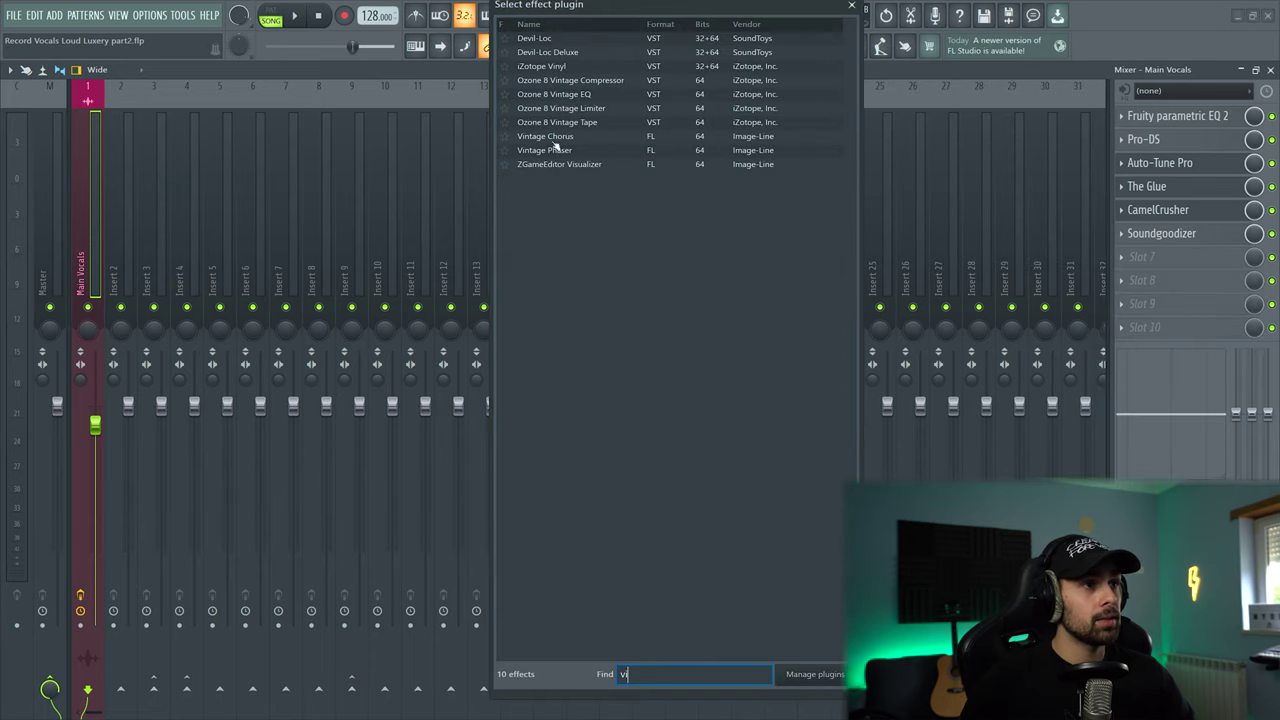
pyautogui.click(570, 80)
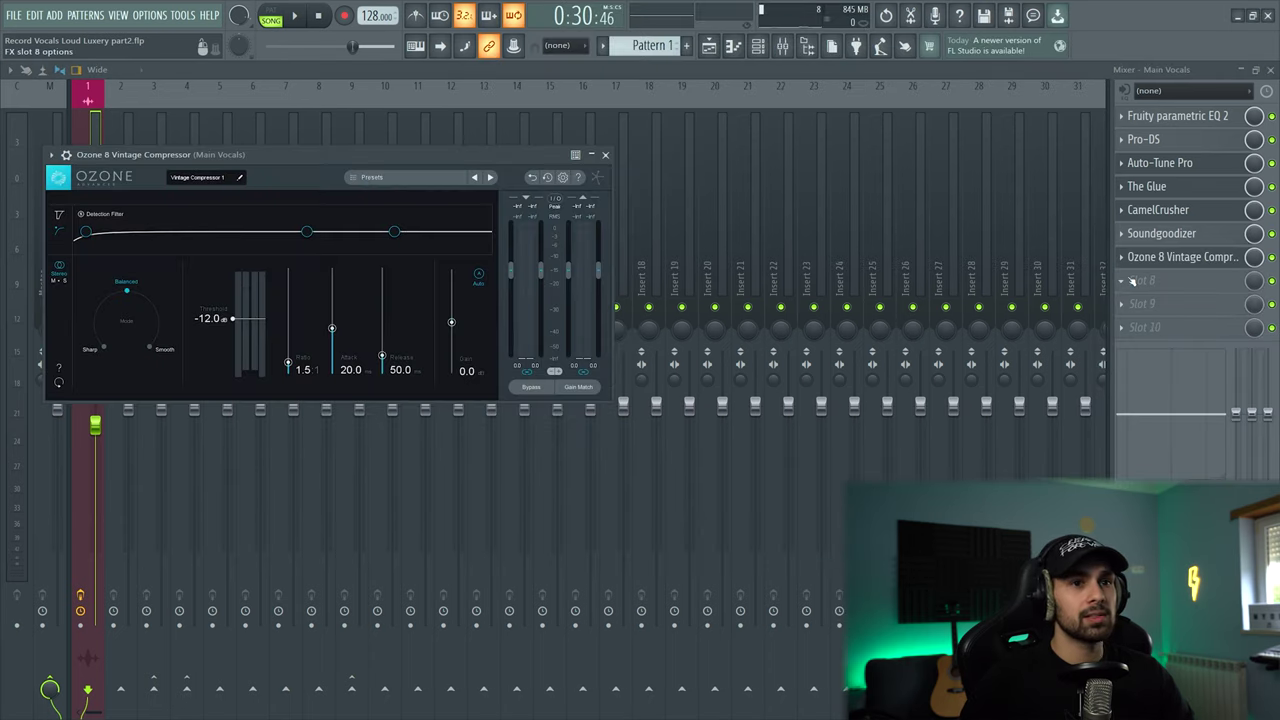
# - Load OTT into the eighth effect slot of Main Vocals and switch that slot off
pyautogui.click(1131, 281)
pyautogui.click(900, 28)
pyautogui.write('ott')
pyautogui.click(545, 40)
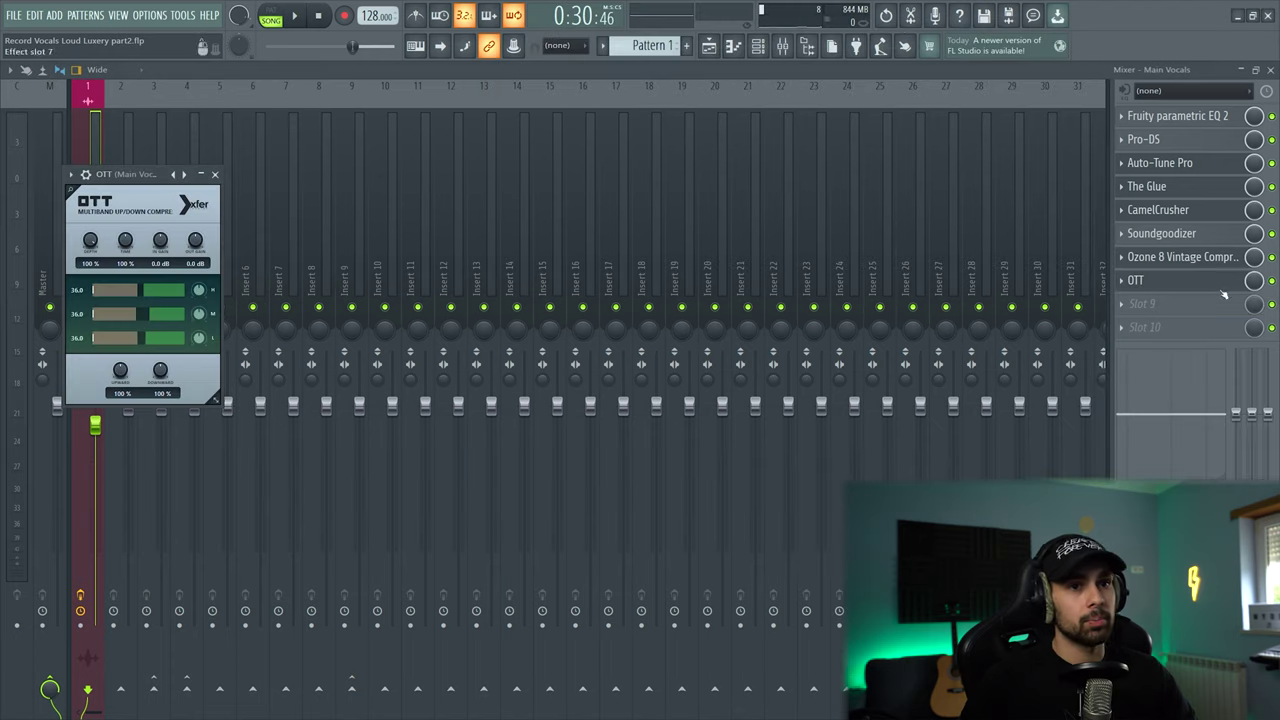
pyautogui.click(1271, 283)
# - Set the Ozone 8 Vintage Compressor's threshold to about -17.7 dB while playing the vocals, trying the -60 dB extreme on the way
pyautogui.click(1180, 257)
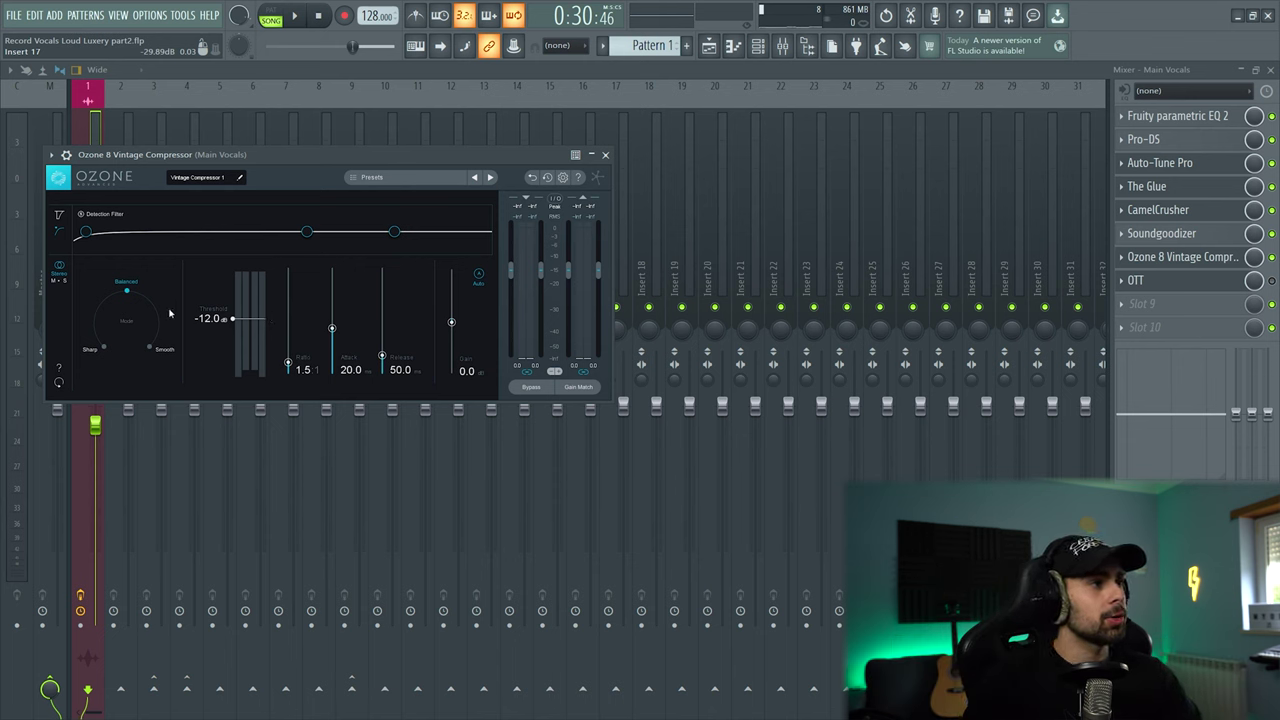
pyautogui.press('space')
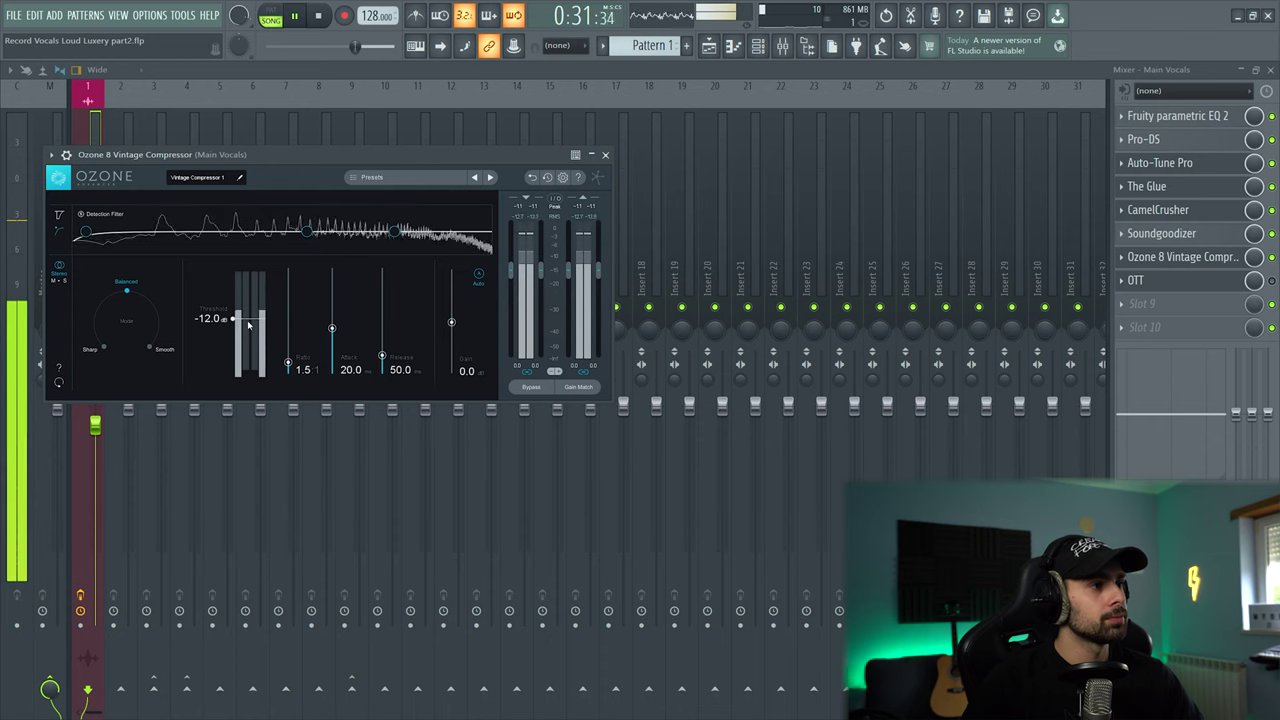
pyautogui.moveTo(240, 326); pyautogui.dragTo(251, 340)
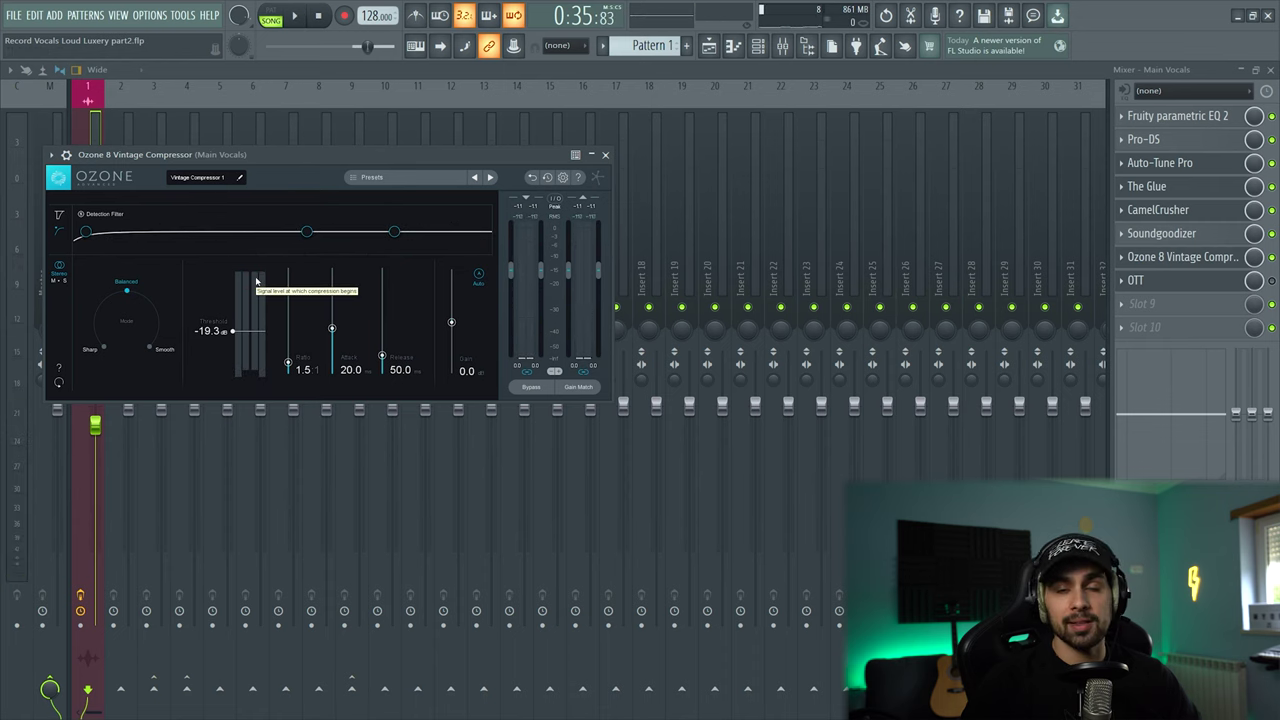
pyautogui.click(296, 16)
pyautogui.moveTo(251, 331); pyautogui.dragTo(255, 388)
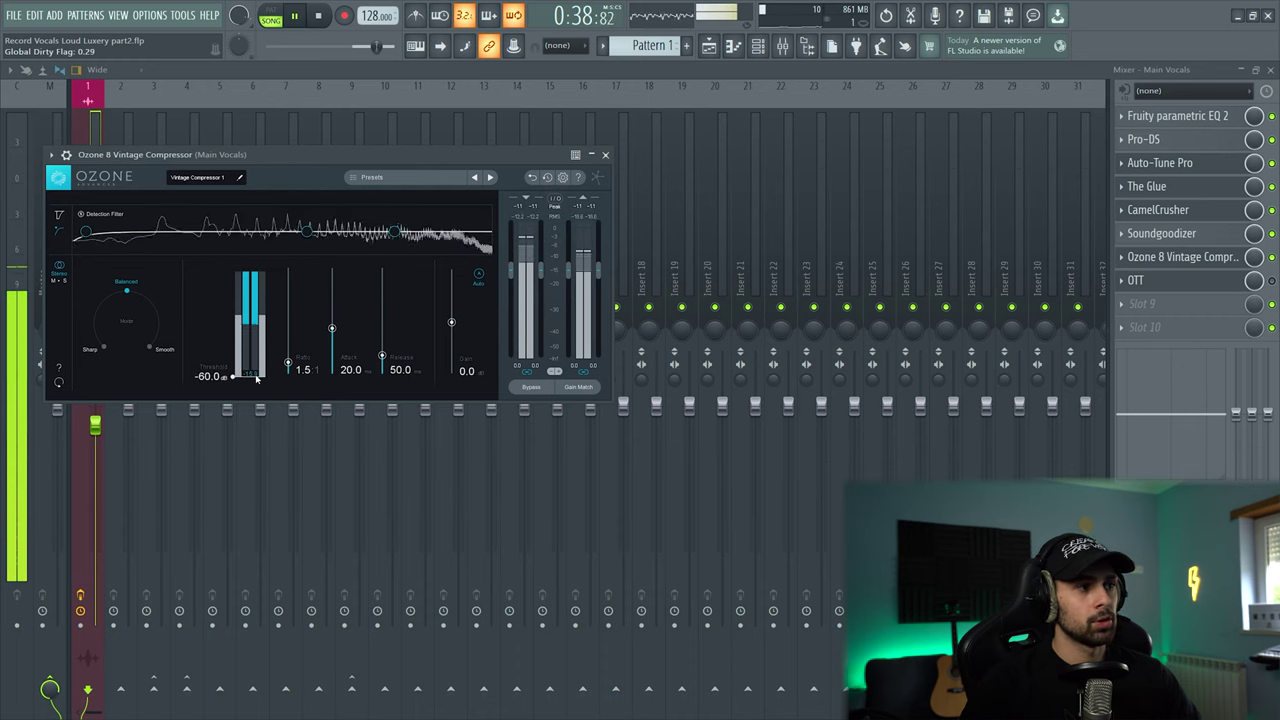
pyautogui.moveTo(256, 378); pyautogui.dragTo(261, 331)
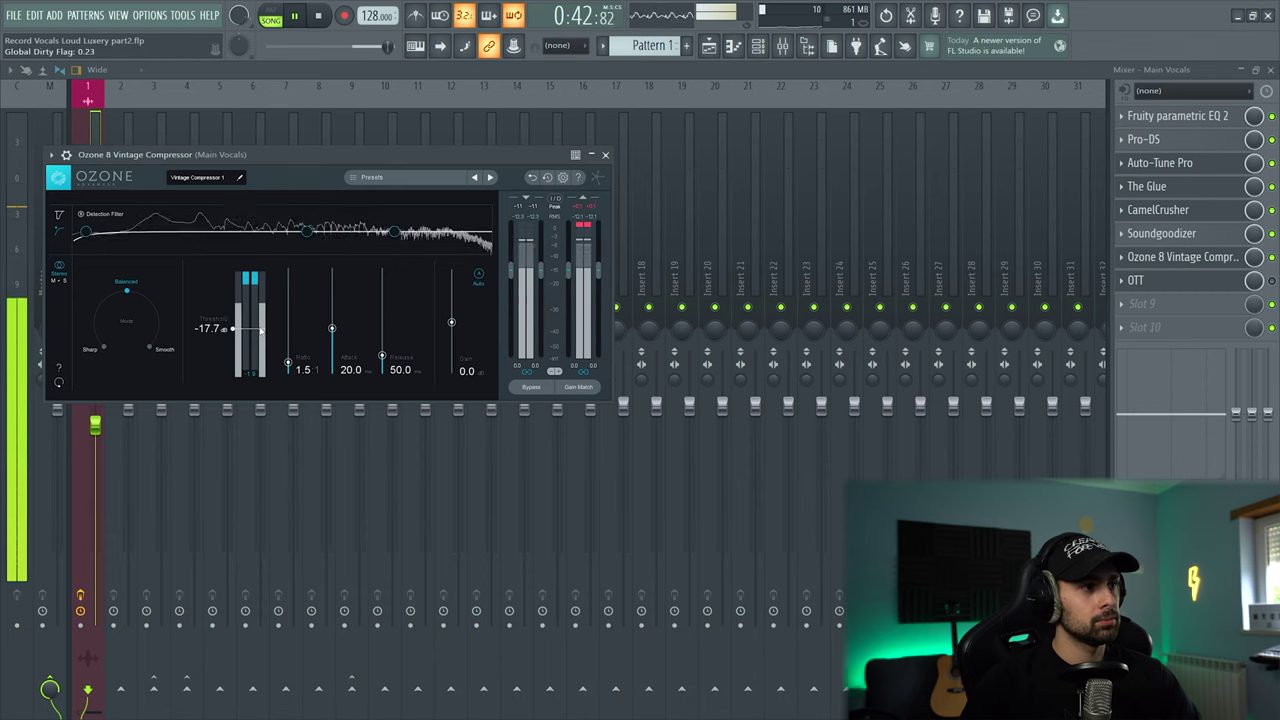
pyautogui.press('space')
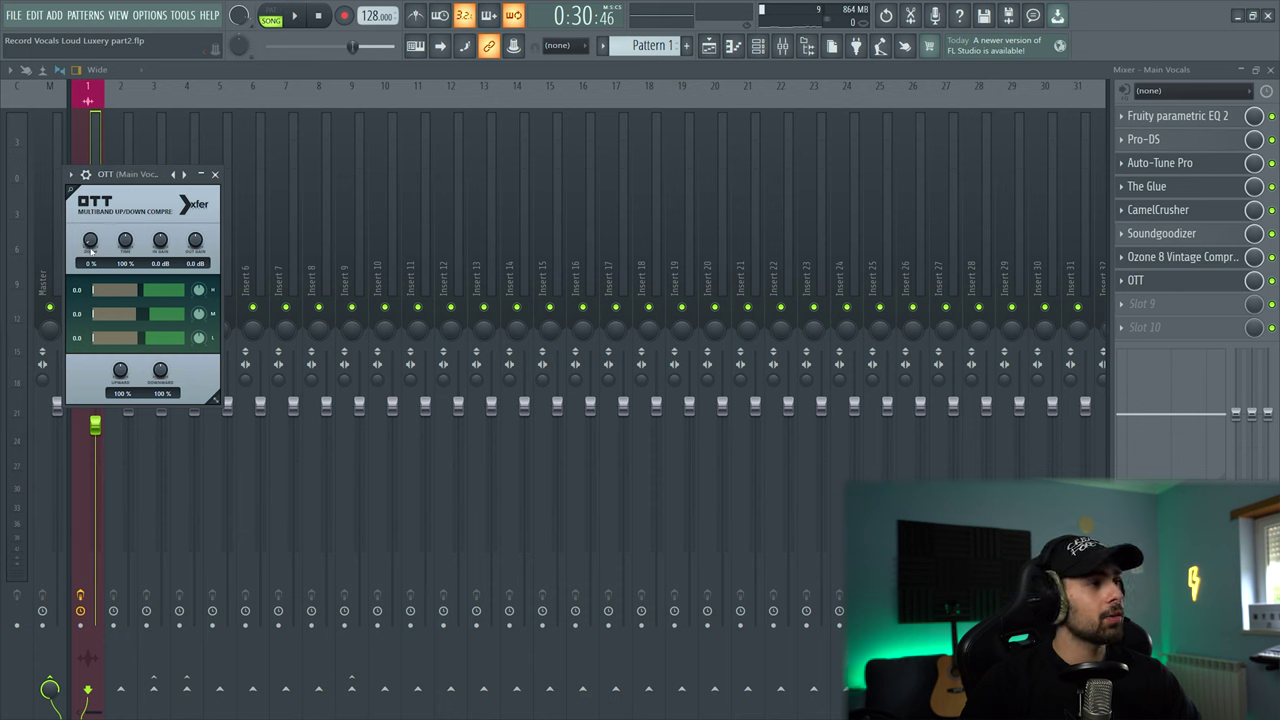
# - Try different OTT depths on the playing vocals, including 10%, and settle the depth at 8%
pyautogui.press('space')
pyautogui.moveTo(89, 248); pyautogui.dragTo(108, 165)
pyautogui.press('space')
pyautogui.moveTo(89, 242); pyautogui.dragTo(86, 298)
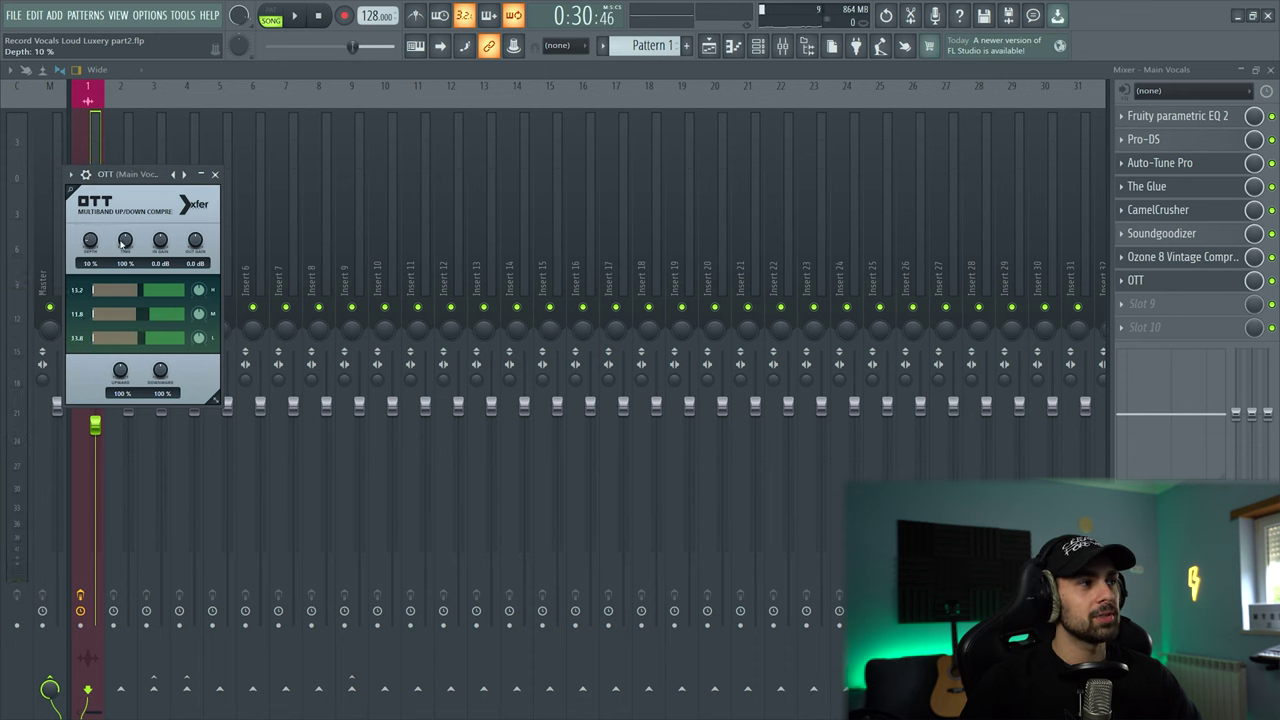
pyautogui.press('space')
pyautogui.moveTo(89, 245); pyautogui.dragTo(89, 240)
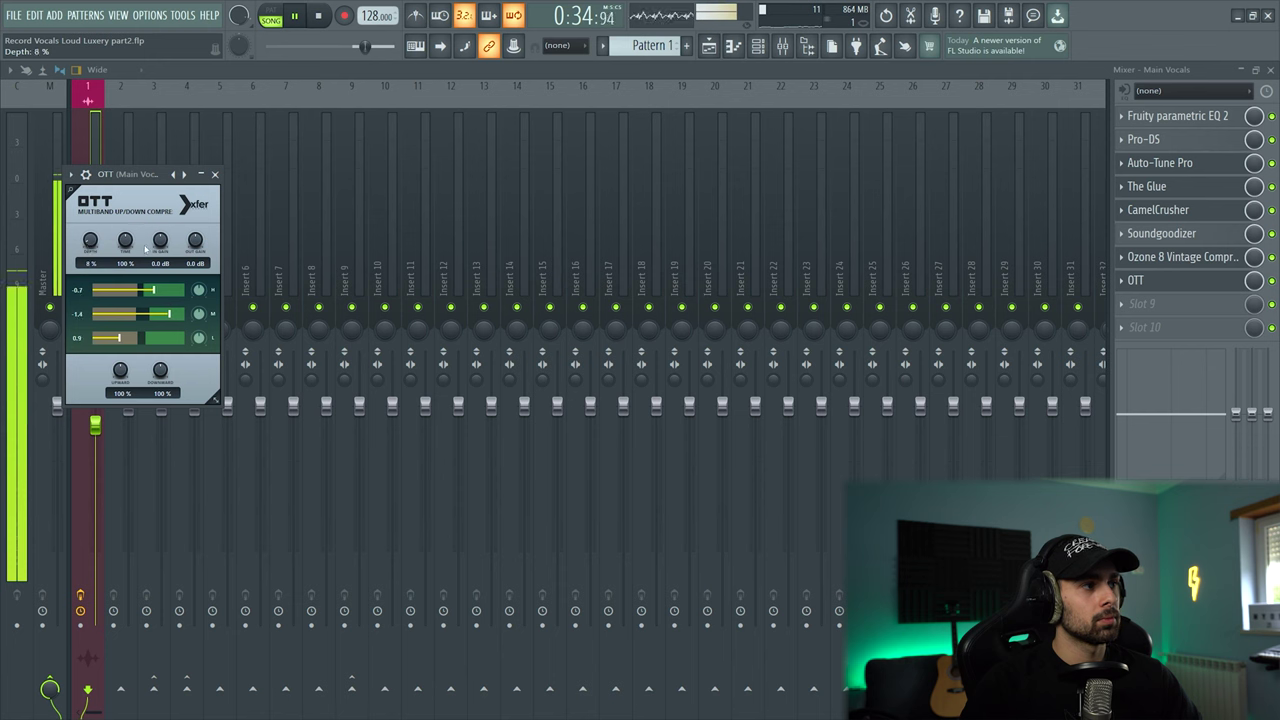
# - Close the OTT window and compare the vocals with OTT switched on and off
pyautogui.click(1183, 281)
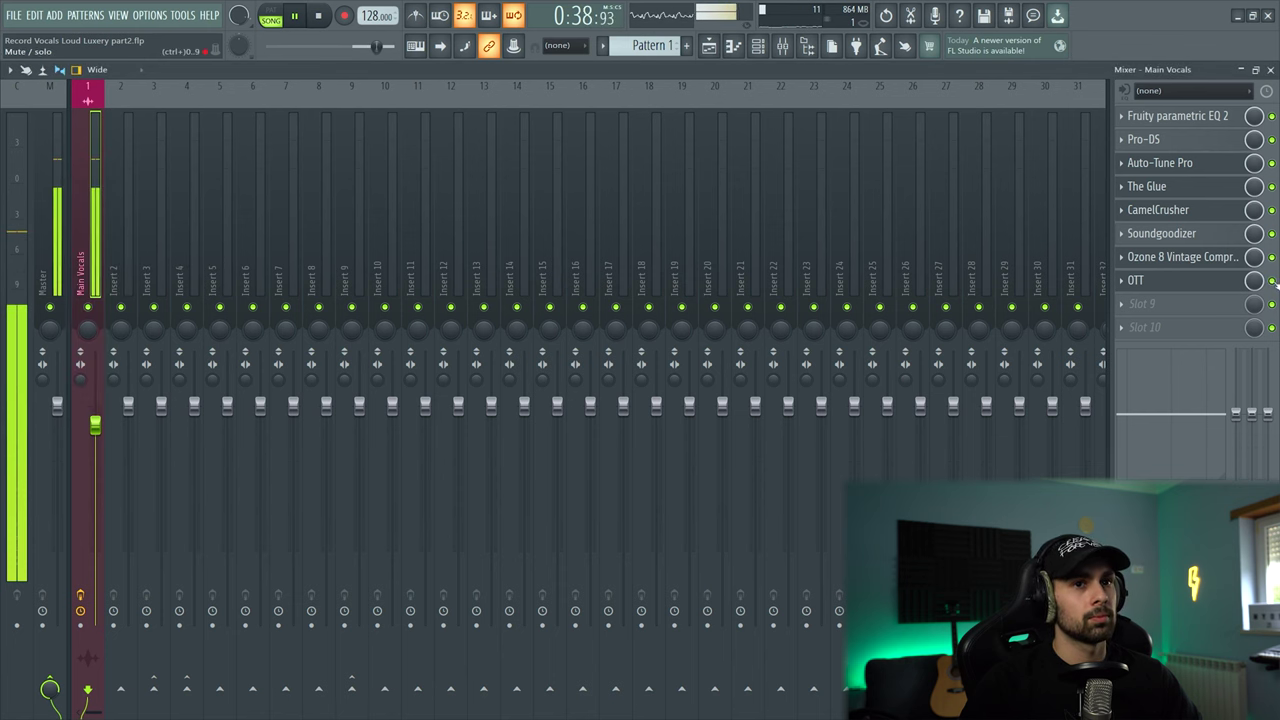
pyautogui.press('space')
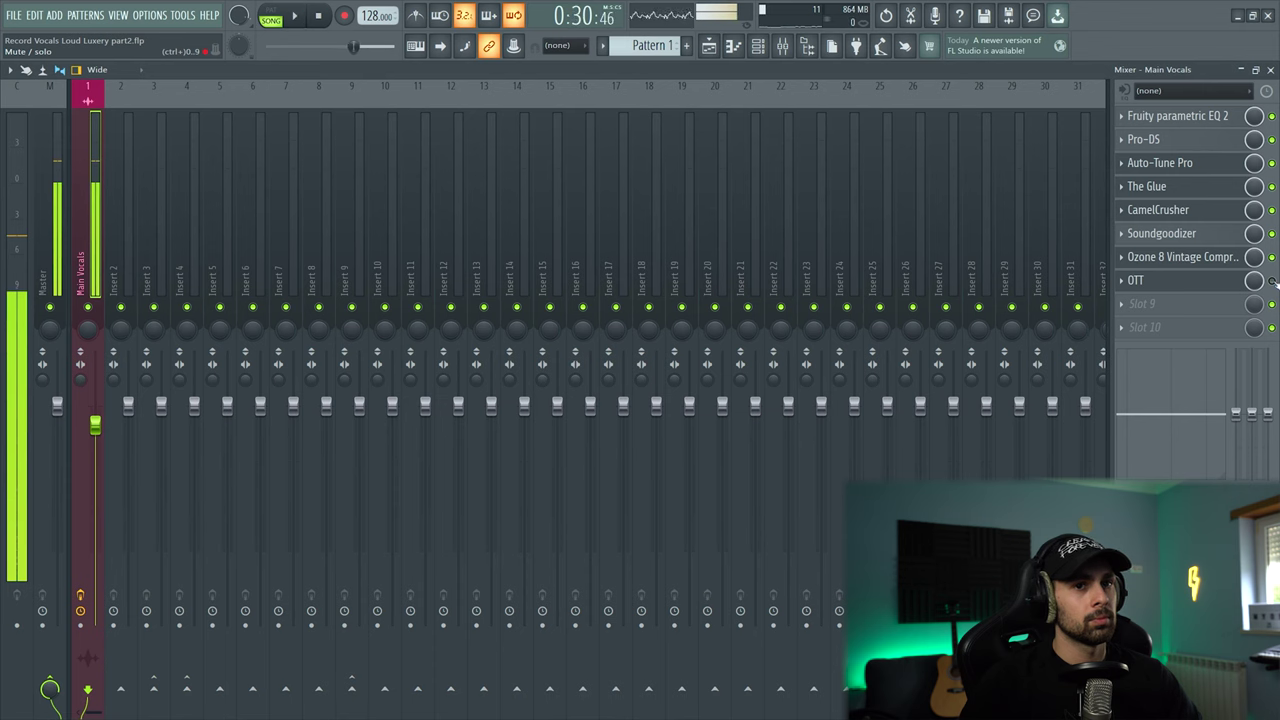
pyautogui.click(1272, 280)
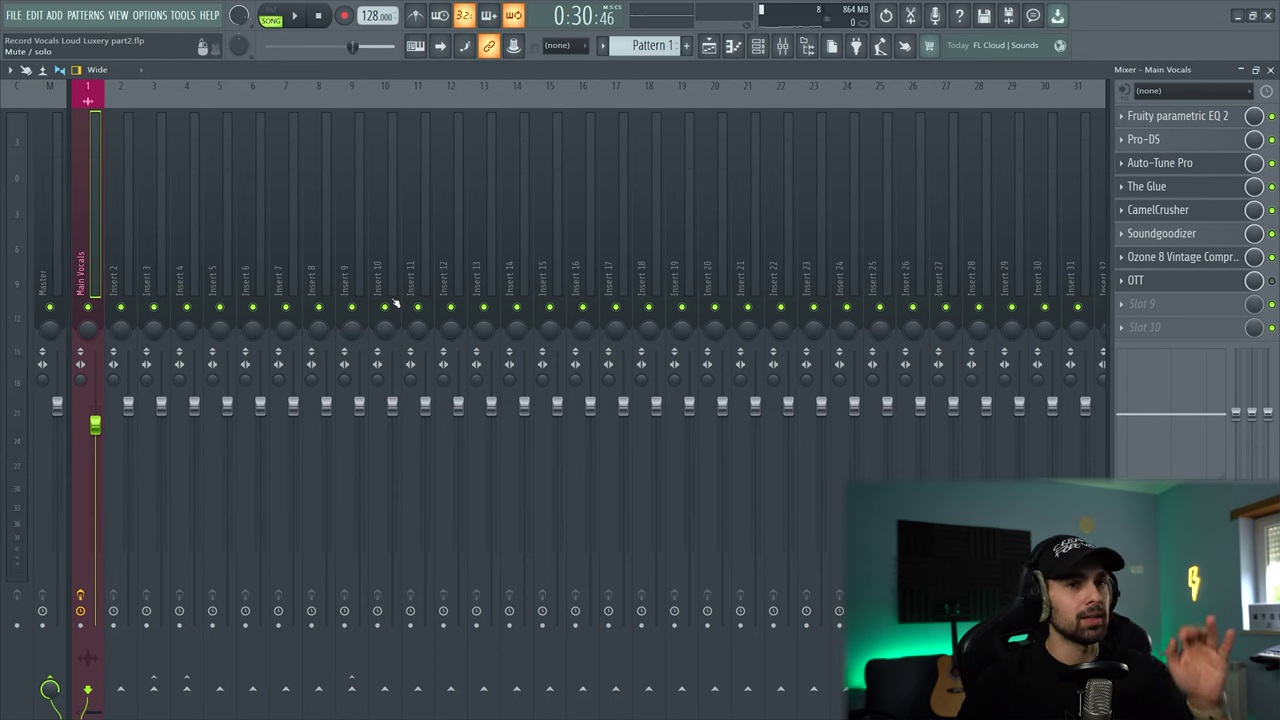
# - Load Fruity Parametric EQ 2 into the ninth effect slot of Main Vocals and choose its 20Hz + 18kHz cut preset
pyautogui.click(1137, 304)
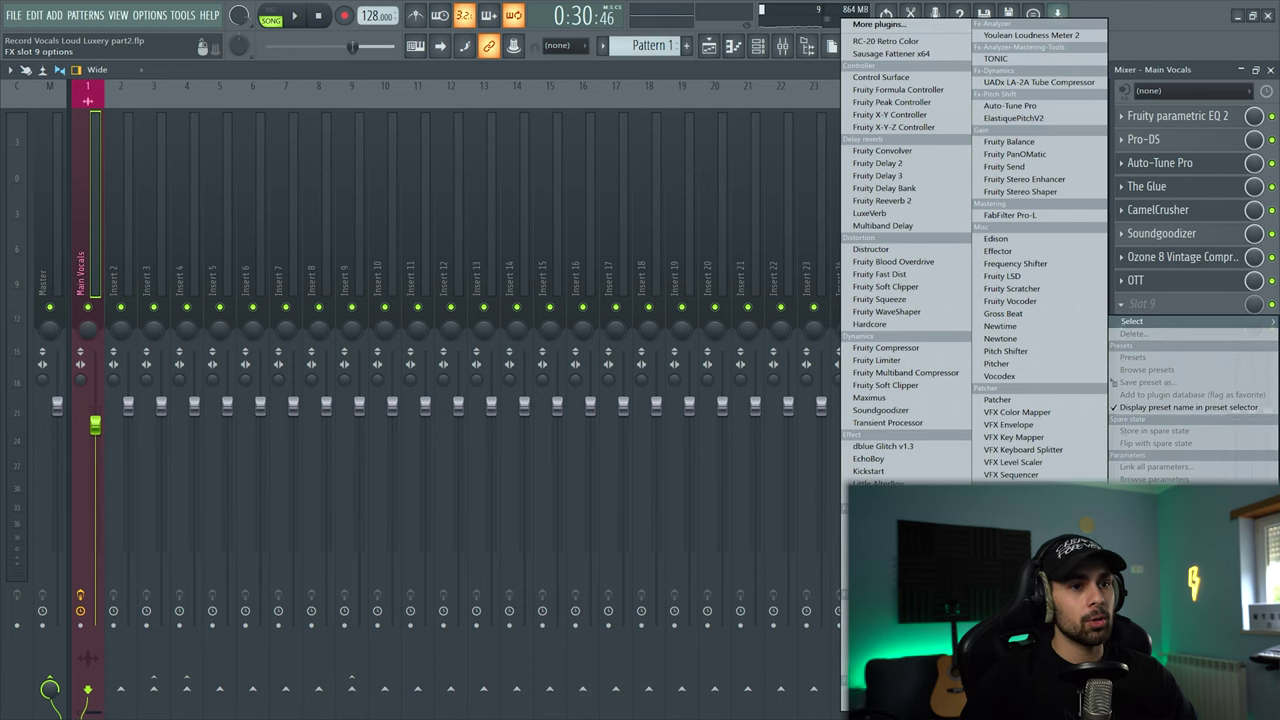
pyautogui.click(890, 583)
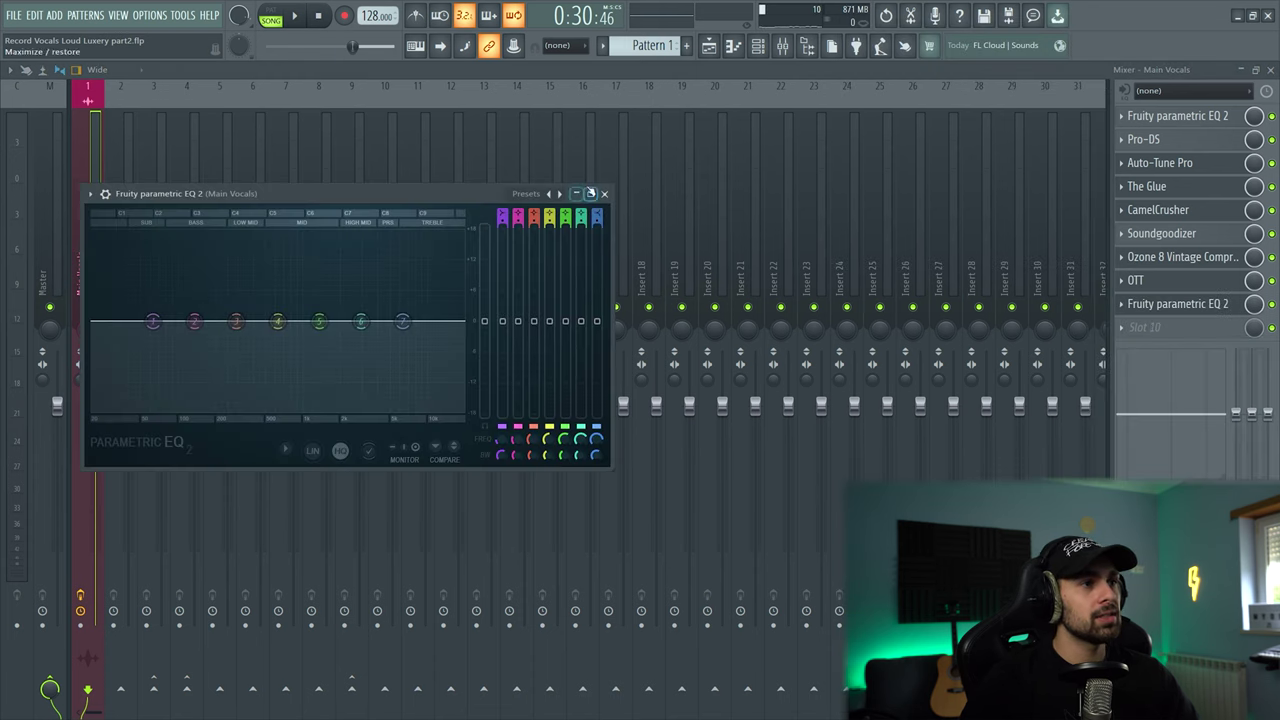
pyautogui.click(557, 194)
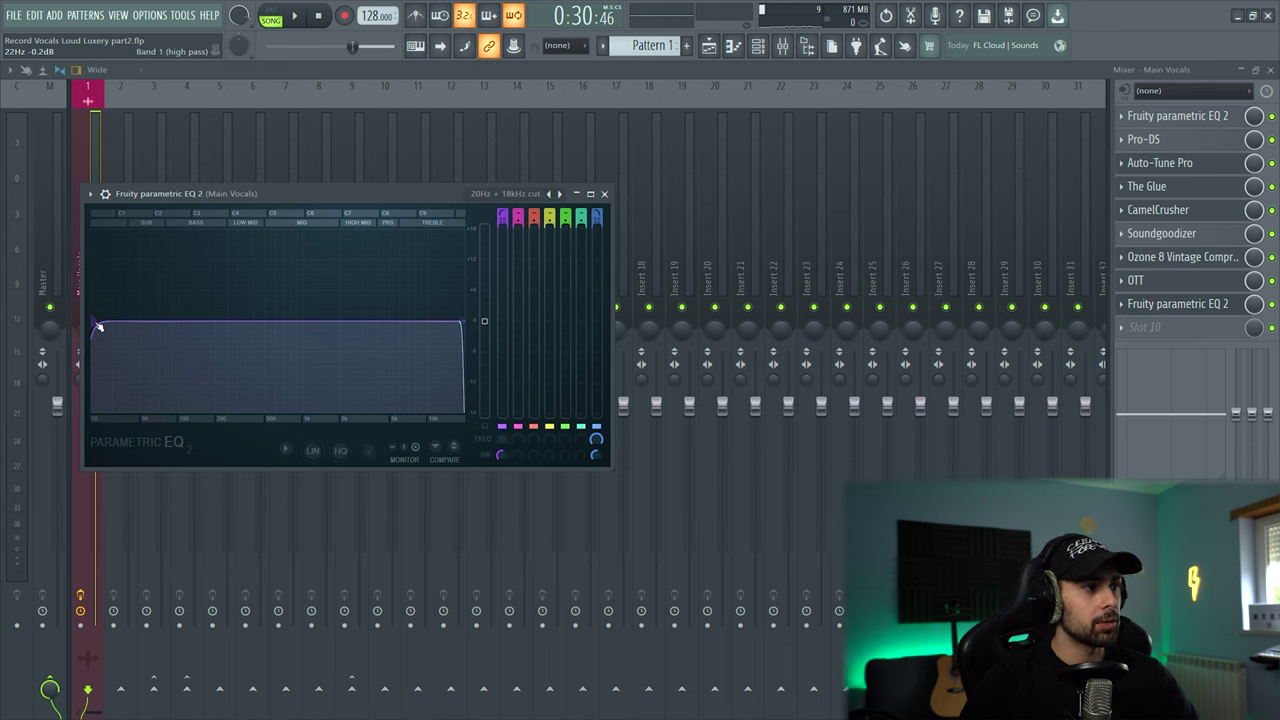
# - Raise the new EQ's band 1 high pass to about 141 Hz while the vocals play
pyautogui.press('space')
pyautogui.moveTo(98, 327); pyautogui.dragTo(190, 321)
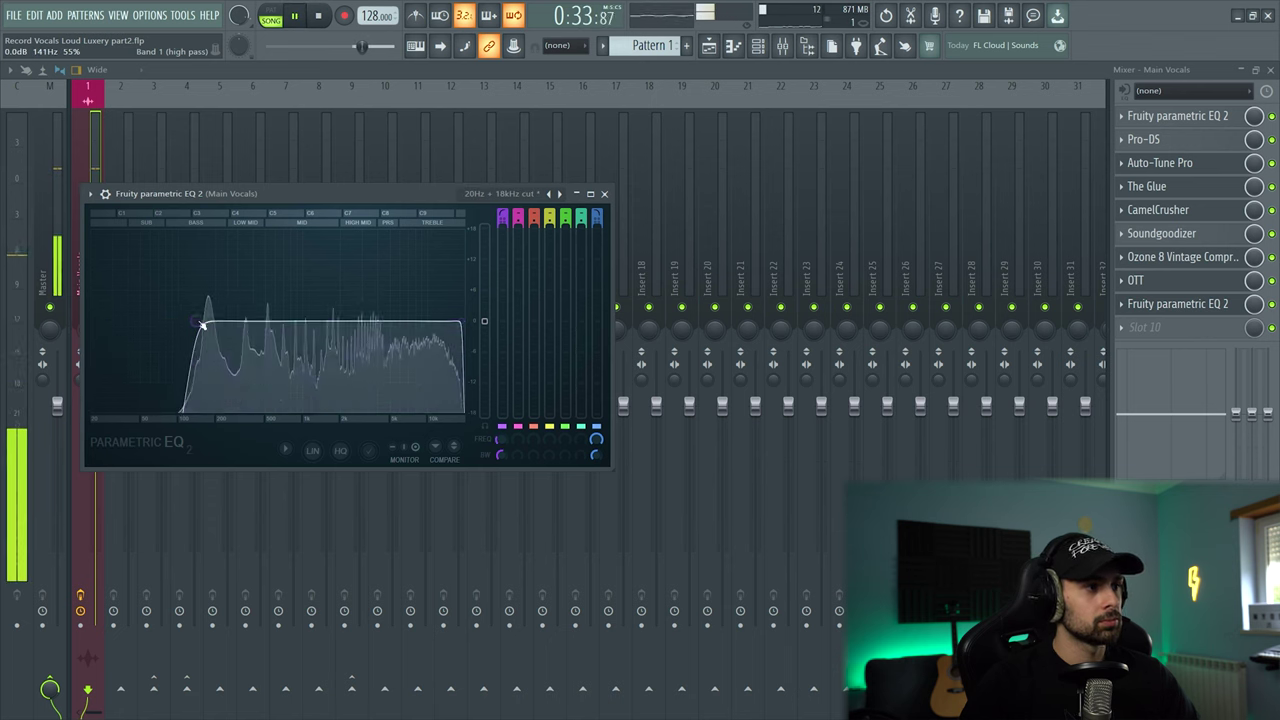
pyautogui.press('space')
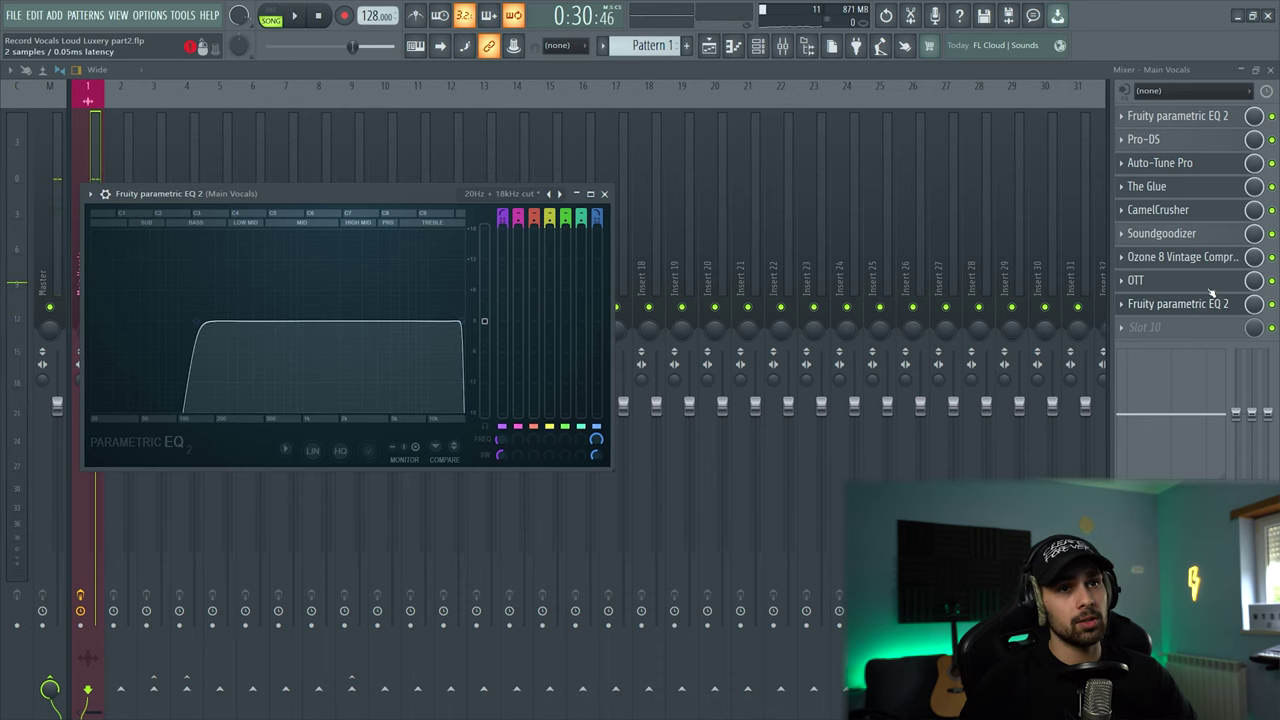
# - Move the high-pass EQ to the tenth effect slot and load another Fruity Parametric EQ 2 into the ninth
pyautogui.click(1192, 305)
pyautogui.moveTo(1192, 307); pyautogui.dragTo(1177, 337)
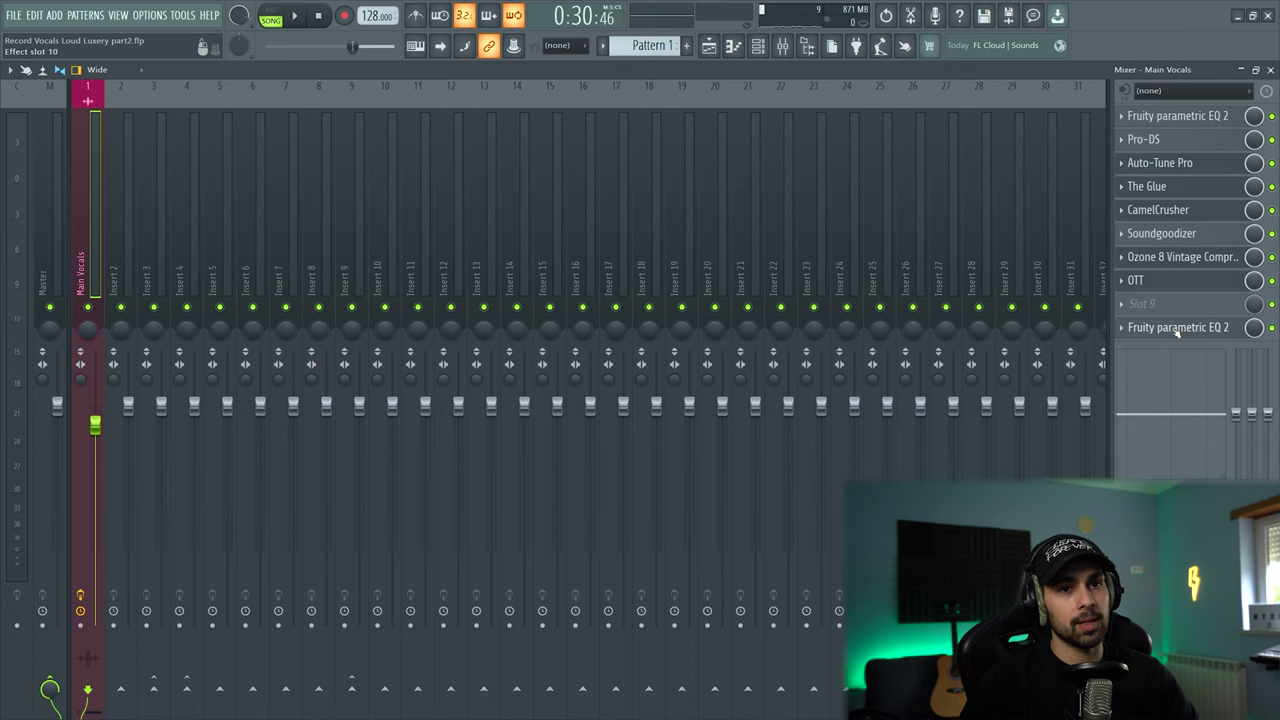
pyautogui.click(1134, 312)
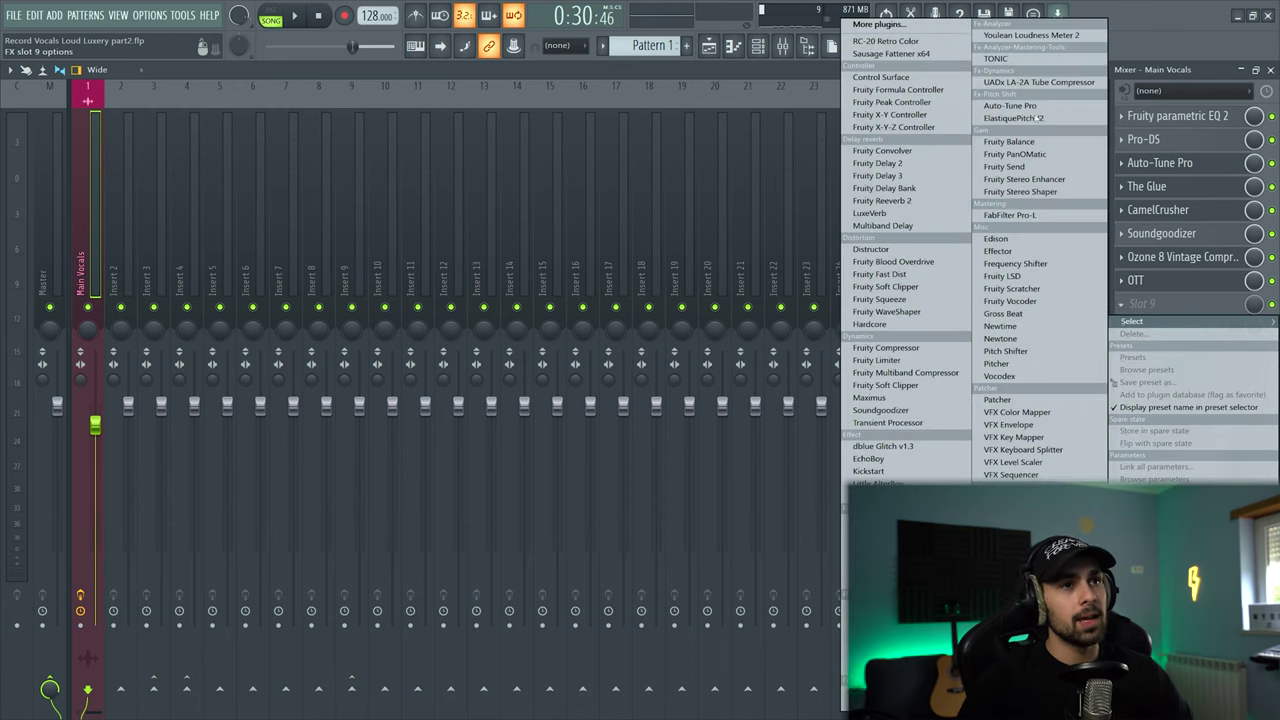
pyautogui.click(888, 583)
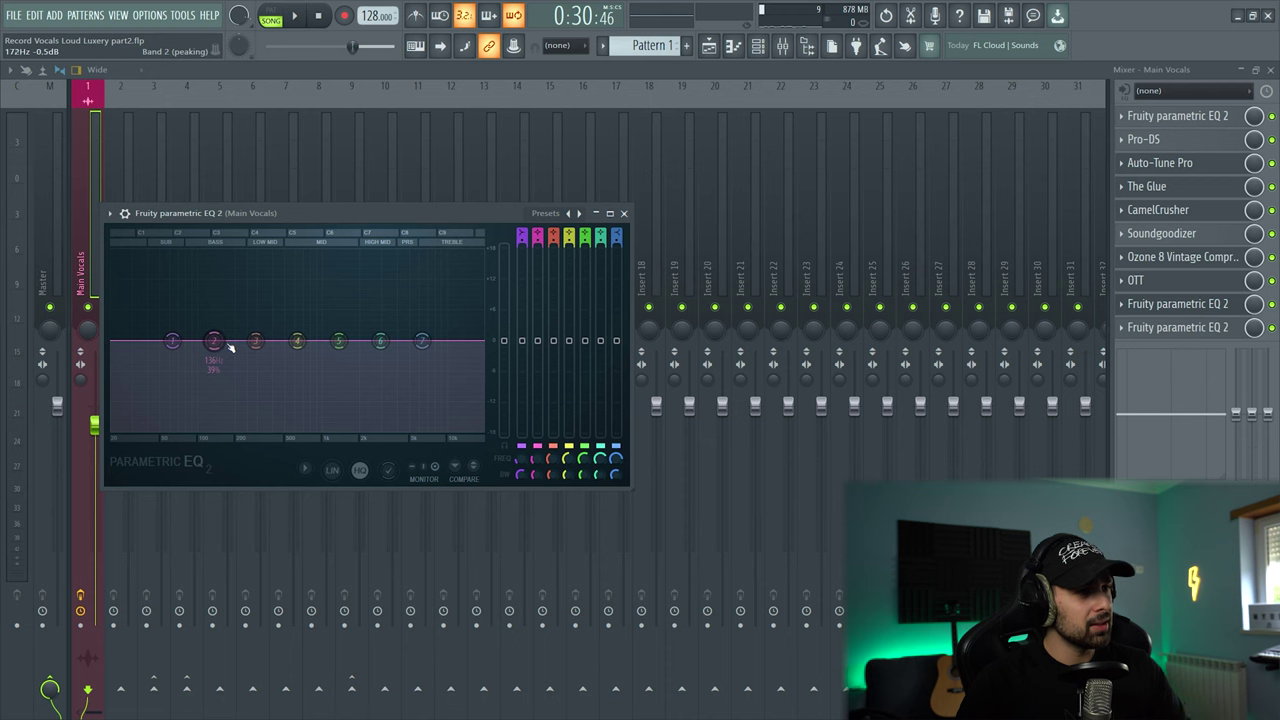
# - Cut about 1.2 dB at 294 Hz, boost 0.6 dB around 2.9 kHz and raise the high shelf at 6282 Hz by 1.5 dB
pyautogui.press('space')
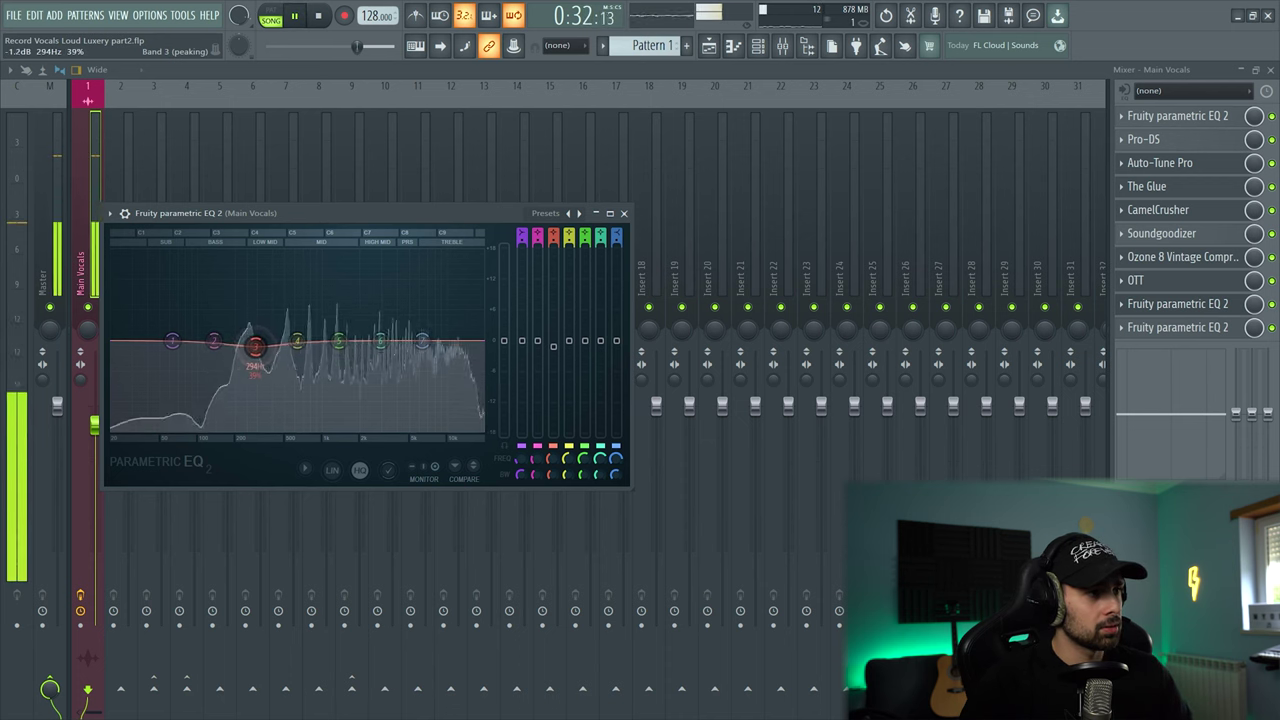
pyautogui.press('space')
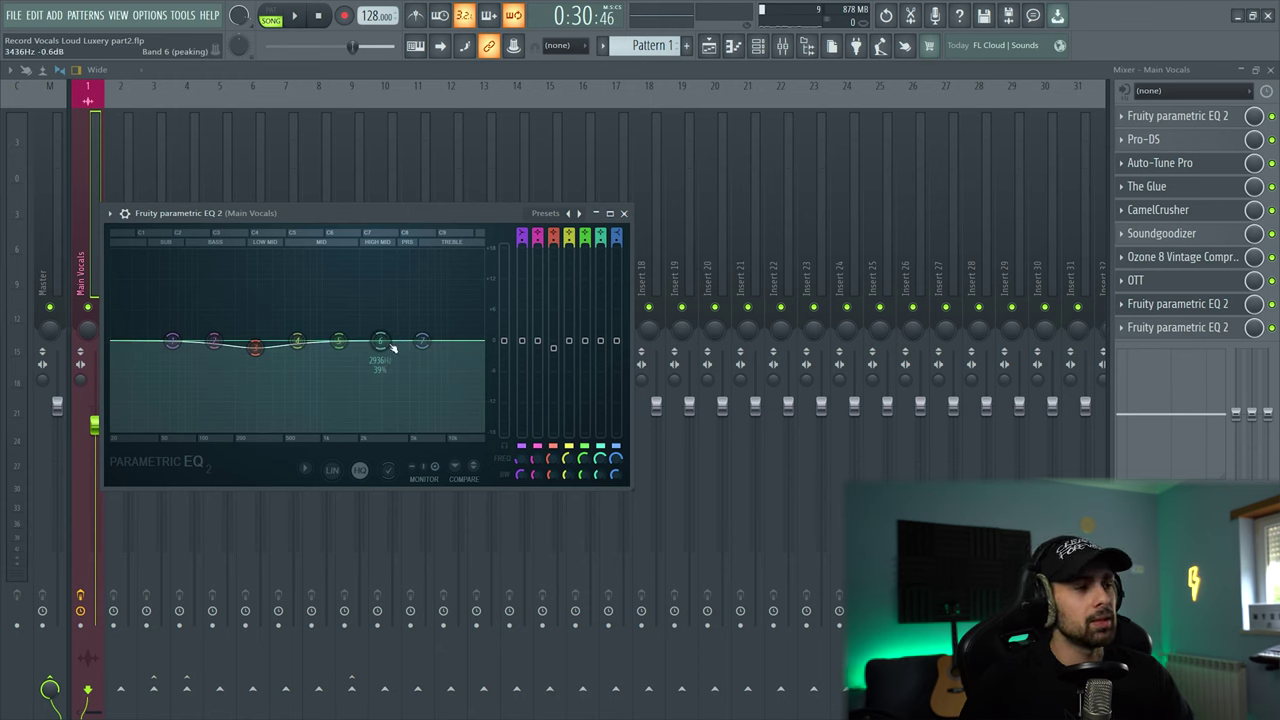
pyautogui.press('space')
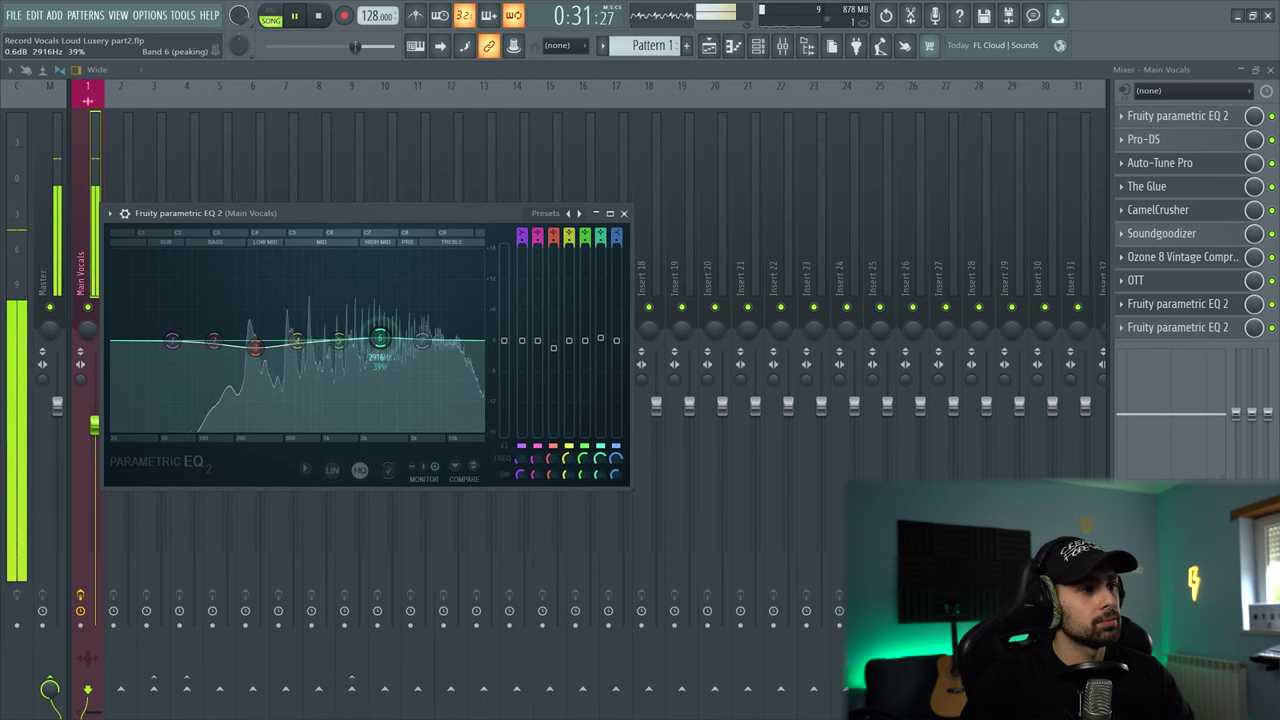
pyautogui.moveTo(422, 342); pyautogui.dragTo(422, 333)
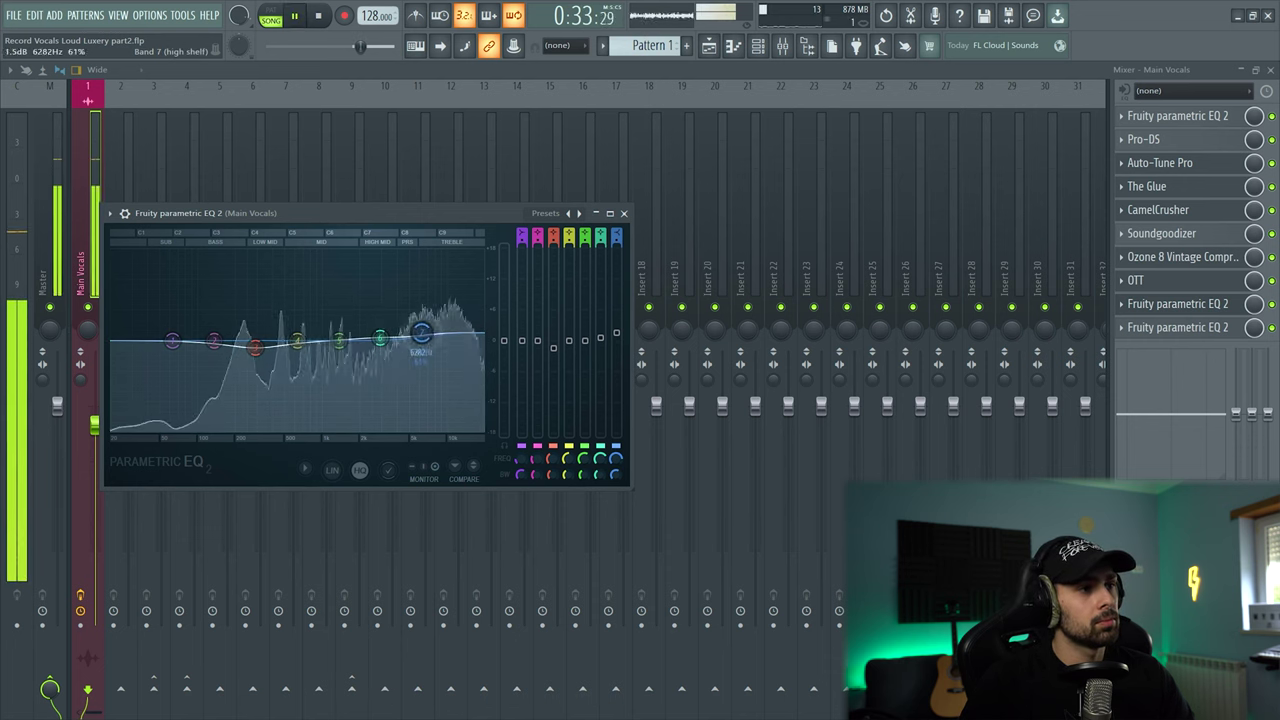
pyautogui.press('space')
# - Unmute the instrumental on Track 2 and play it together with the main vocals from the mixer
pyautogui.press('F5')
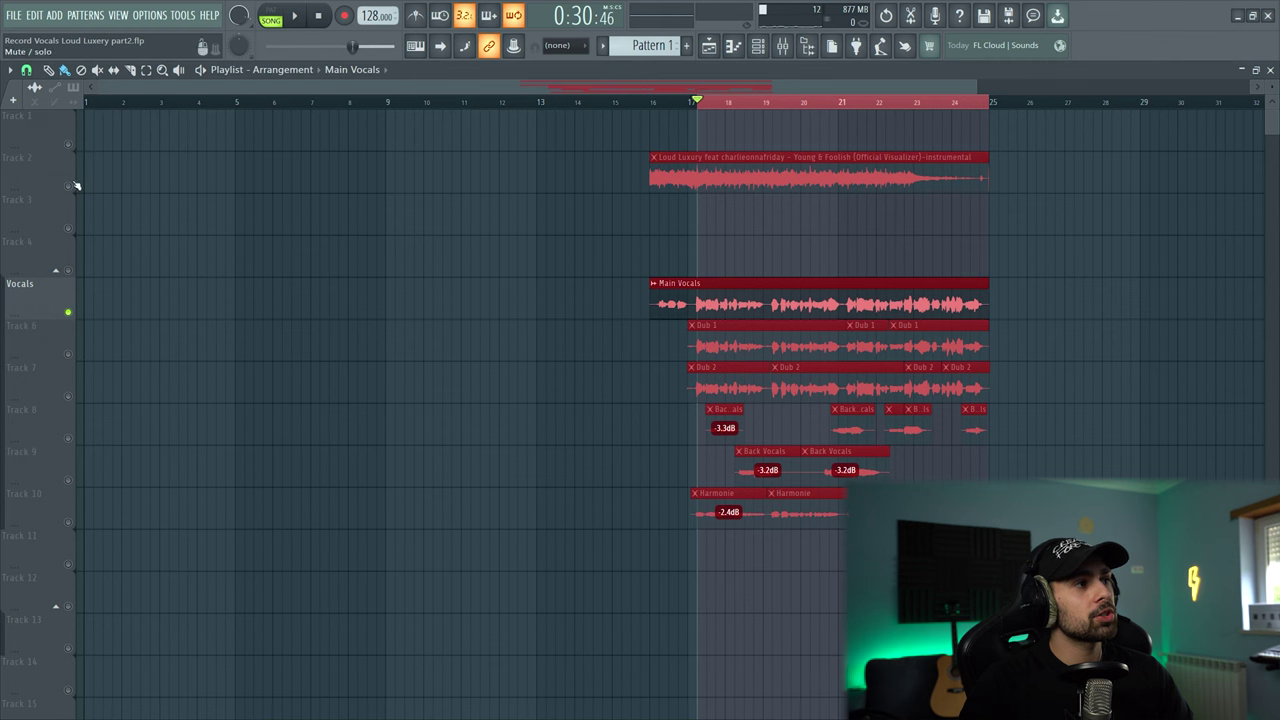
pyautogui.click(69, 187)
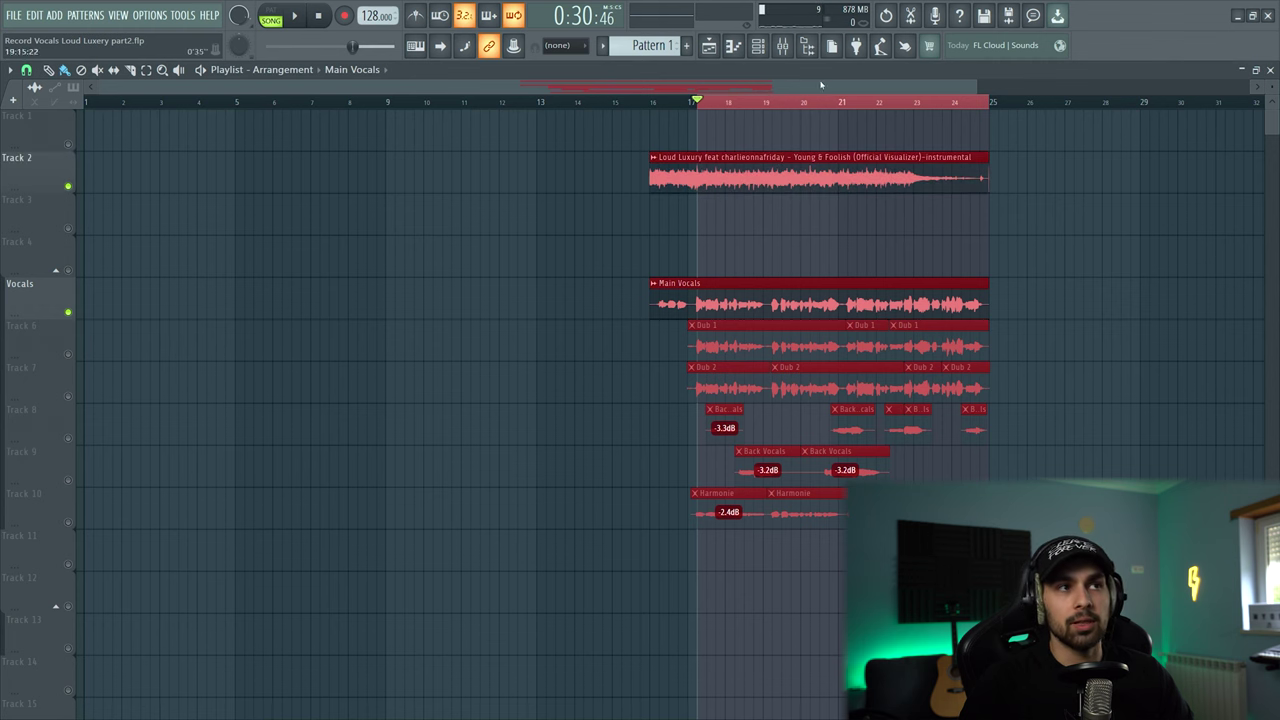
pyautogui.click(782, 46)
pyautogui.click(1178, 327)
pyautogui.press('space')
# - In the ninth-slot EQ, try a 10.2 dB high shelf, settle on a slight boost, and pull band 1 fully down
pyautogui.click(1197, 306)
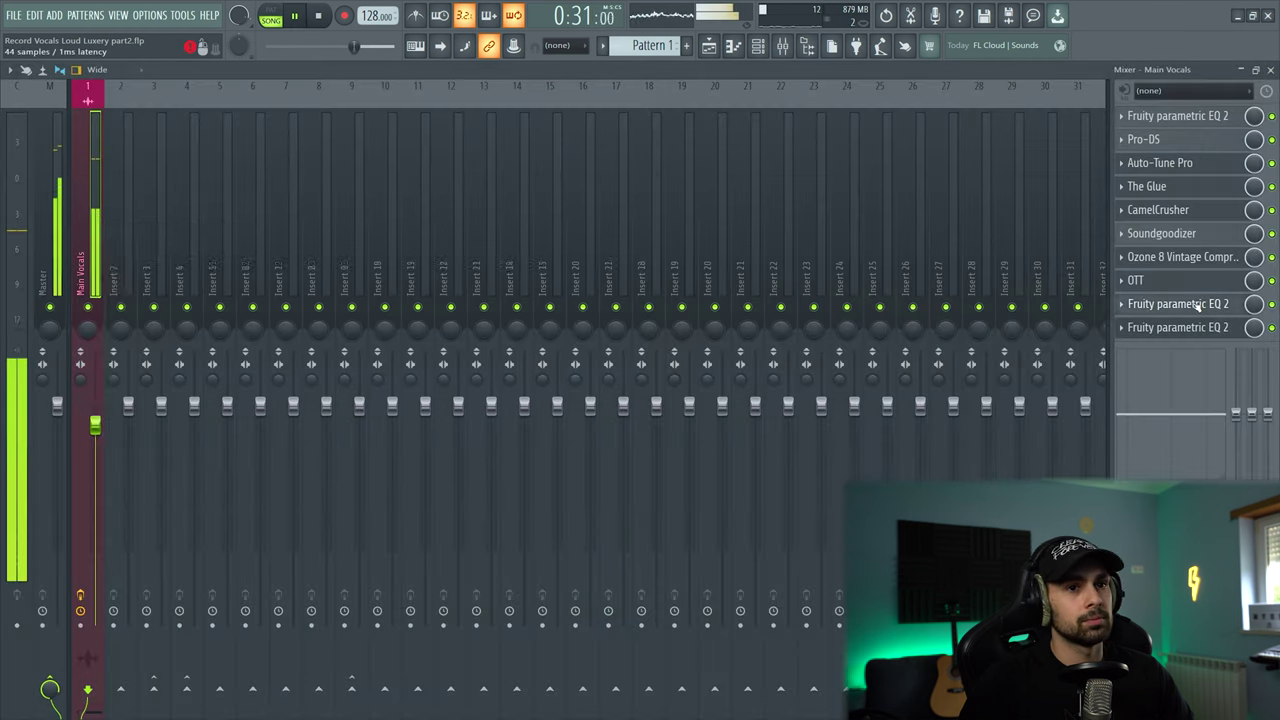
pyautogui.click(1196, 304)
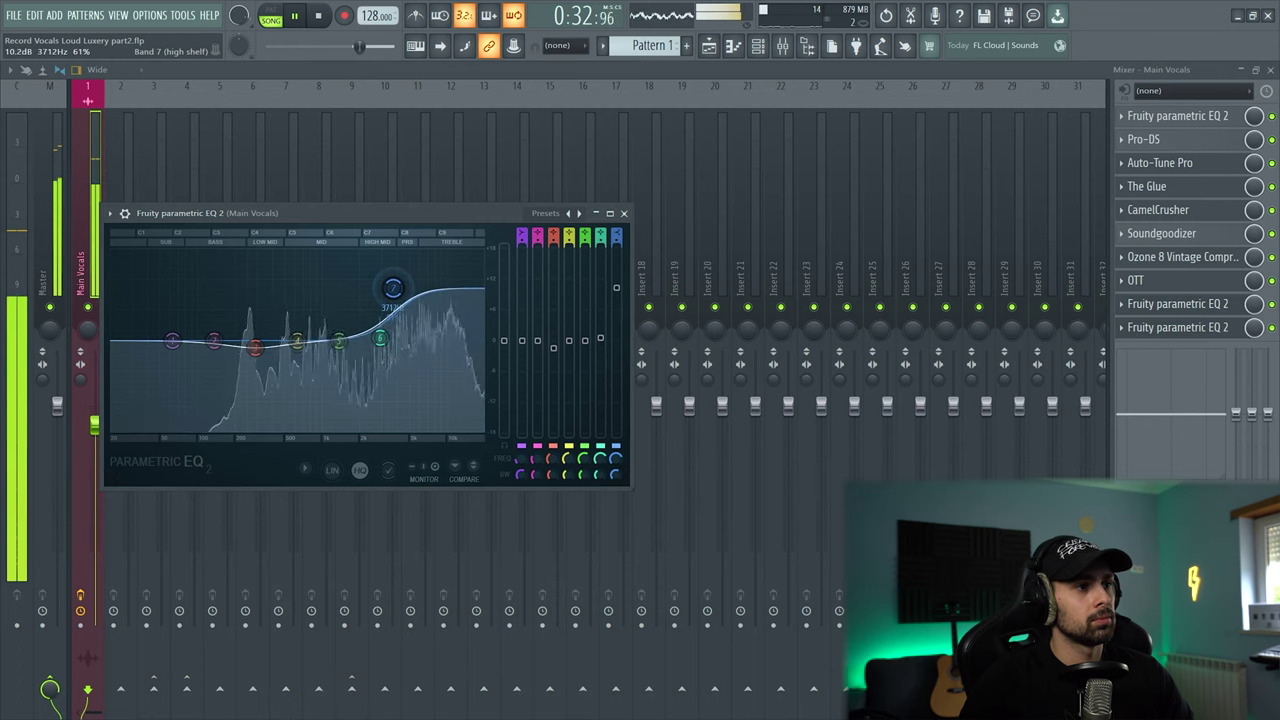
pyautogui.moveTo(394, 292); pyautogui.dragTo(409, 335)
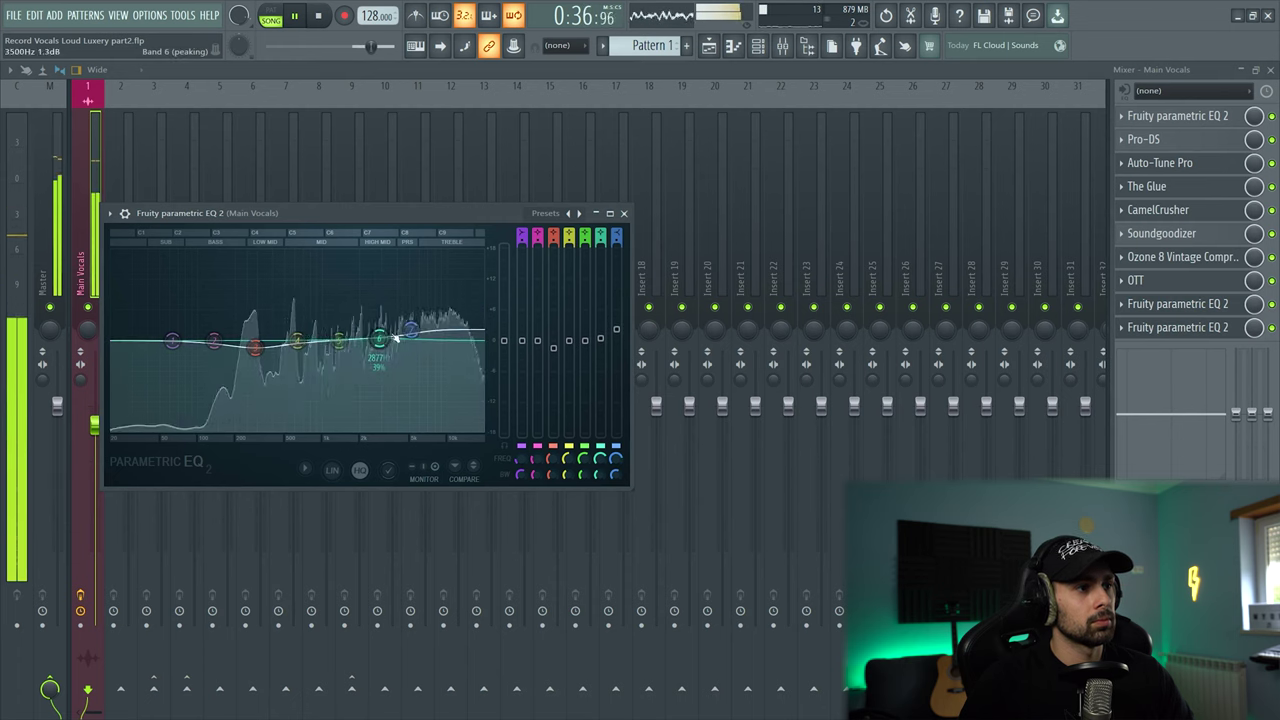
pyautogui.moveTo(172, 341); pyautogui.dragTo(178, 430)
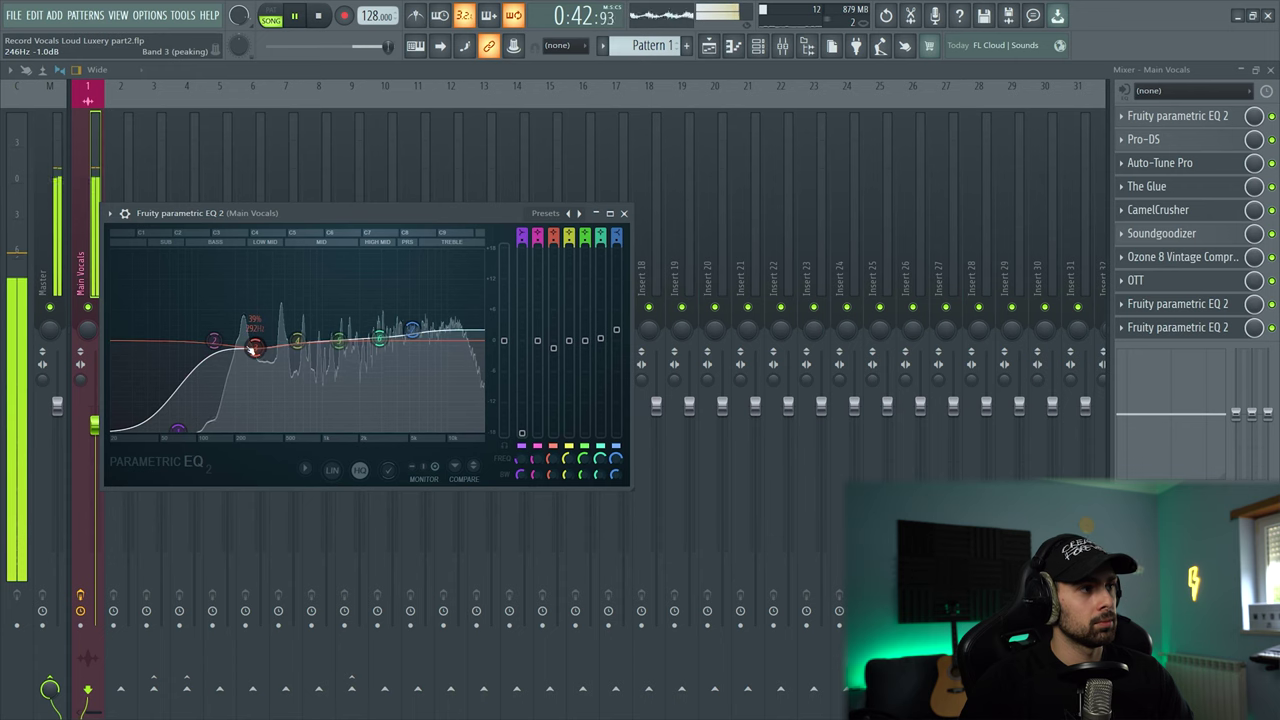
pyautogui.press('space')
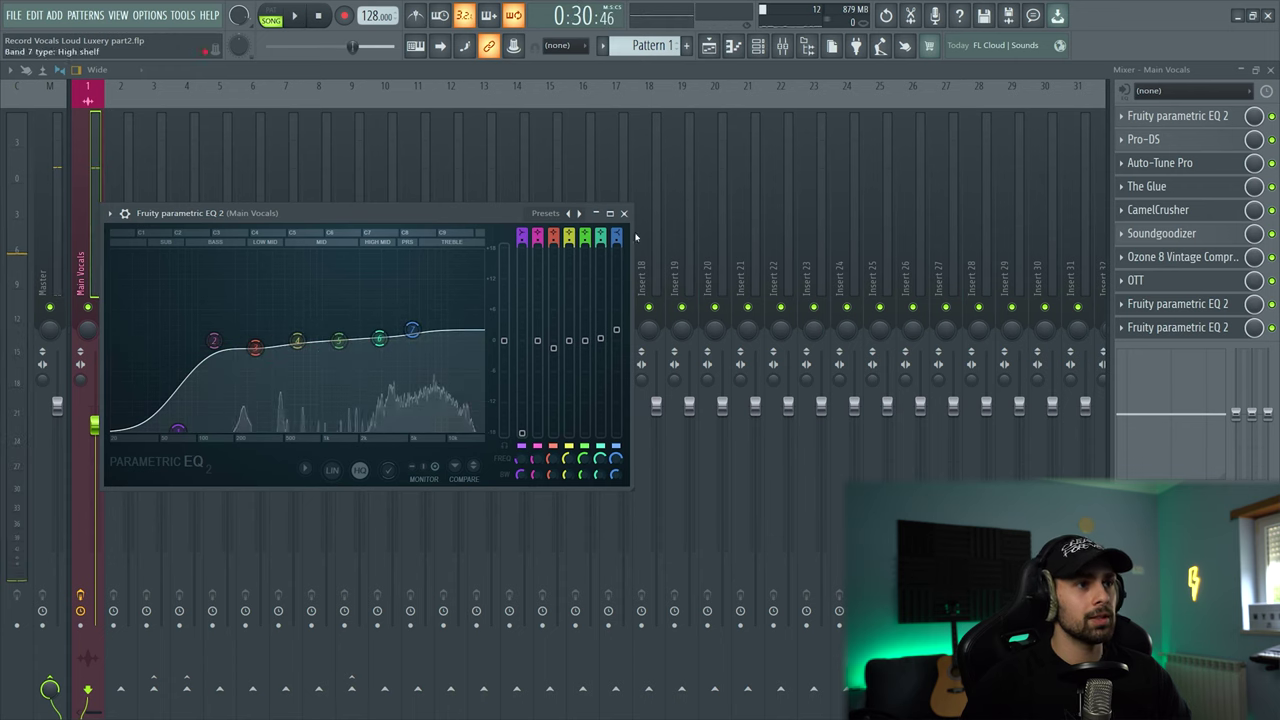
pyautogui.click(623, 213)
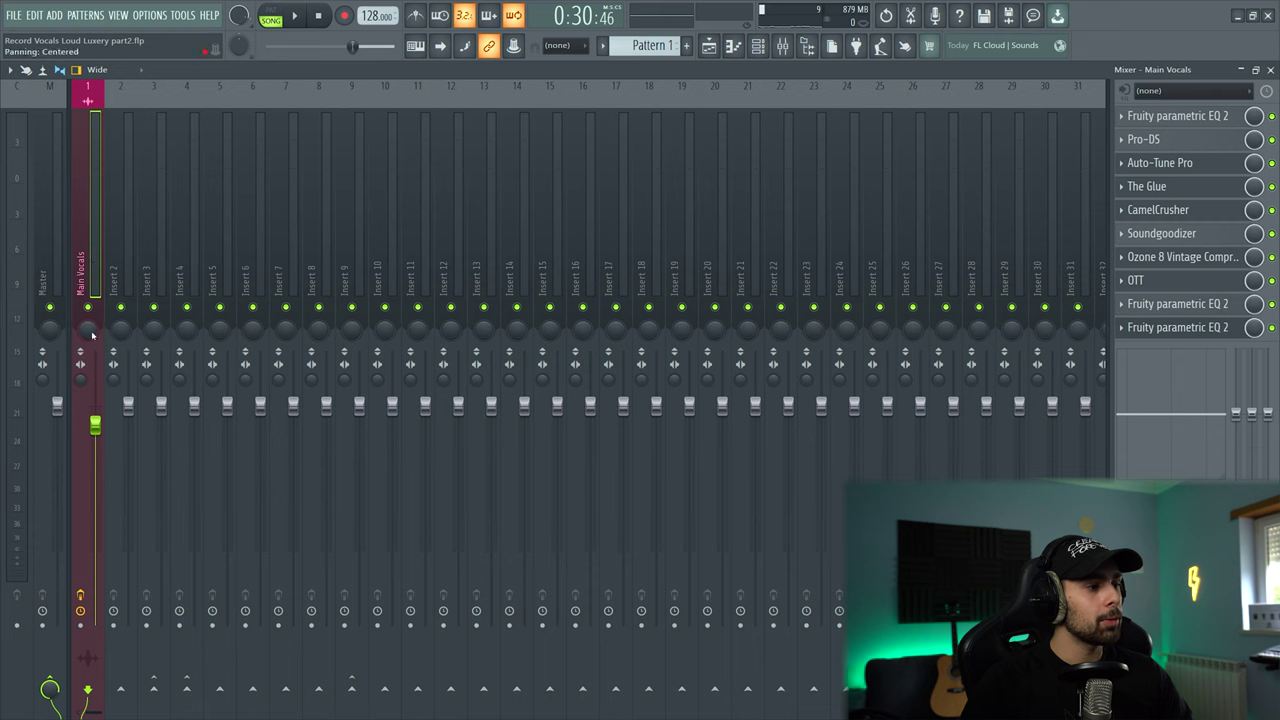
# - Route Main Vocals to Insert 2 as a send and audition that insert by briefly soloing it during playback
pyautogui.click(122, 692)
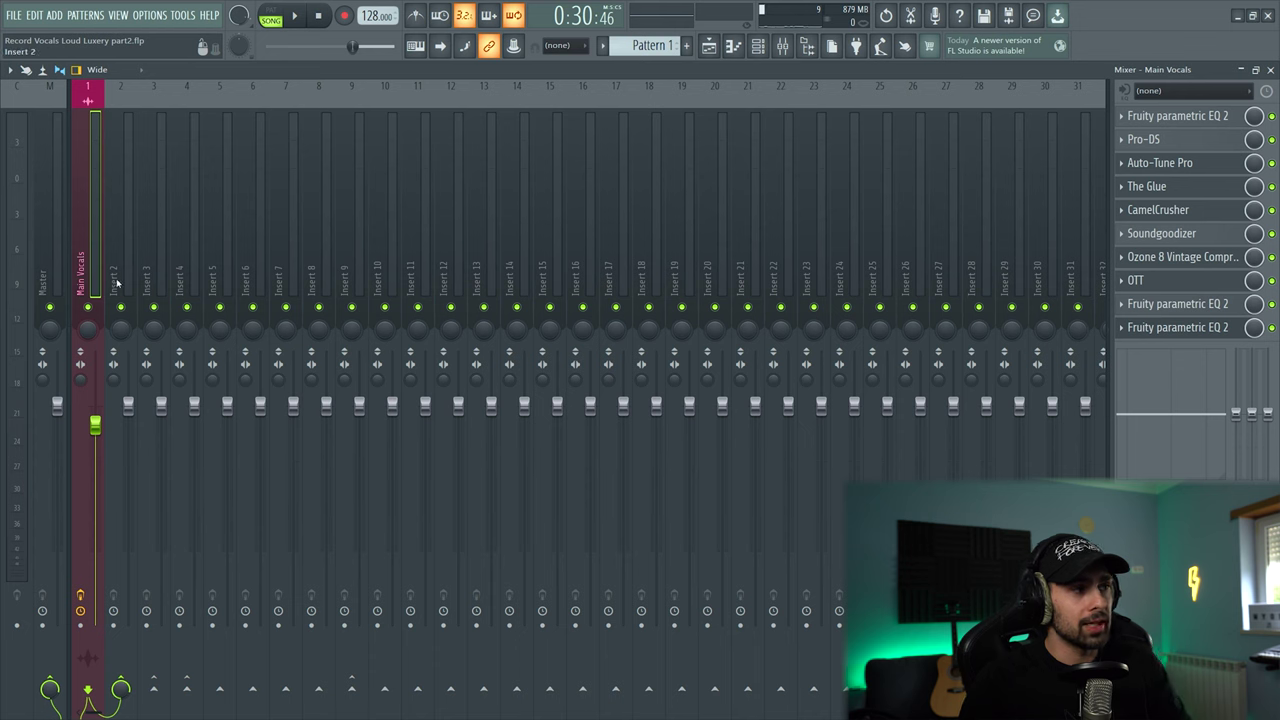
pyautogui.press('space')
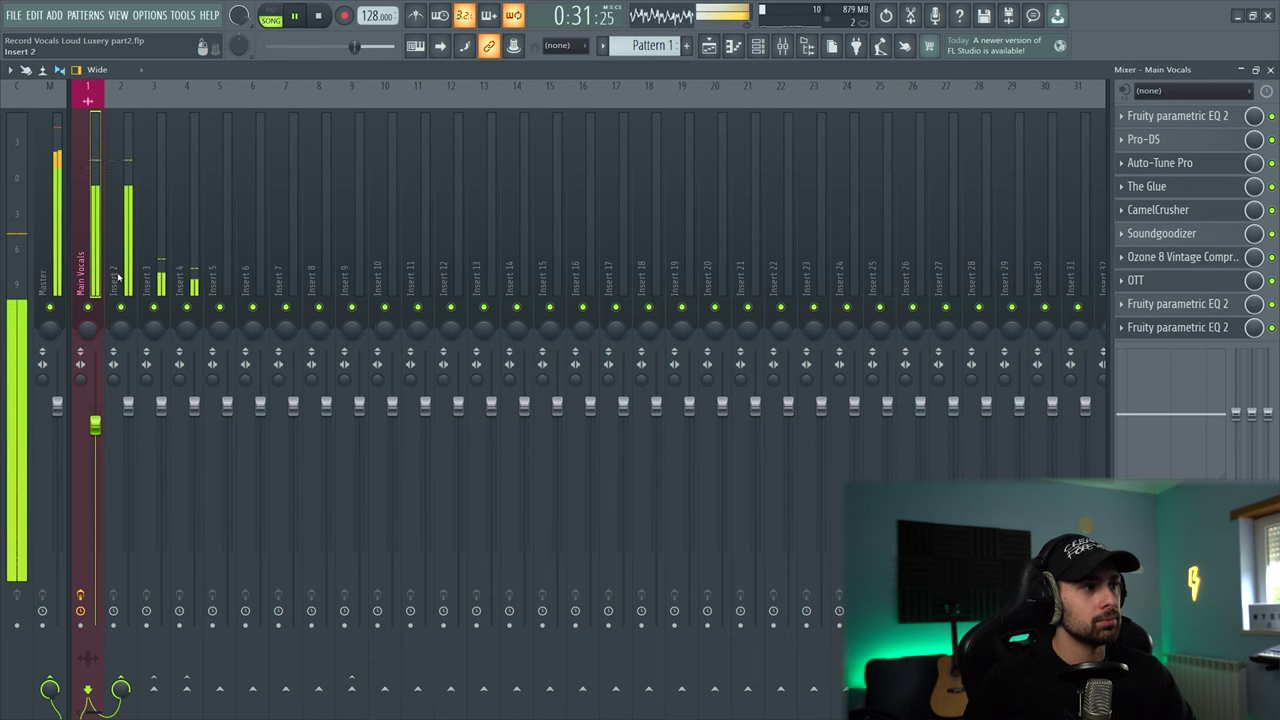
pyautogui.rightClick(122, 308)
pyautogui.rightClick(122, 308)
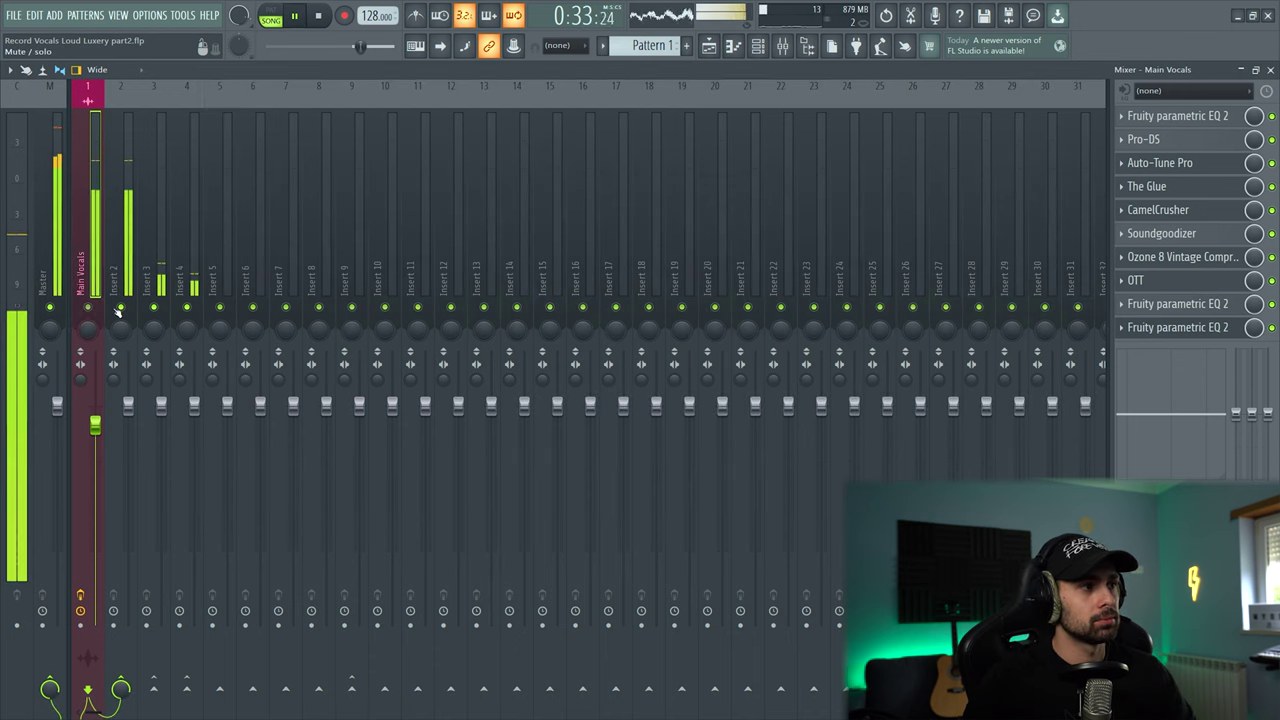
pyautogui.press('space')
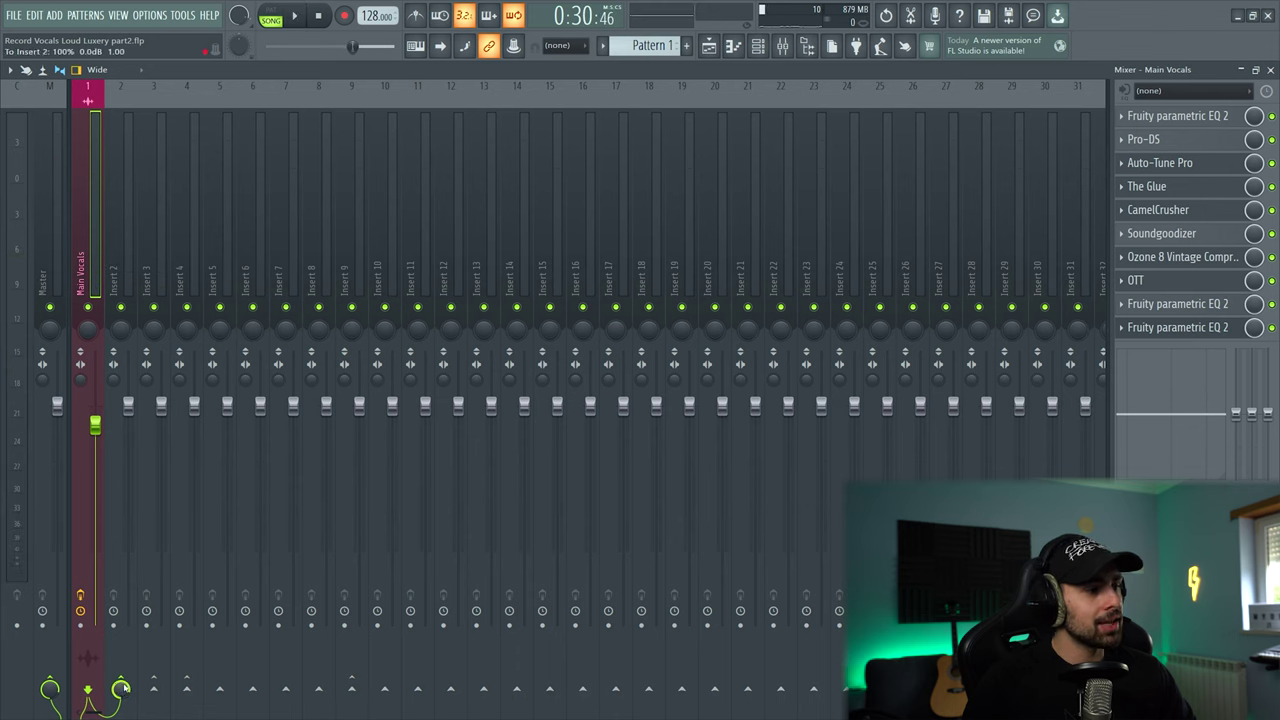
# - Try lowering the Main Vocals send to Insert 2 to about 70% while the mix plays
pyautogui.press('space')
pyautogui.moveTo(122, 690); pyautogui.dragTo(122, 712)
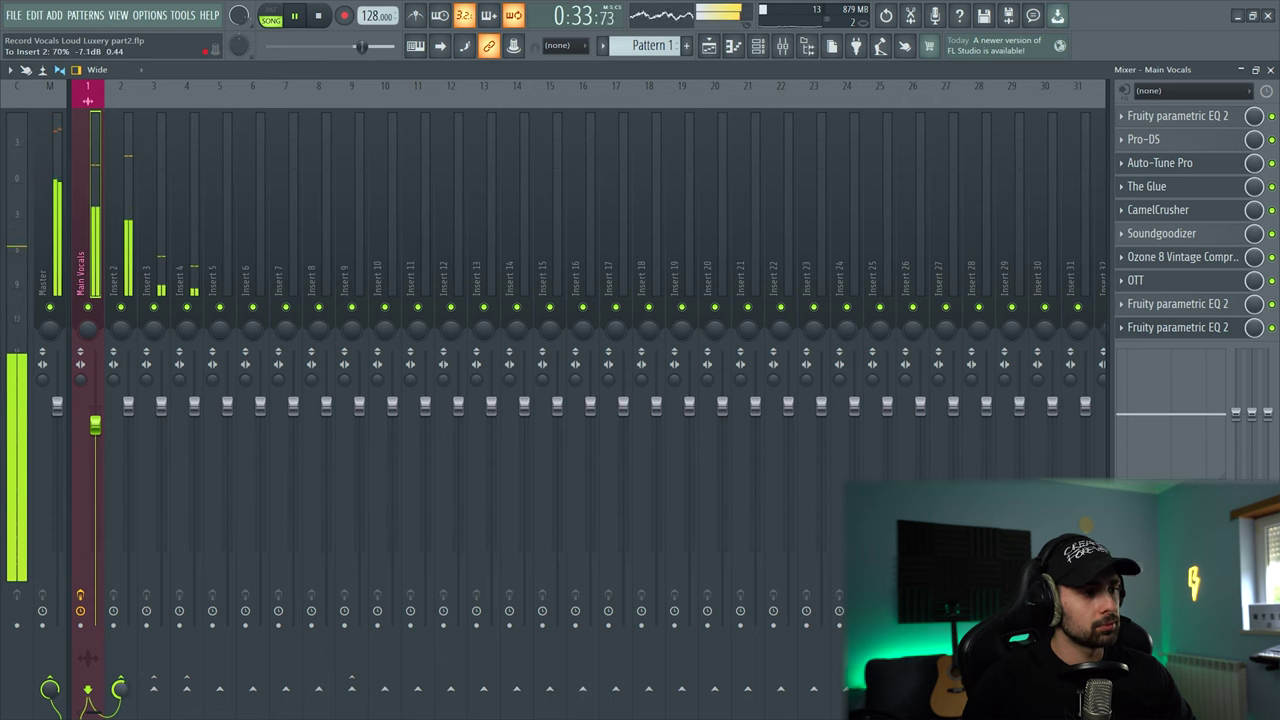
pyautogui.press('space')
pyautogui.rightClick(121, 689)
pyautogui.click(227, 508)
# - Rename mixer track Insert 2 as Main Reverb
pyautogui.click(114, 248)
pyautogui.press('F2')
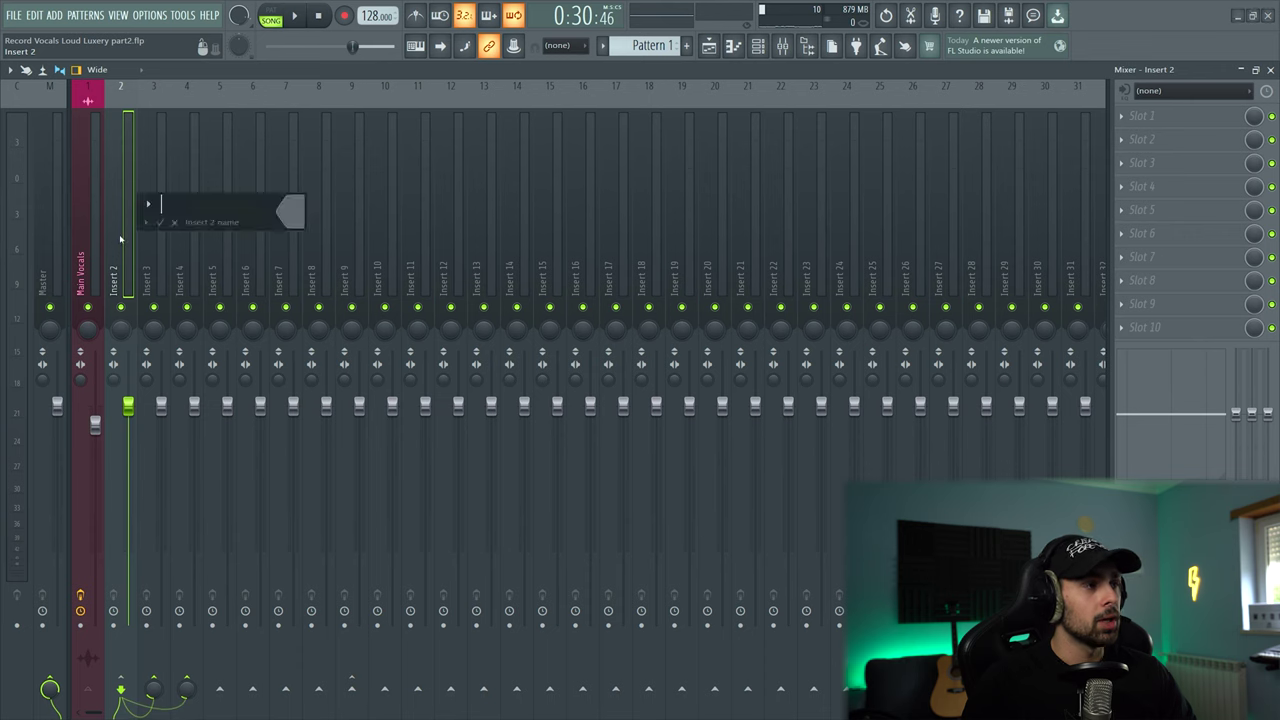
pyautogui.write('Main Reverb')
pyautogui.press('Return')
# - Load the saved Reeverb bus track state, with FabFilter Pro-R and Fruity Parametric EQ 2, onto the second mixer track
pyautogui.rightClick(126, 217)
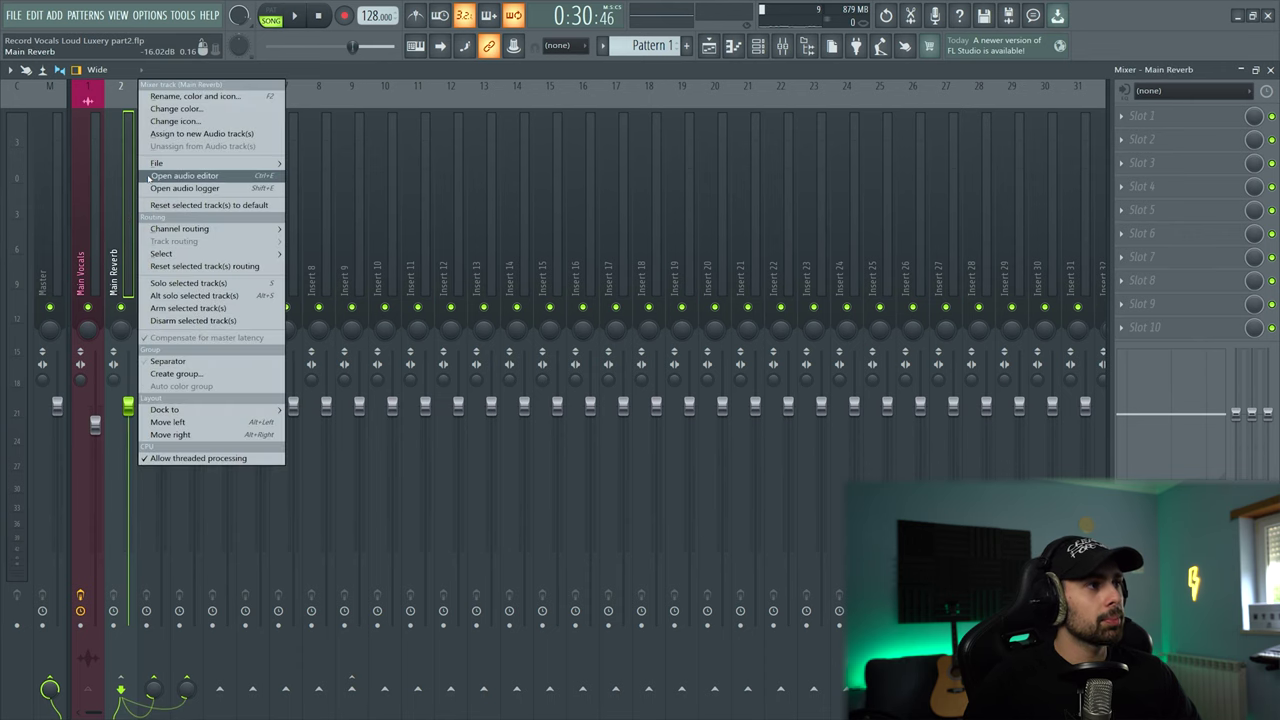
pyautogui.click(115, 182)
pyautogui.rightClick(115, 182)
pyautogui.moveTo(184, 163)
pyautogui.click(331, 125)
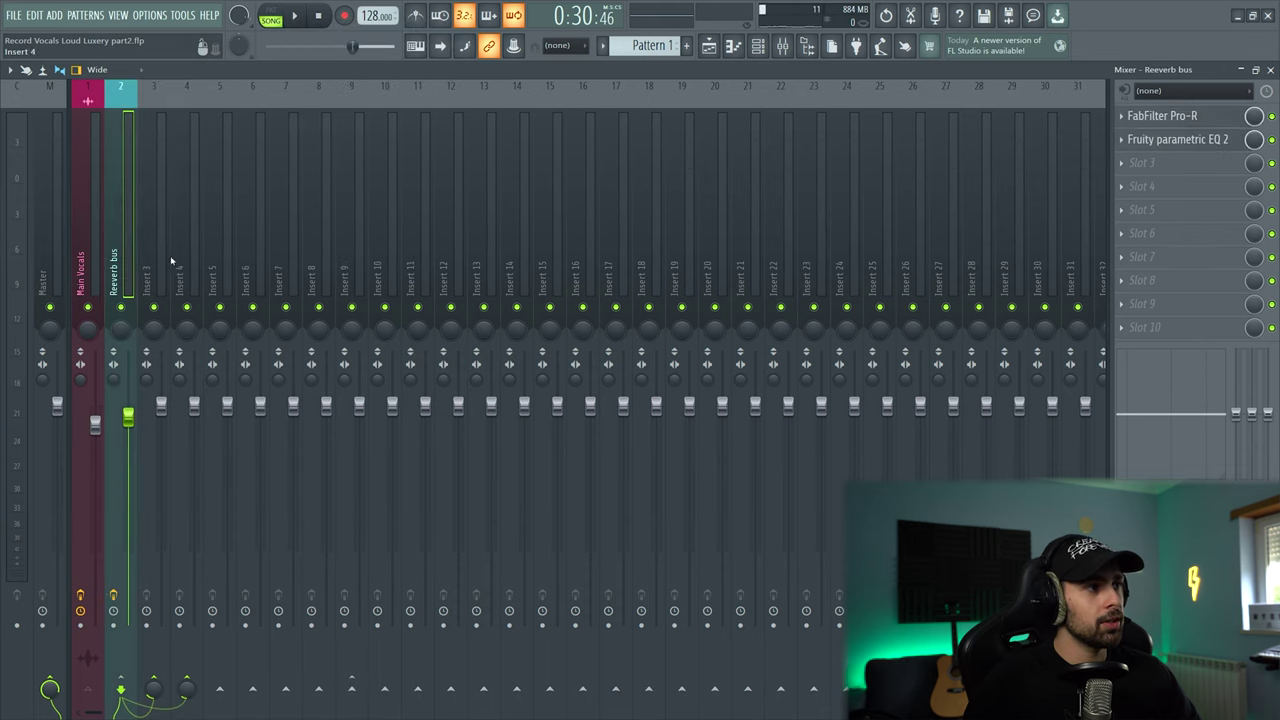
# - Open FabFilter Pro-R on the reverb bus, switch off the second slot's EQ and look through the Large presets around Vocal Hall Bright
pyautogui.click(1185, 117)
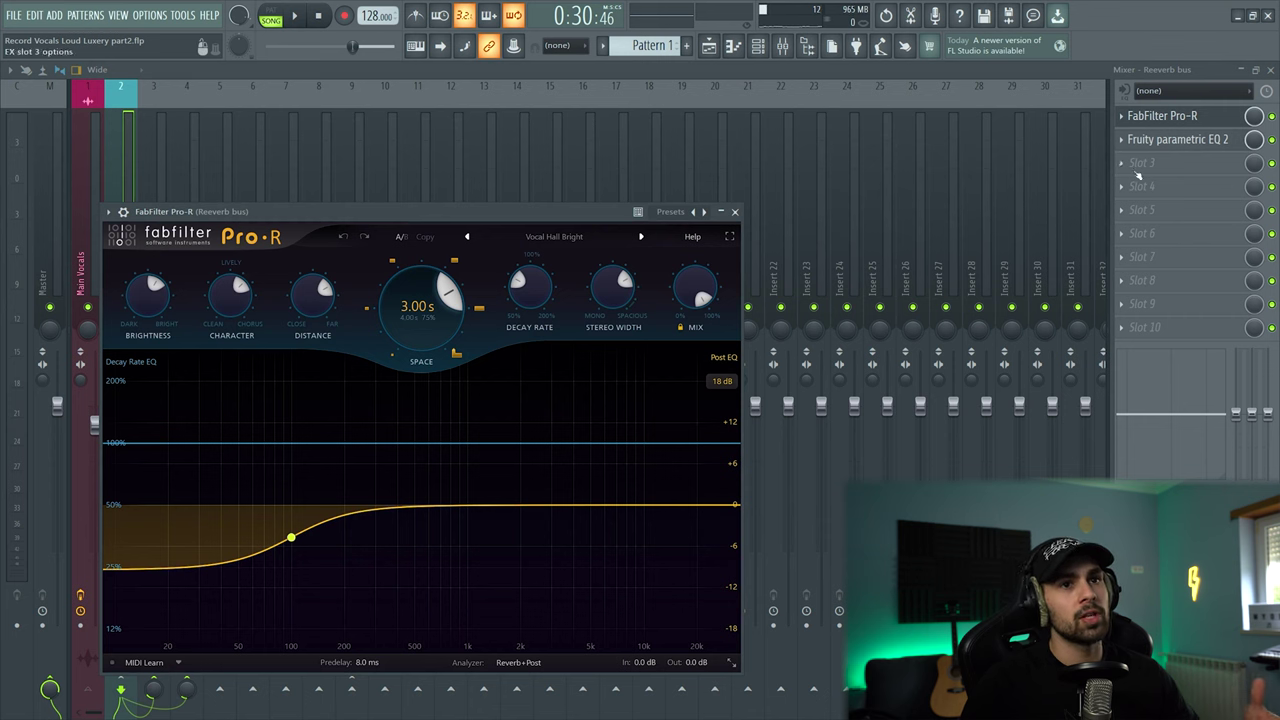
pyautogui.click(1150, 140)
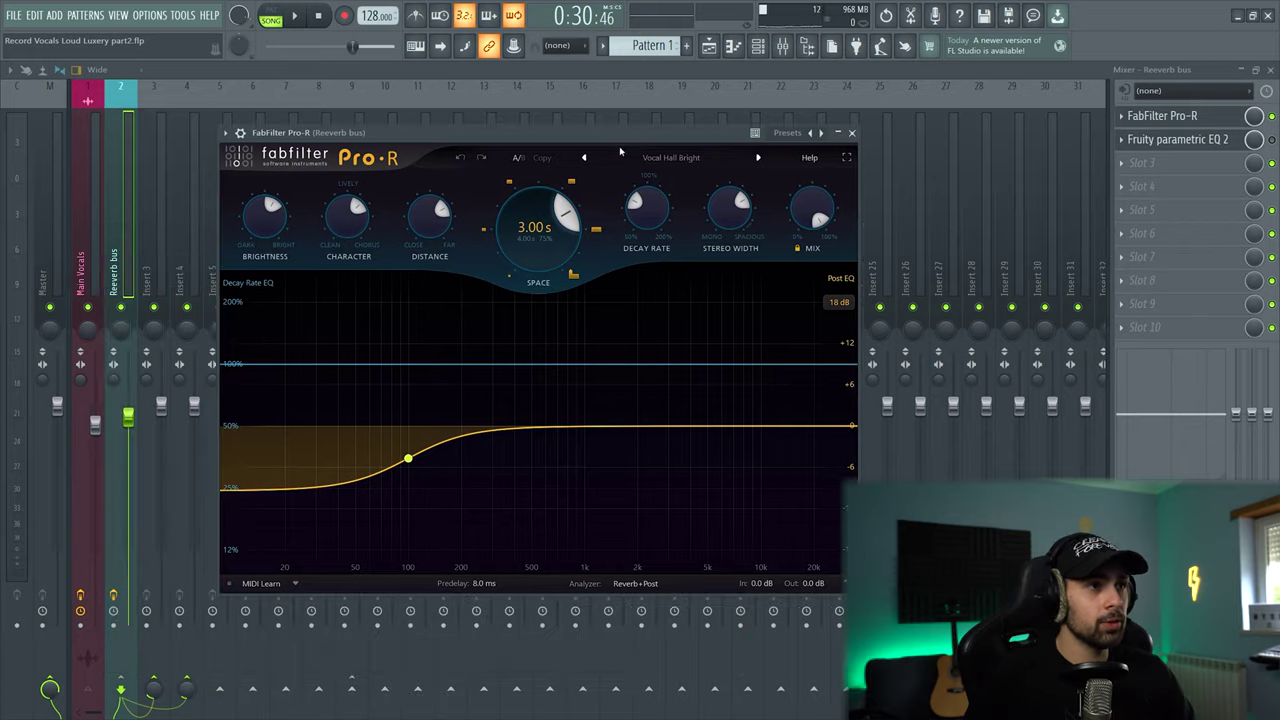
pyautogui.click(655, 158)
pyautogui.moveTo(627, 214)
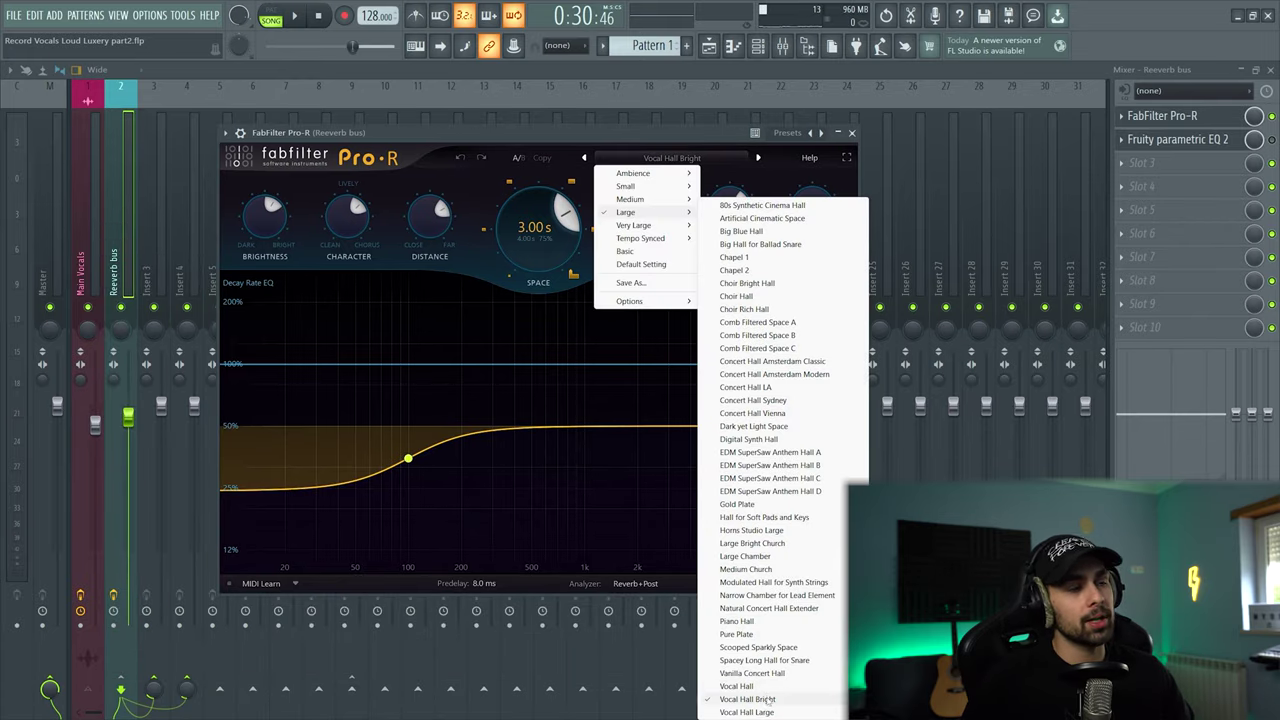
pyautogui.click(646, 140)
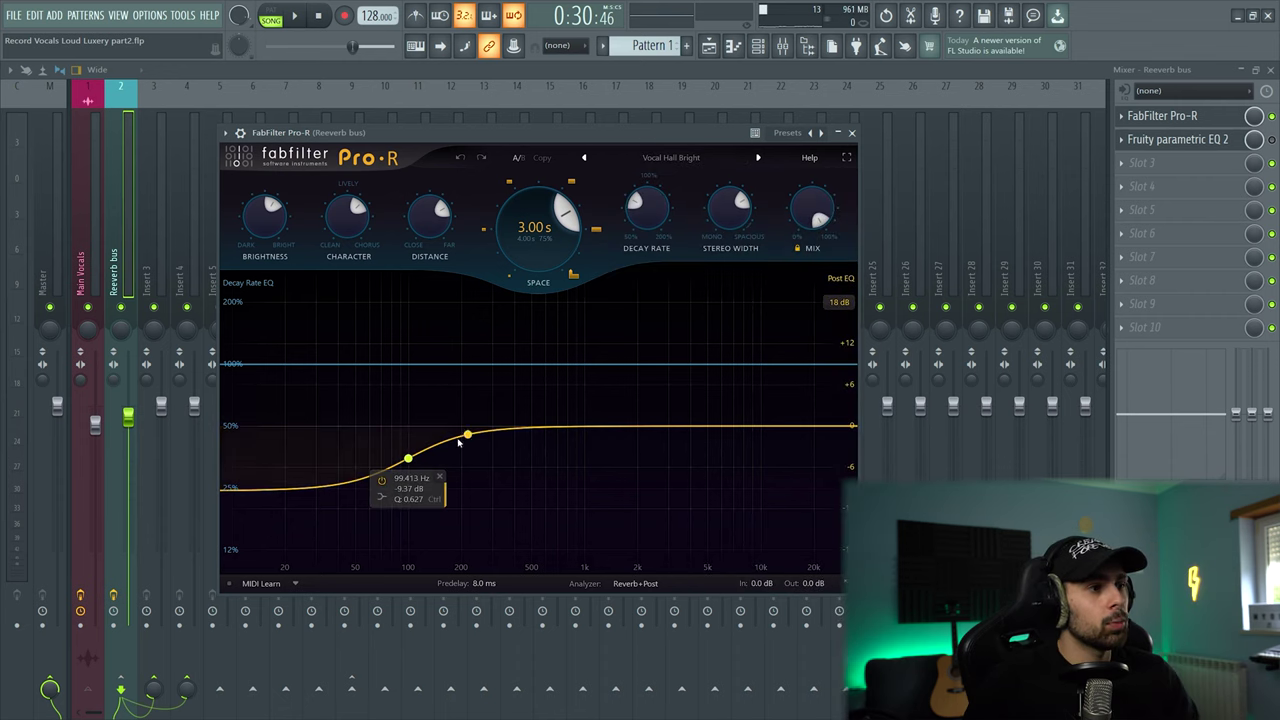
# - Move the low-shelf post EQ band in the reverb bus's Pro-R to about 102 Hz and close the reverb
pyautogui.moveTo(408, 459)
pyautogui.mouseDown()
pyautogui.moveTo(406, 429)
pyautogui.moveTo(410, 455)
pyautogui.mouseUp()
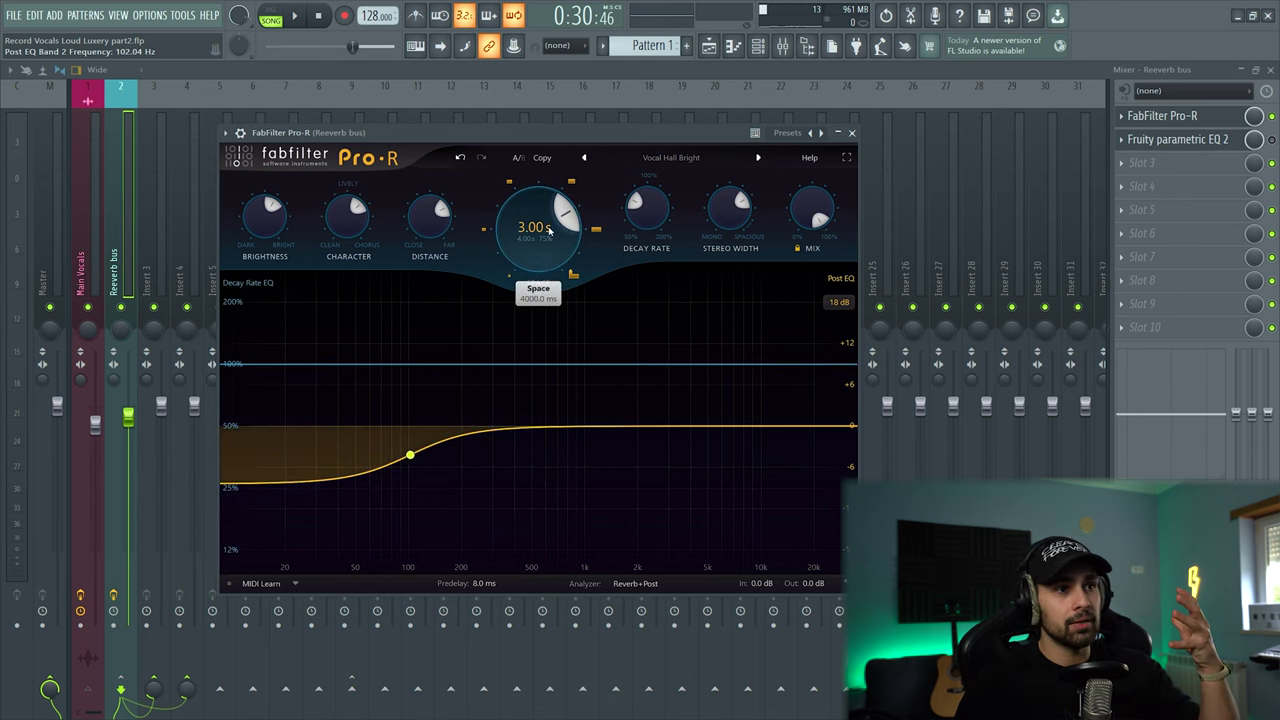
pyautogui.moveTo(807, 222); pyautogui.dragTo(806, 228)
pyautogui.moveTo(790, 275); pyautogui.dragTo(834, 108)
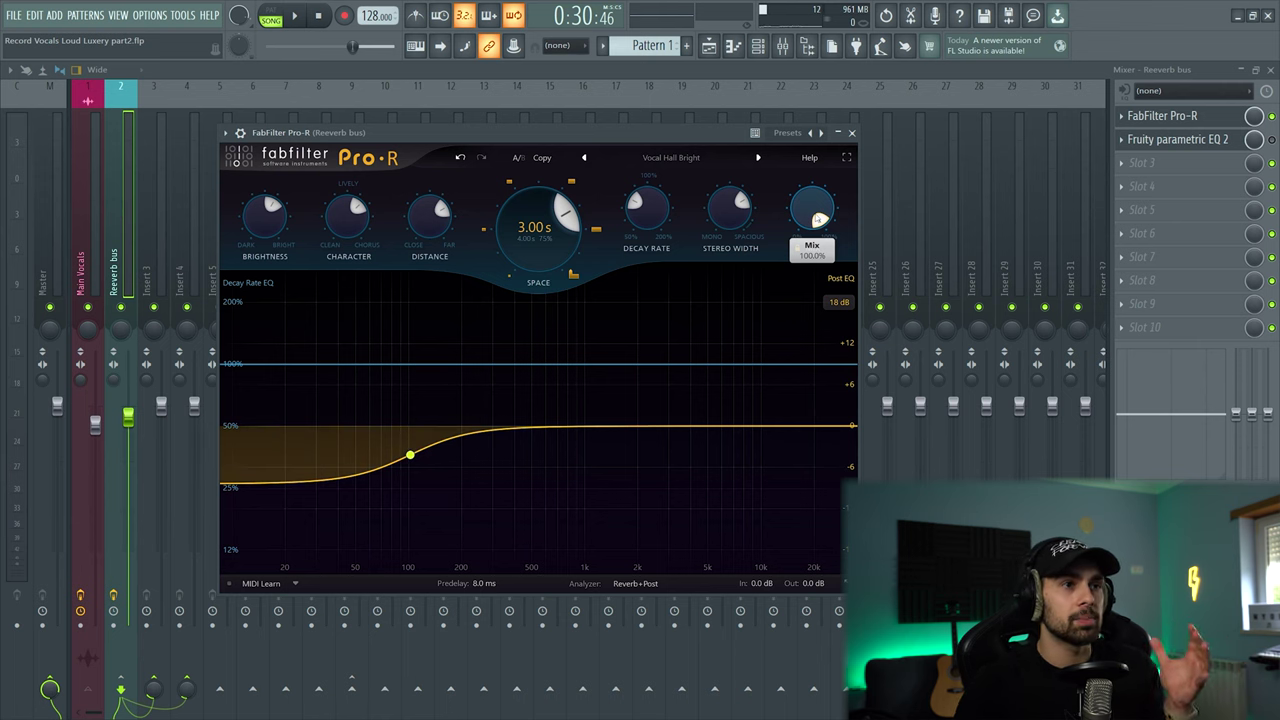
pyautogui.click(852, 132)
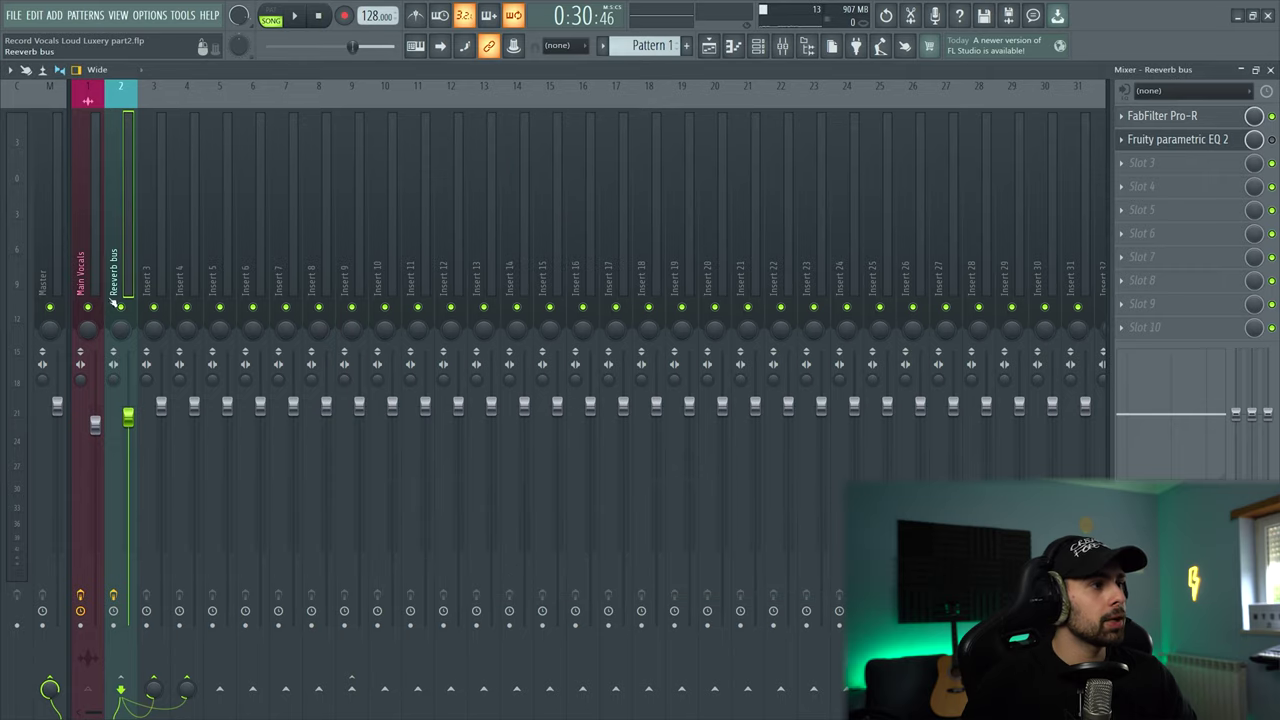
# - Solo the Vocals track in the playlist and listen to it with the reverb bus in the mixer
pyautogui.press('space')
pyautogui.press('space')
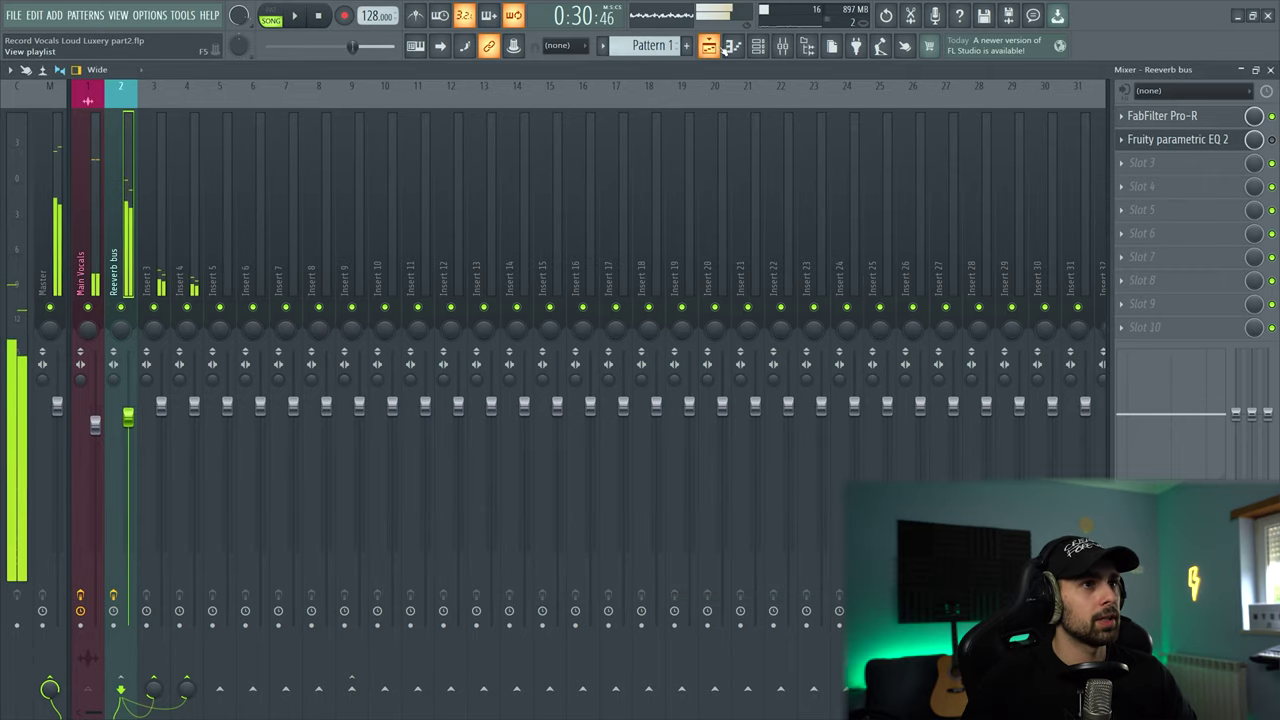
pyautogui.click(708, 45)
pyautogui.rightClick(62, 310)
pyautogui.rightClick(68, 312)
pyautogui.press('space')
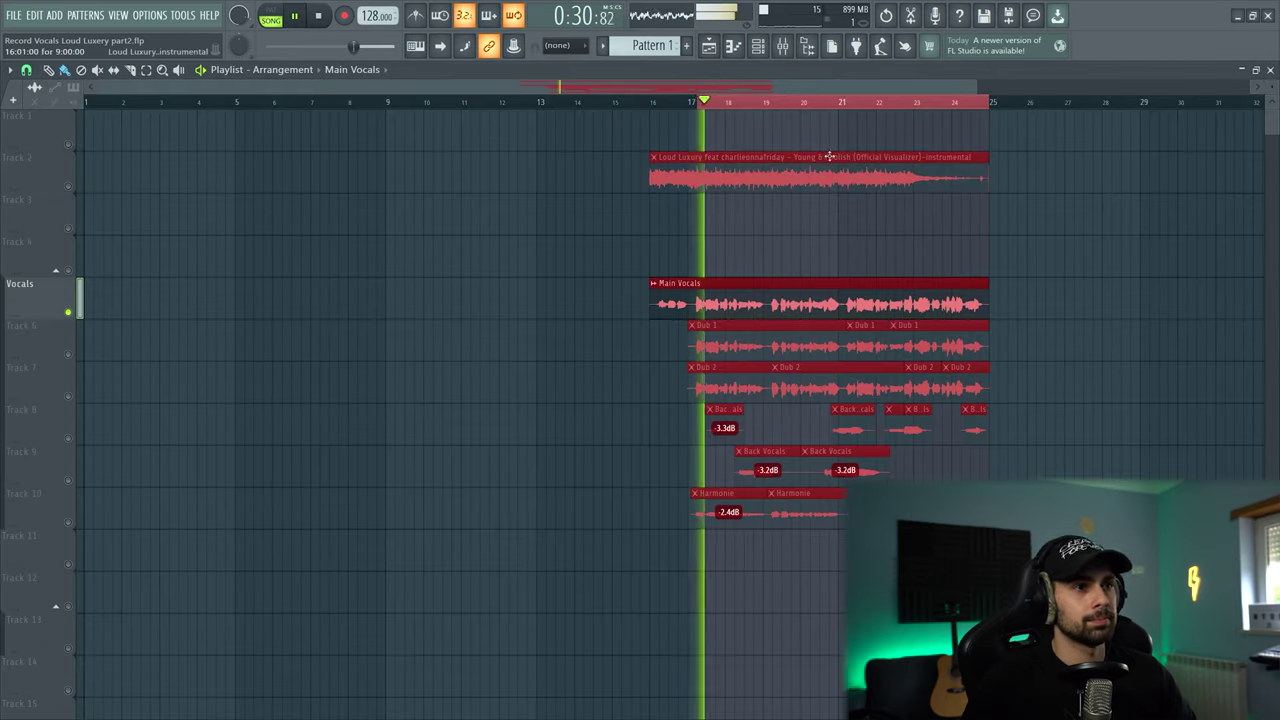
pyautogui.click(783, 45)
pyautogui.click(88, 460)
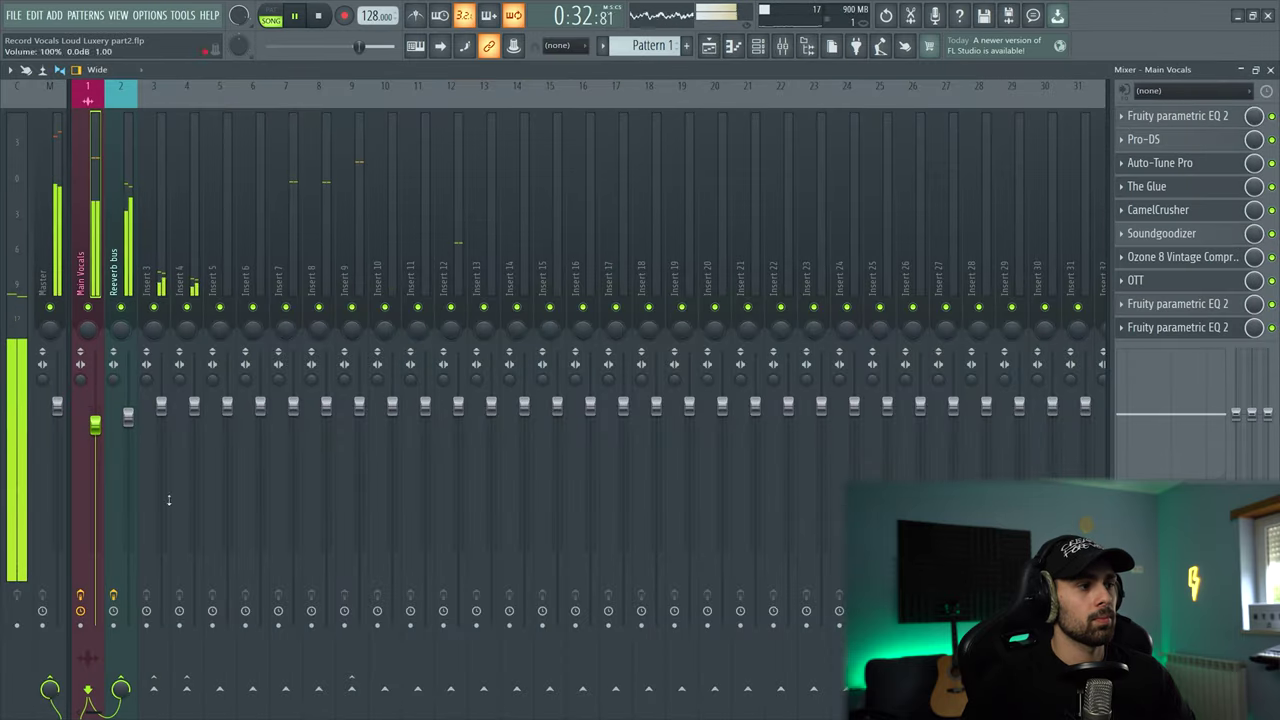
pyautogui.press('space')
pyautogui.click(126, 249)
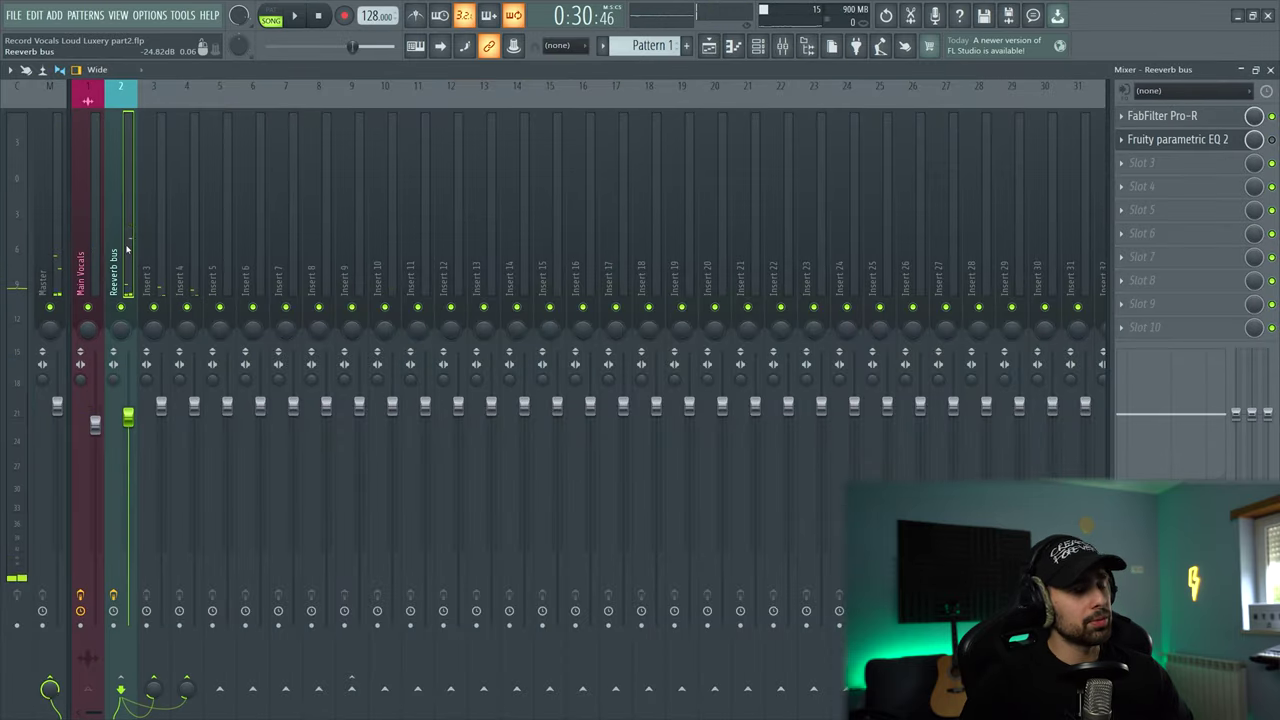
# - Raise the Main Vocals send to the reverb bus from 0% to about 36% while the soloed vocals play
pyautogui.click(89, 242)
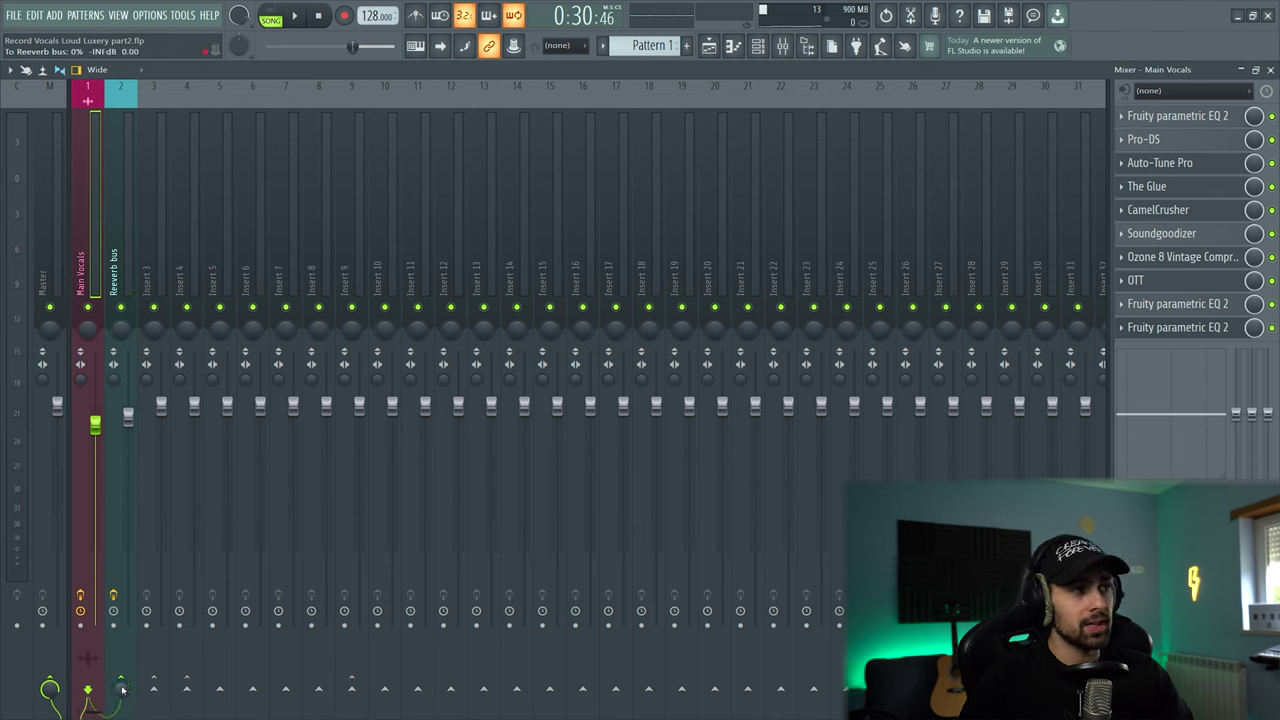
pyautogui.press('space')
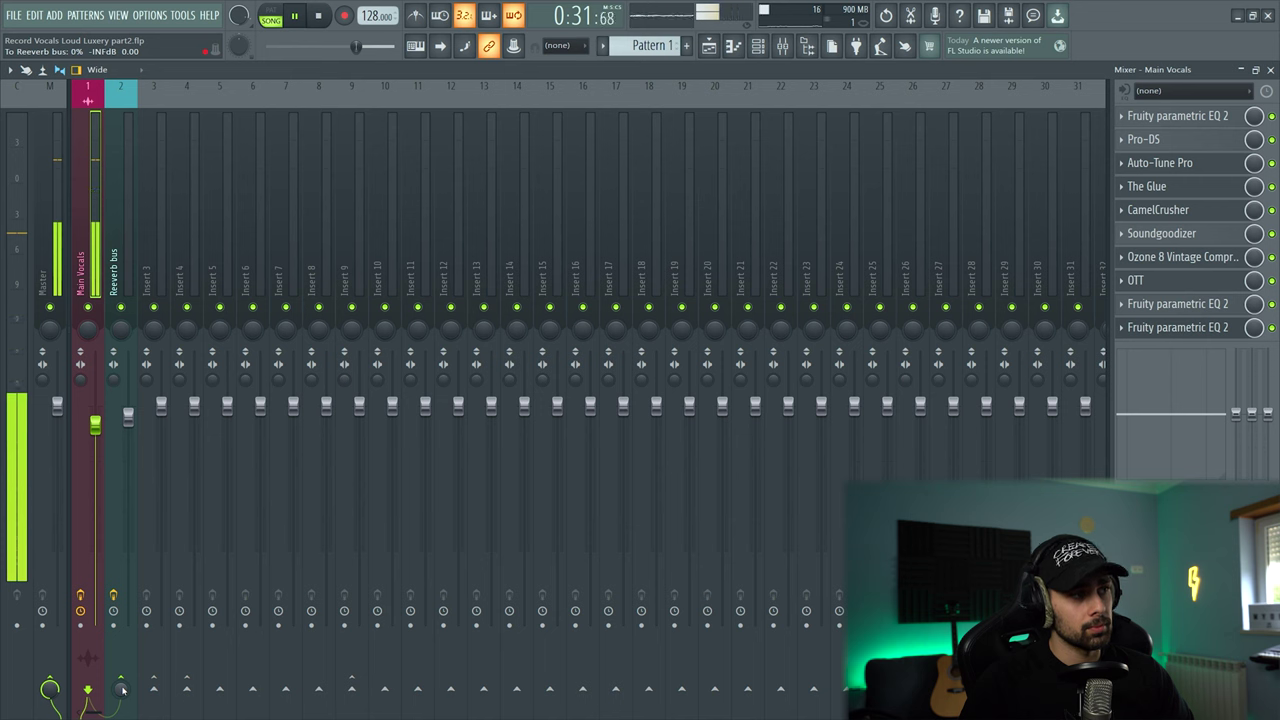
pyautogui.press('space')
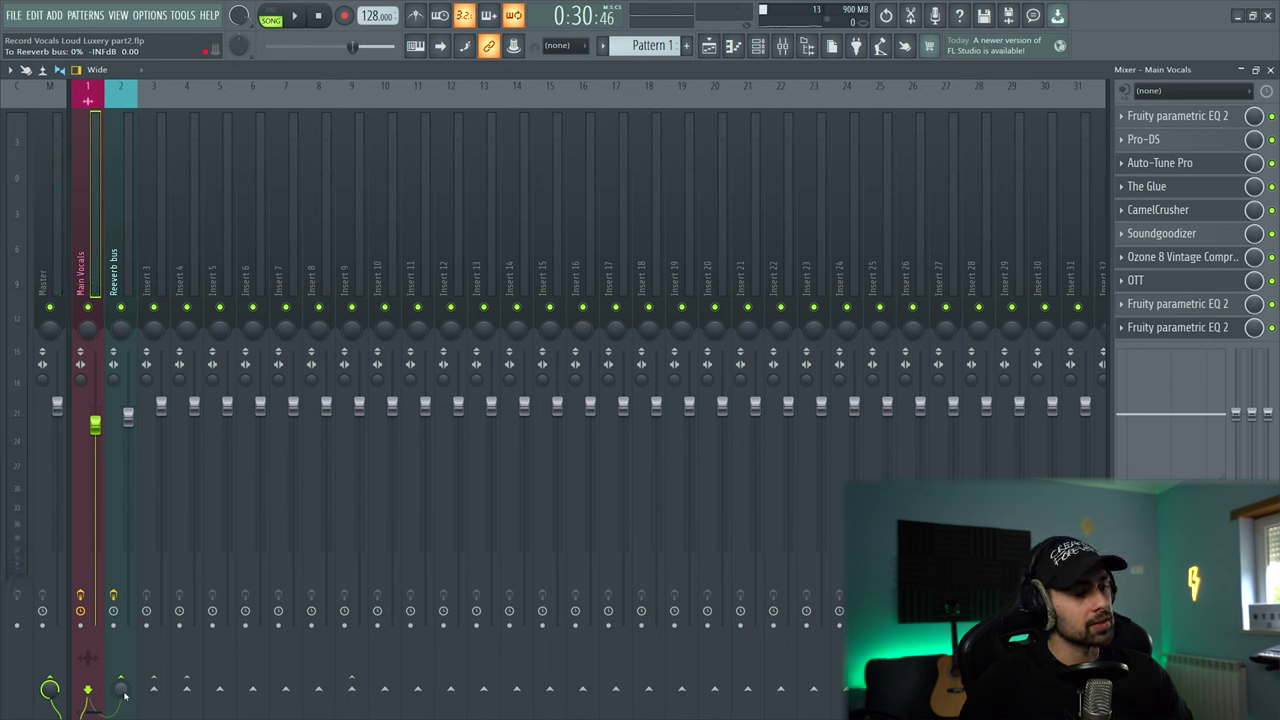
pyautogui.press('space')
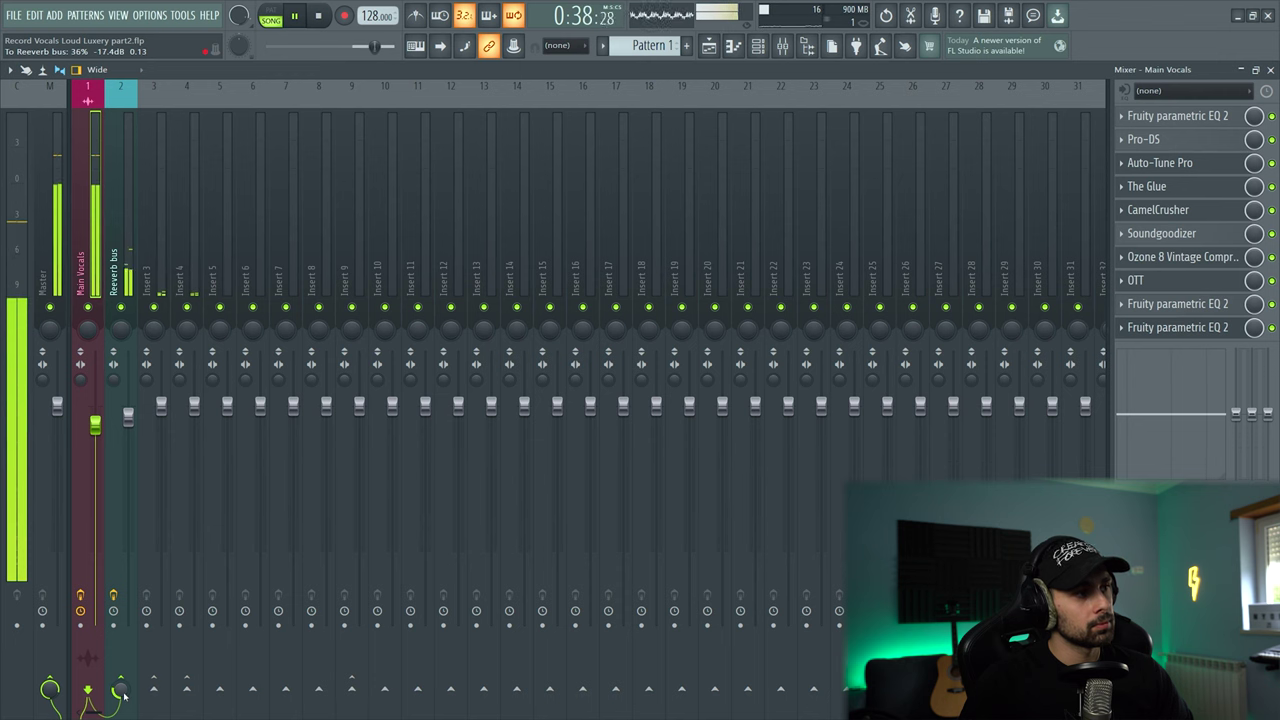
pyautogui.press('space')
# - Unmute the instrumental track in the playlist and adjust the Main Vocals send to the reverb bus while the mix plays
pyautogui.click(708, 46)
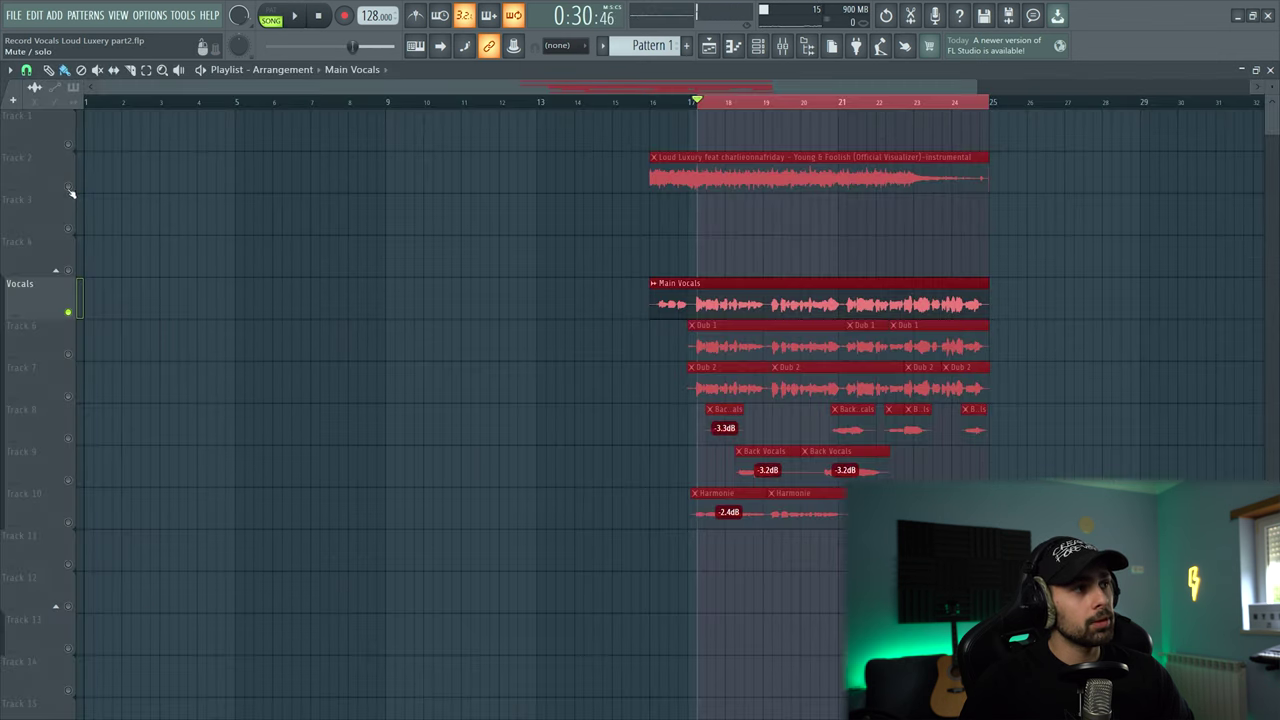
pyautogui.click(69, 188)
pyautogui.click(783, 47)
pyautogui.press('space')
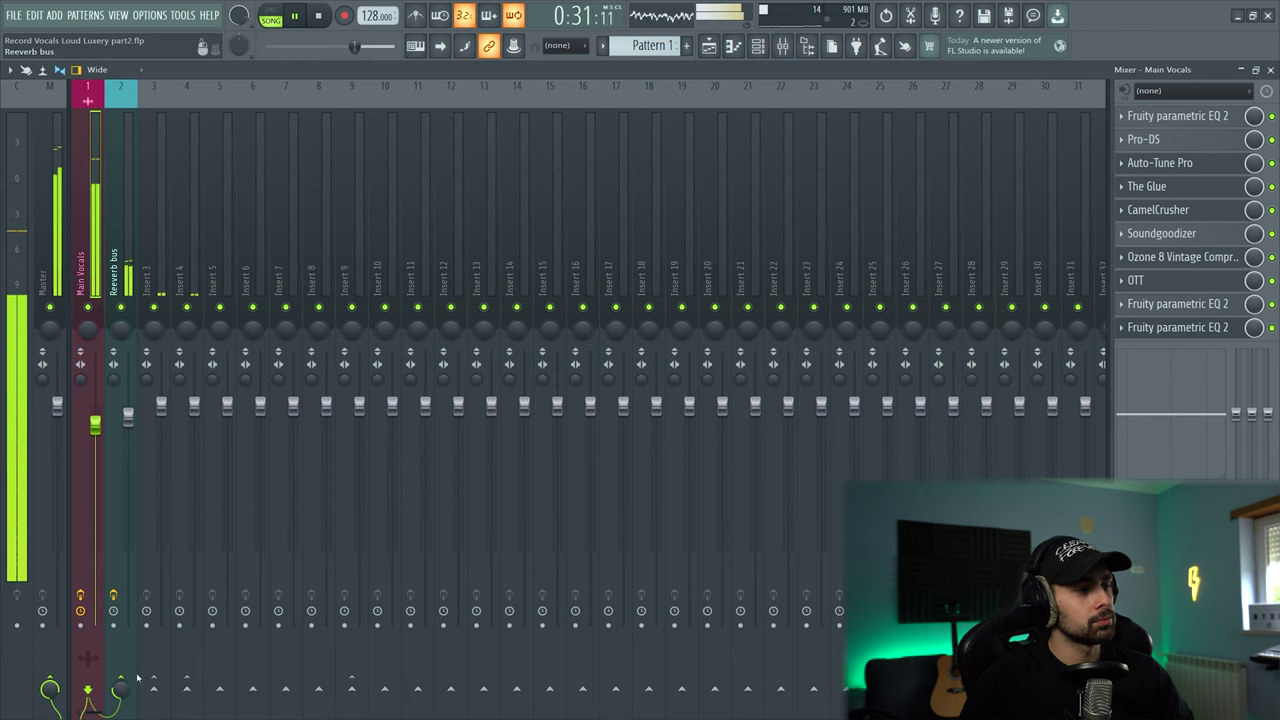
pyautogui.moveTo(120, 689); pyautogui.dragTo(120, 704)
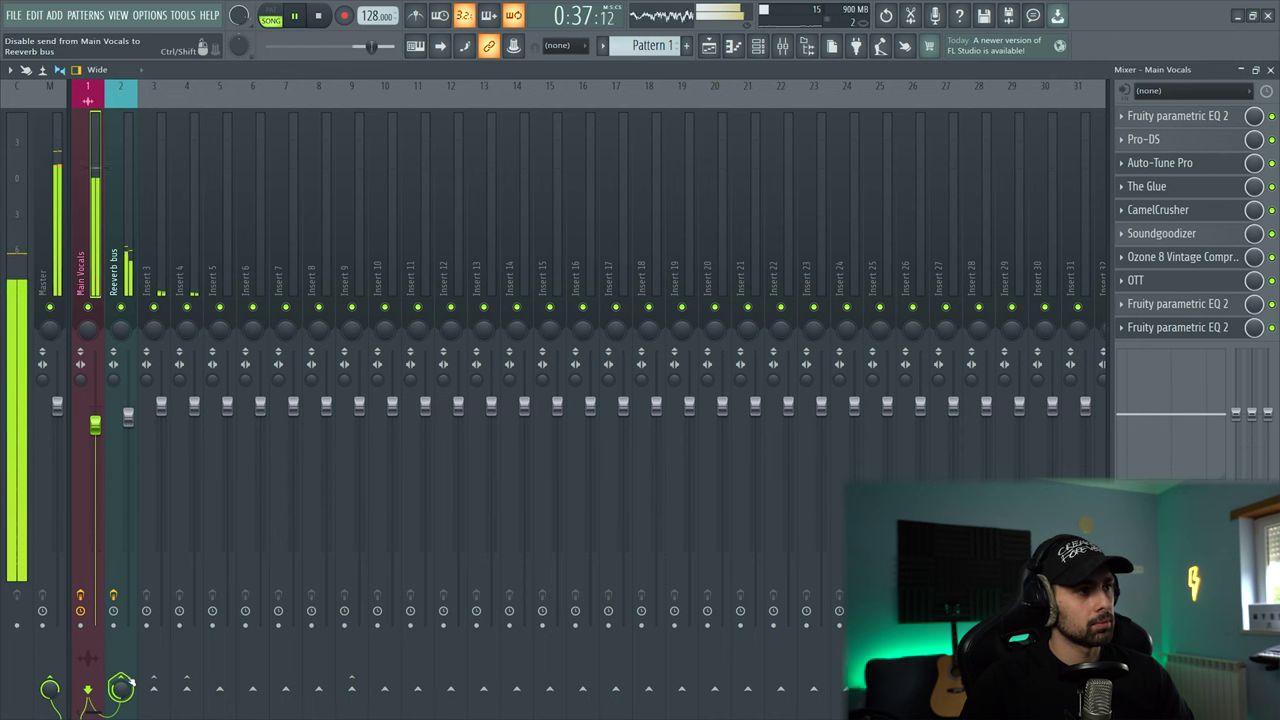
pyautogui.press('space')
# - Open Fruity Parametric EQ 2 on the reverb bus, switch the effect on and close its window
pyautogui.click(118, 262)
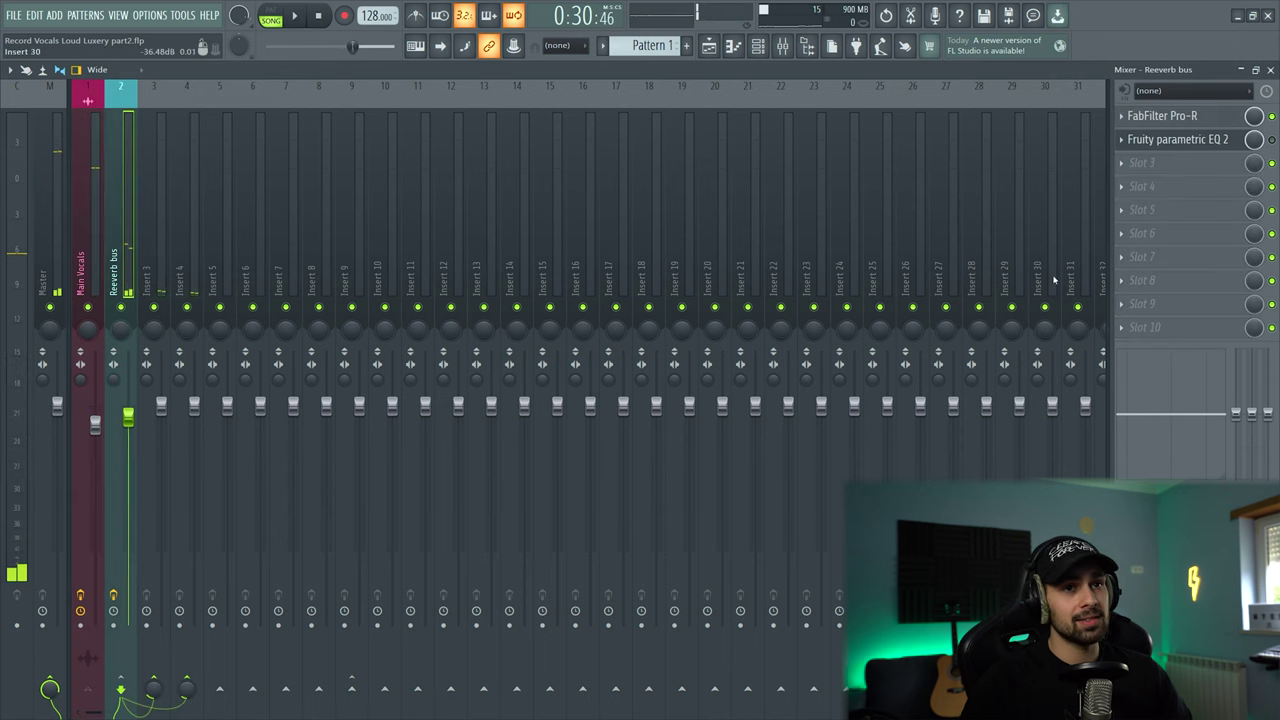
pyautogui.click(1172, 139)
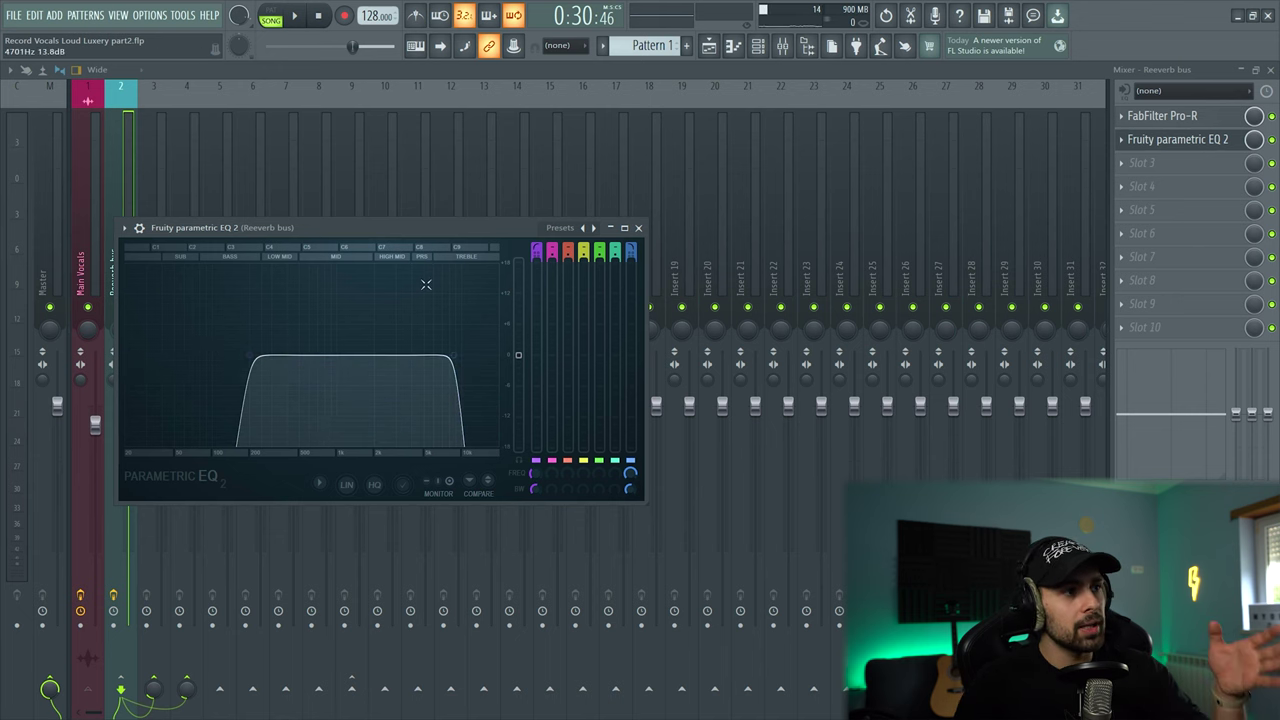
pyautogui.press('Escape')
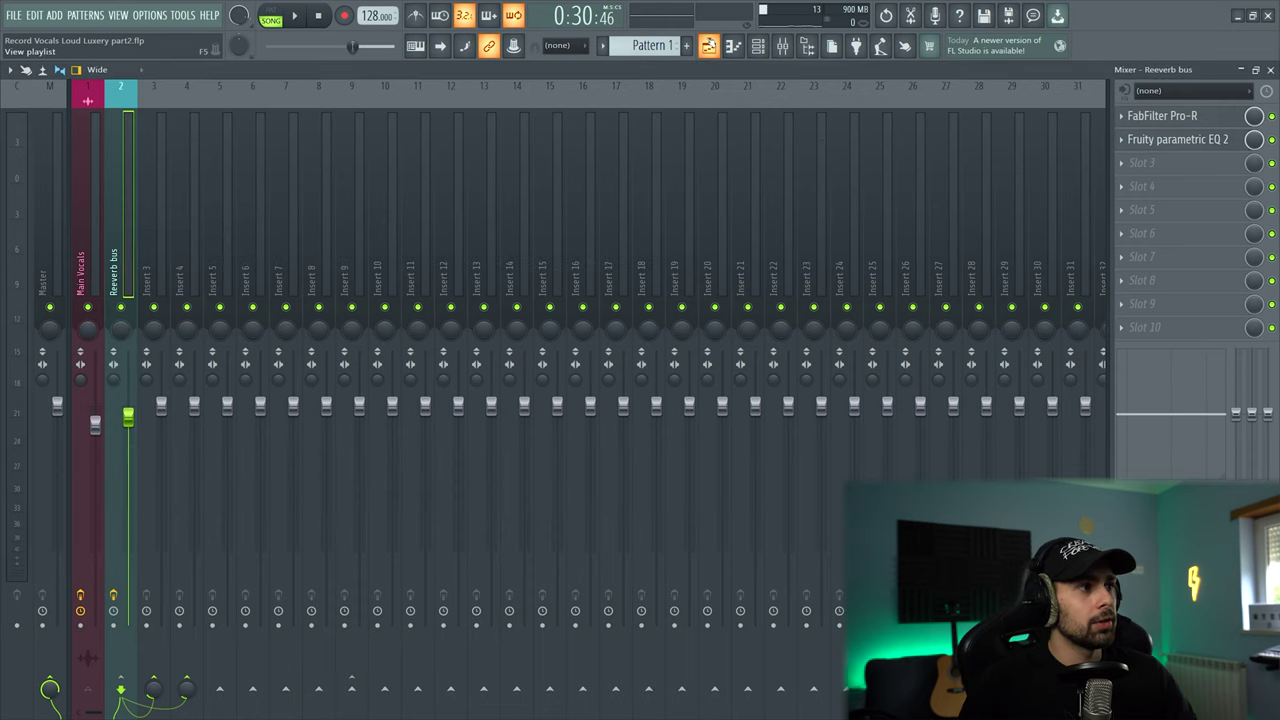
# - Play the vocals with the instrumental to hear the equalized reverb in the mix
pyautogui.press('F5')
pyautogui.press('F5')
pyautogui.press('space')
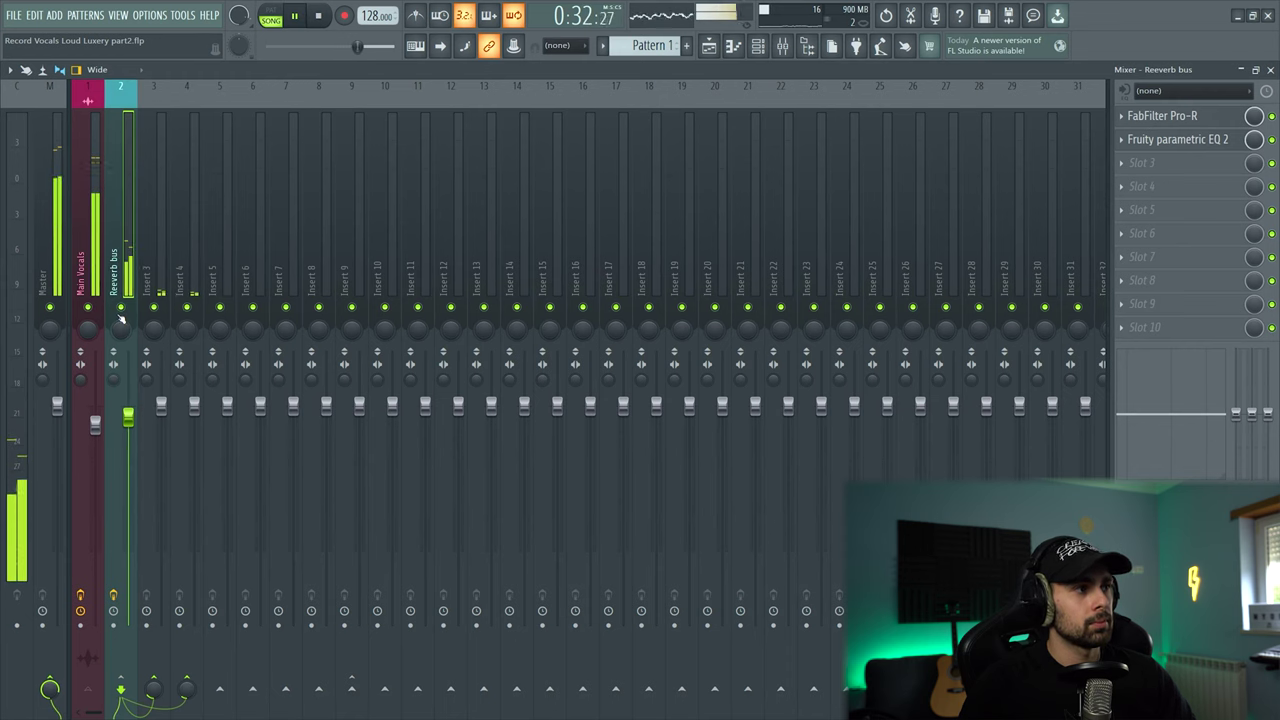
# - Stop playback, solo the Vocals track in the playlist and return to the mixer
pyautogui.click(710, 46)
pyautogui.press('space')
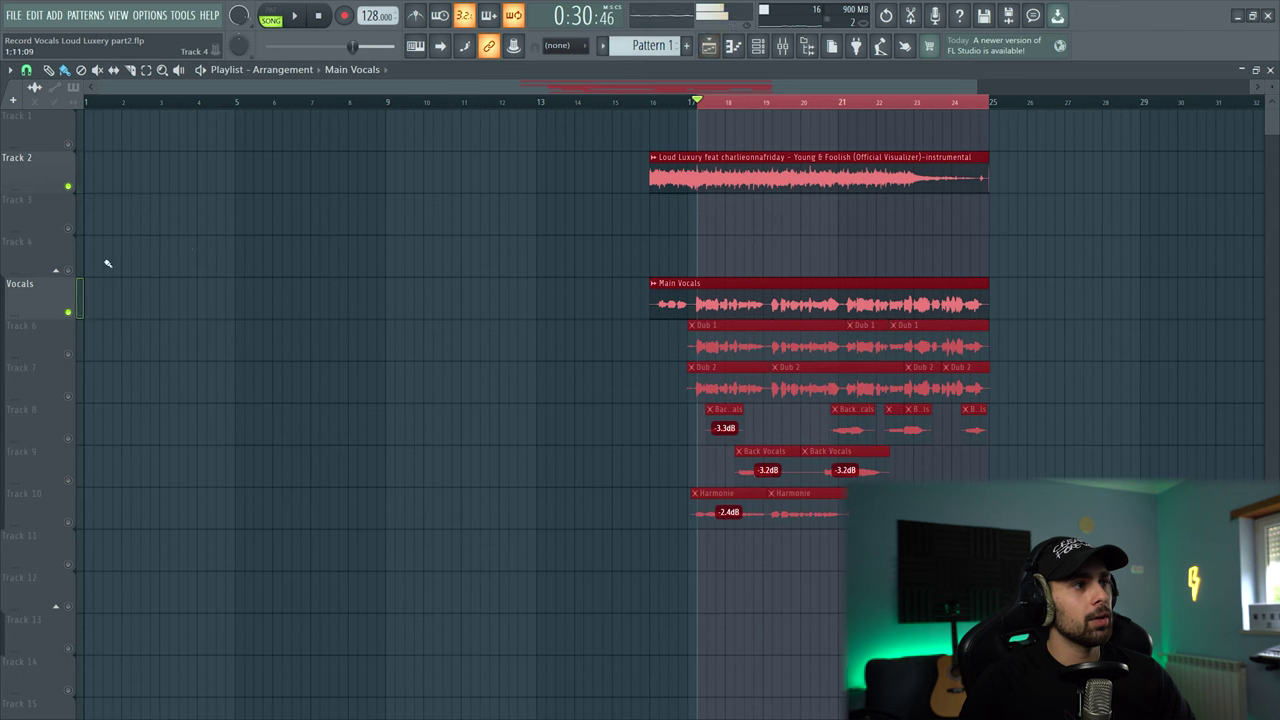
pyautogui.rightClick(68, 312)
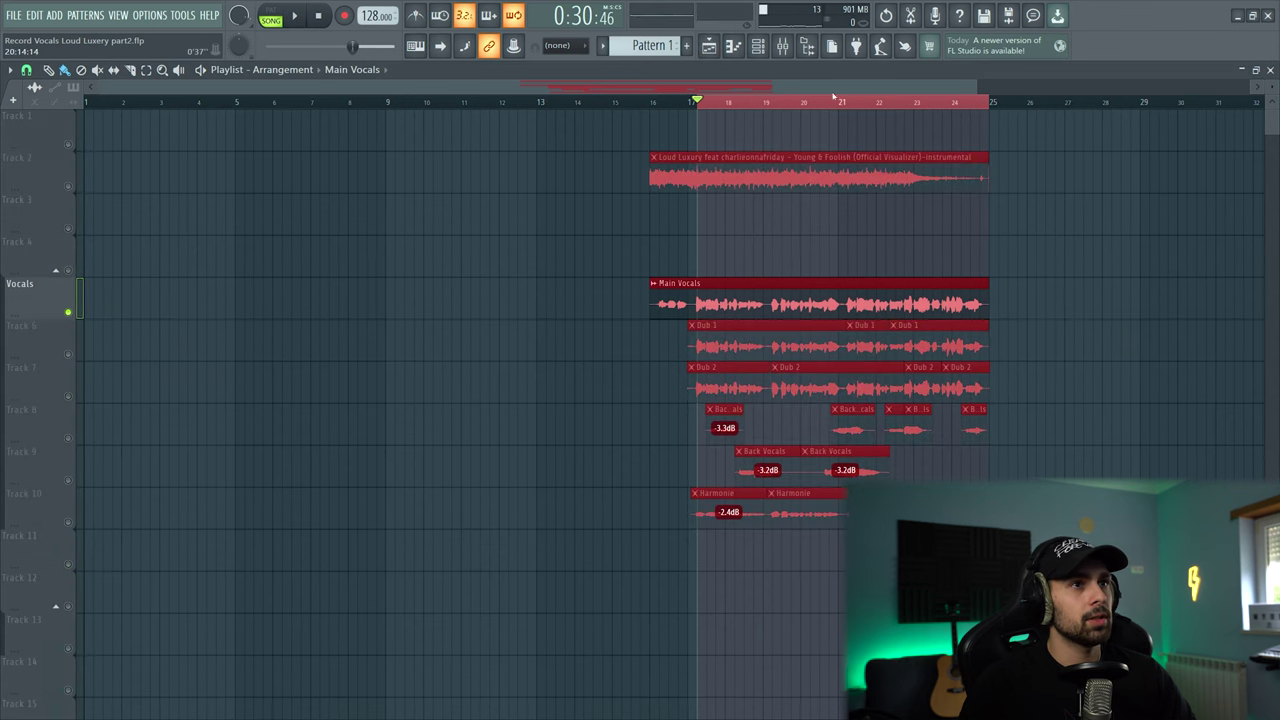
pyautogui.press('F9')
# - Compare the soloed vocals with the reverb bus muted and unmuted
pyautogui.press('space')
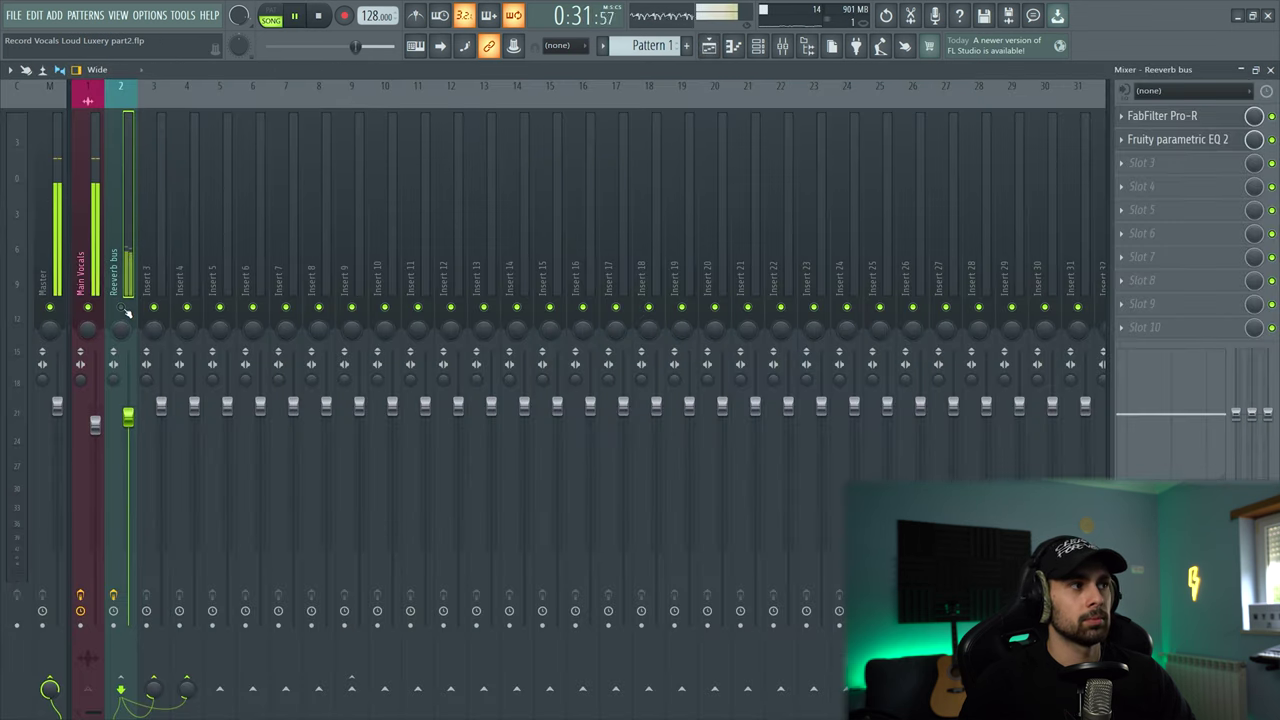
pyautogui.press('space')
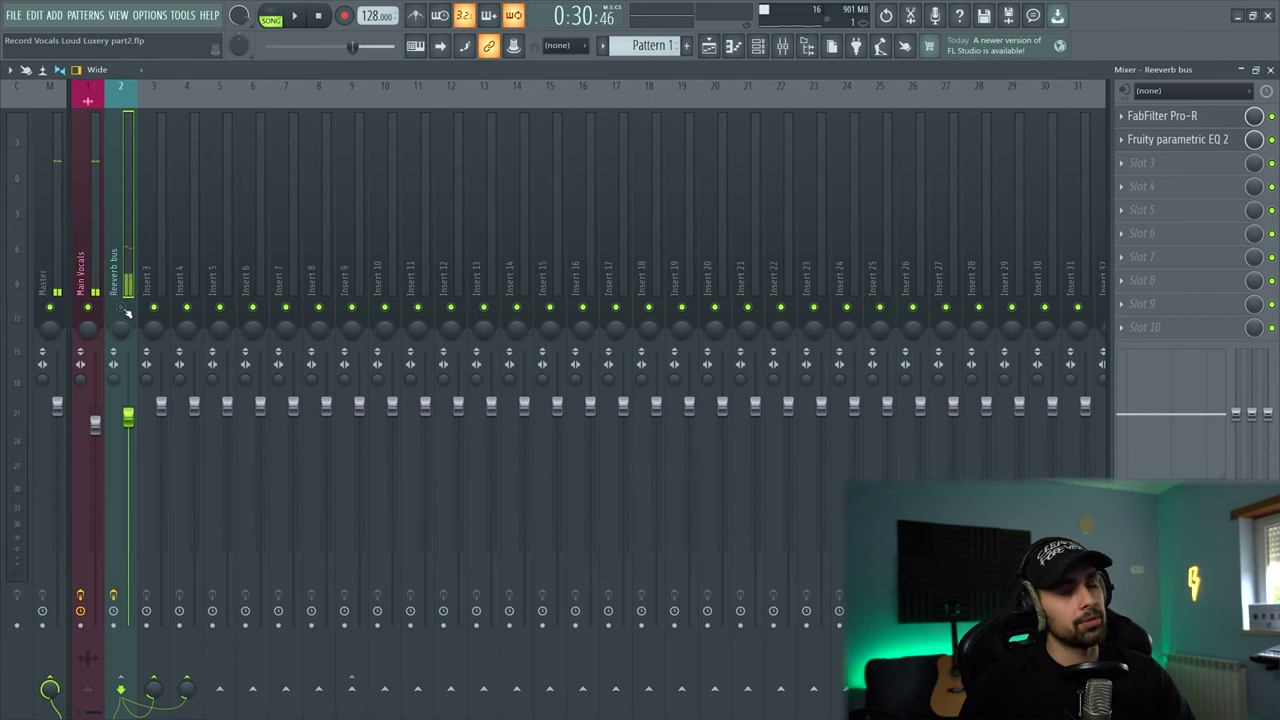
pyautogui.press('space')
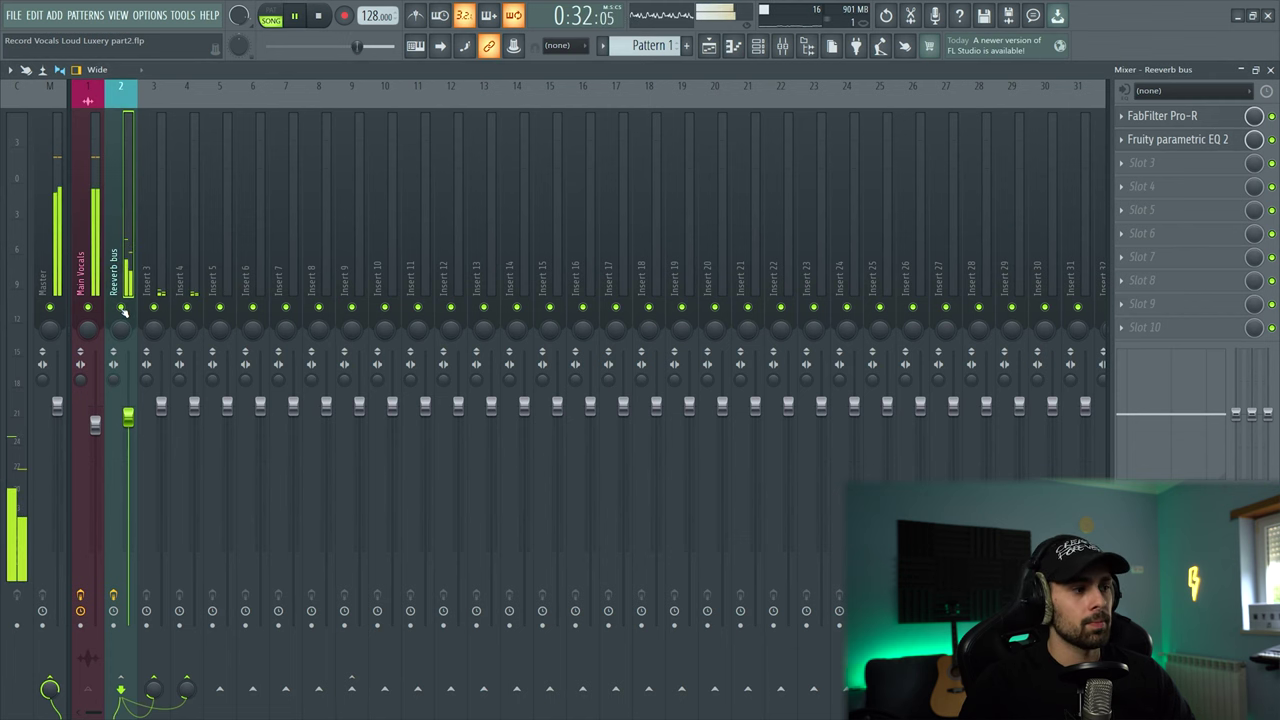
pyautogui.press('space')
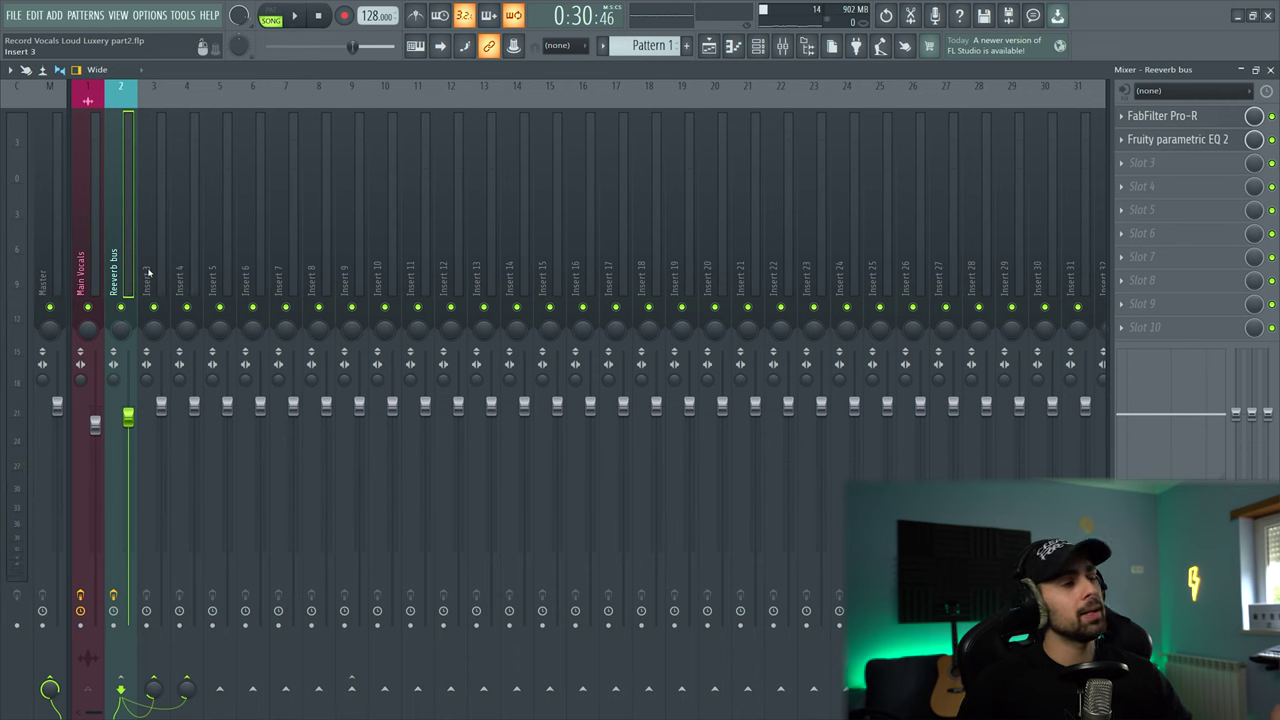
# - Load the saved delay bus track state, with EchoBoy and Fruity Parametric EQ 2, onto mixer track Insert 3
pyautogui.click(147, 272)
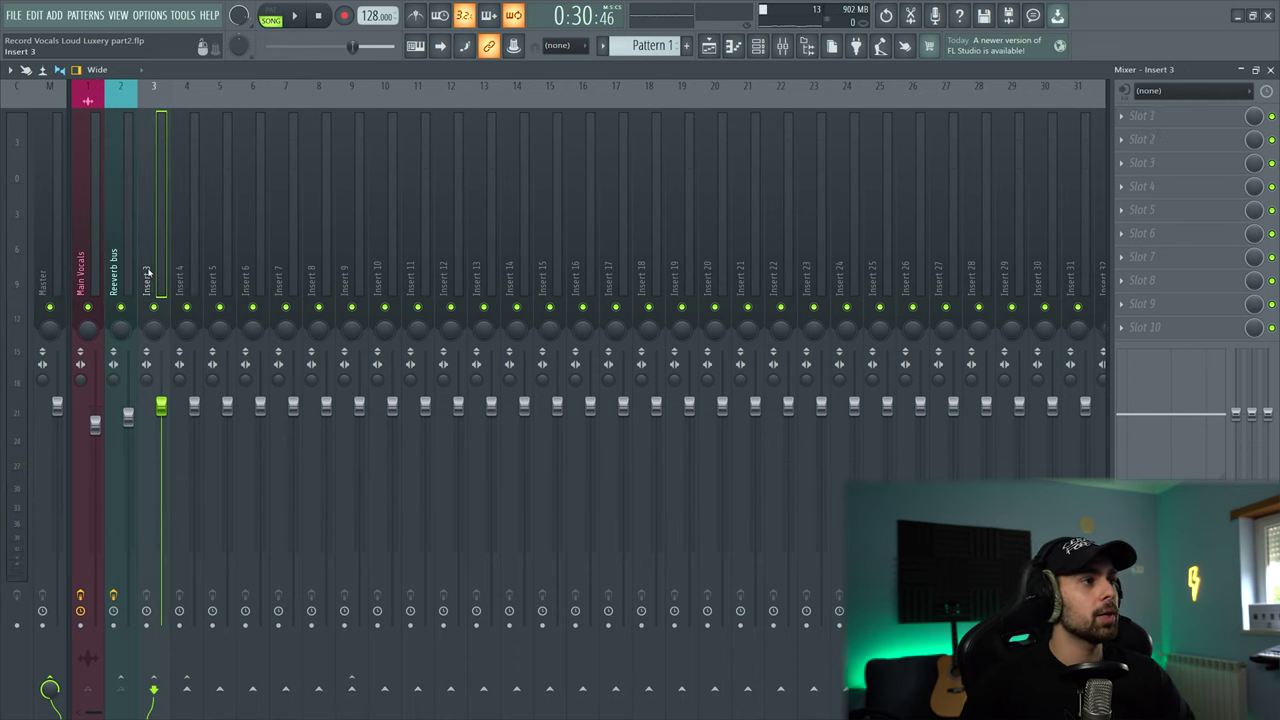
pyautogui.rightClick(147, 272)
pyautogui.moveTo(190, 163)
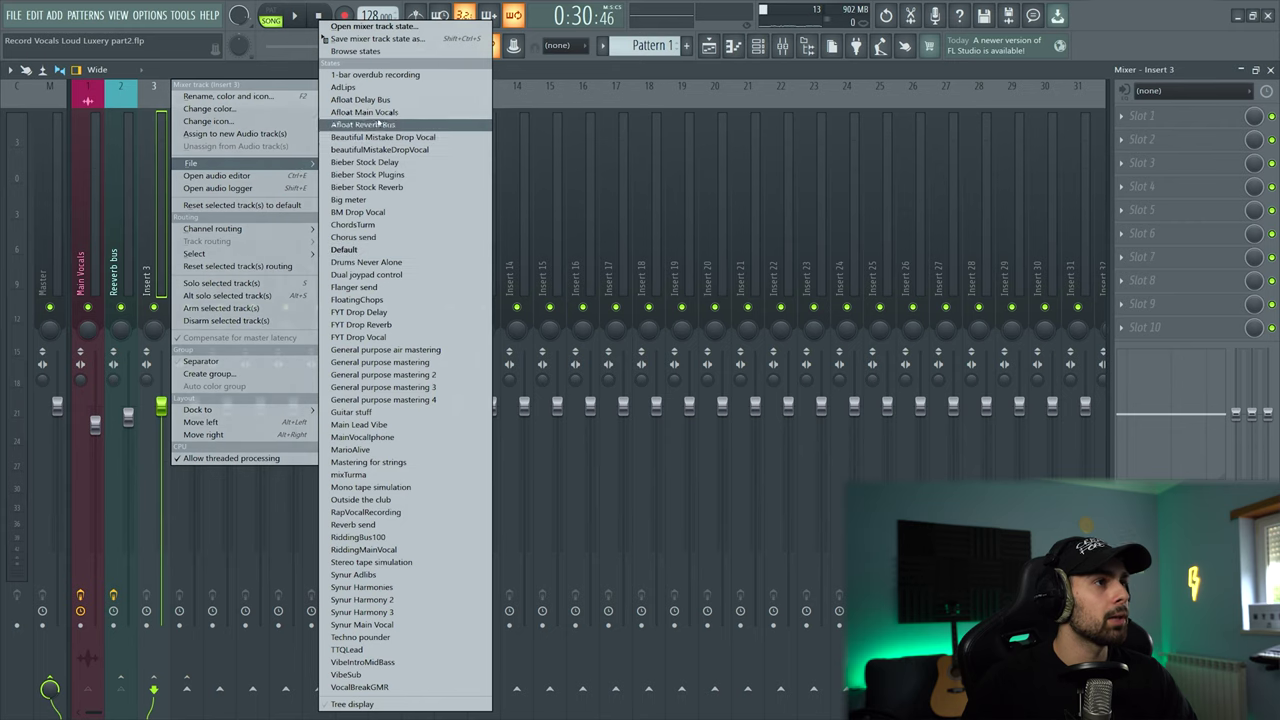
pyautogui.click(390, 124)
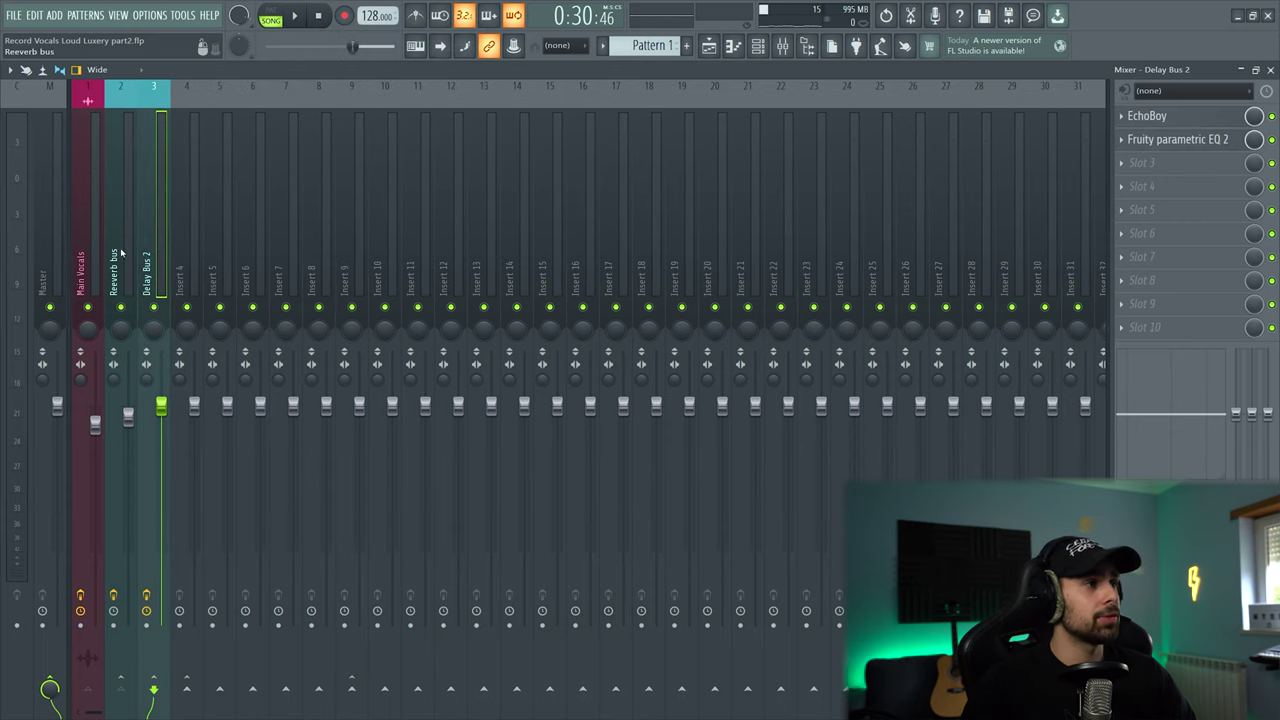
# - Examine the delay bus's EchoBoy settings and echo style list, as well as the curve of its Fruity Parametric EQ 2
pyautogui.click(1172, 120)
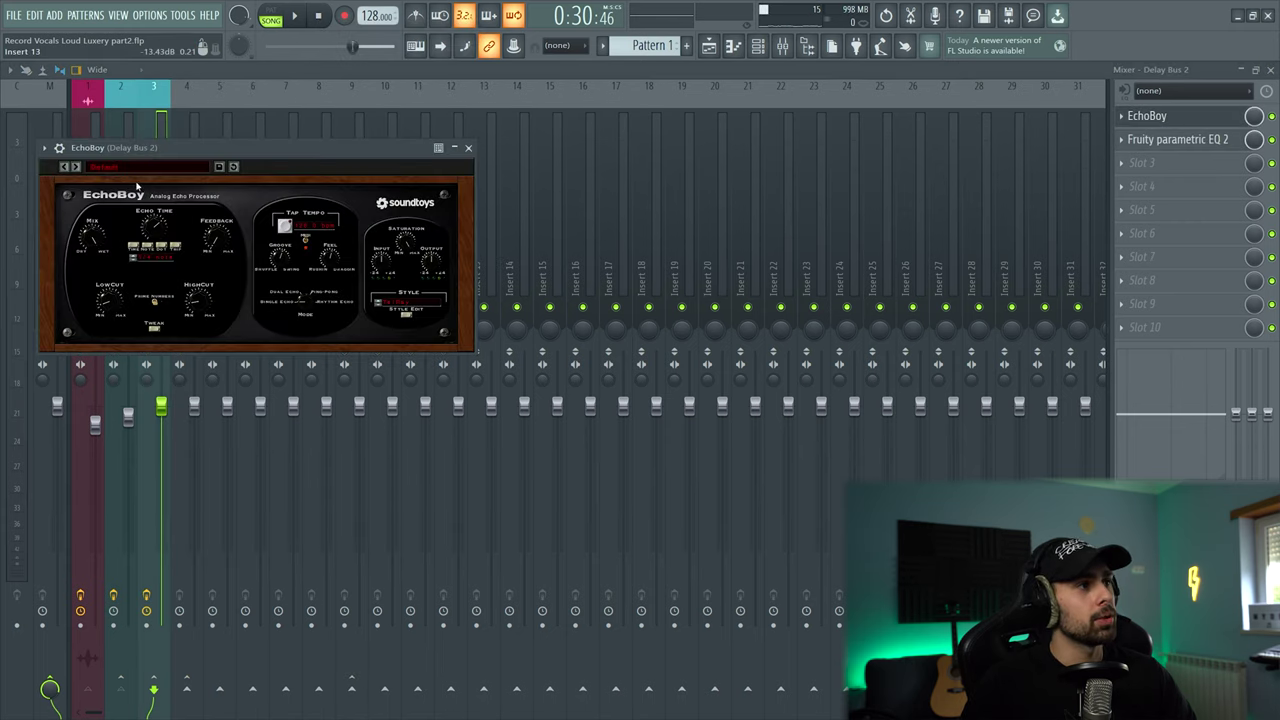
pyautogui.moveTo(141, 152); pyautogui.dragTo(432, 200)
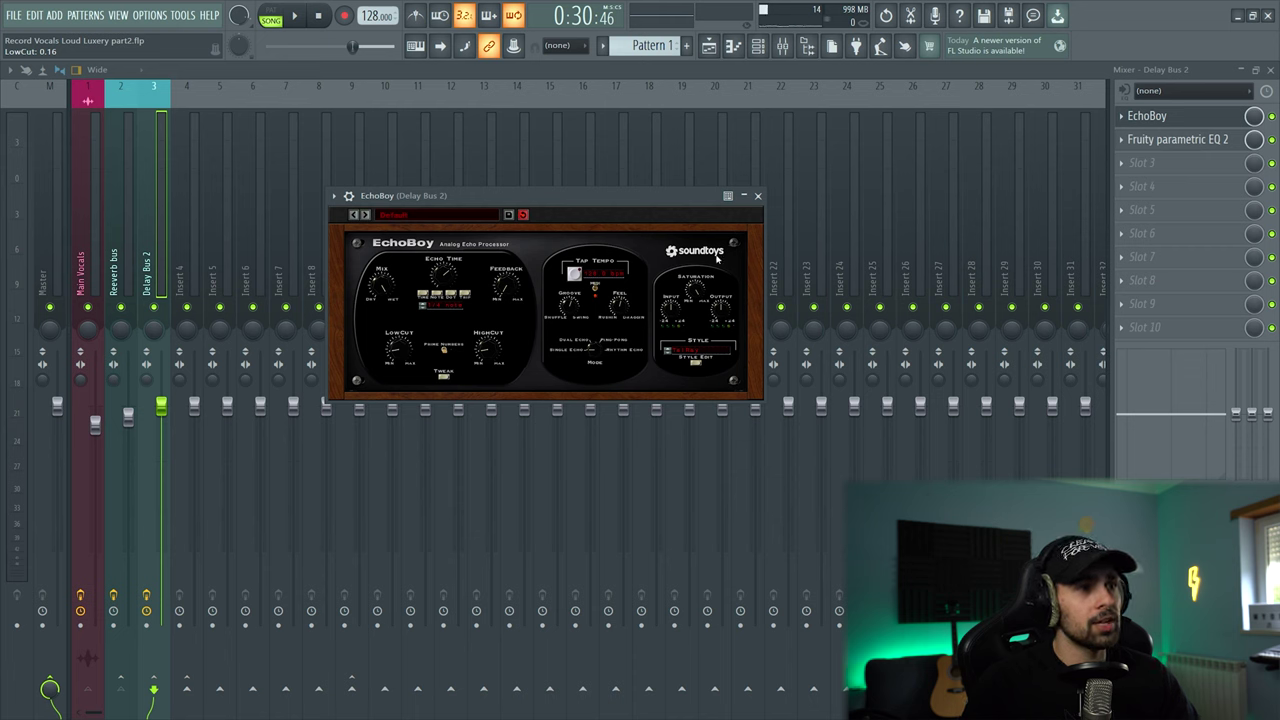
pyautogui.click(697, 356)
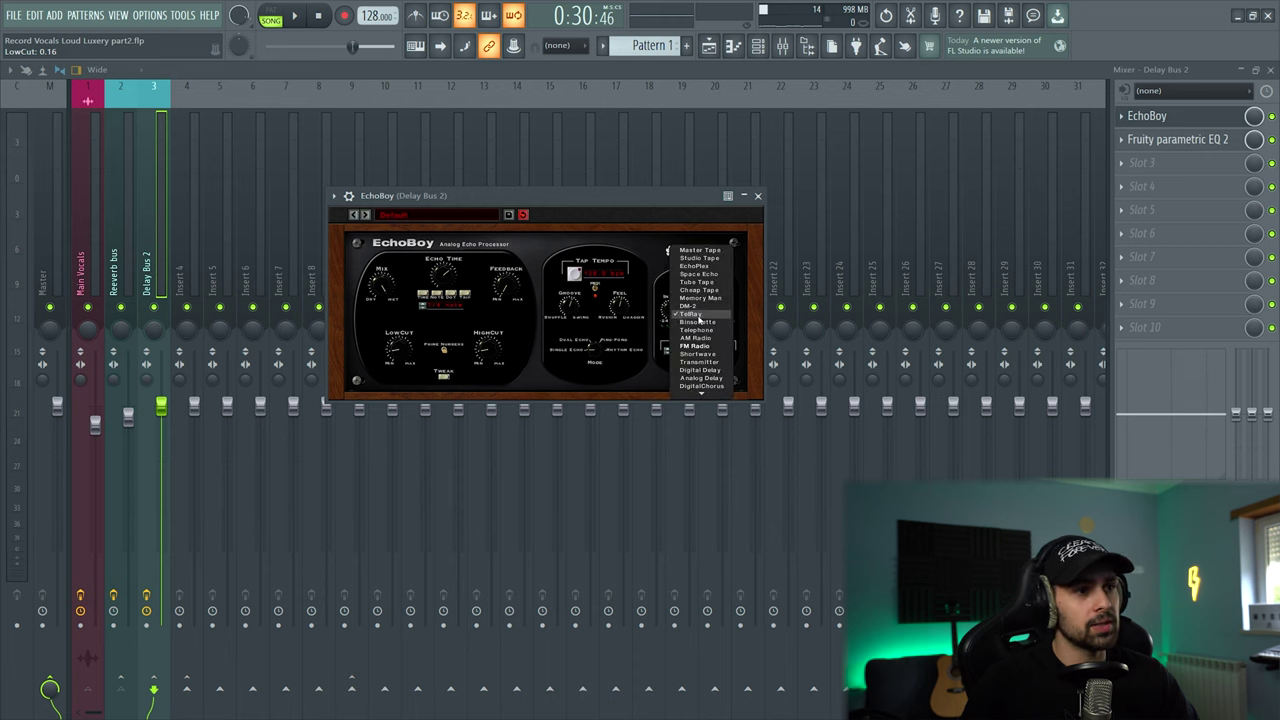
pyautogui.click(652, 251)
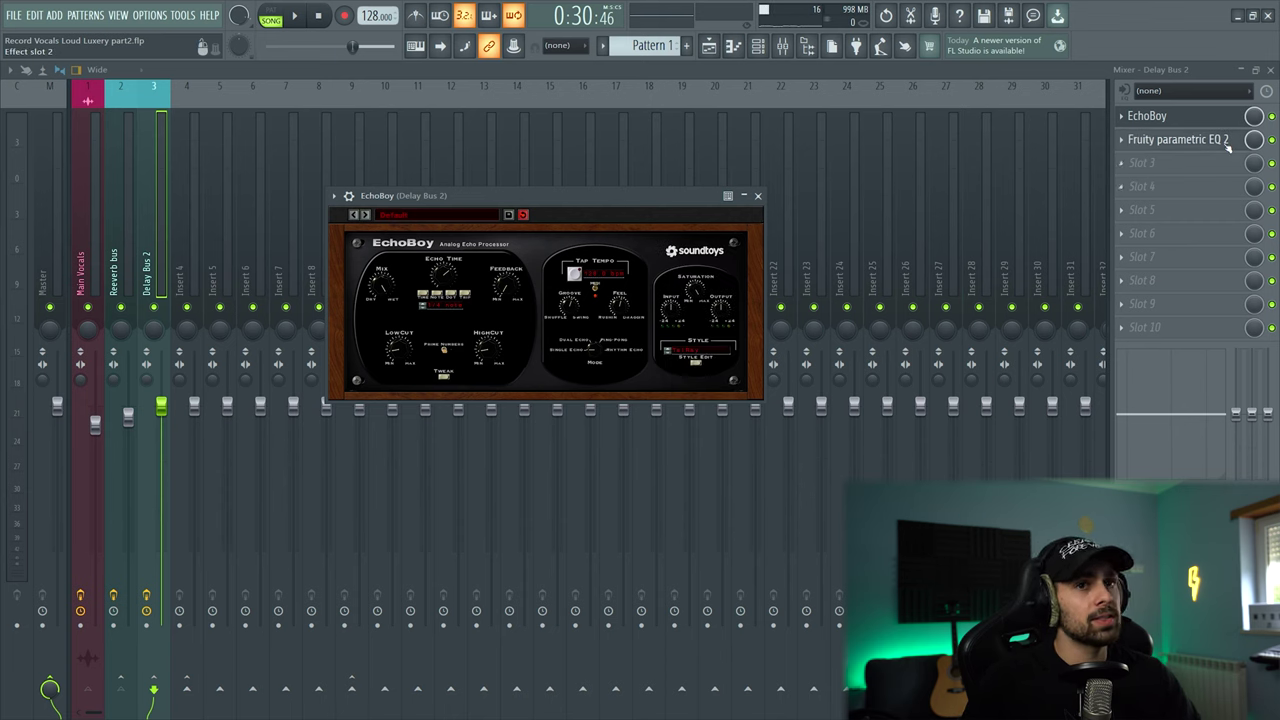
pyautogui.click(1177, 139)
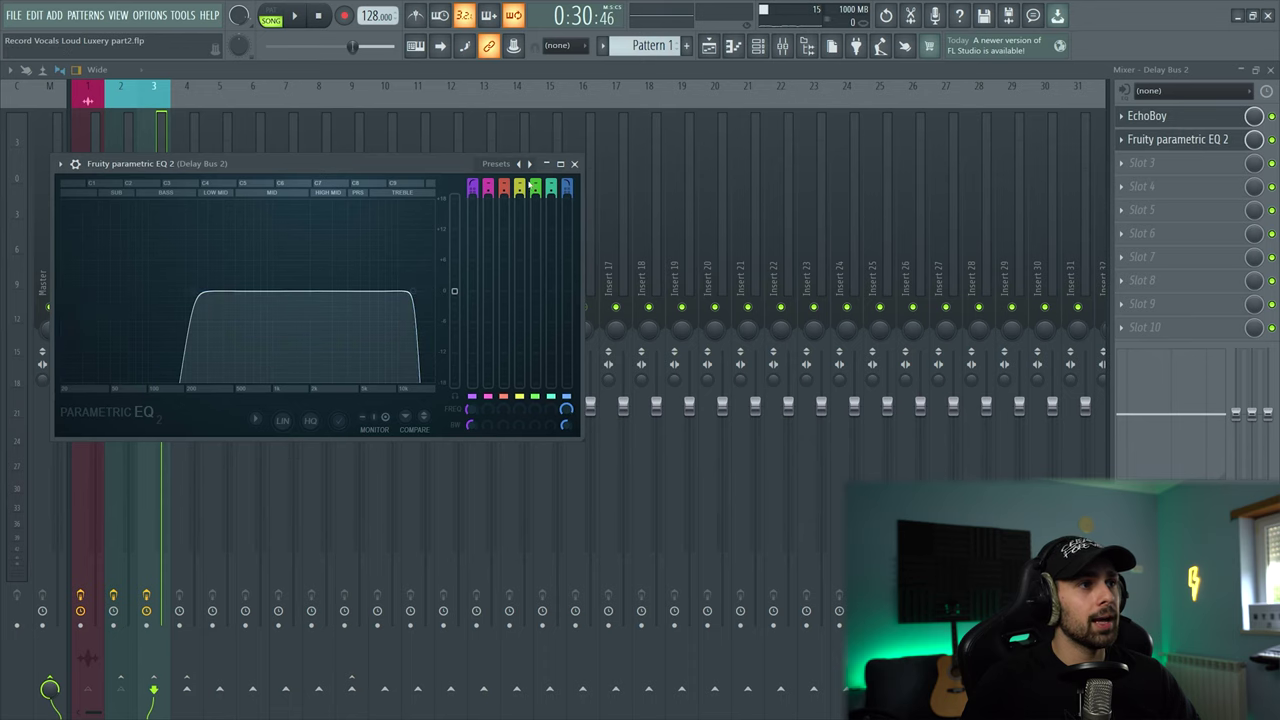
pyautogui.click(574, 163)
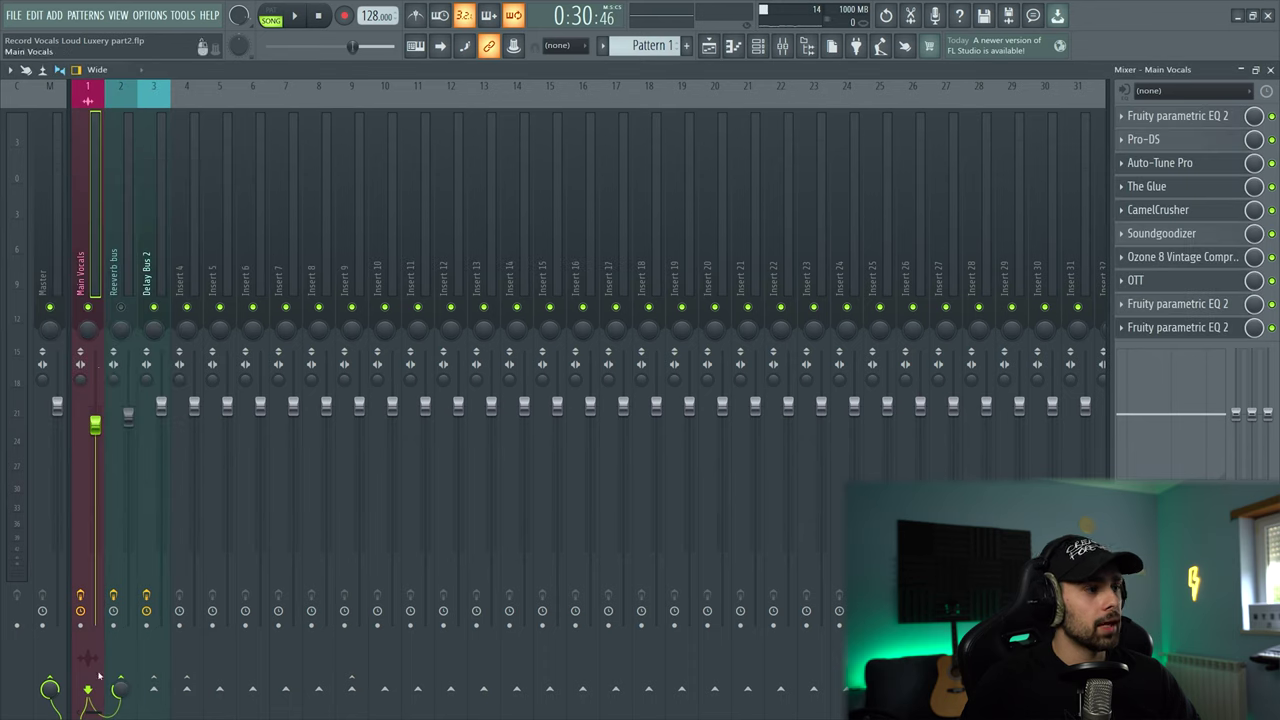
# - Send Main Vocals to Delay Bus 2 and lower the send level to about 21% while listening to the vocals
pyautogui.click(155, 689)
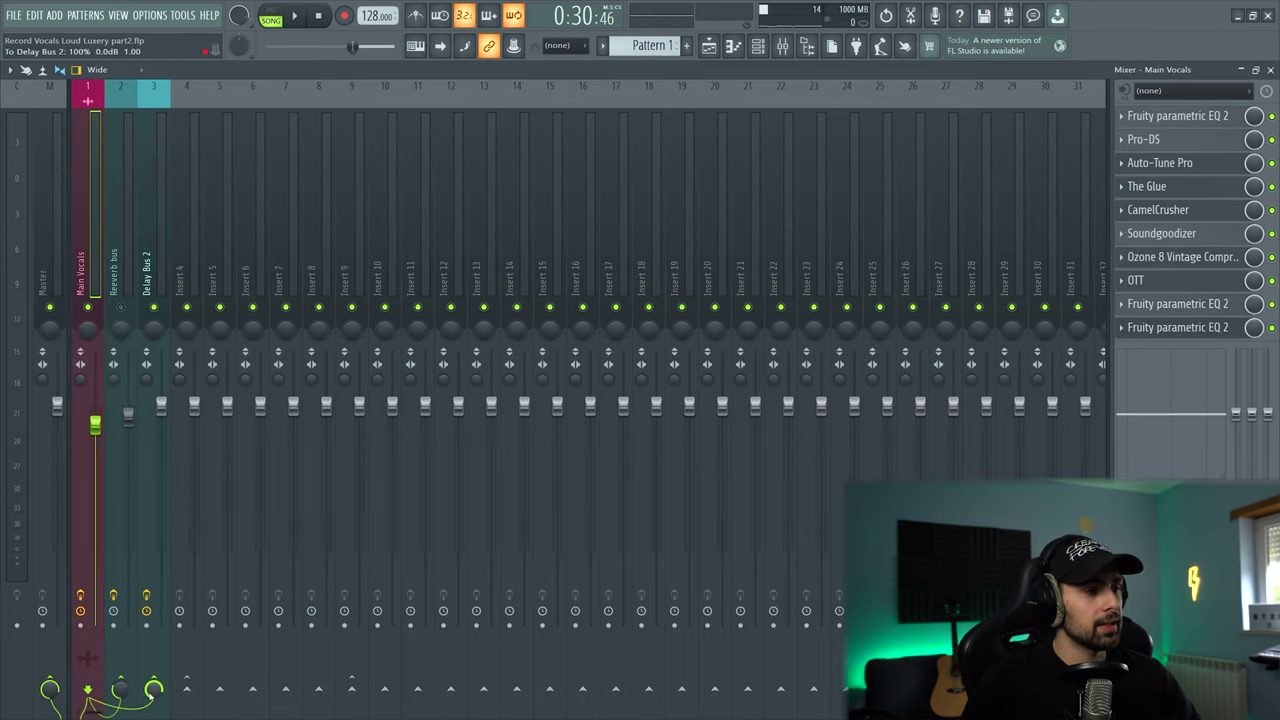
pyautogui.press('space')
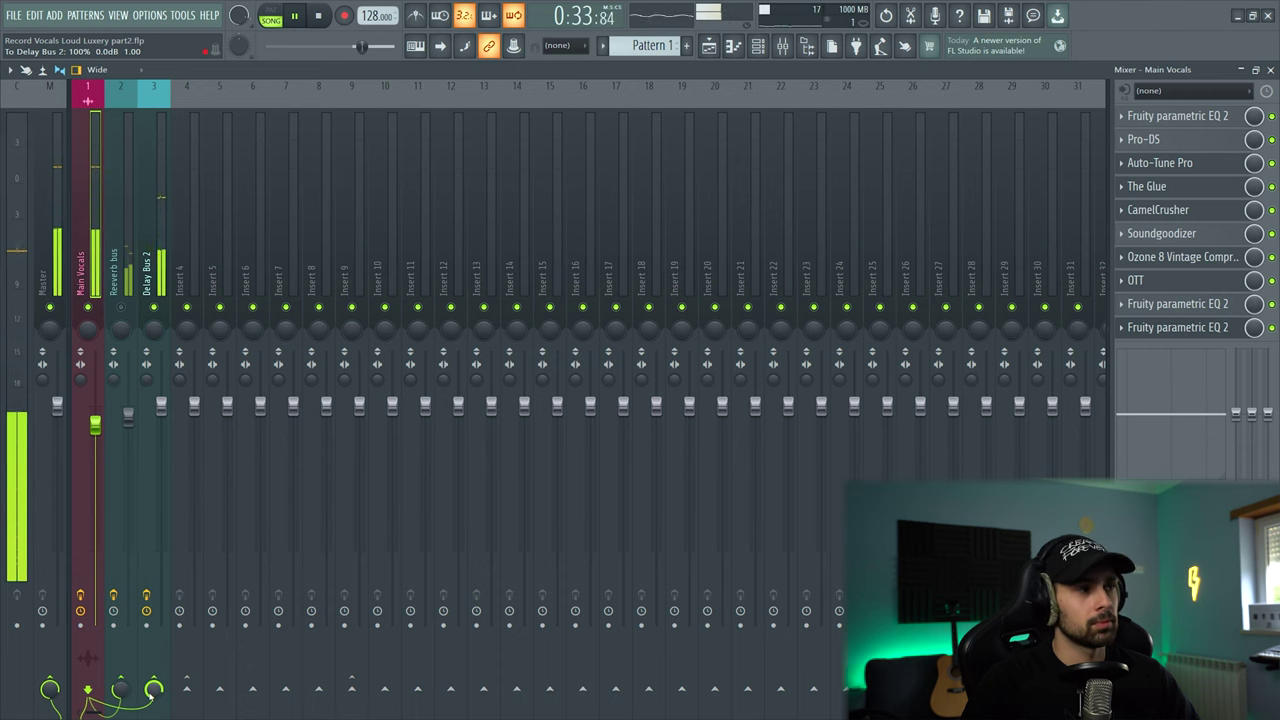
pyautogui.press('space')
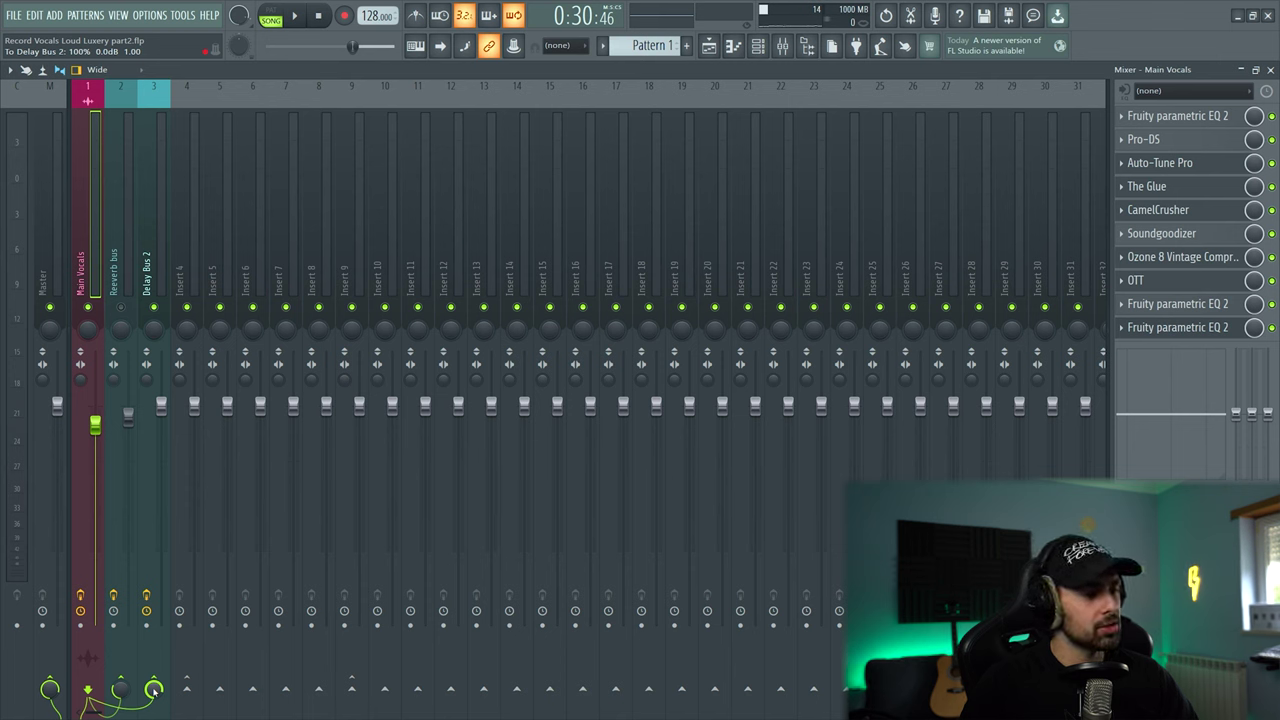
pyautogui.press('space')
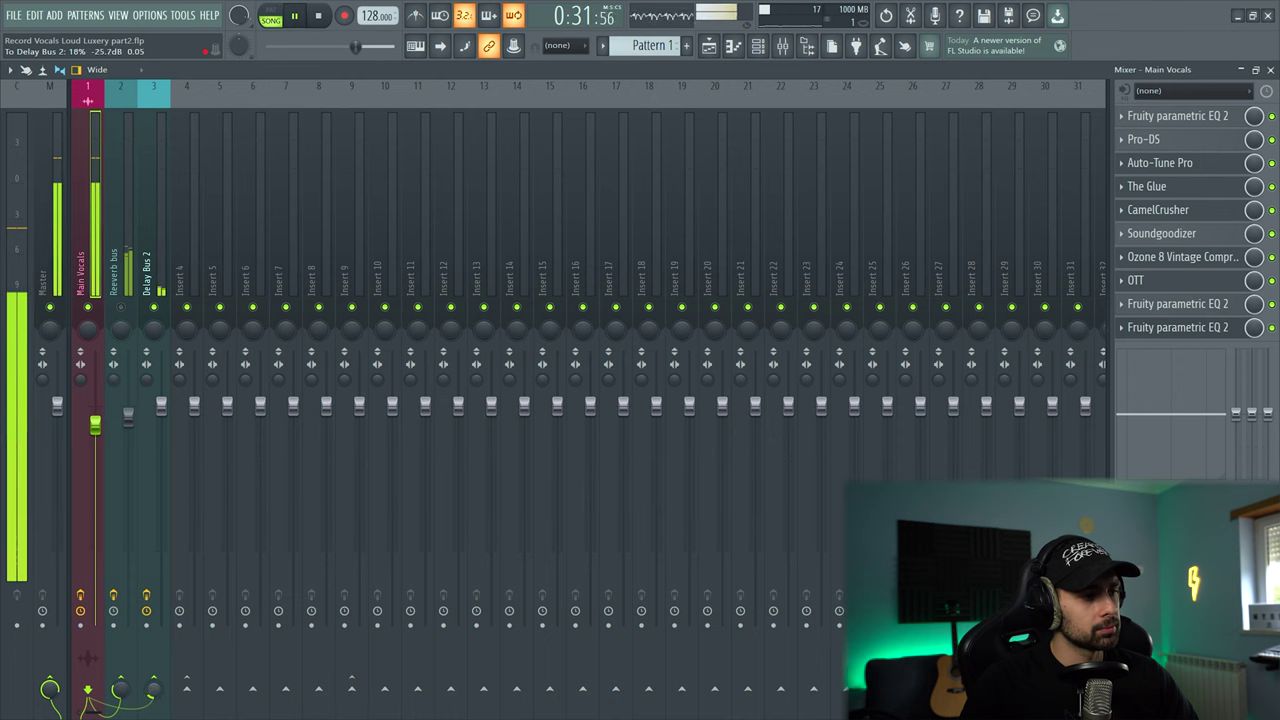
pyautogui.moveTo(154, 689); pyautogui.dragTo(155, 697)
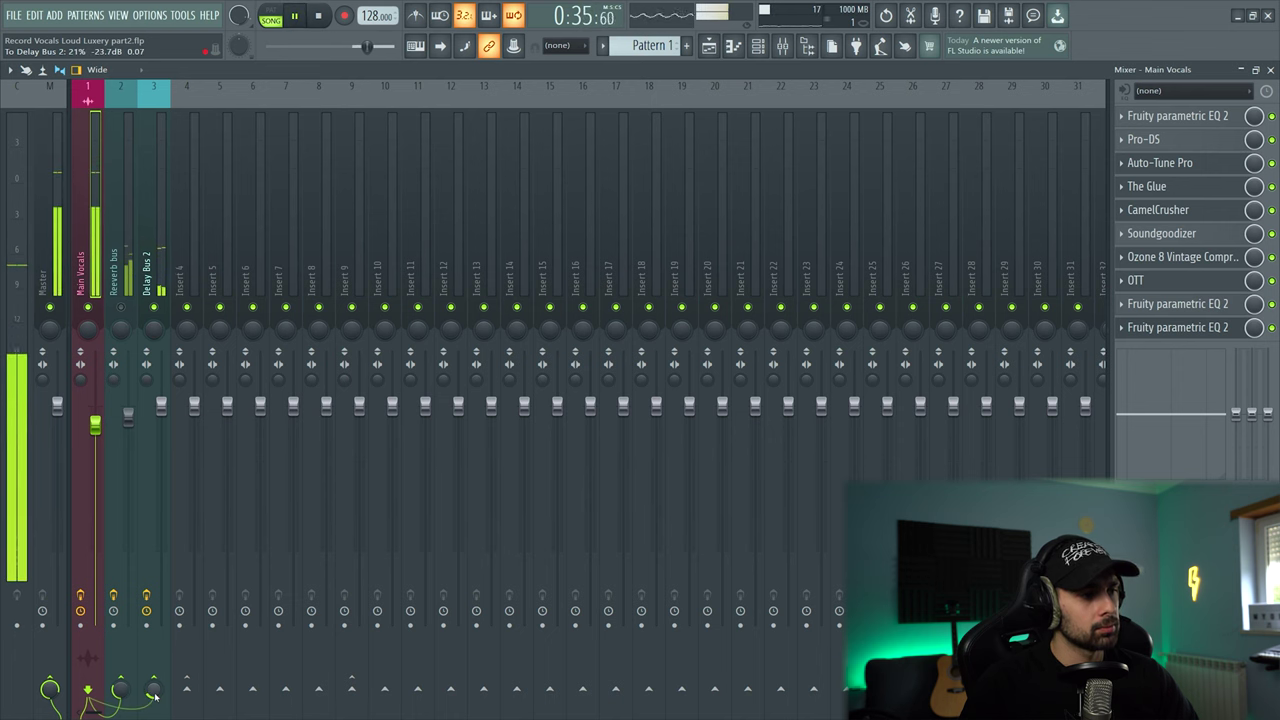
pyautogui.press('space')
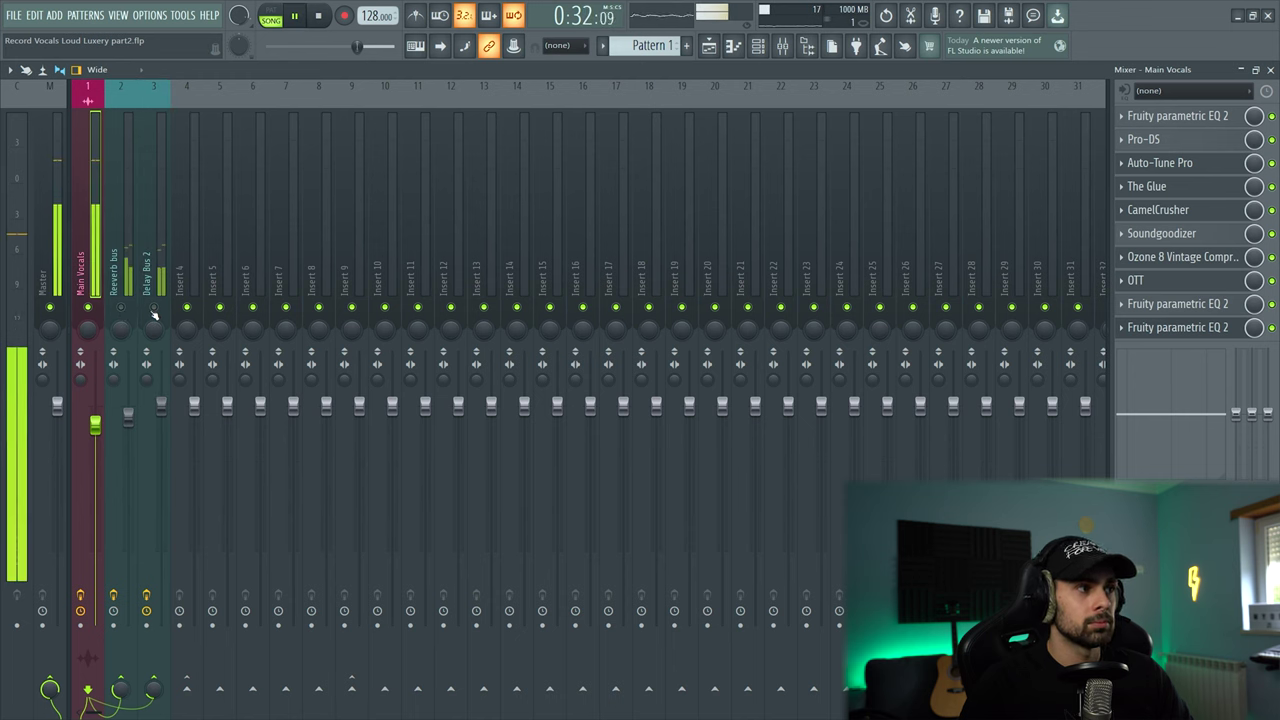
# - Play the main vocals and unmute the instrumental on Track 2 in the playlist to hear both together
pyautogui.press('space')
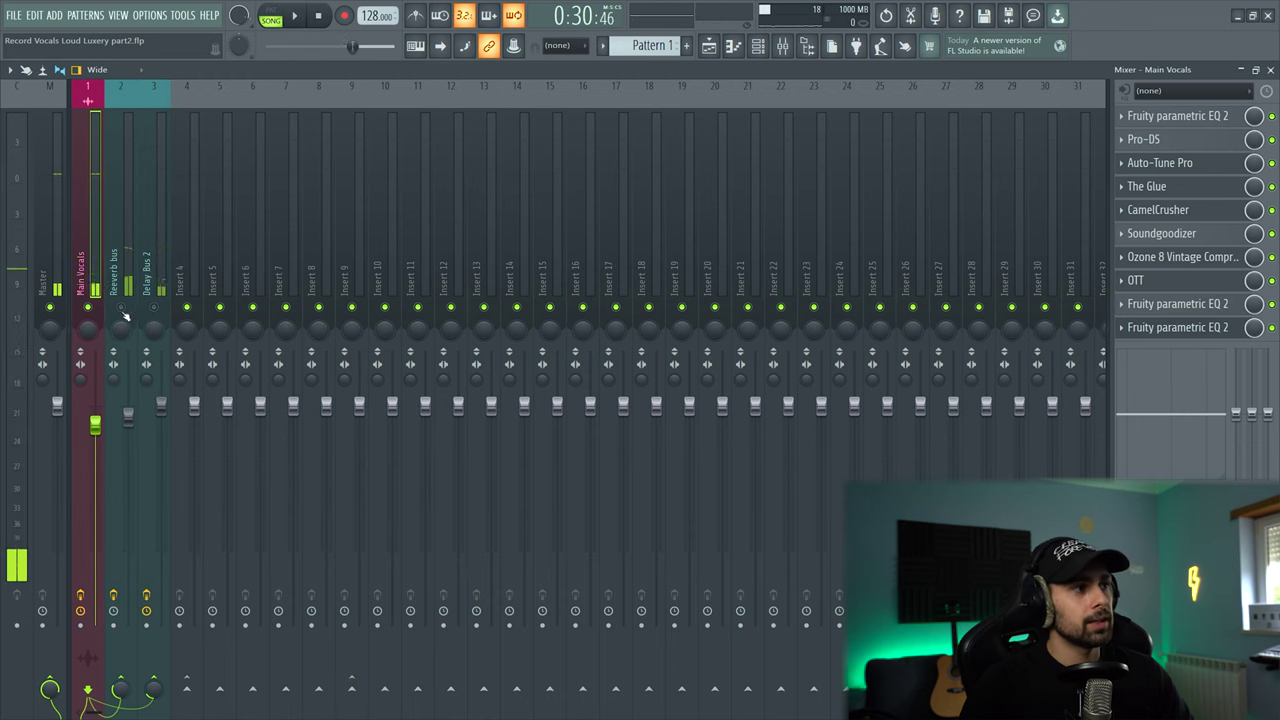
pyautogui.press('space')
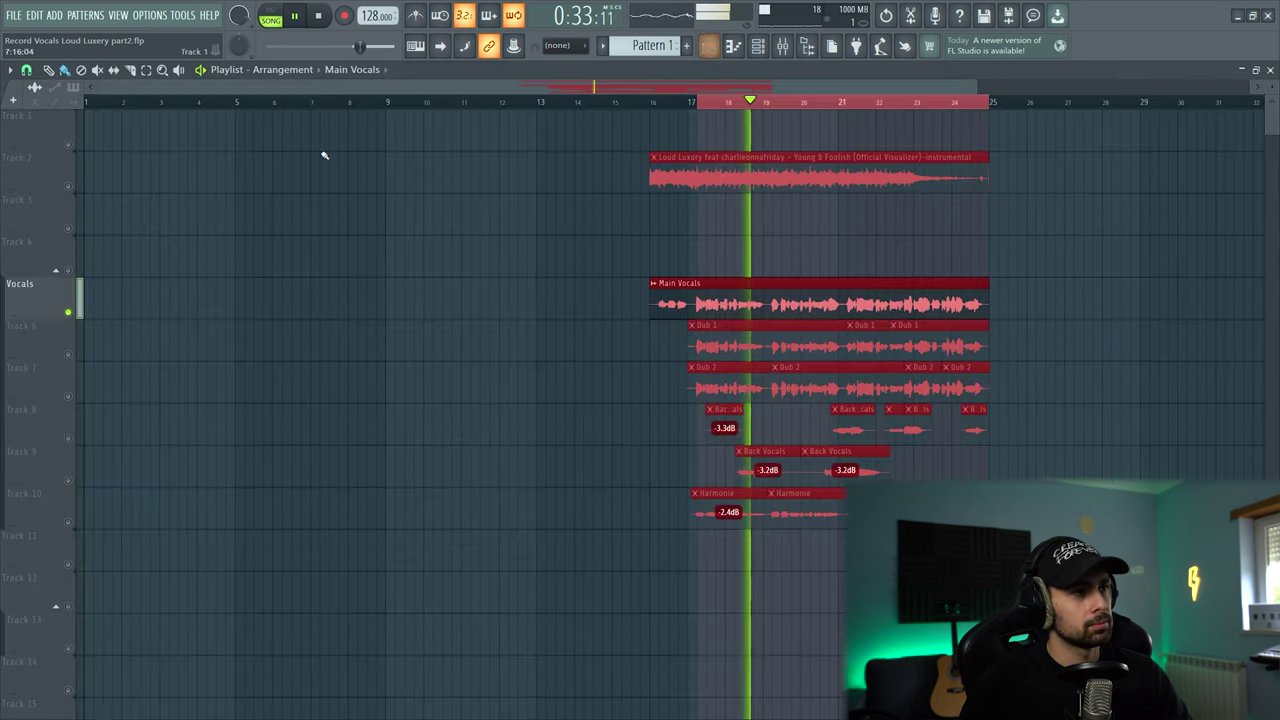
pyautogui.click(712, 48)
pyautogui.click(68, 186)
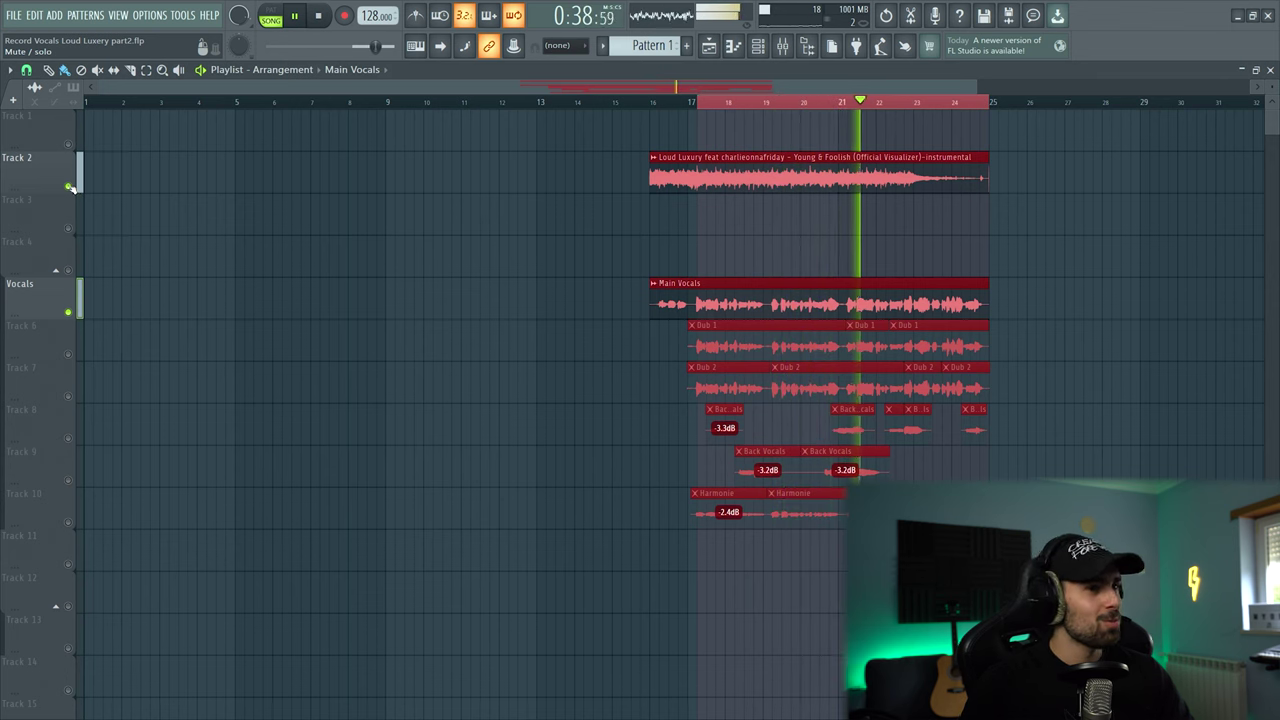
pyautogui.press('space')
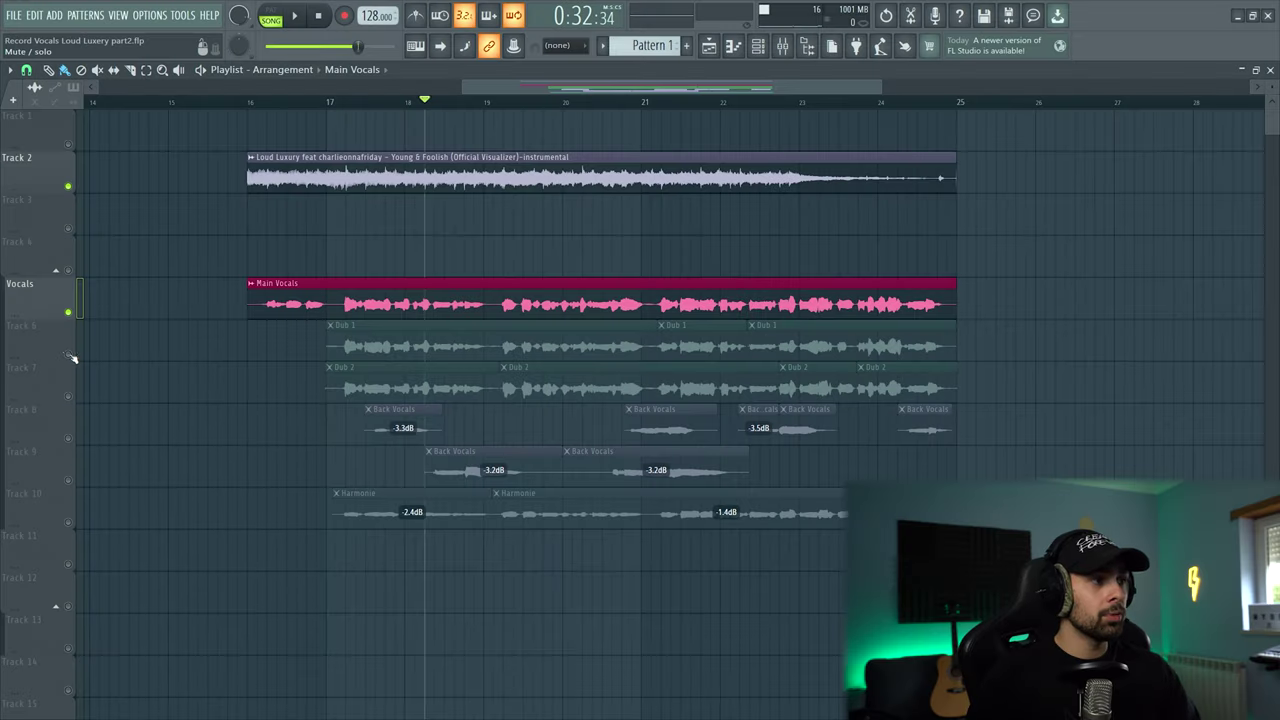
# - Solo Track 6 in the playlist and route the Dub 1 and Dub 2 audio clips to separate free mixer tracks
pyautogui.rightClick(67, 355)
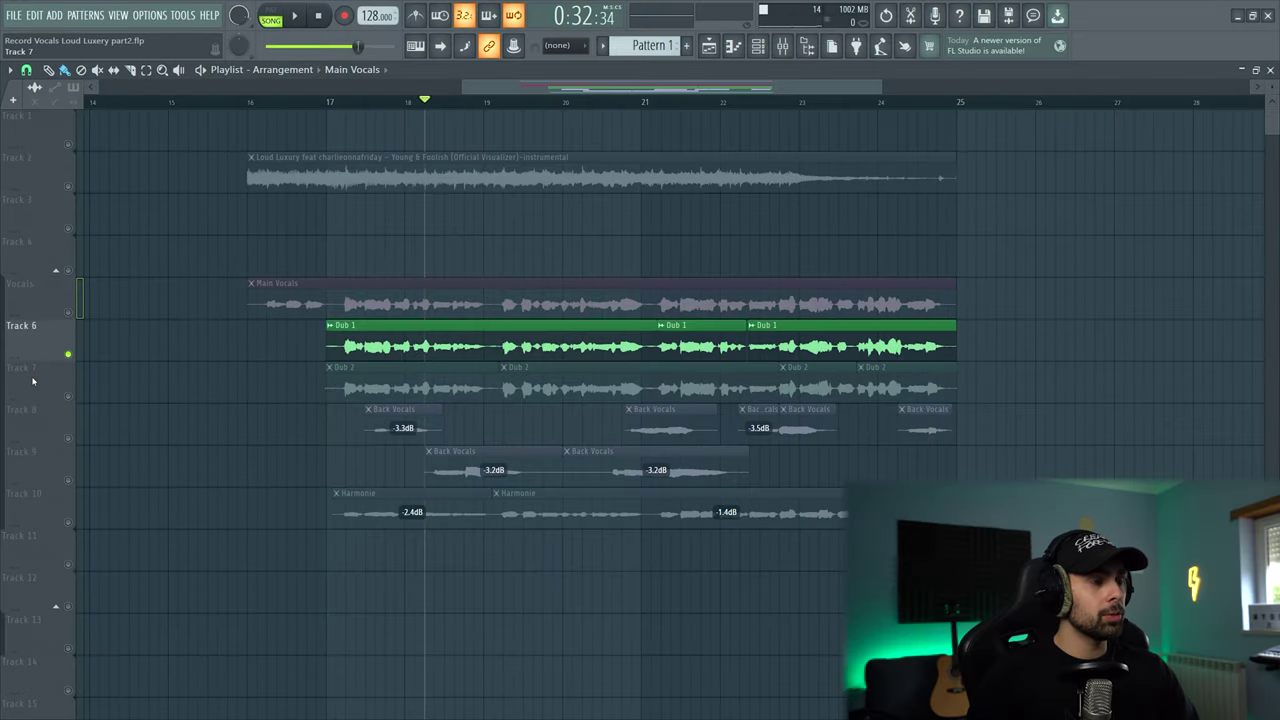
pyautogui.scroll(3, 32, 381)
pyautogui.scroll(-2, 31, 382)
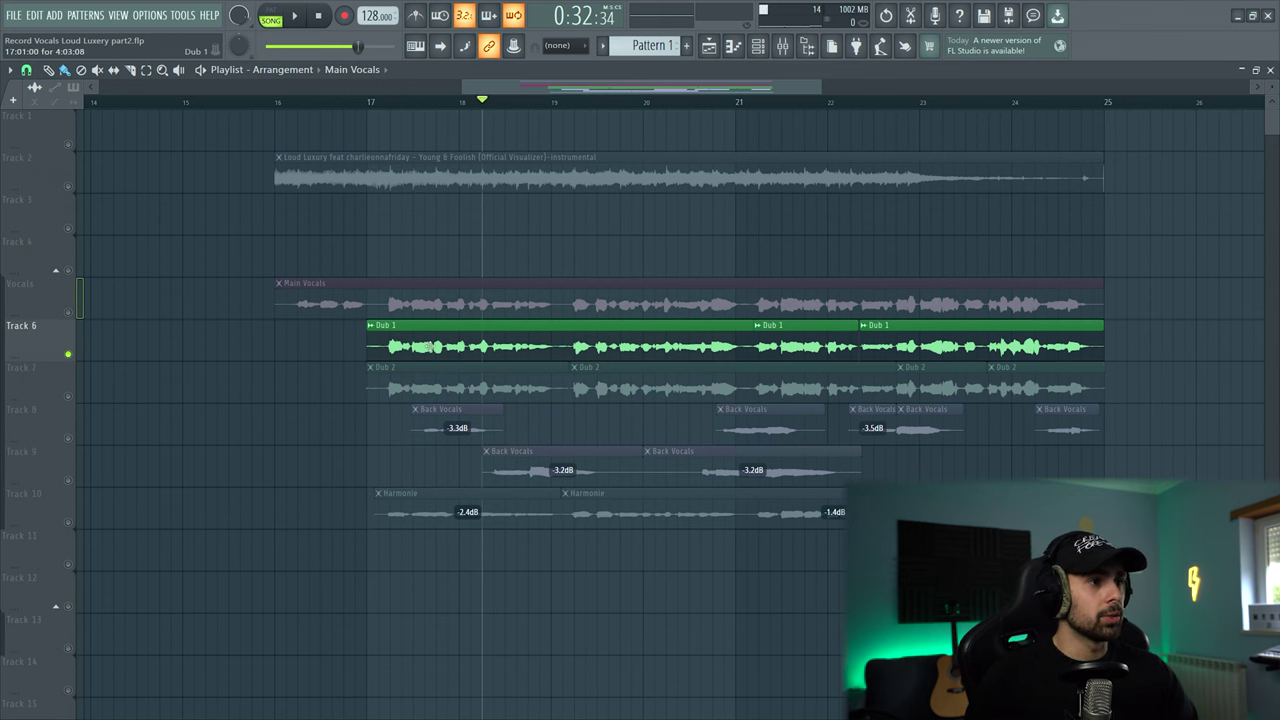
pyautogui.doubleClick(425, 347)
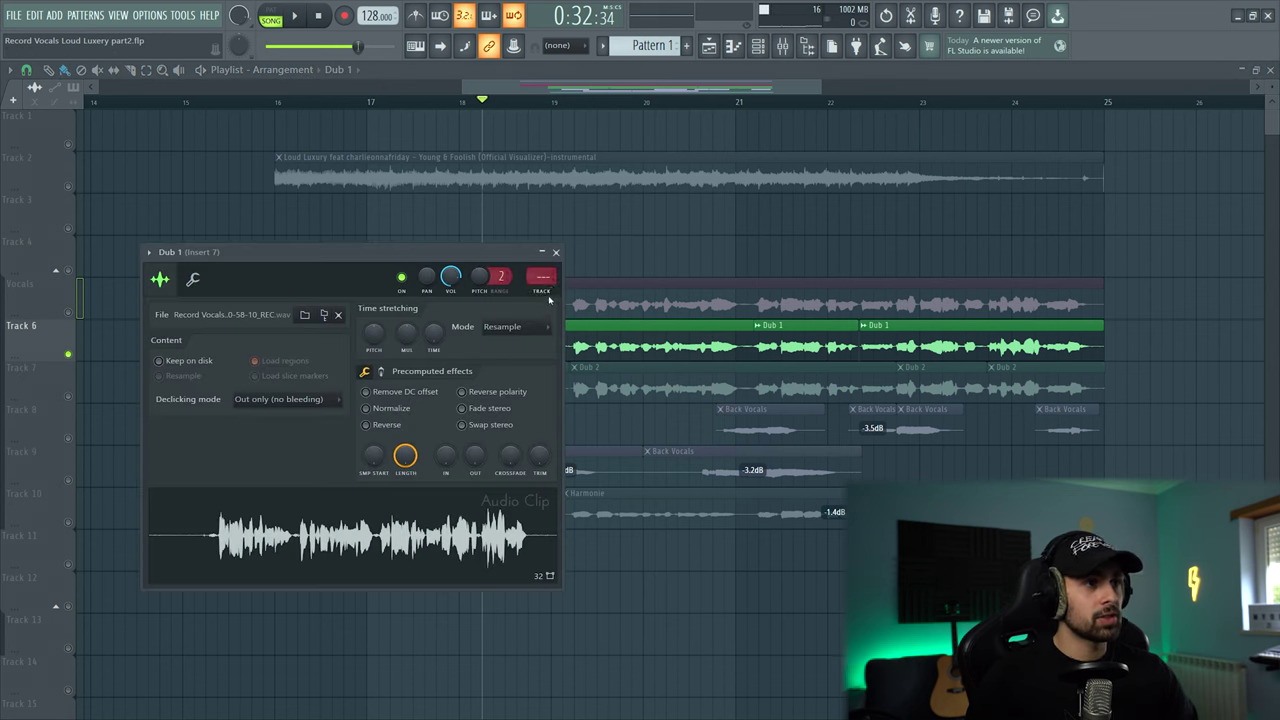
pyautogui.click(549, 291)
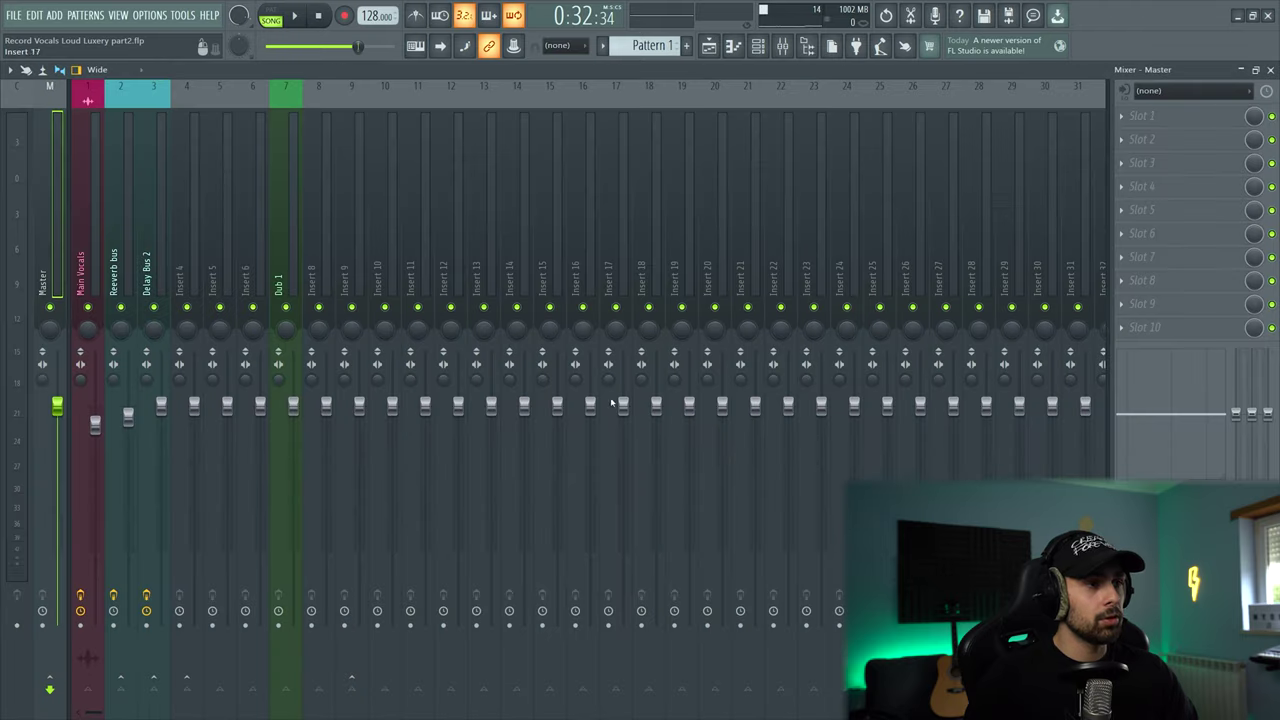
pyautogui.click(709, 50)
pyautogui.doubleClick(521, 379)
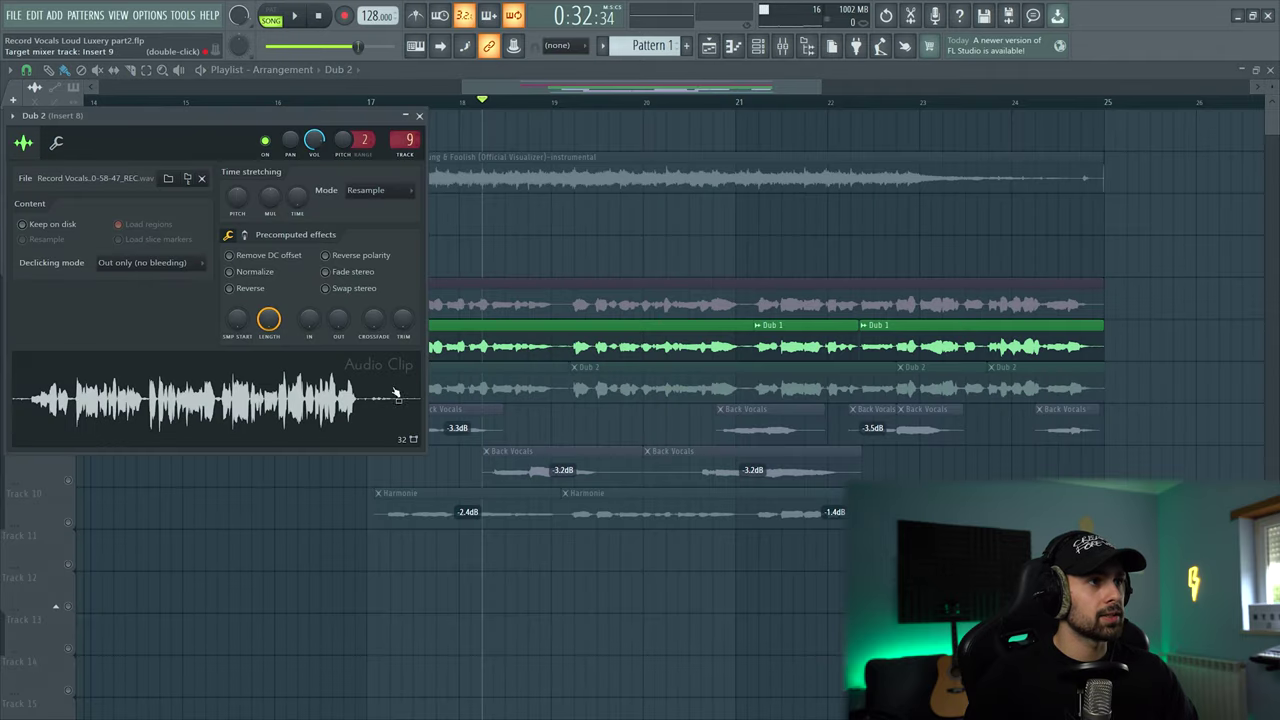
pyautogui.doubleClick(399, 146)
# - Move the Dub 1 and Dub 2 mixer tracks together to positions 4 and 5, directly beside Delay Bus 2
pyautogui.click(291, 243)
pyautogui.keyDown('ctrl'); pyautogui.keyDown('shift'); pyautogui.click(325, 241); pyautogui.keyUp('shift'); pyautogui.keyUp('ctrl')
pyautogui.hotkey('alt', 'Left')
pyautogui.hotkey('alt', 'Left')
pyautogui.hotkey('alt', 'Left')
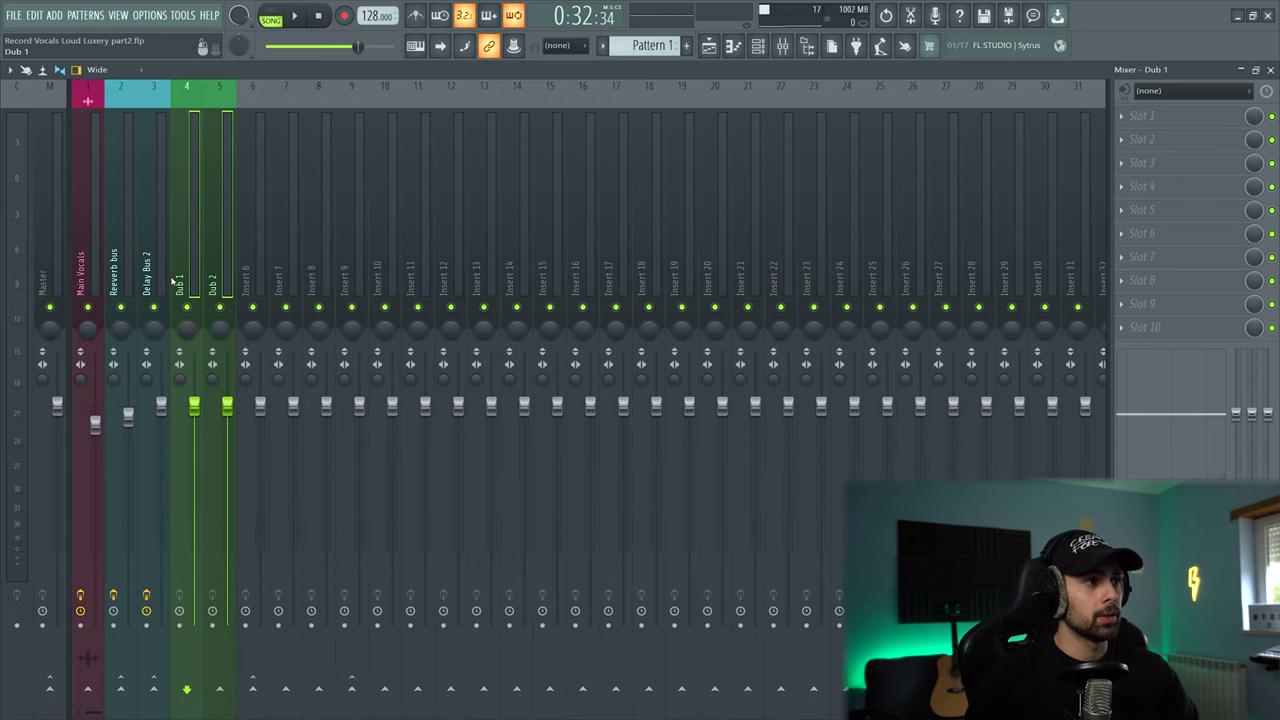
# - Copy the first Fruity Parametric EQ 2 from Main Vocals onto the Dub 1 and Dub 2 mixer tracks
pyautogui.click(87, 240)
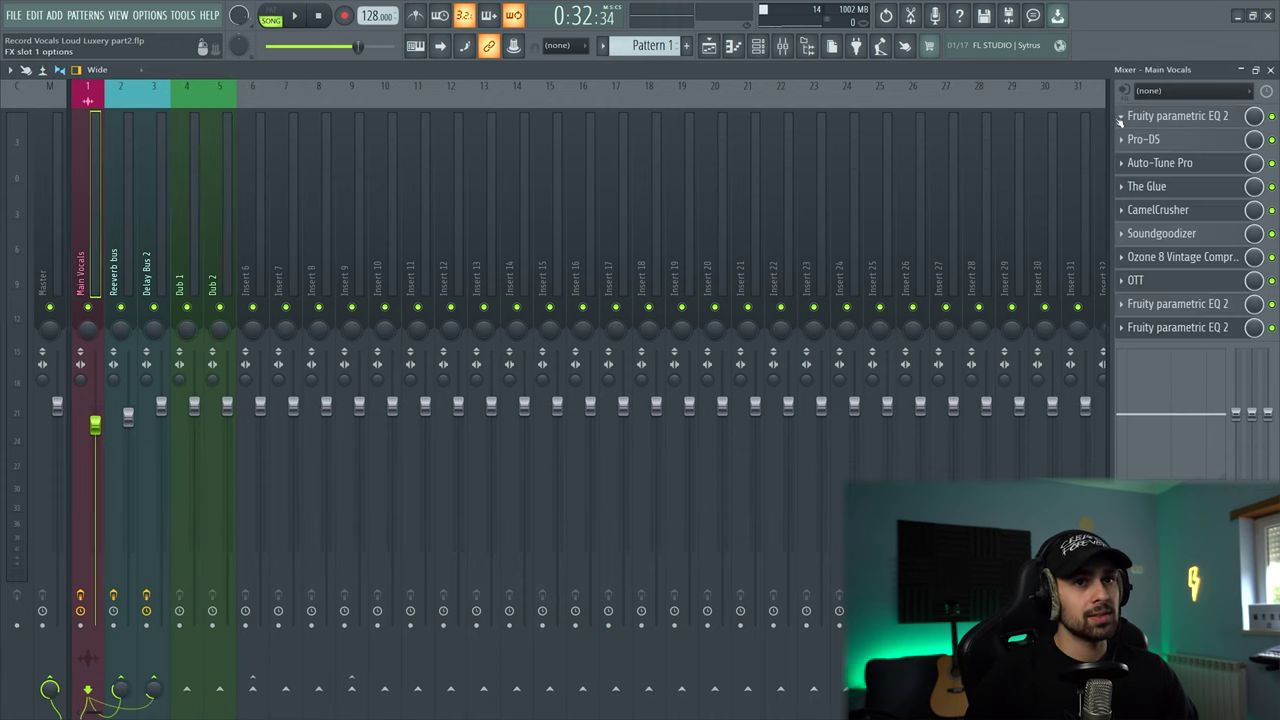
pyautogui.click(1176, 115)
pyautogui.click(987, 112)
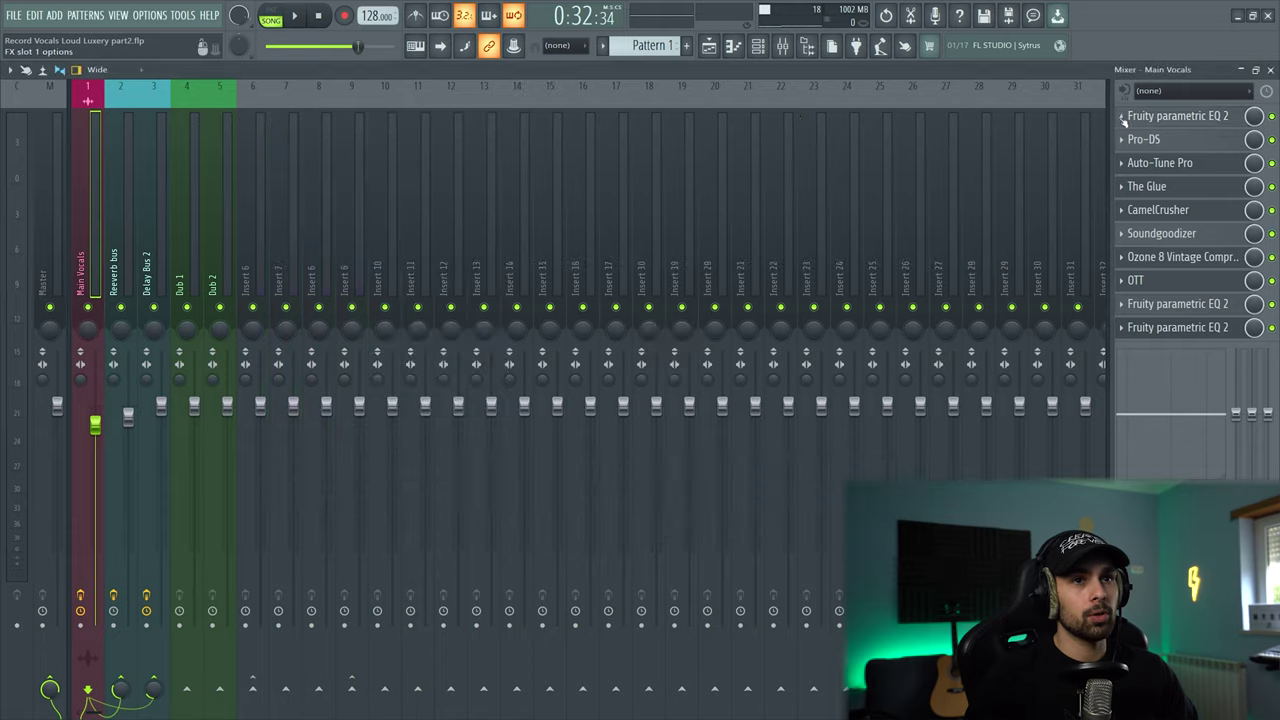
pyautogui.click(1121, 116)
pyautogui.moveTo(1137, 198); pyautogui.dragTo(165, 250)
pyautogui.click(87, 250)
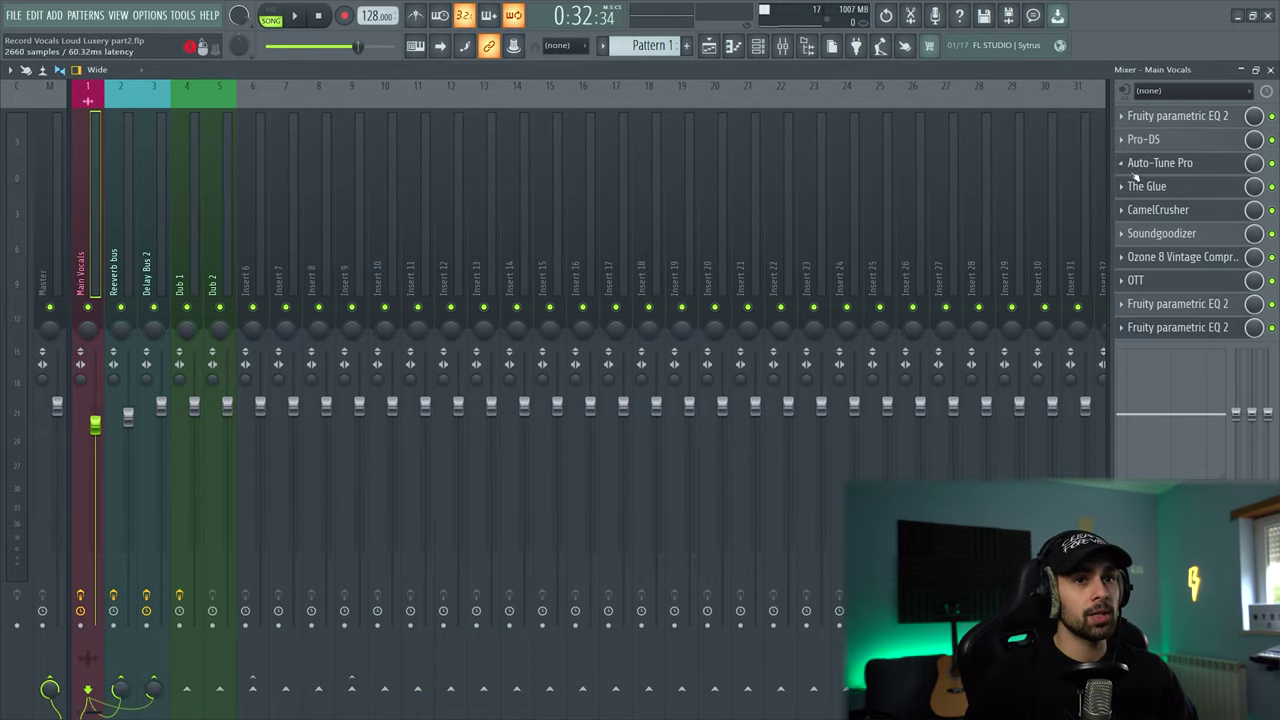
pyautogui.click(1121, 116)
pyautogui.moveTo(1140, 196); pyautogui.dragTo(220, 248)
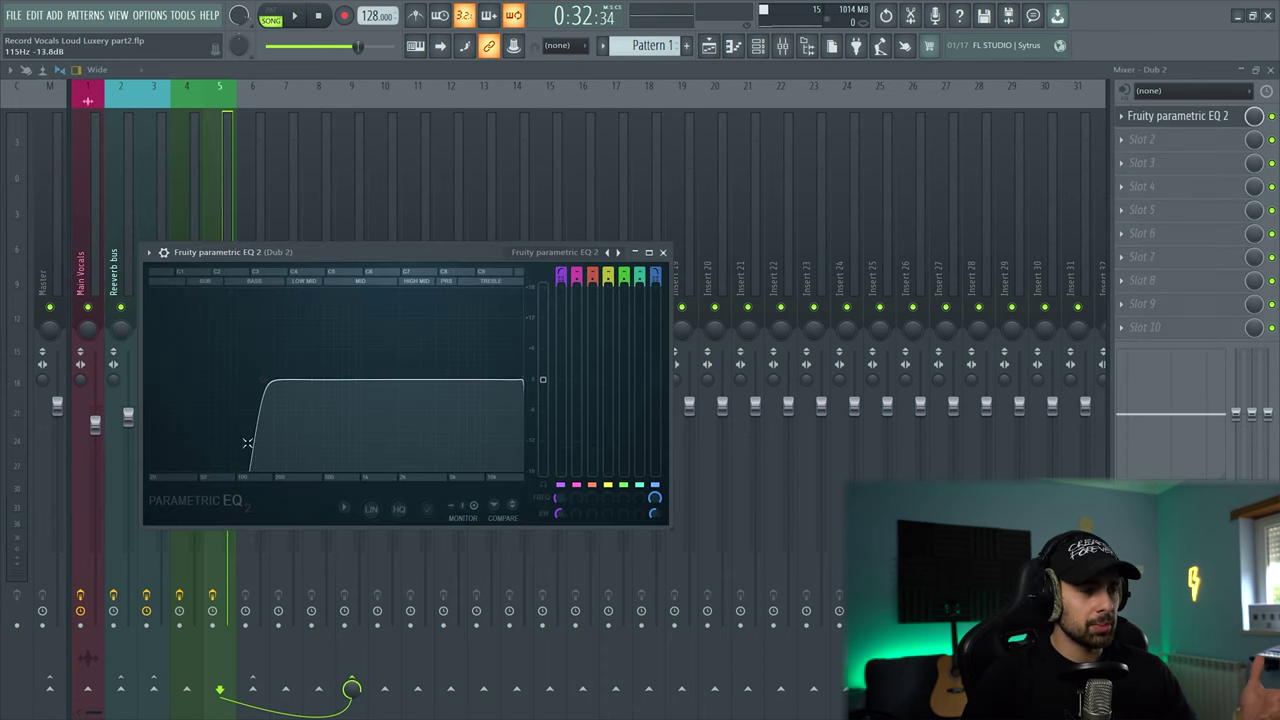
pyautogui.click(662, 252)
# - Copy Auto-Tune Pro from Main Vocals onto Dub 1 and Dub 2, and enable Use Low Latency in Dub 2's copy
pyautogui.click(94, 424)
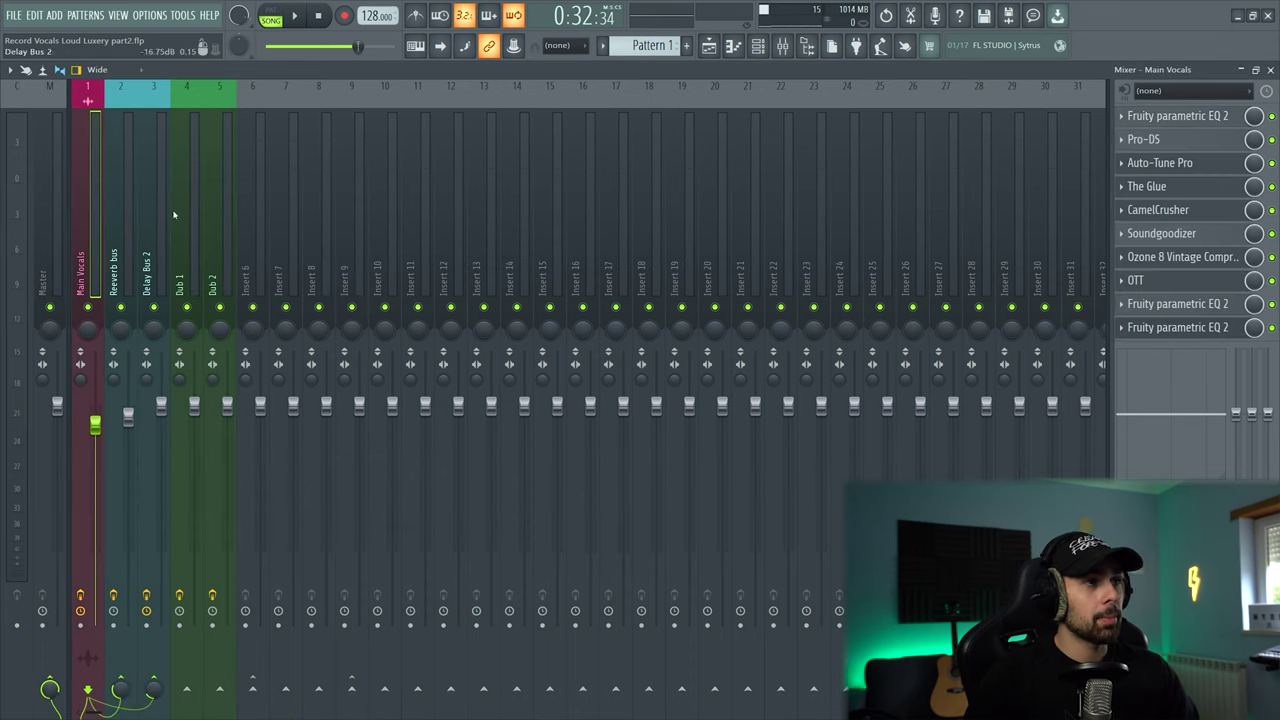
pyautogui.click(1121, 163)
pyautogui.moveTo(1145, 241); pyautogui.dragTo(180, 240)
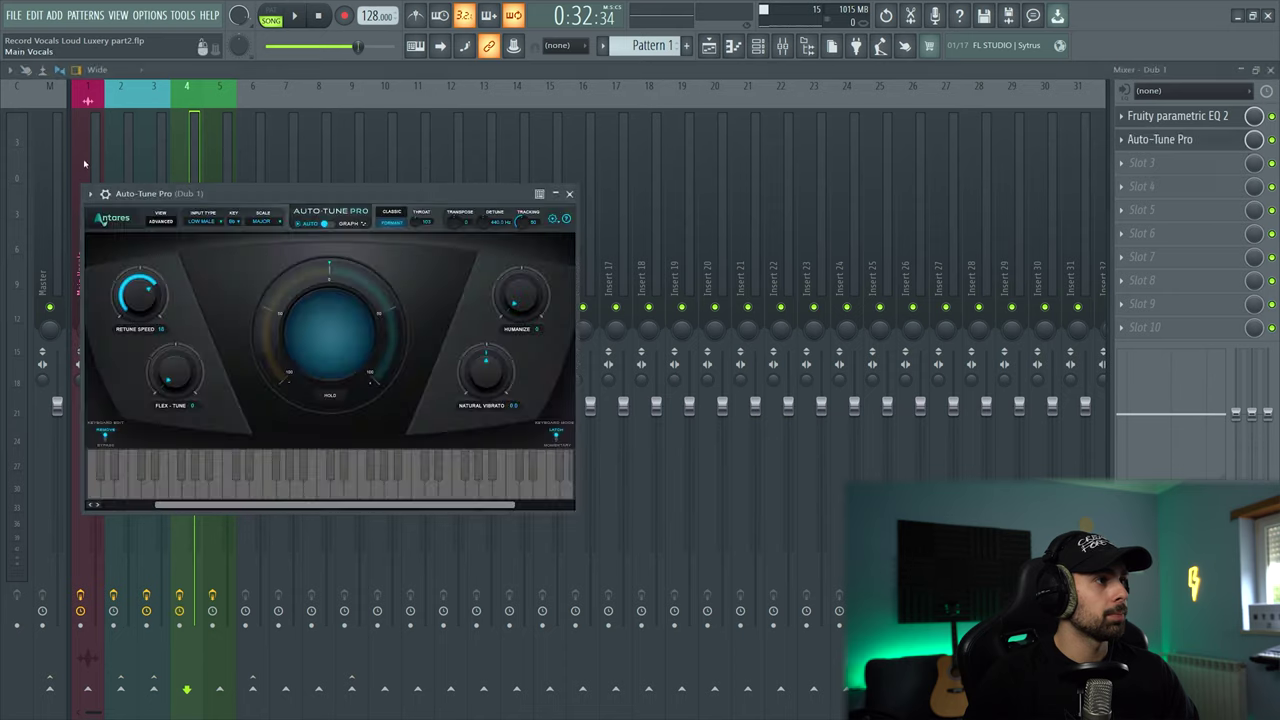
pyautogui.click(84, 163)
pyautogui.click(1121, 163)
pyautogui.moveTo(1147, 241); pyautogui.dragTo(214, 238)
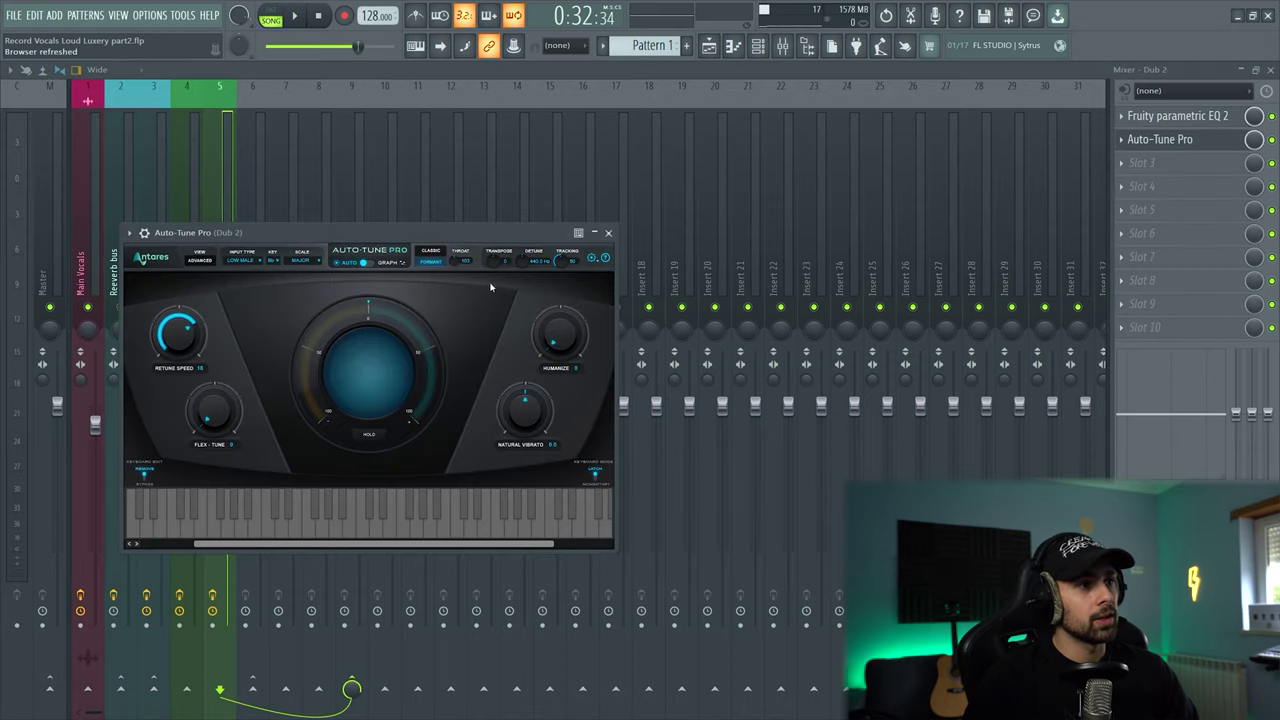
pyautogui.click(590, 258)
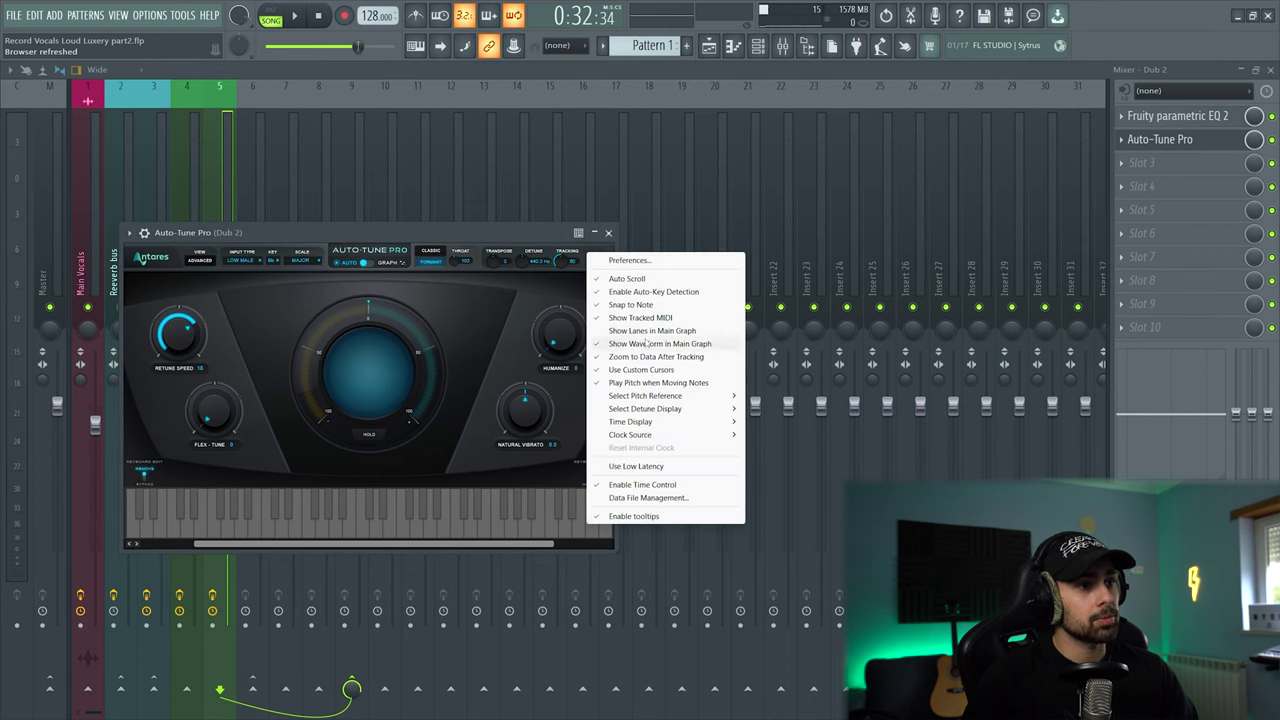
pyautogui.click(627, 467)
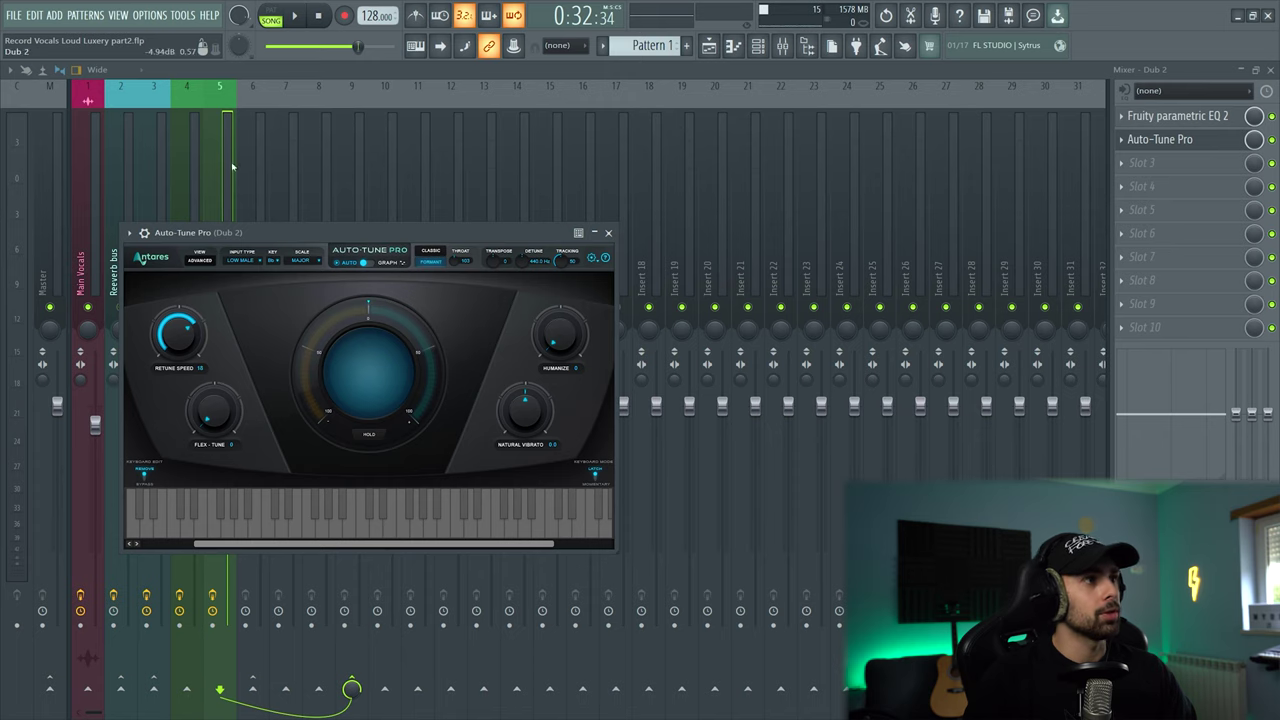
# - Play Dub 1 and set the retune speed of its Auto-Tune Pro to about 8 ms
pyautogui.click(190, 167)
pyautogui.click(709, 46)
pyautogui.press('space')
pyautogui.press('F9')
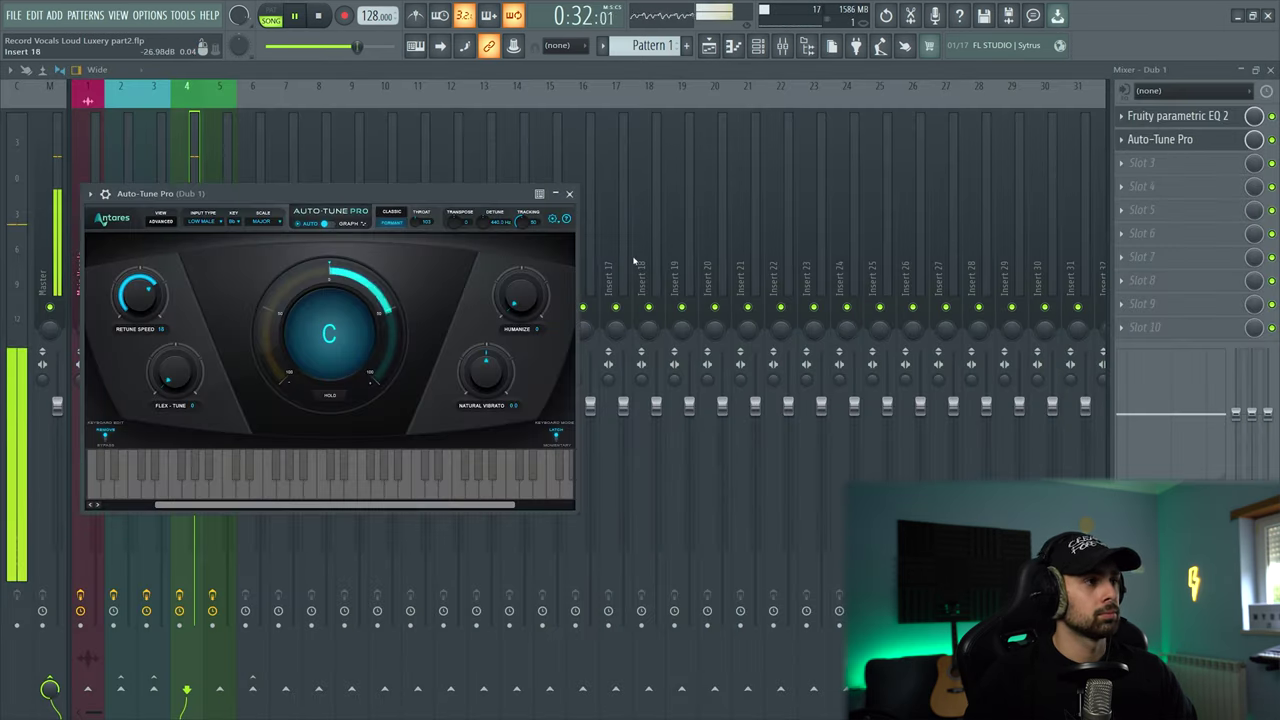
pyautogui.moveTo(142, 312); pyautogui.dragTo(152, 300)
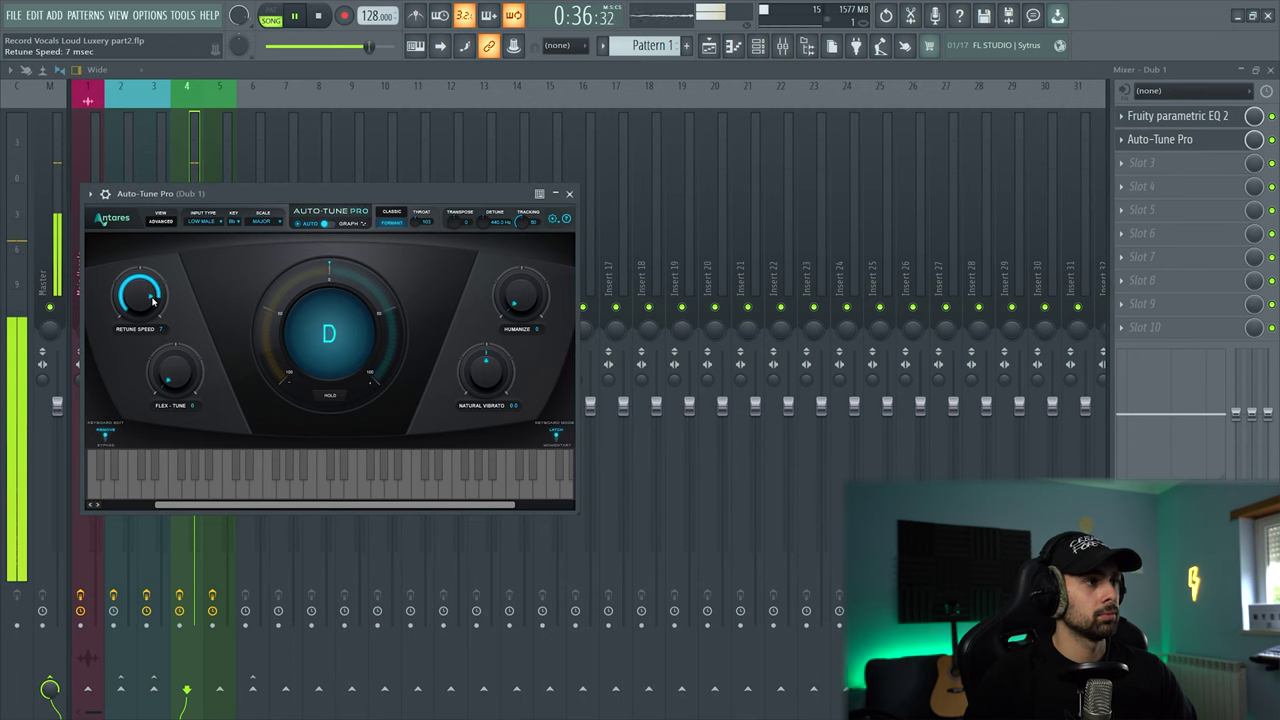
pyautogui.moveTo(152, 298); pyautogui.dragTo(152, 301)
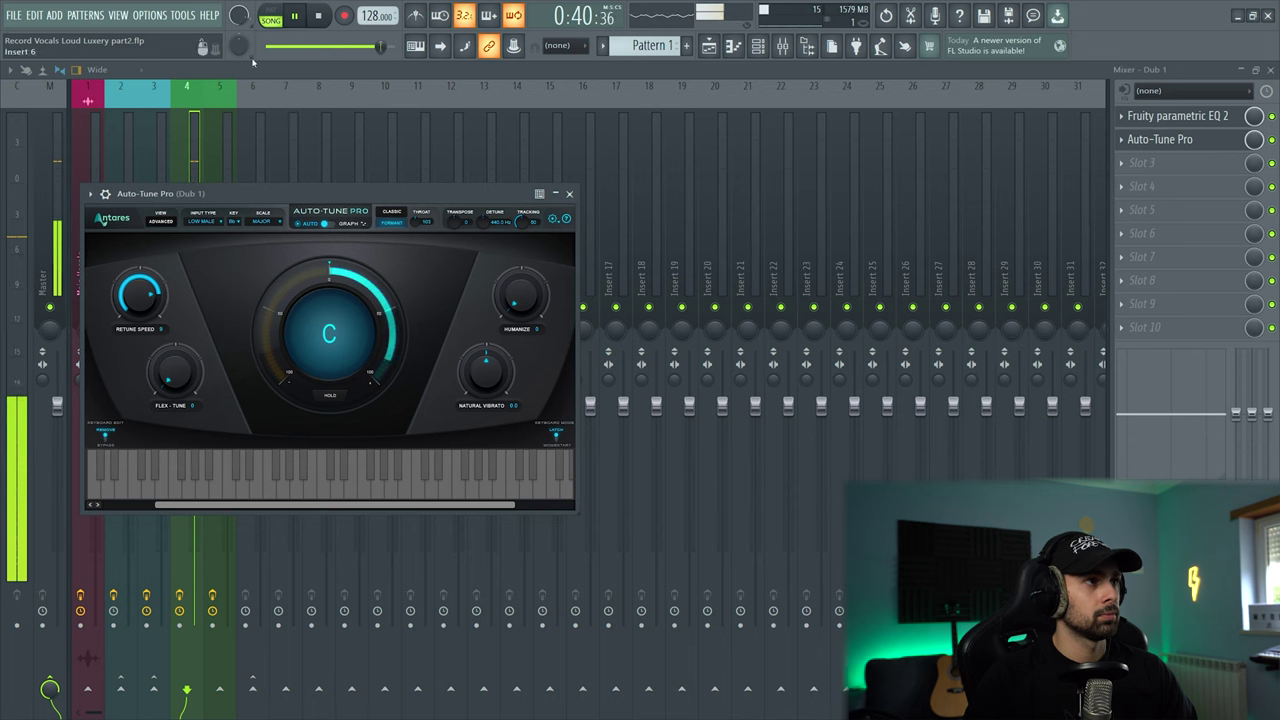
pyautogui.press('space')
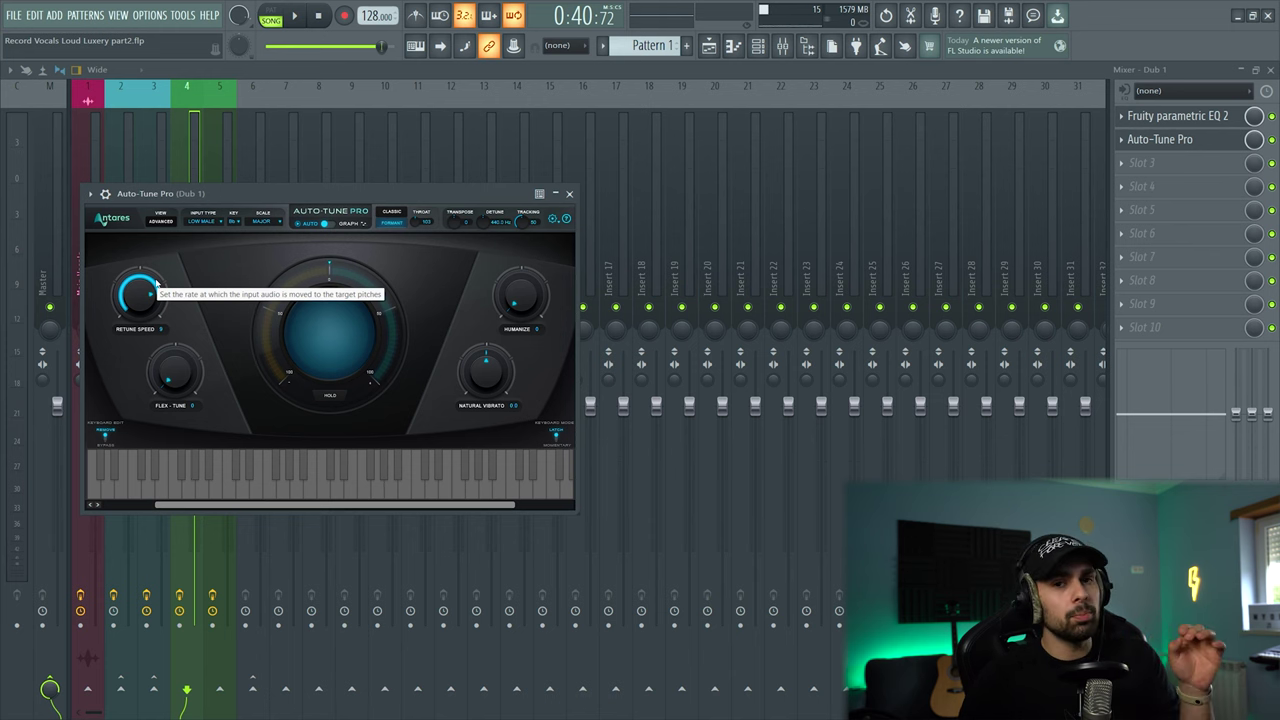
# - Play Dub 2 soloed on Track 7 and set the retune speed of its Auto-Tune Pro to 8 ms
pyautogui.click(230, 170)
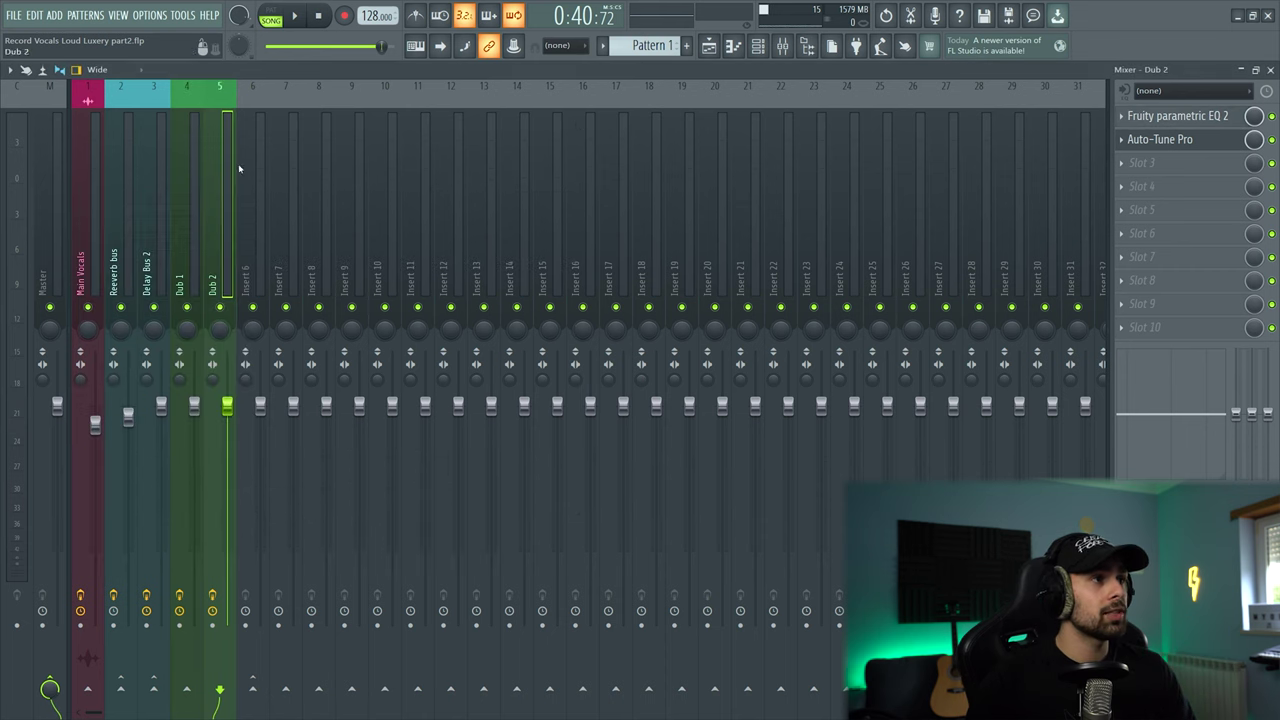
pyautogui.click(712, 49)
pyautogui.press('space')
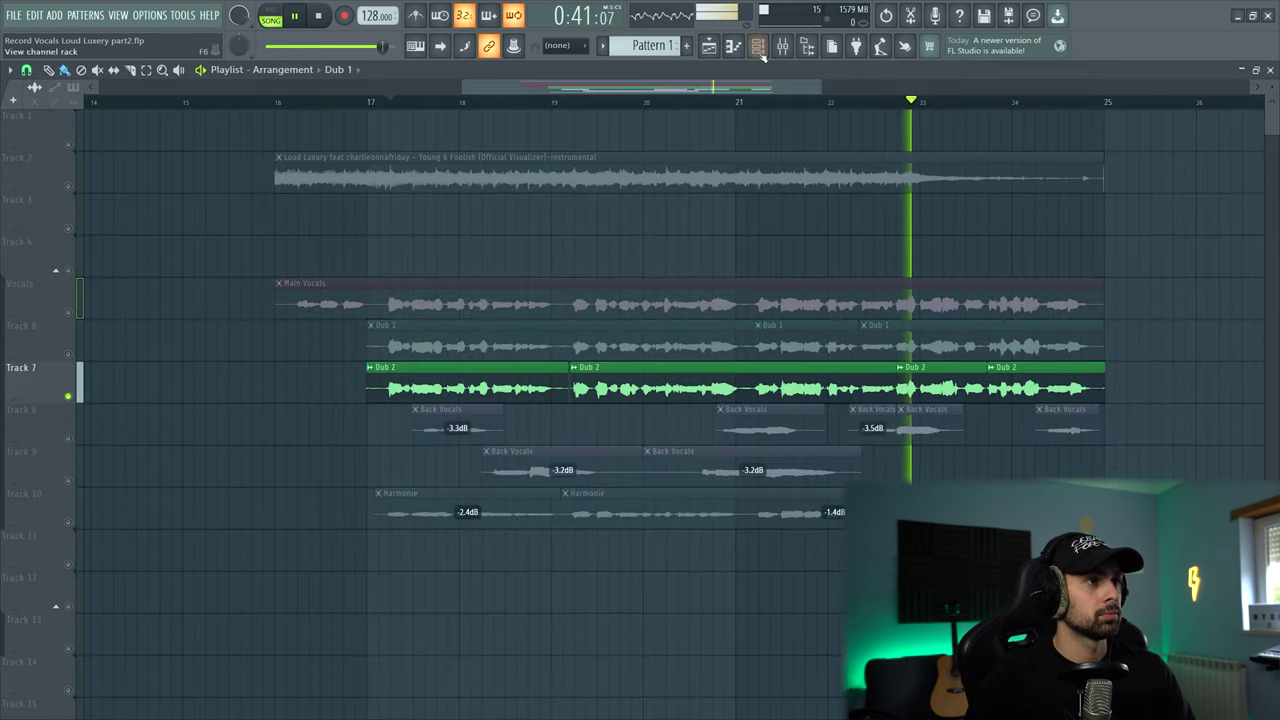
pyautogui.press('F9')
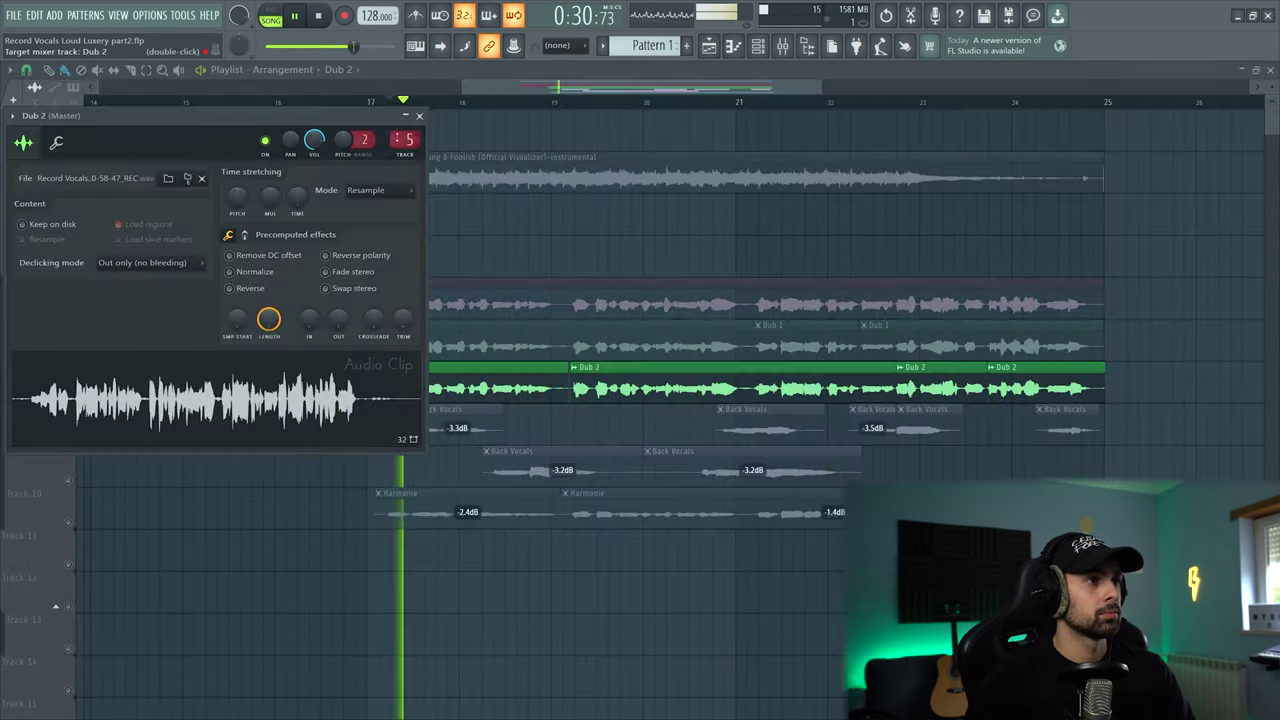
pyautogui.press('F9')
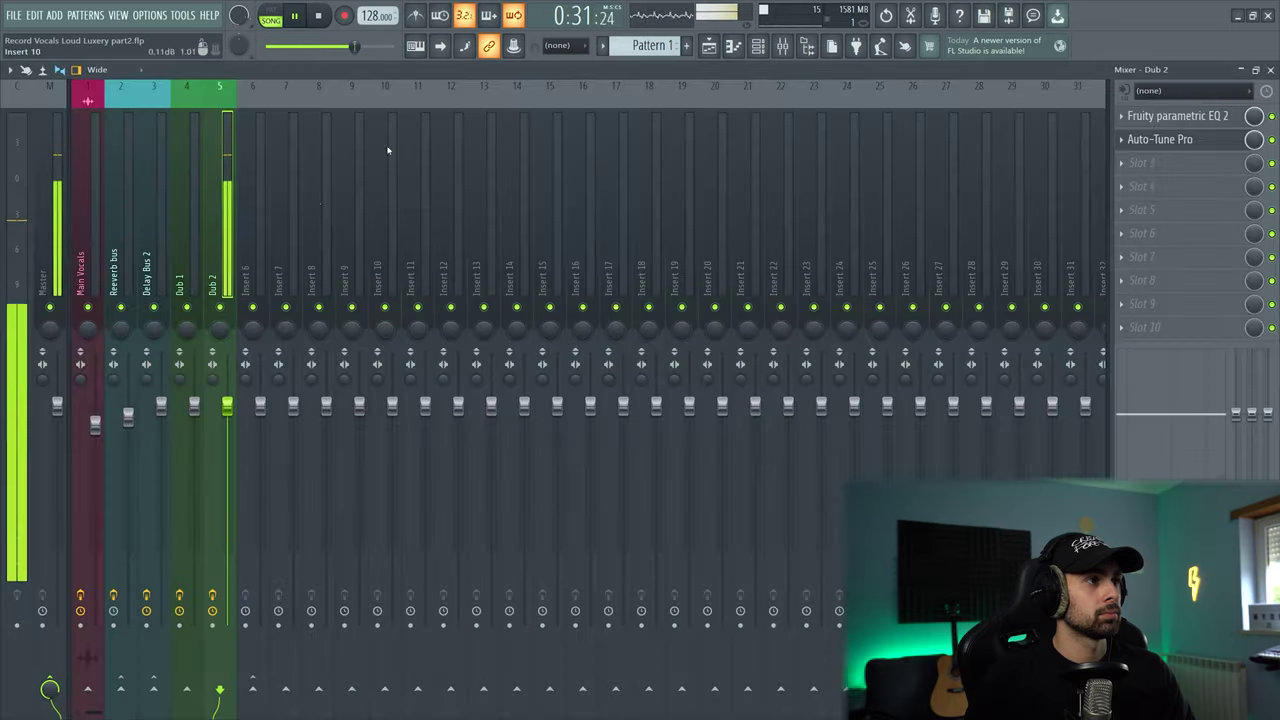
pyautogui.click(1160, 139)
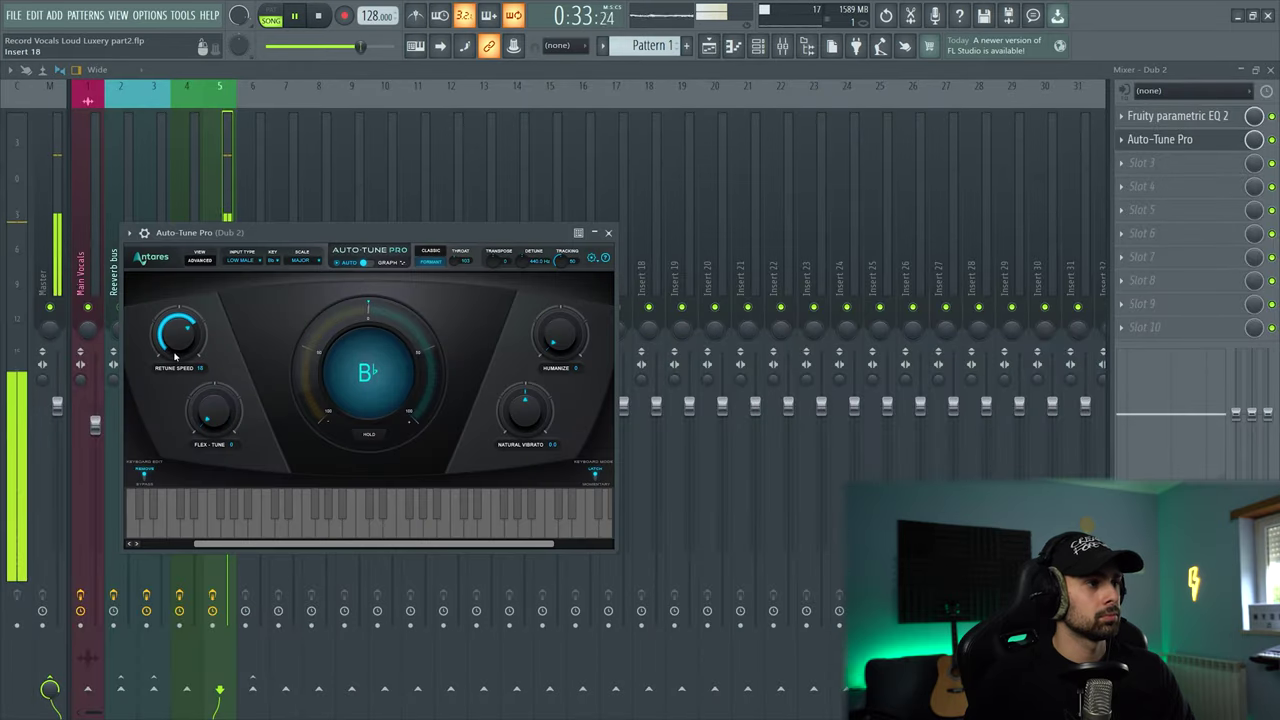
pyautogui.moveTo(180, 333); pyautogui.dragTo(181, 348)
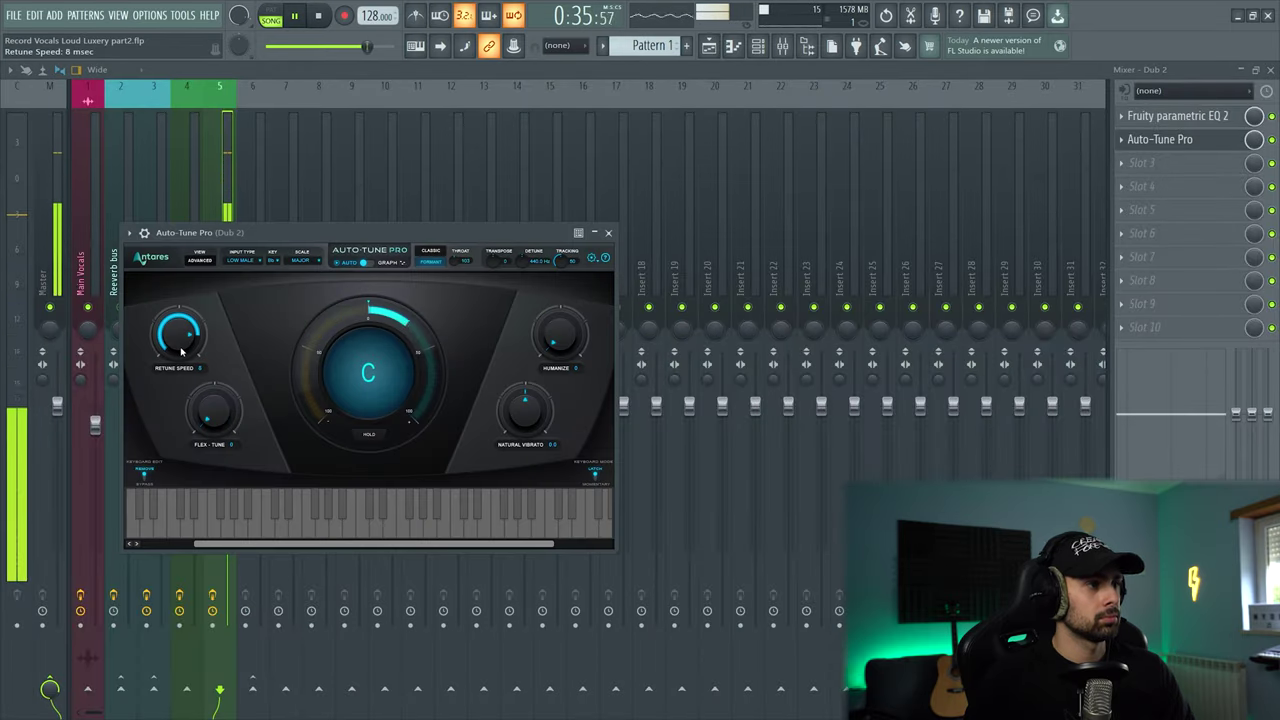
# - Close Dub 2's Auto-Tune Pro, unmute Track 6 alongside Track 7, and play both dubs together
pyautogui.click(608, 232)
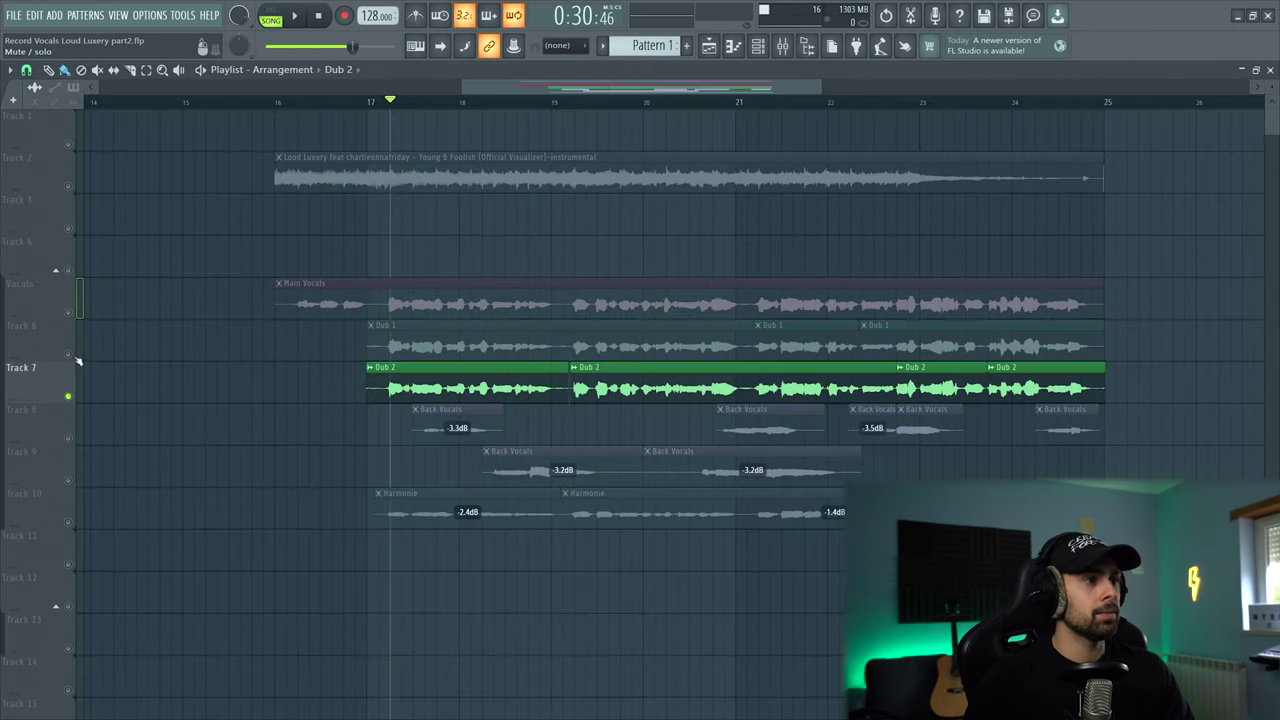
pyautogui.click(80, 350)
pyautogui.press('space')
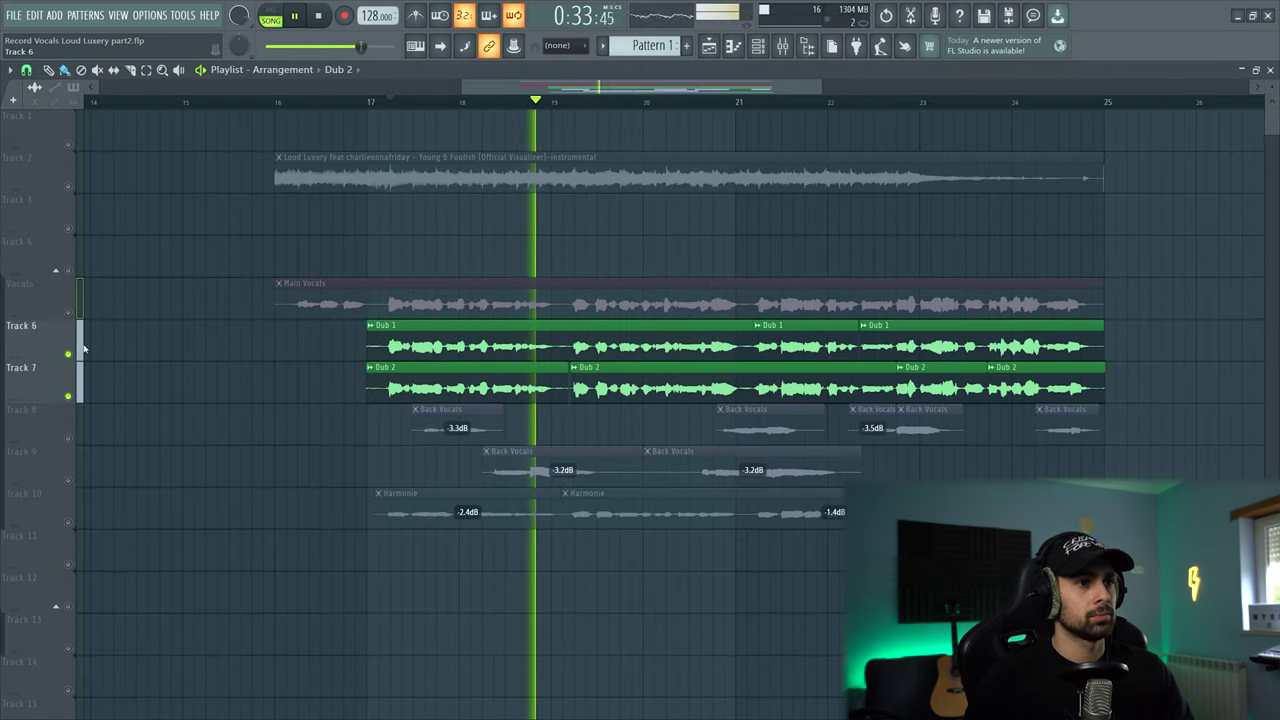
pyautogui.press('space')
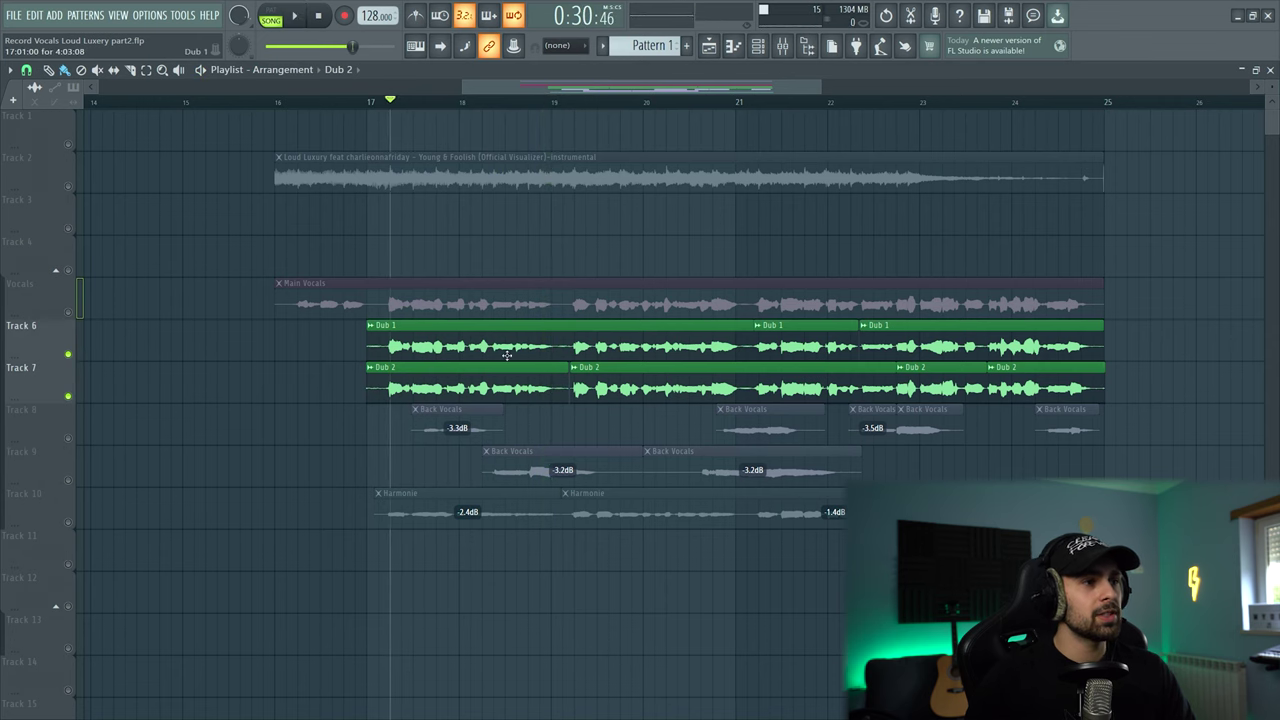
# - Pan the Dub 1 mixer track to the left and play it soloed
pyautogui.click(782, 45)
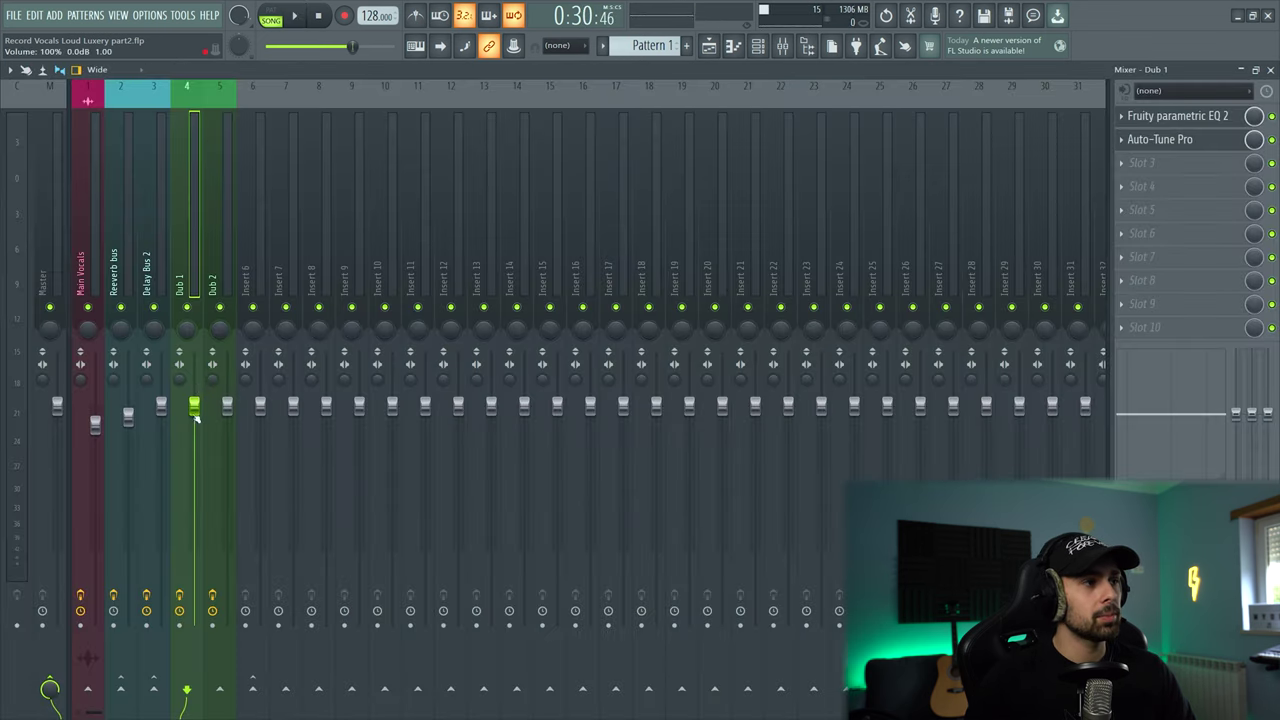
pyautogui.press('space')
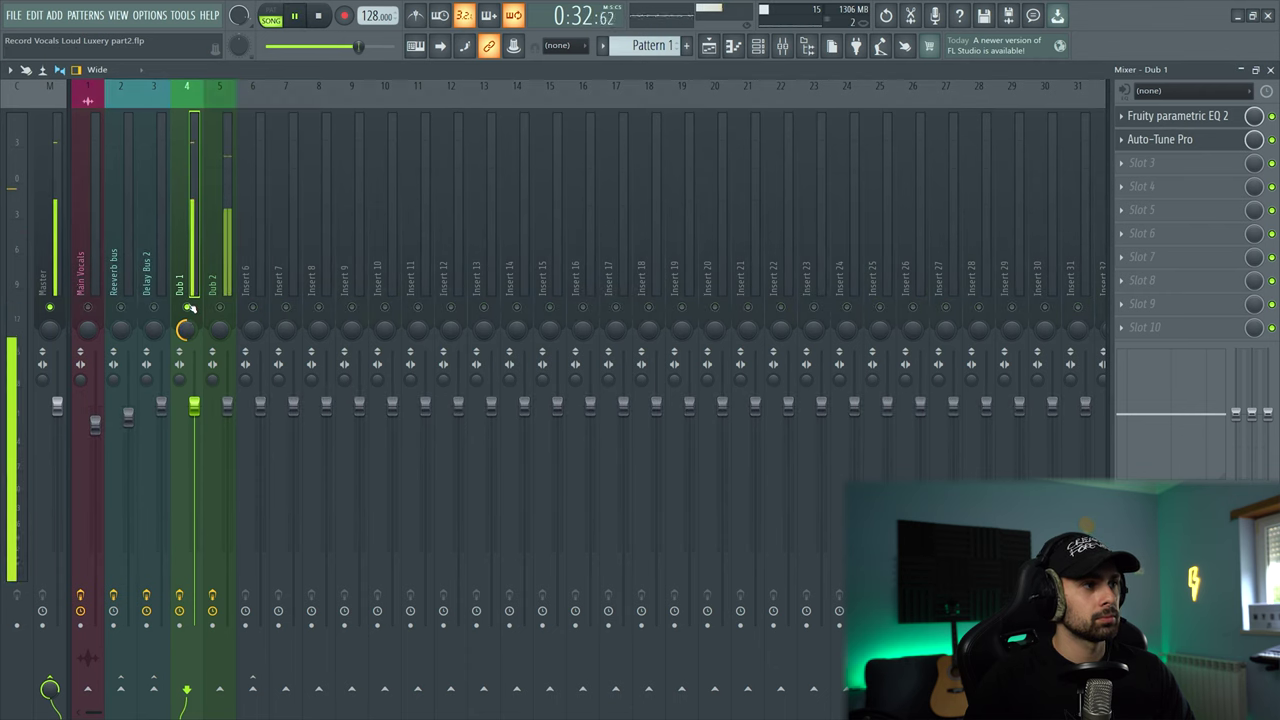
pyautogui.press('space')
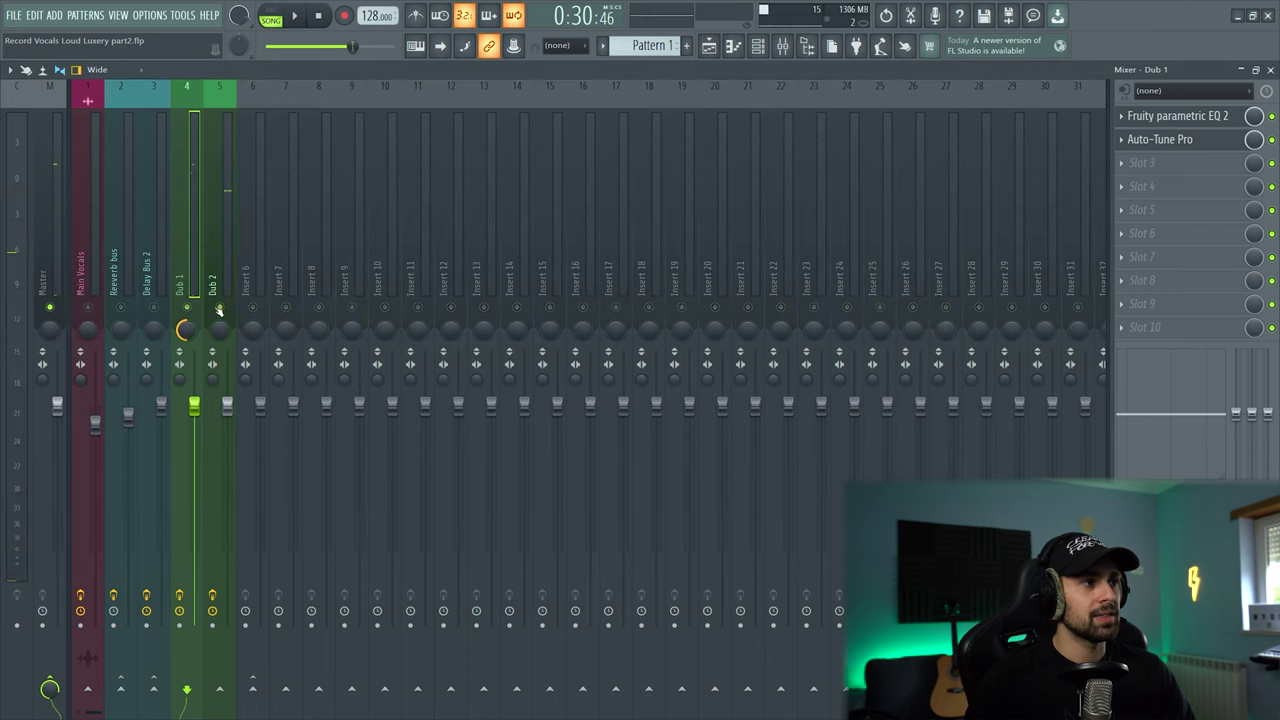
# - Pan the Dub 2 mixer track to the right and play it soloed, then together with Dub 1
pyautogui.press('space')
pyautogui.moveTo(223, 338); pyautogui.dragTo(223, 270)
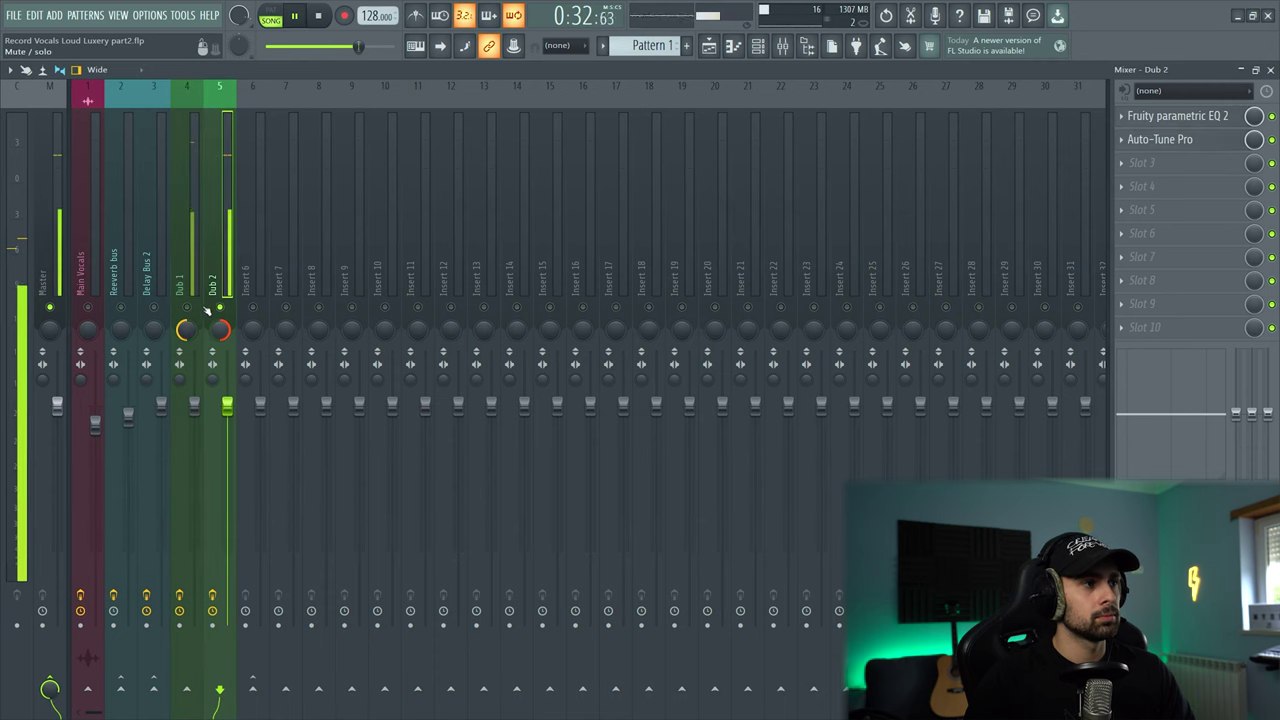
pyautogui.press('space')
pyautogui.press('space')
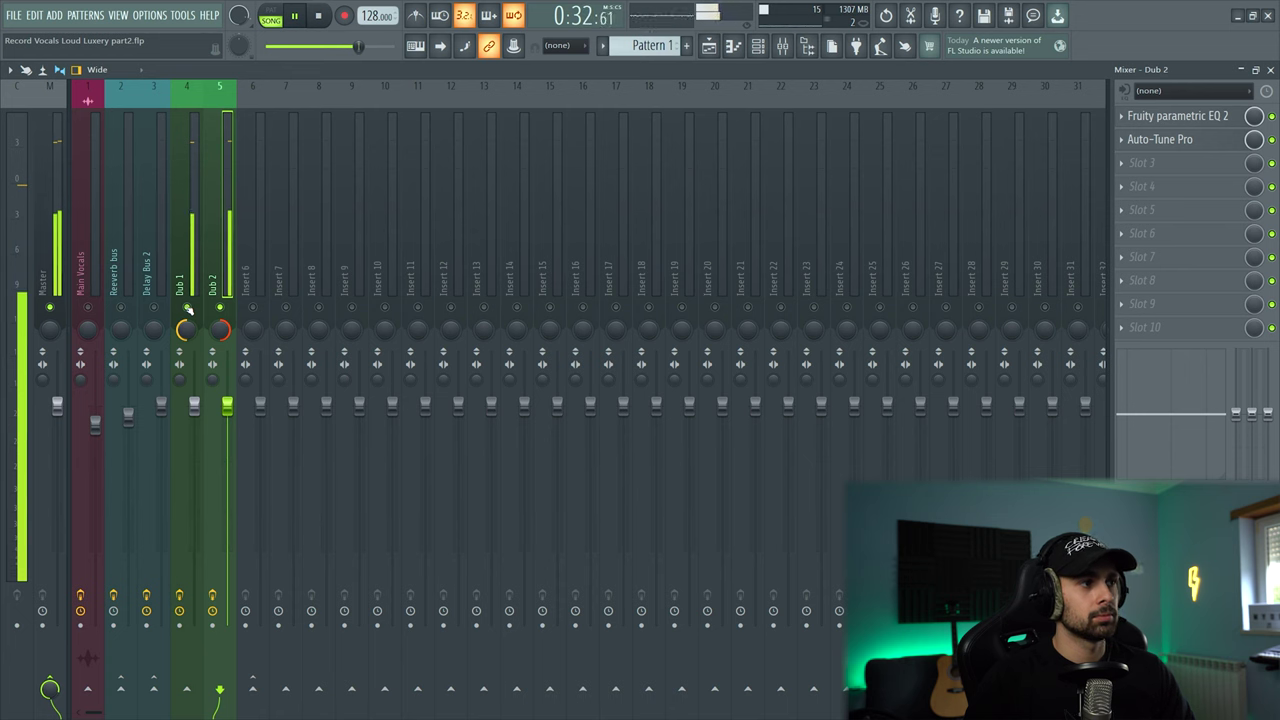
pyautogui.press('space')
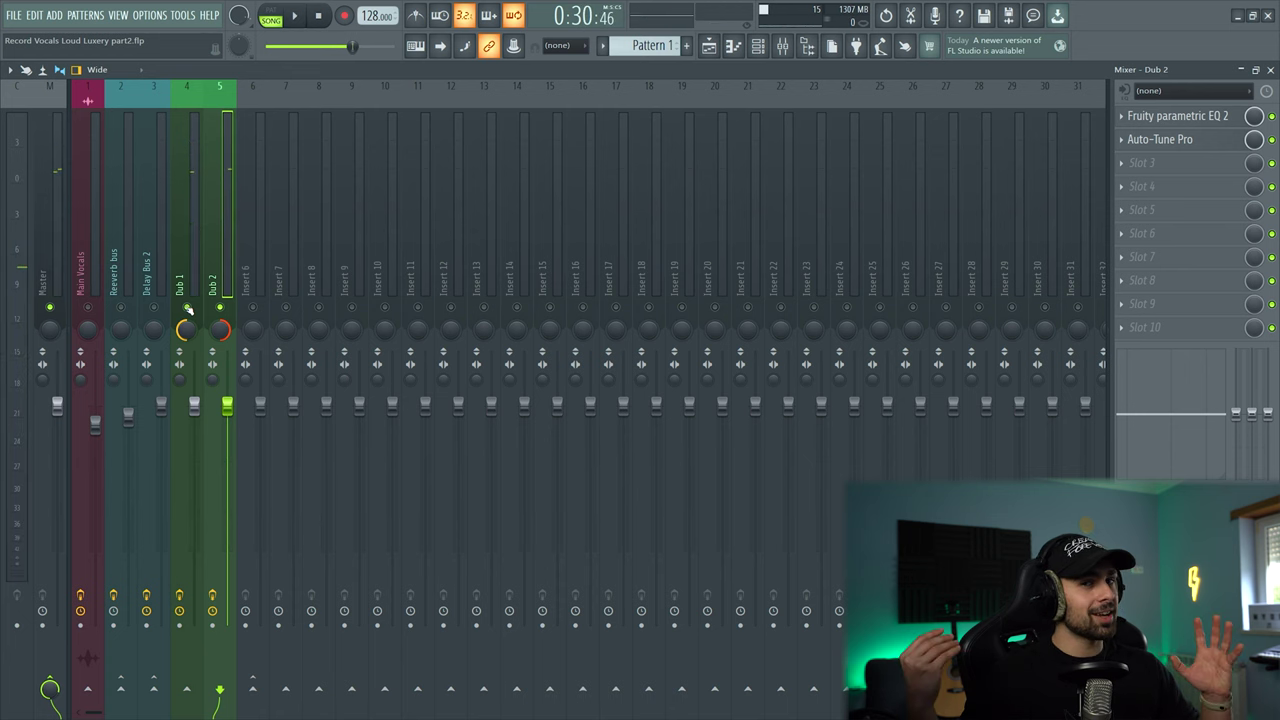
# - Select the Dub 1 and Dub 2 mixer tracks and route them to Insert 6 only
pyautogui.click(178, 255)
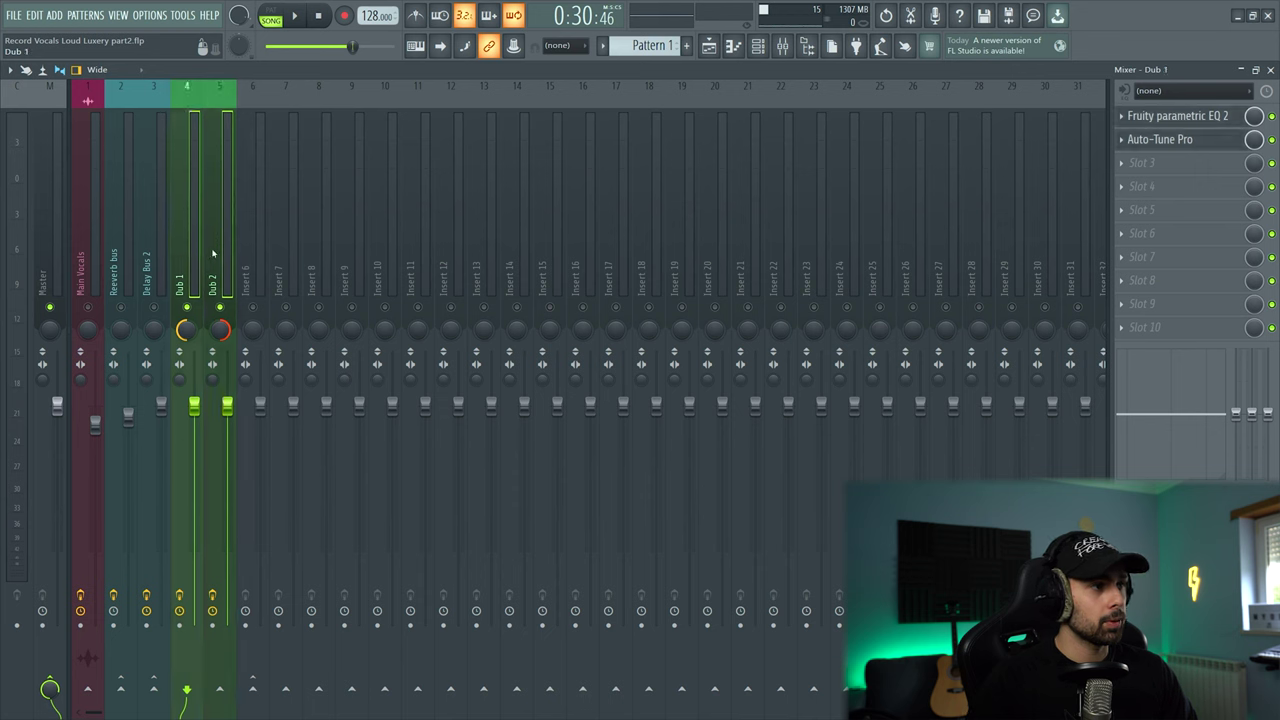
pyautogui.rightClick(254, 692)
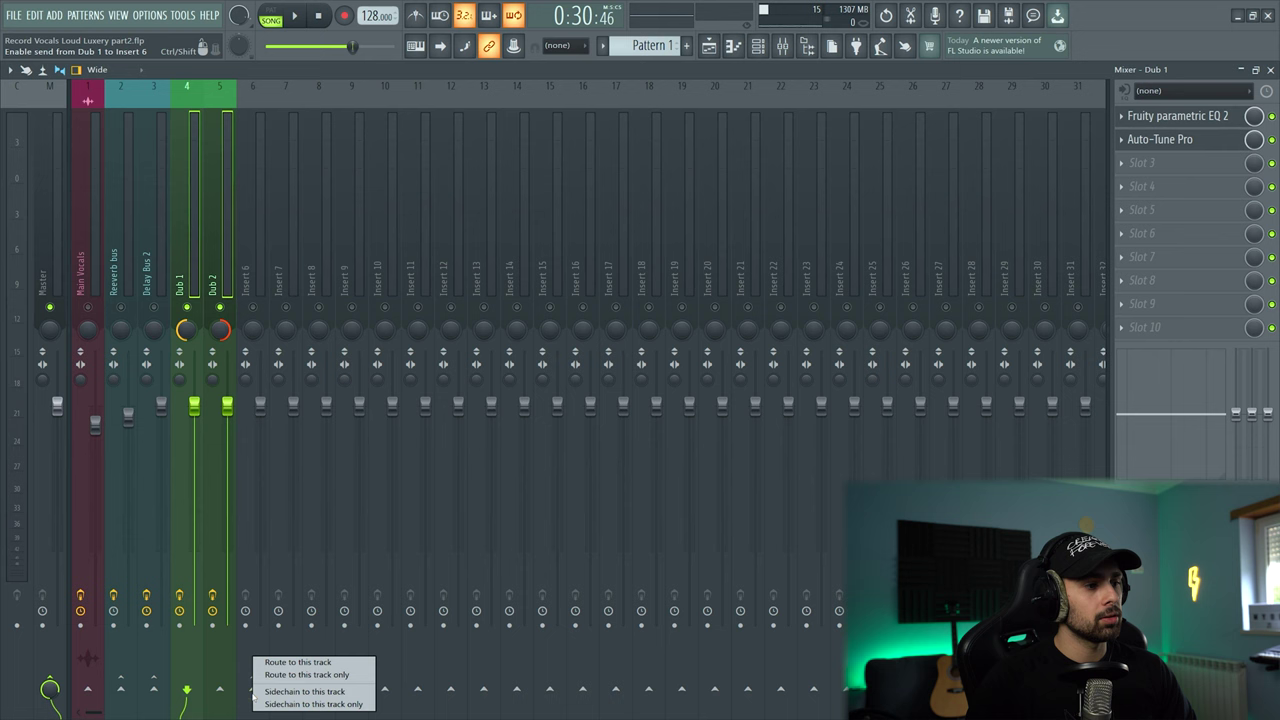
pyautogui.click(316, 677)
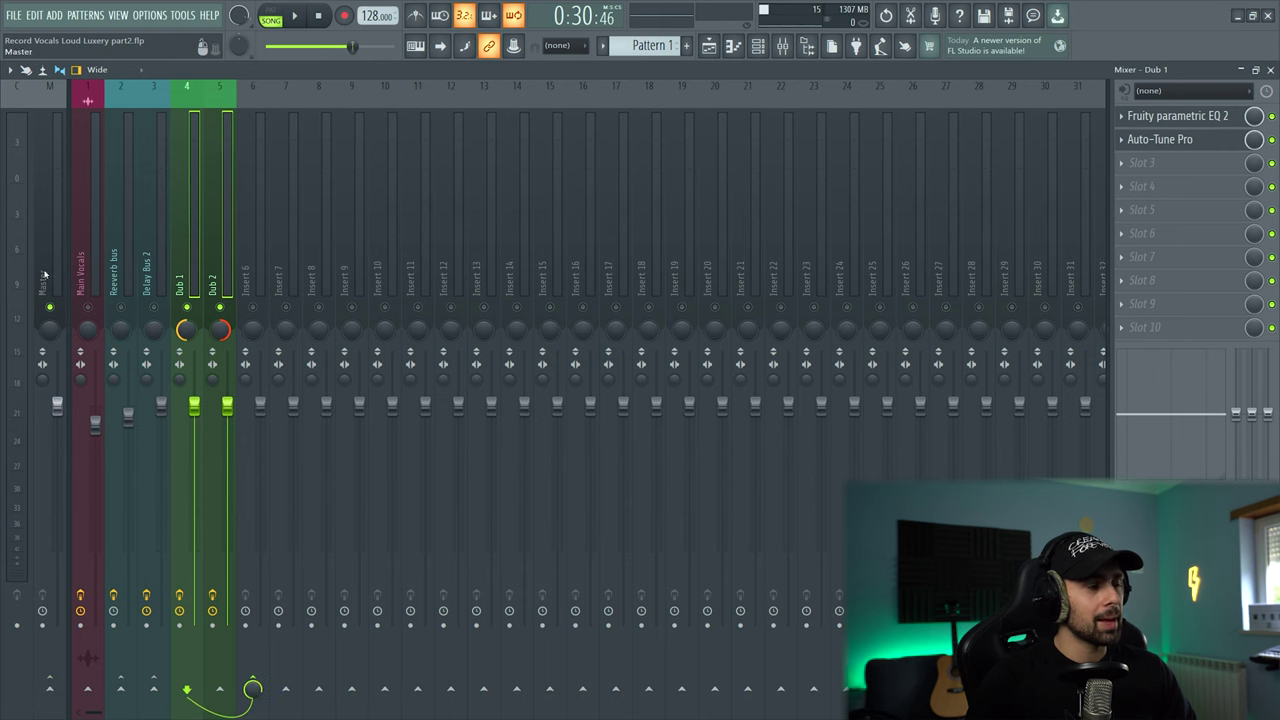
# - Rename mixer track Insert 6 as Dubs Bus and check Dub 1's routing to it
pyautogui.click(250, 246)
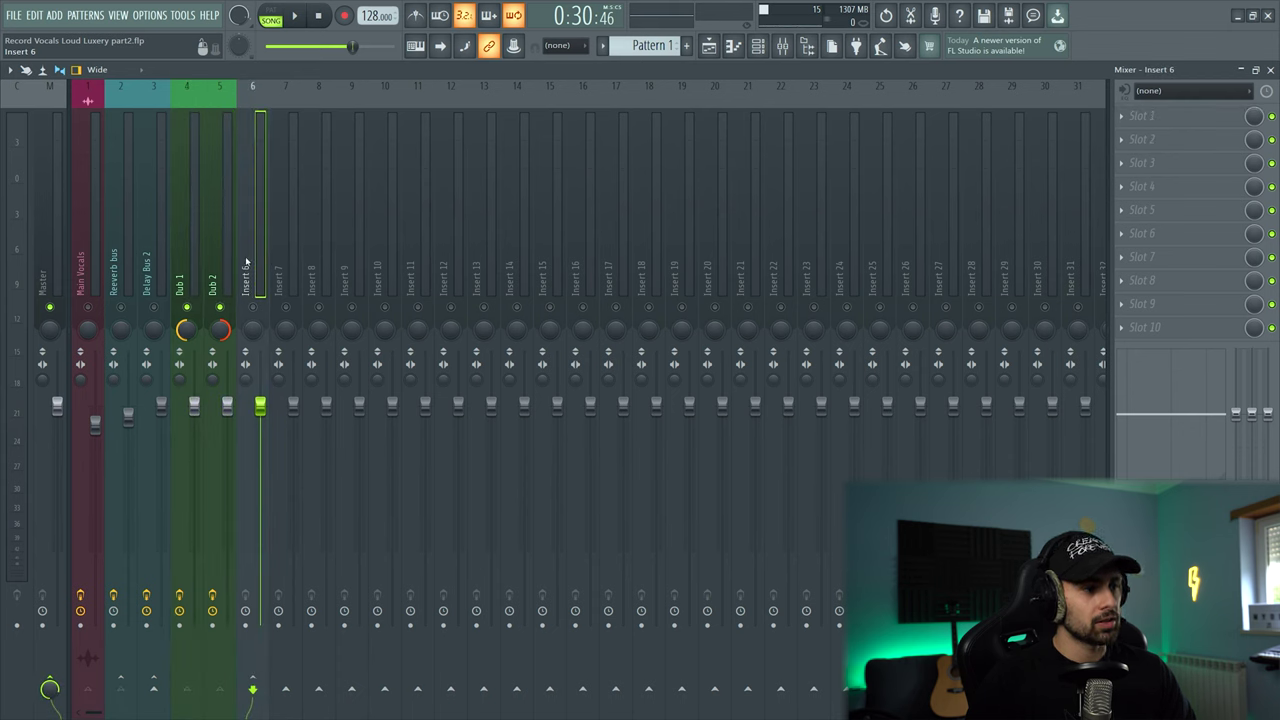
pyautogui.doubleClick(251, 246)
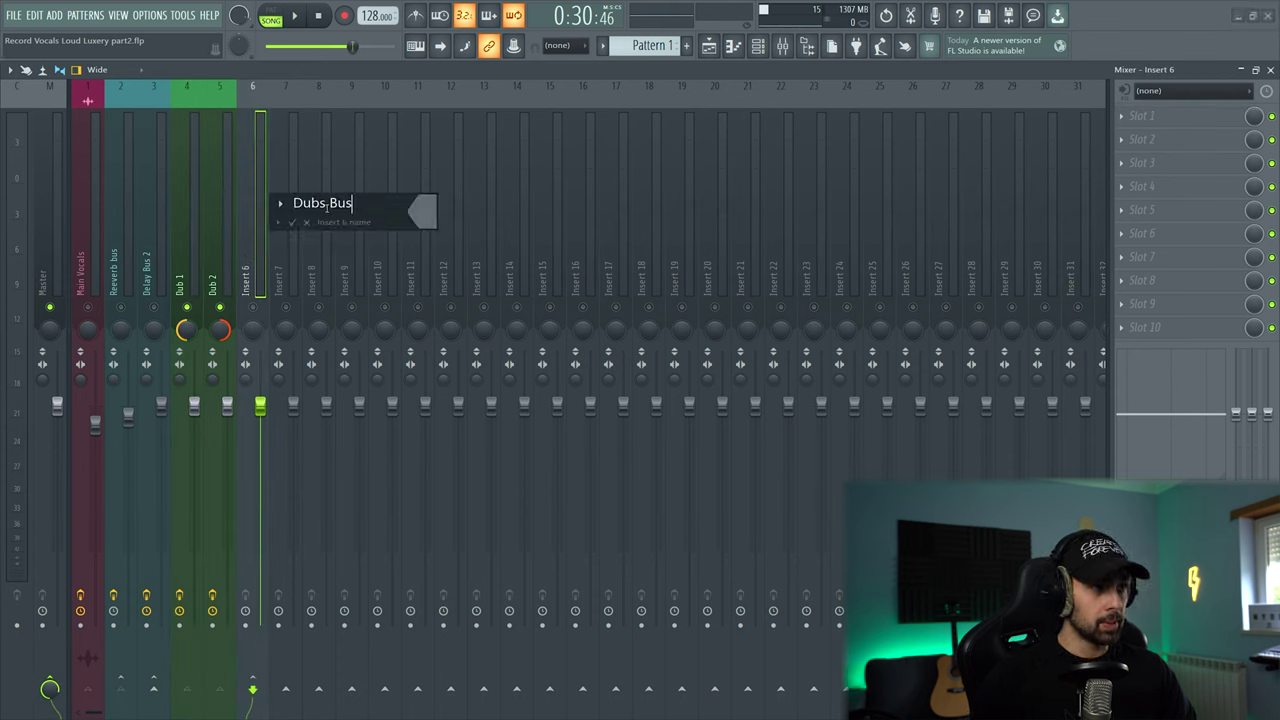
pyautogui.press('Return')
pyautogui.click(180, 287)
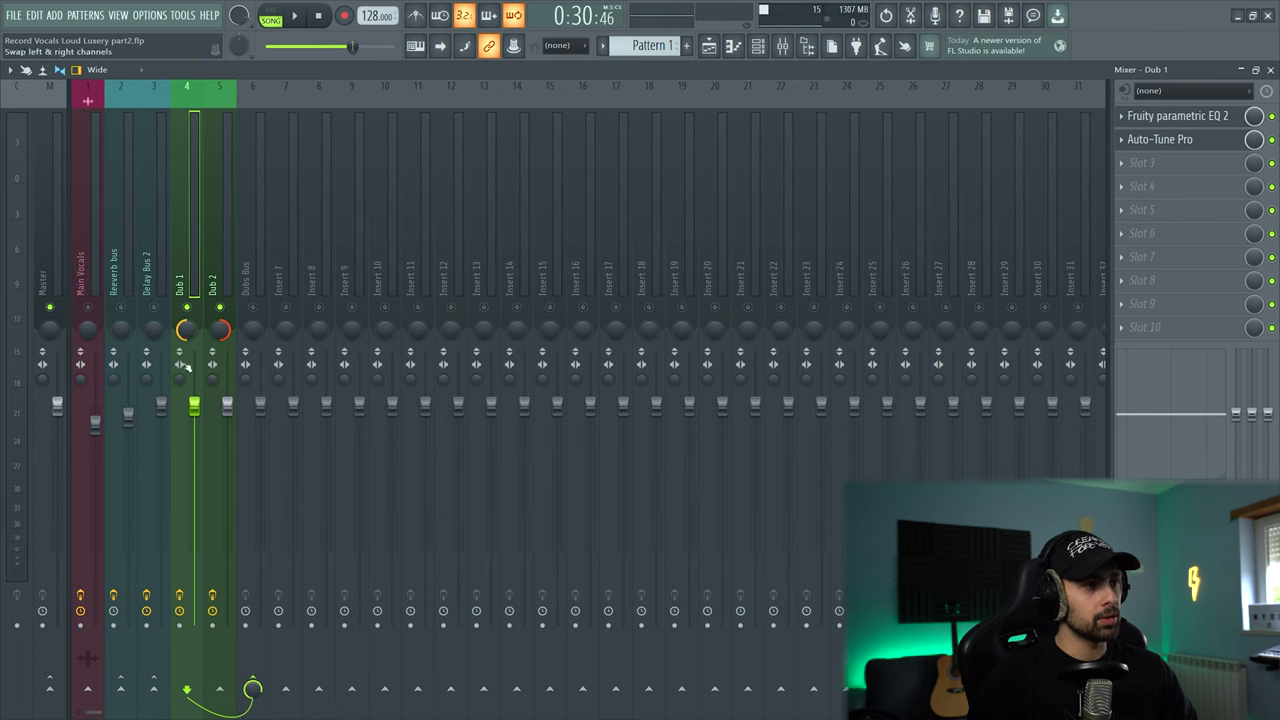
# - Lower the Dubs Bus volume to about -8.6 dB while the dubs play
pyautogui.click(255, 272)
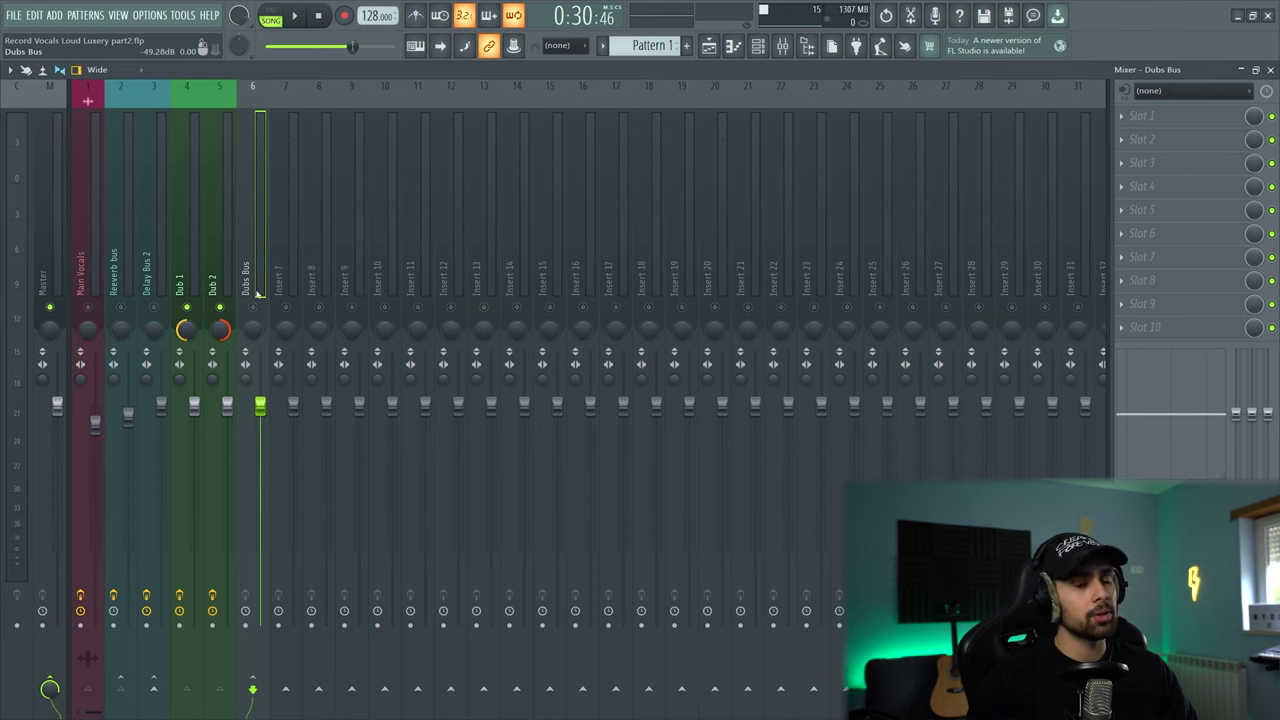
pyautogui.moveTo(260, 405); pyautogui.dragTo(260, 484)
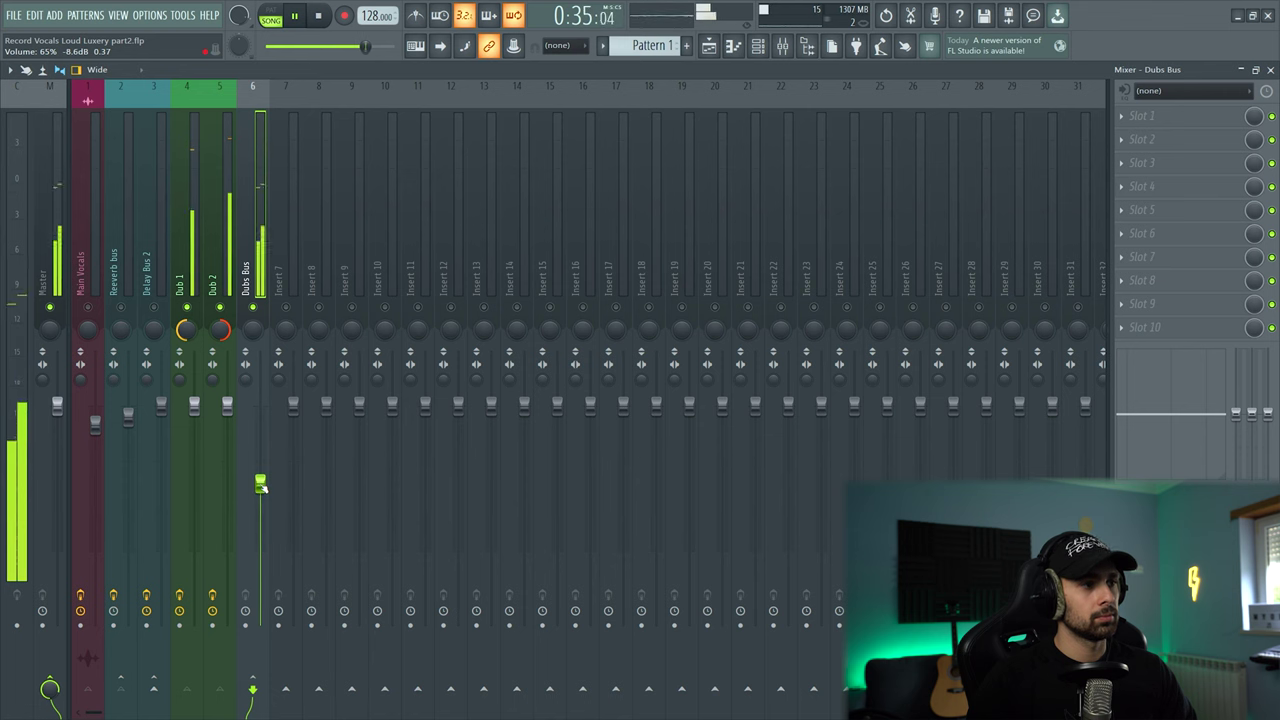
pyautogui.press('space')
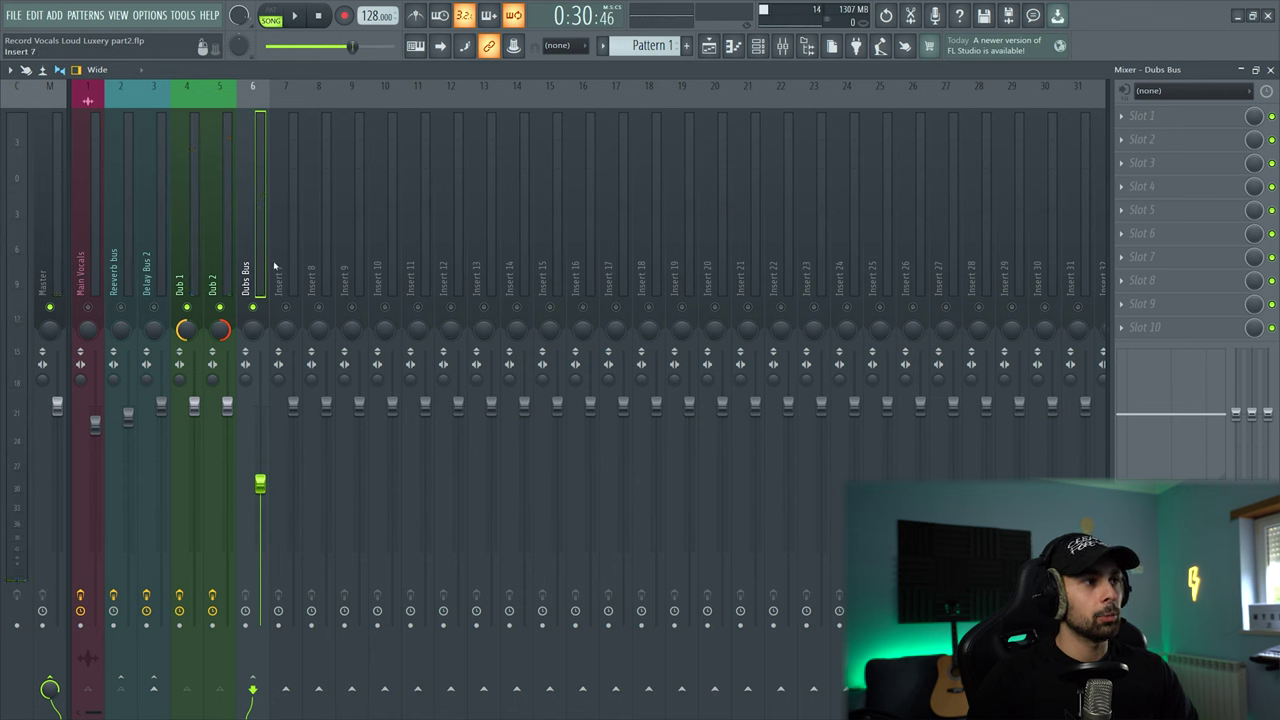
# - Color the Dubs Bus mixer track green like the two dub tracks
pyautogui.doubleClick(243, 264)
pyautogui.click(279, 222)
pyautogui.click(422, 211)
pyautogui.click(469, 449)
pyautogui.press('Return')
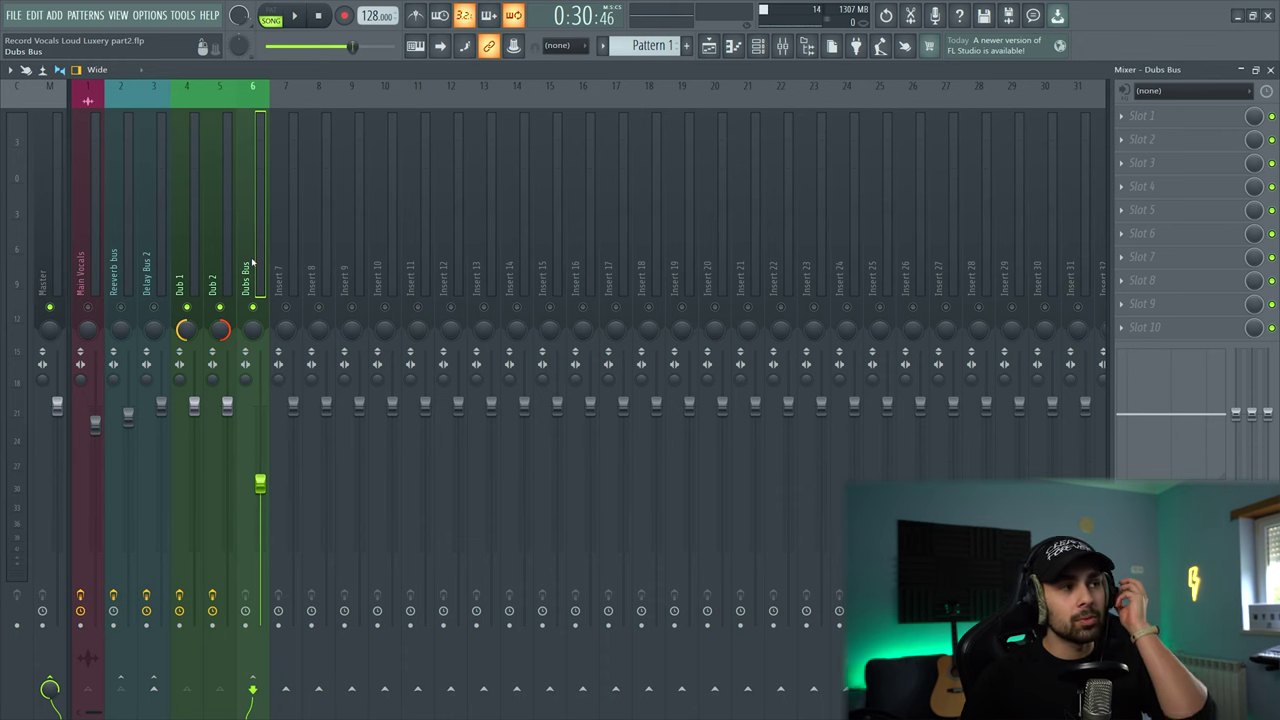
# - Load The Glue compressor into the first effect slot of the Dubs Bus
pyautogui.click(1143, 118)
pyautogui.click(912, 33)
pyautogui.write('glu')
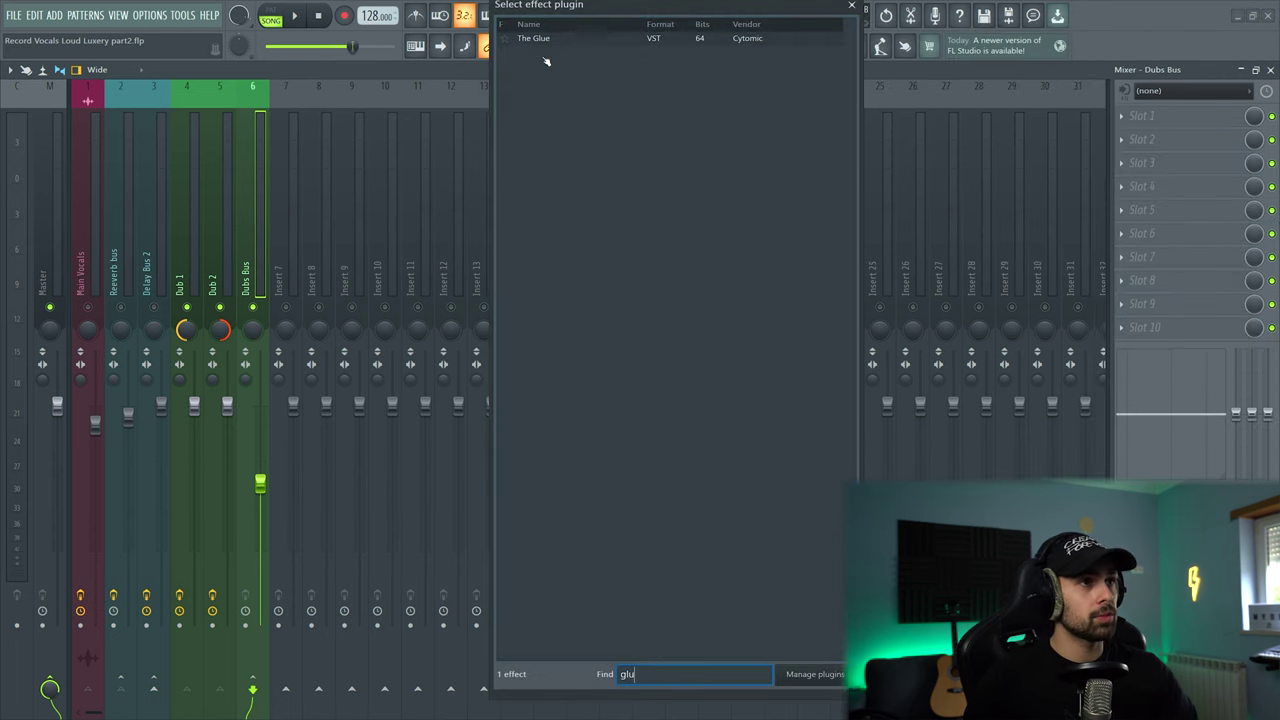
pyautogui.doubleClick(545, 39)
# - While the dubs play, set The Glue's threshold to about -9.3 dB and makeup to 2.4 dB, and close it
pyautogui.press('space')
pyautogui.moveTo(62, 252); pyautogui.dragTo(62, 240)
pyautogui.moveTo(100, 147); pyautogui.dragTo(372, 159)
pyautogui.moveTo(334, 262); pyautogui.dragTo(402, 257)
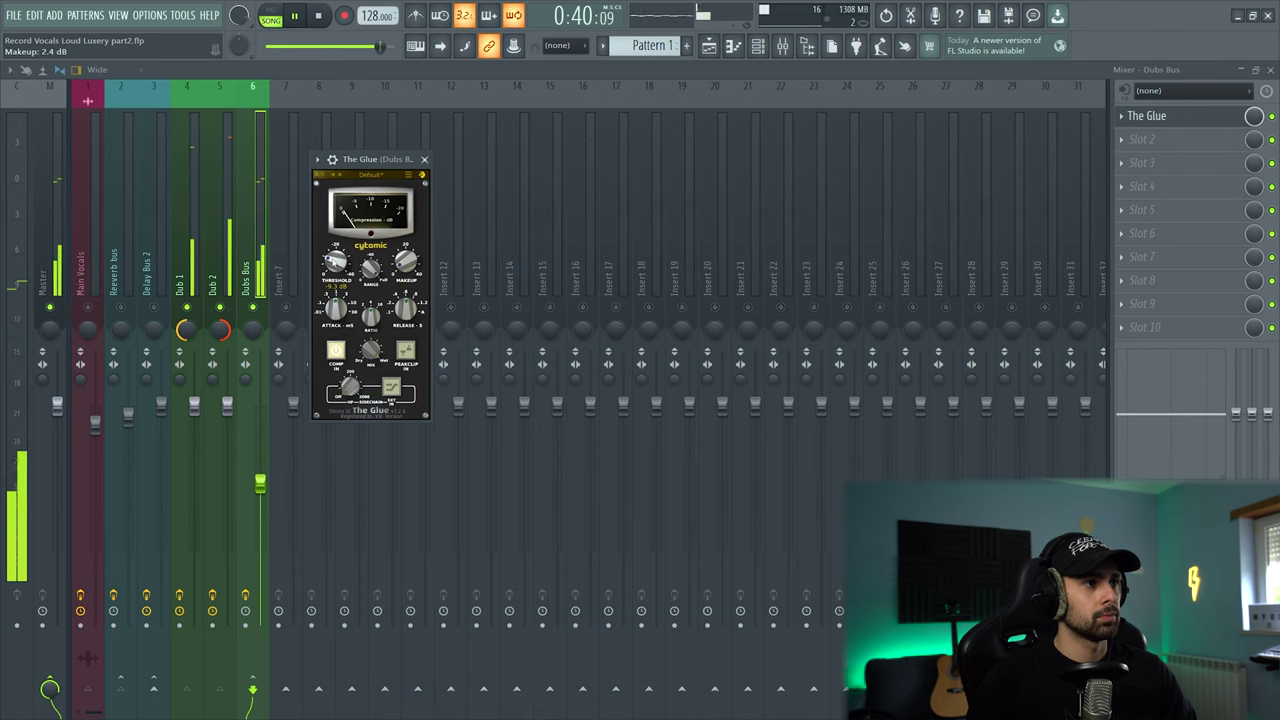
pyautogui.click(424, 160)
pyautogui.press('space')
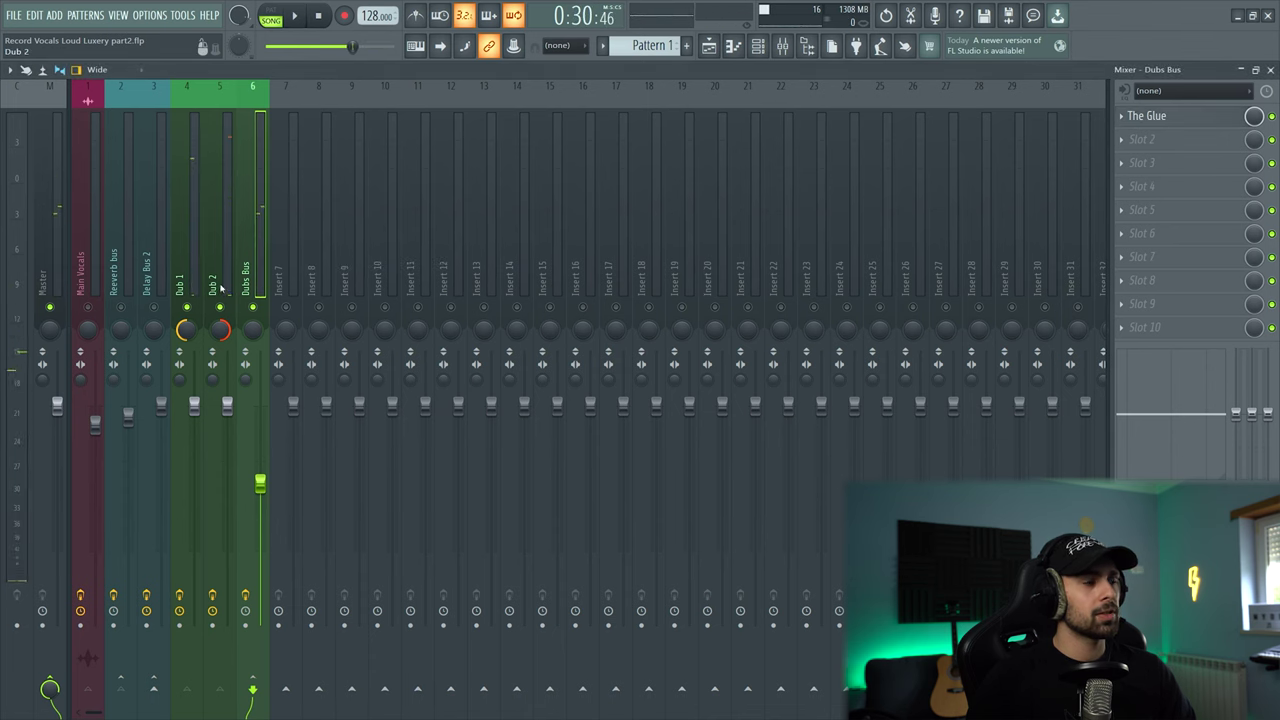
# - Load Fruity Reeverb 2 into the second effect slot of the Dubs Bus
pyautogui.click(1125, 140)
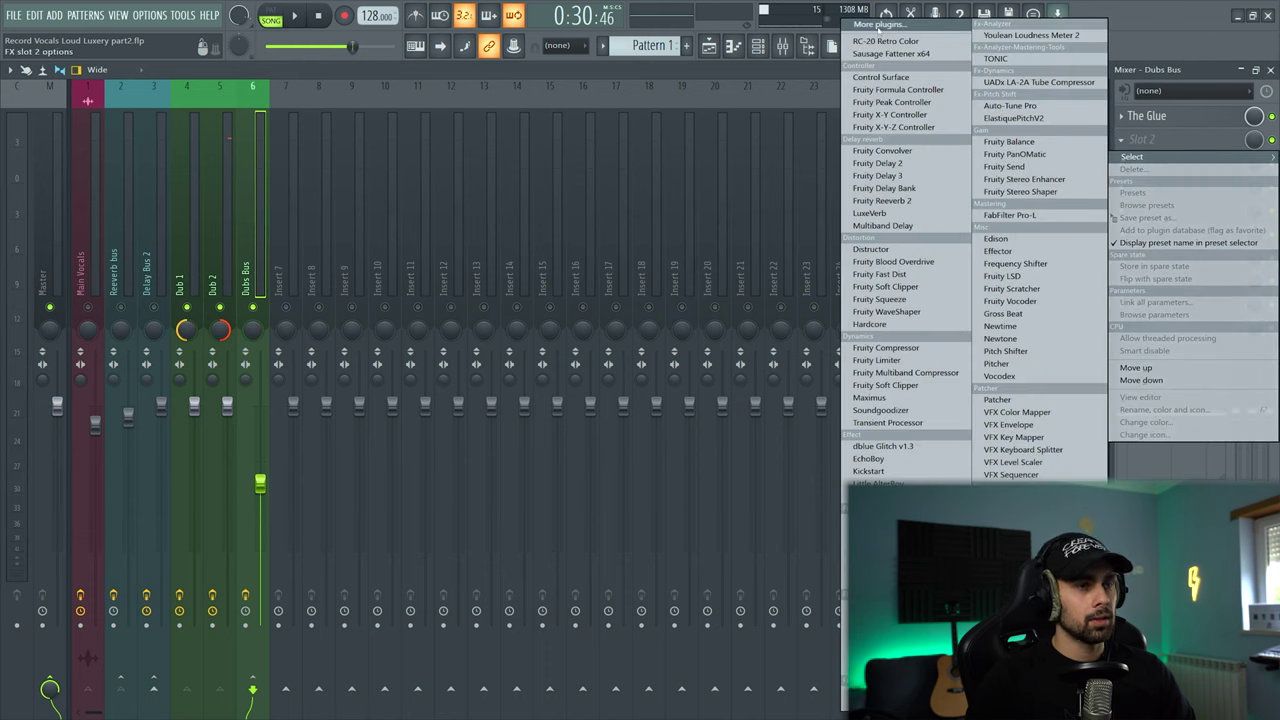
pyautogui.click(905, 27)
pyautogui.write('ree')
pyautogui.doubleClick(575, 66)
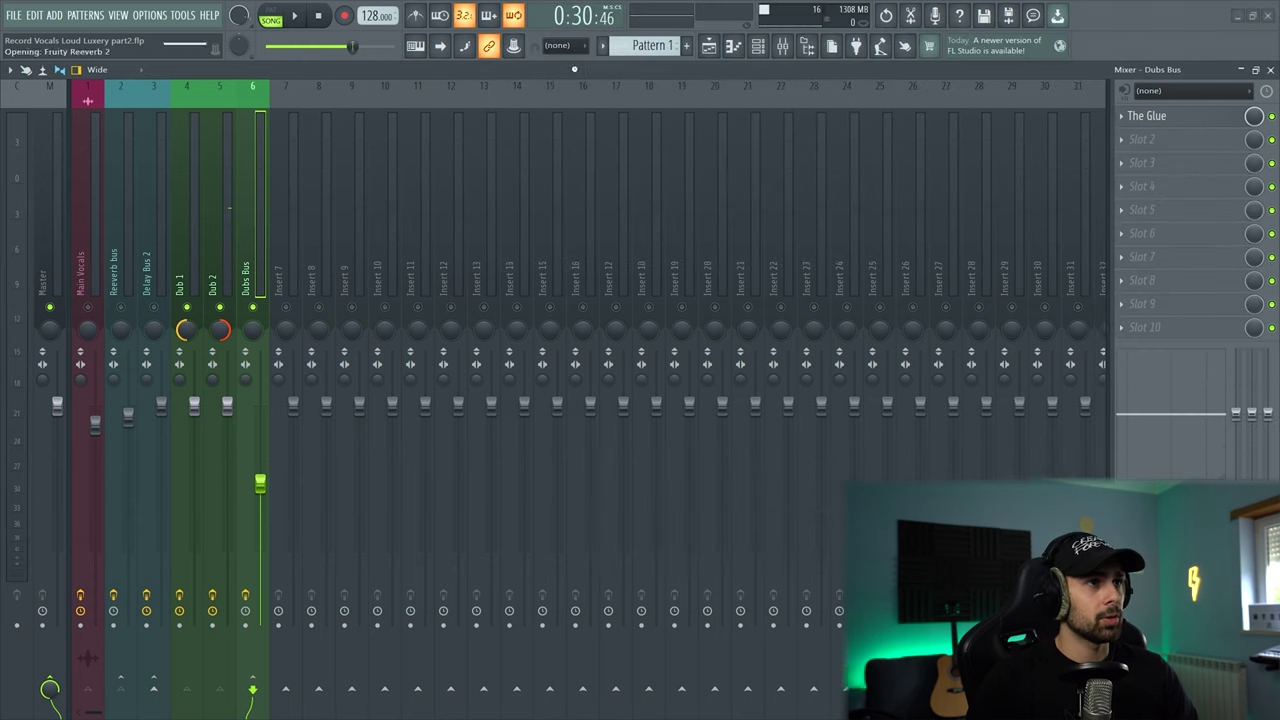
# - Set Fruity Reeverb 2's low cut to about 625 Hz and wet level to 34%, and play the dubs with it
pyautogui.moveTo(326, 170); pyautogui.dragTo(418, 166)
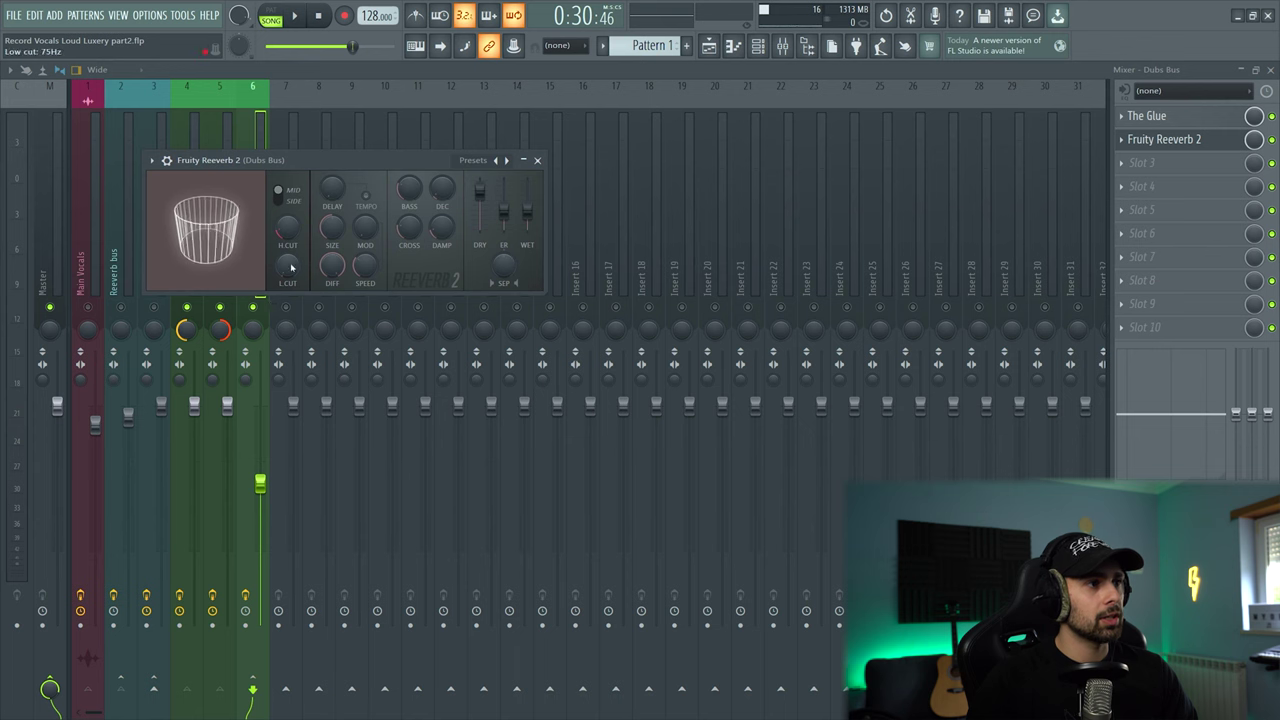
pyautogui.moveTo(287, 266); pyautogui.dragTo(287, 254)
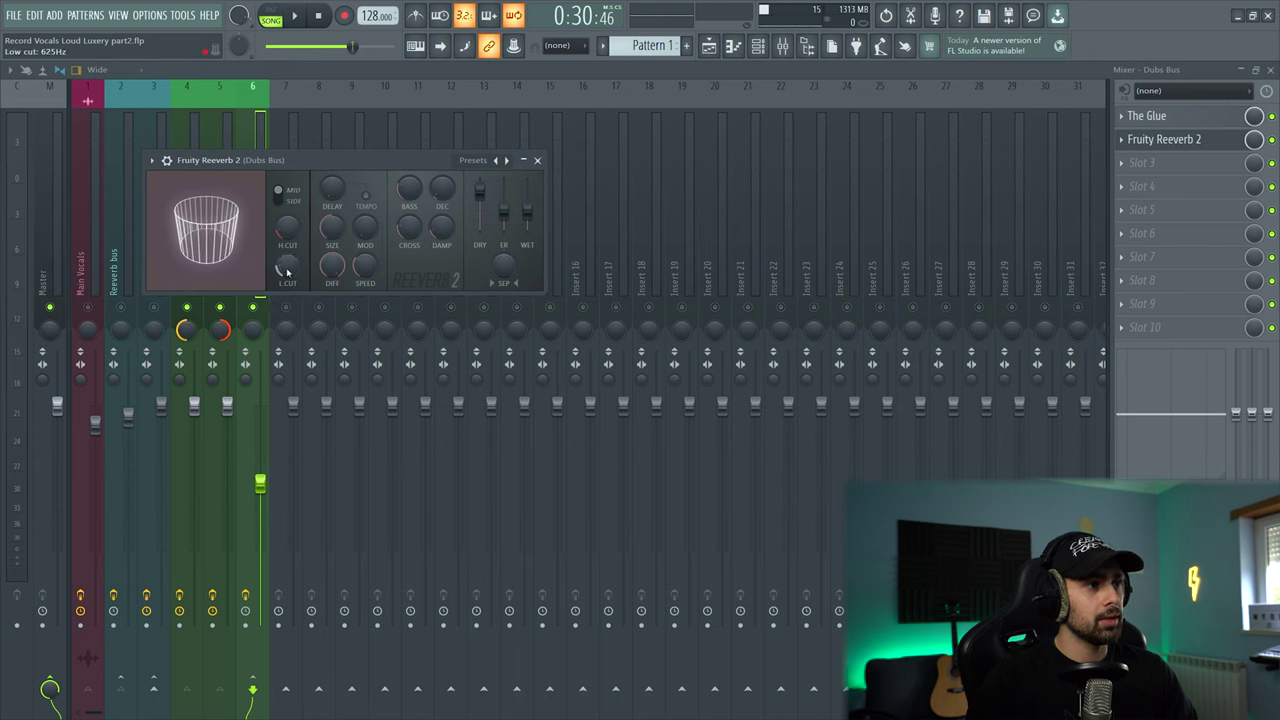
pyautogui.moveTo(527, 214)
pyautogui.mouseDown()
pyautogui.moveTo(530, 244)
pyautogui.moveTo(527, 194)
pyautogui.moveTo(527, 217)
pyautogui.mouseUp()
pyautogui.press('space')
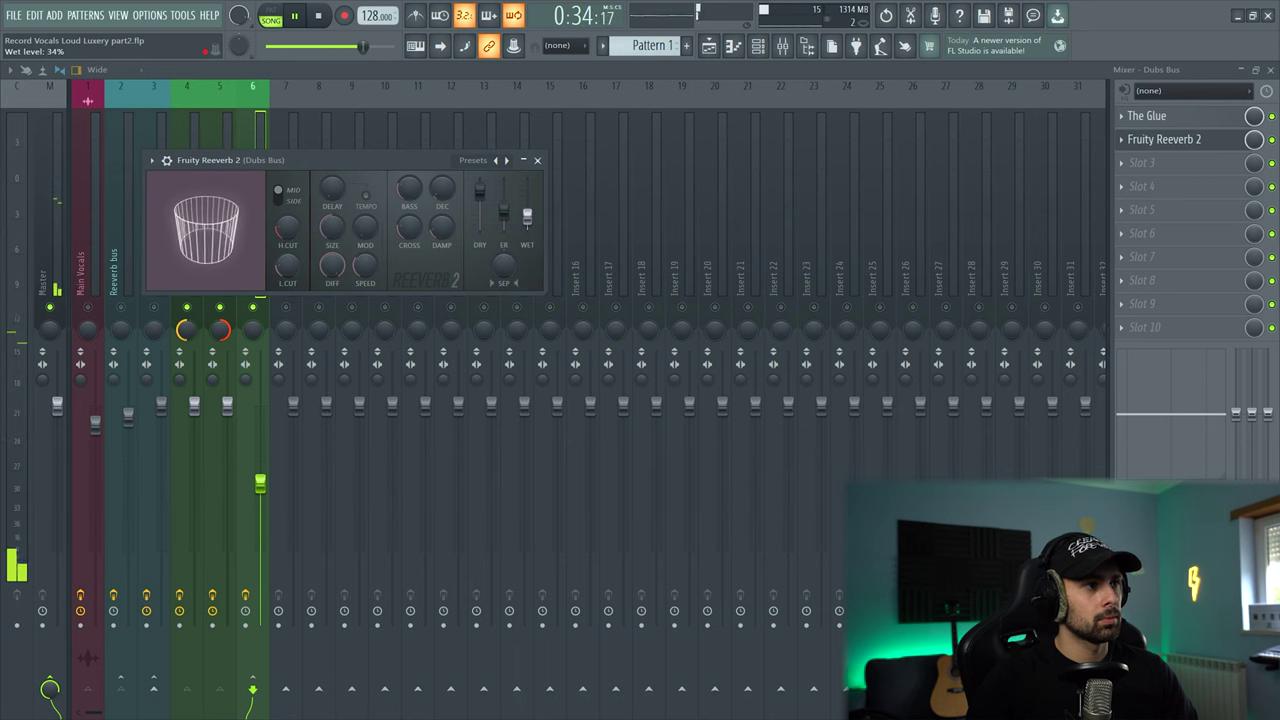
pyautogui.click(537, 160)
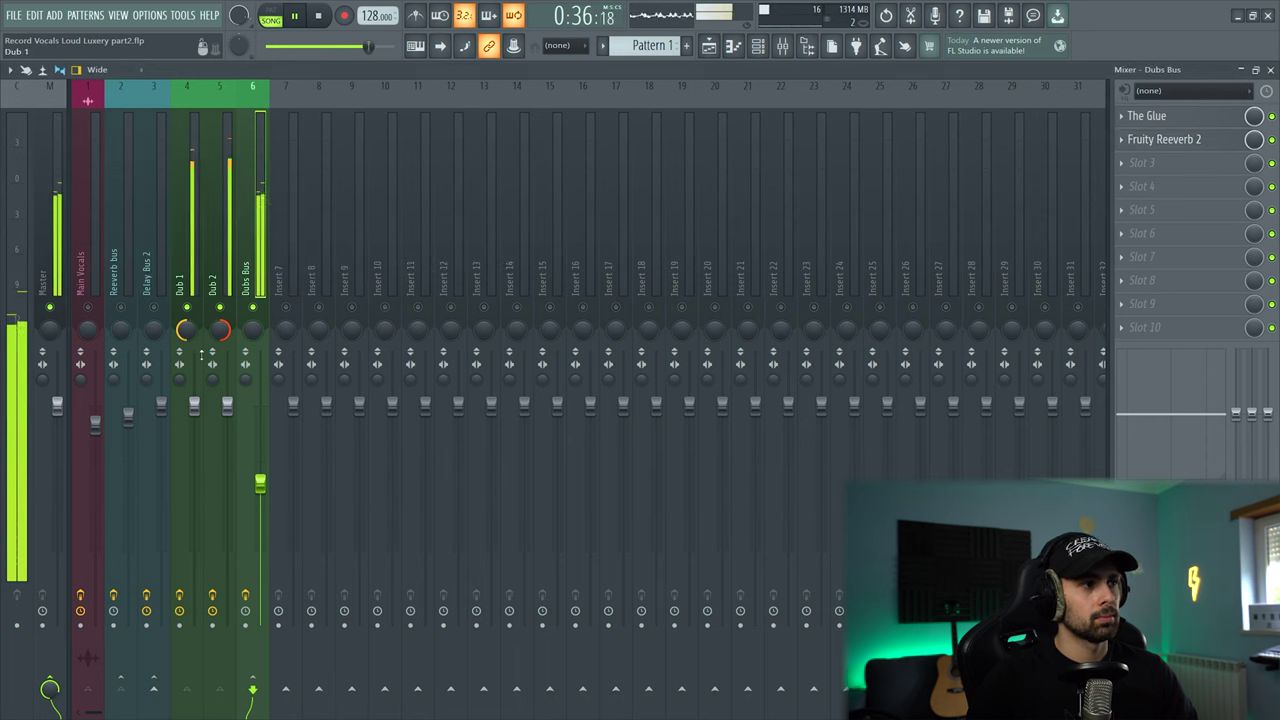
pyautogui.press('space')
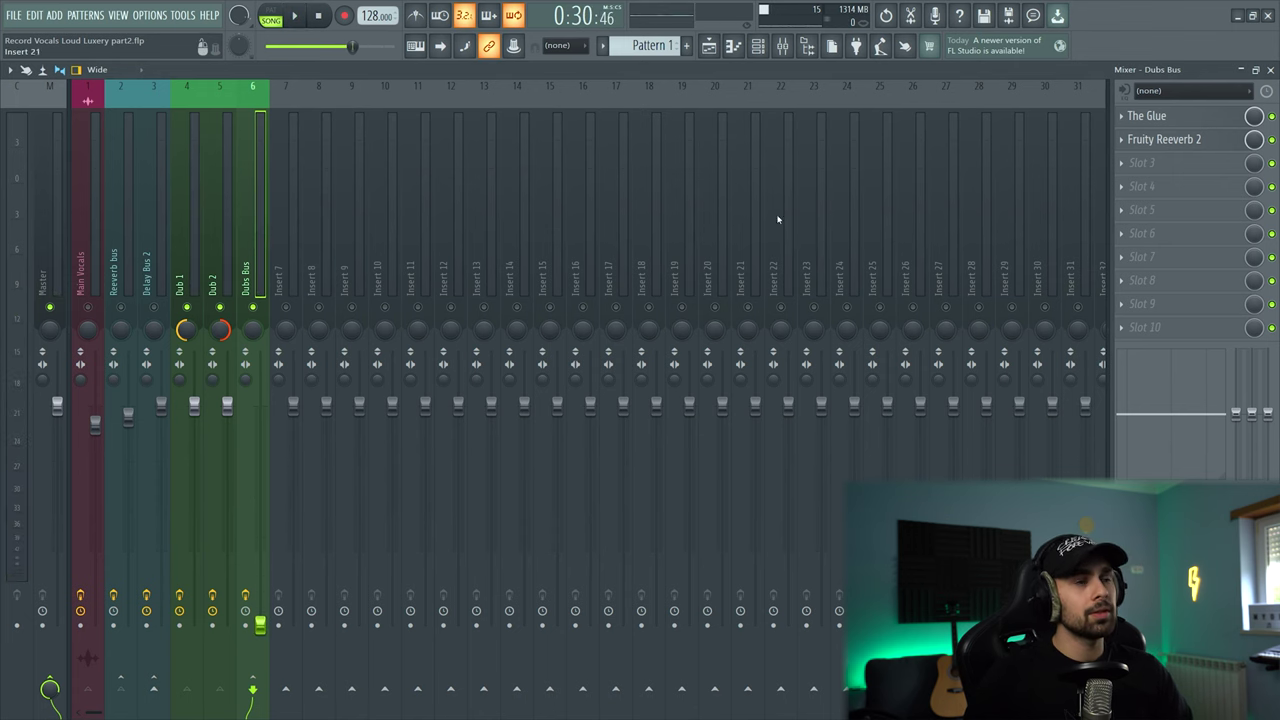
# - Unmute the Vocals track in the playlist and place the playback position just after bar 17
pyautogui.click(711, 50)
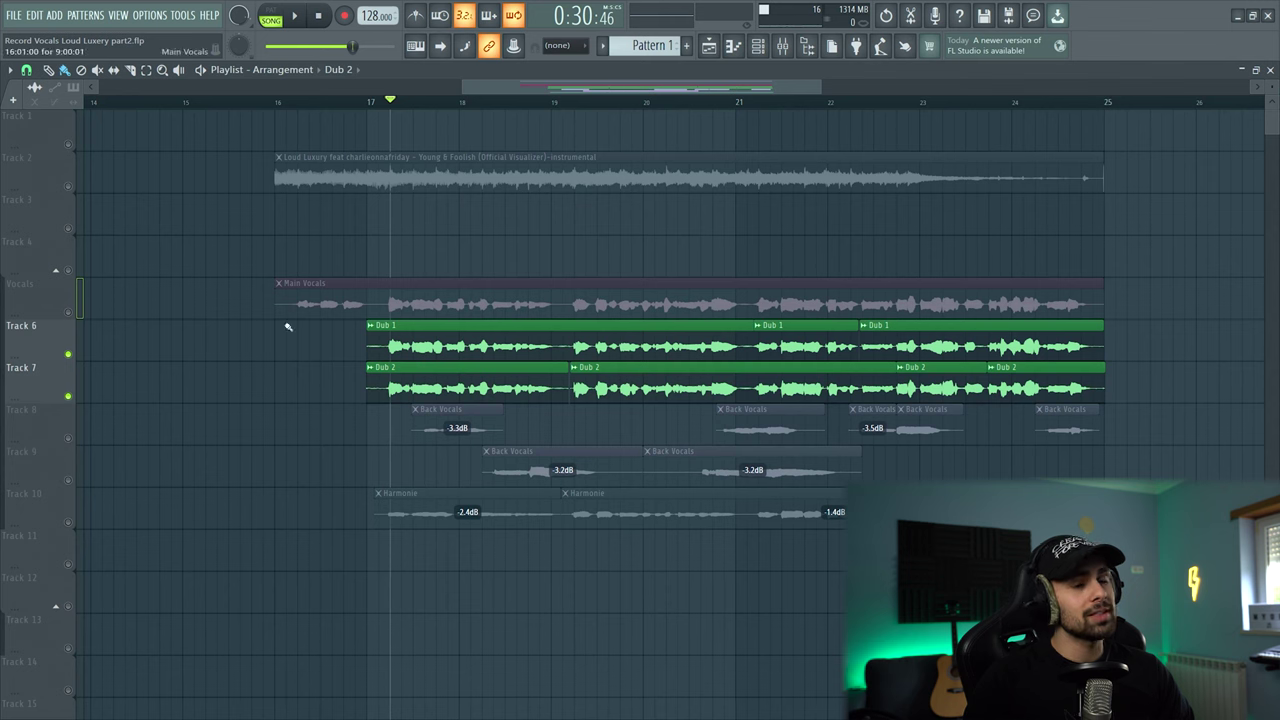
pyautogui.click(77, 313)
pyautogui.click(378, 102)
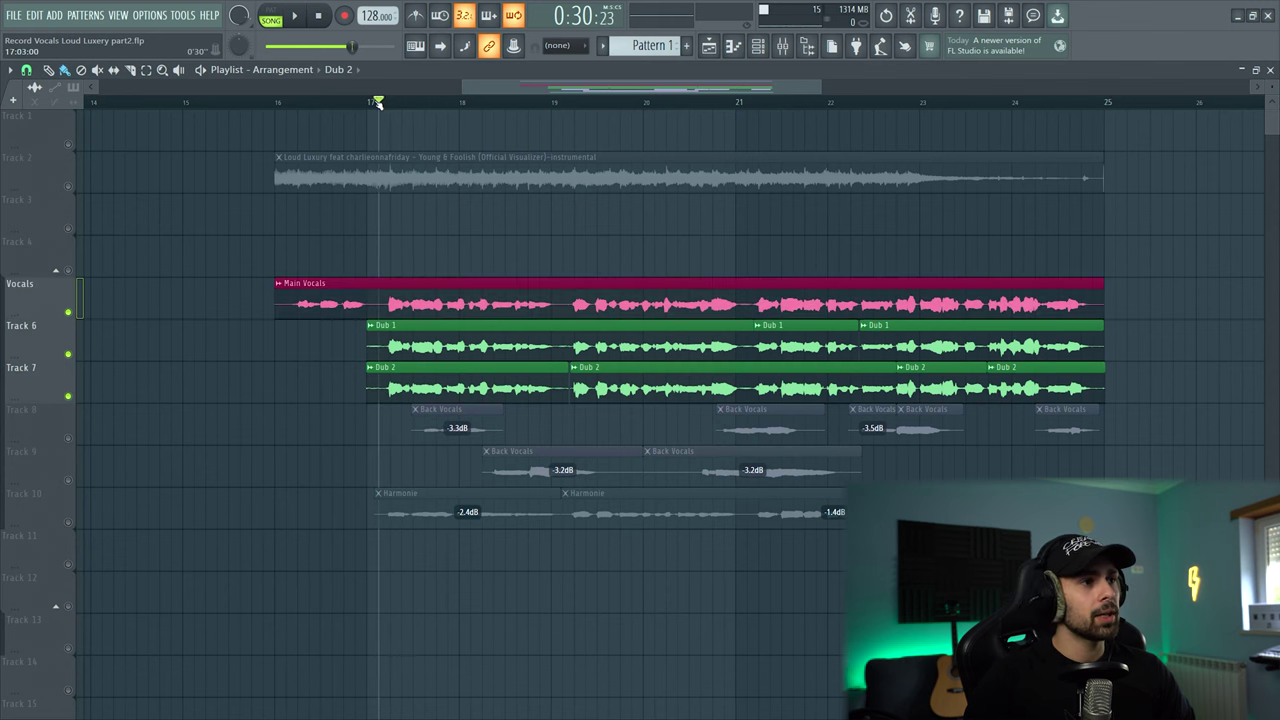
# - Play the main vocals with the dubs, lowering the Main Vocals fader slightly and raising the Dubs Bus fader to blend them
pyautogui.click(781, 44)
pyautogui.press('space')
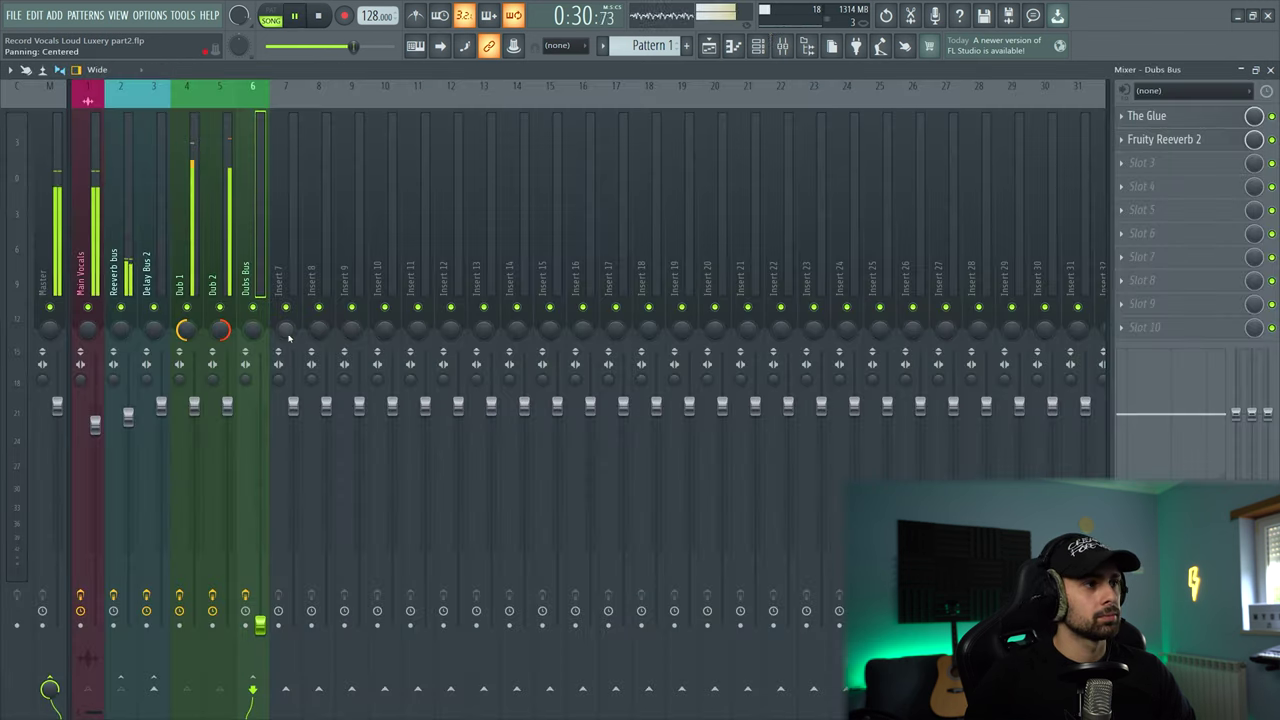
pyautogui.click(94, 425)
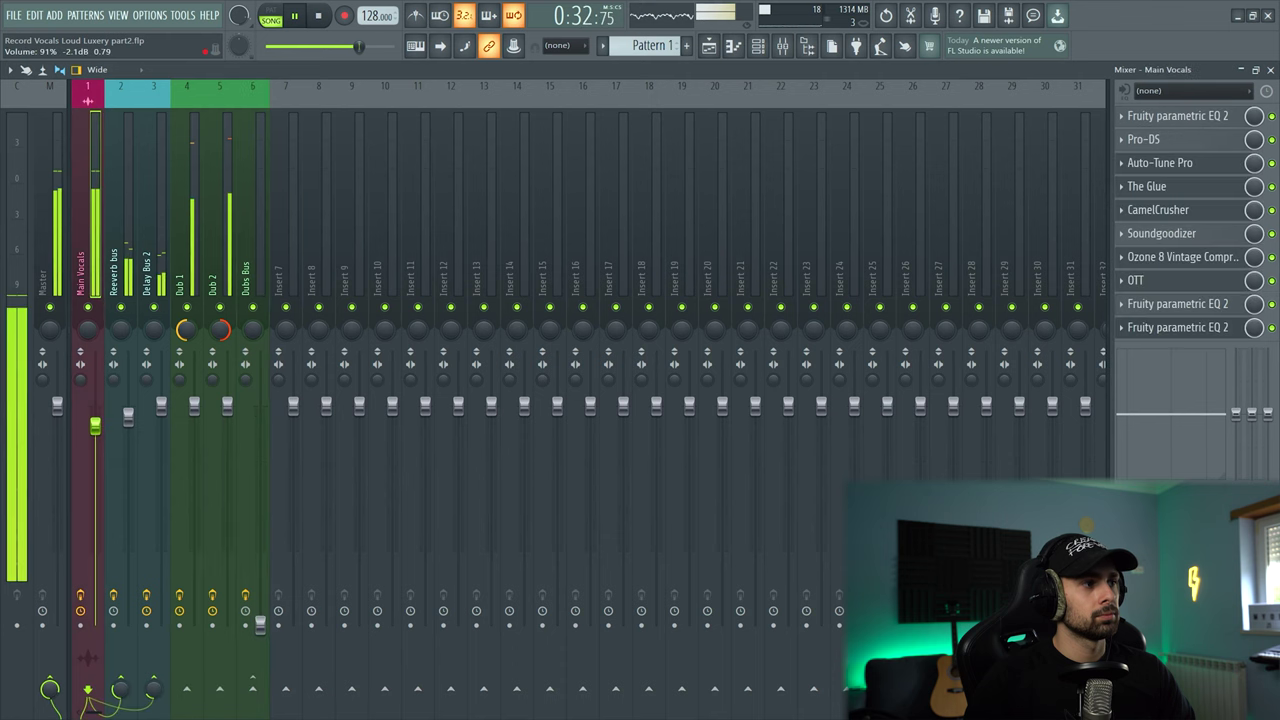
pyautogui.press('space')
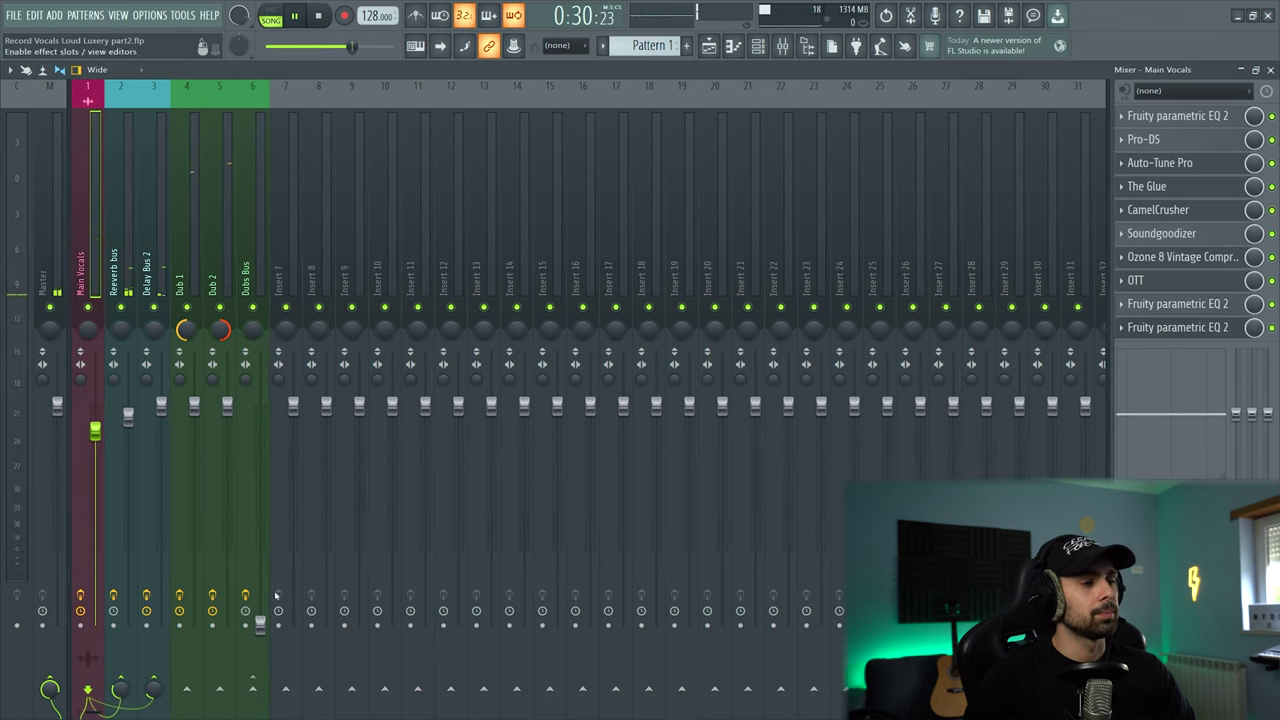
pyautogui.moveTo(260, 624); pyautogui.dragTo(260, 480)
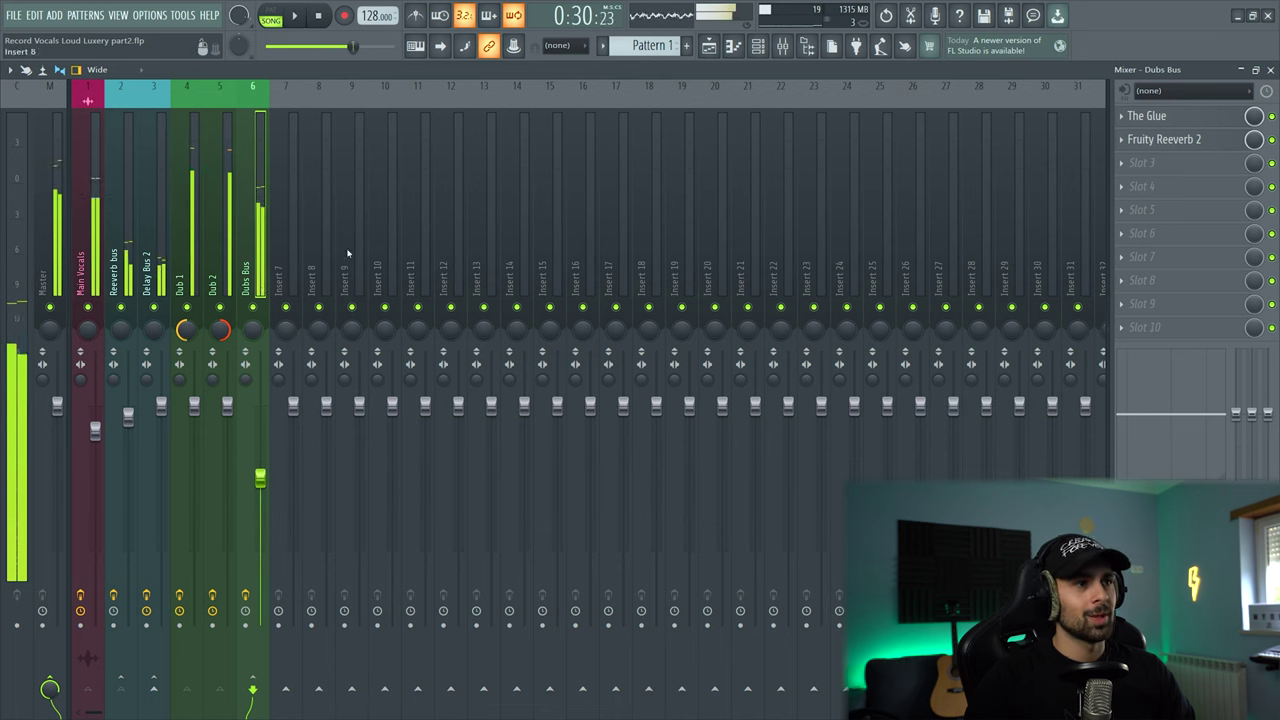
# - Play the main vocals soloed in the playlist and together with both dubs to compare the sound
pyautogui.press('F5')
pyautogui.rightClick(70, 311)
pyautogui.press('space')
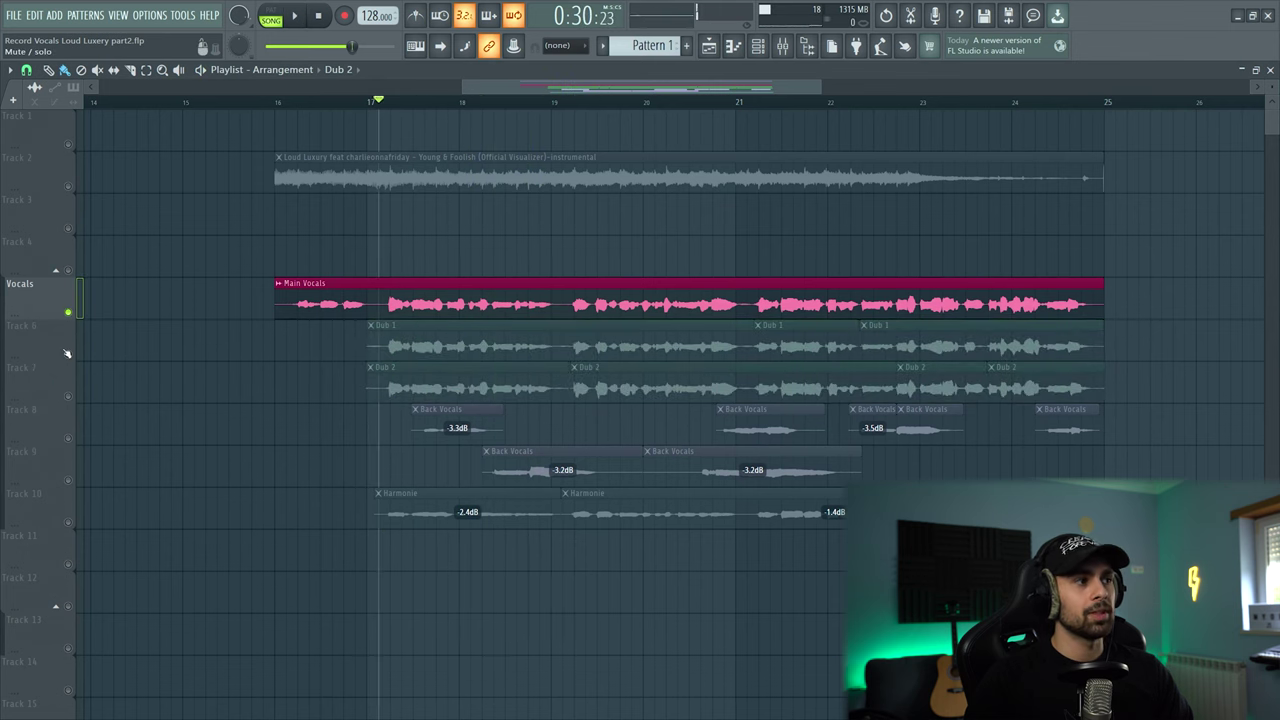
pyautogui.rightClick(70, 311)
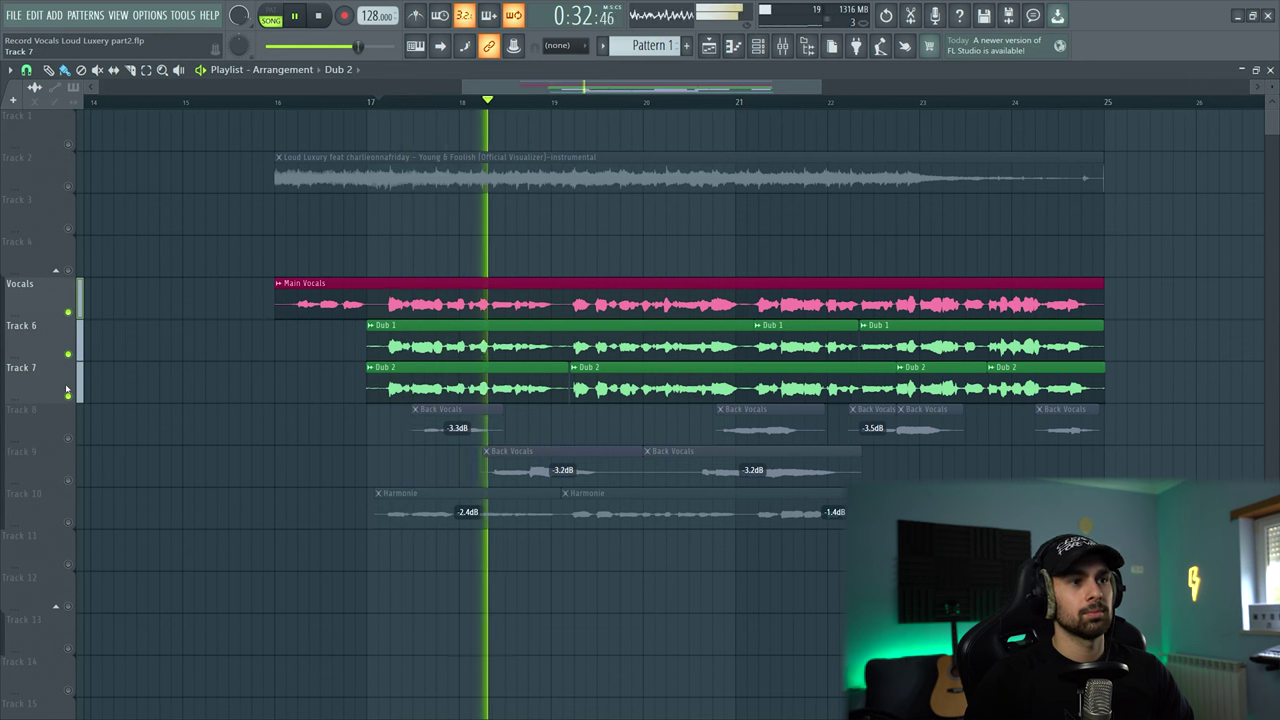
pyautogui.press('space')
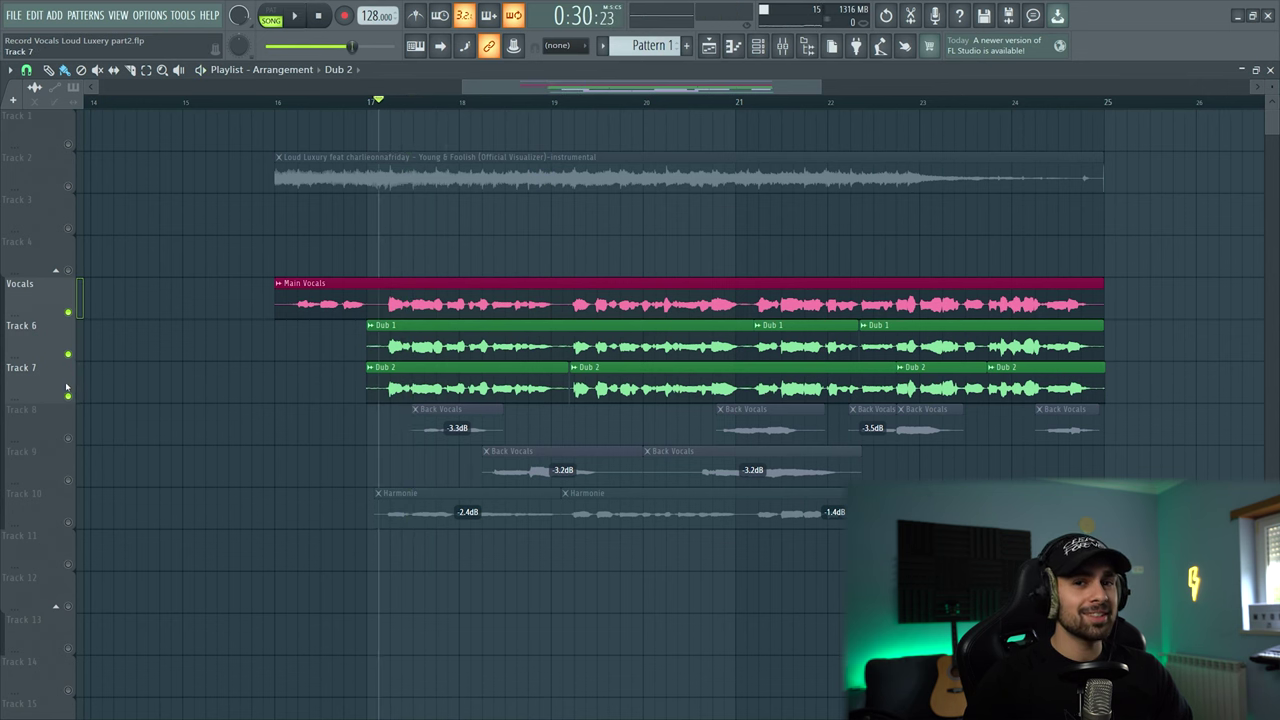
# - Unmute the instrumental and play it with the main vocals, toggling the Dub 1 and Dub 2 tracks off and on for comparison
pyautogui.click(69, 187)
pyautogui.press('space')
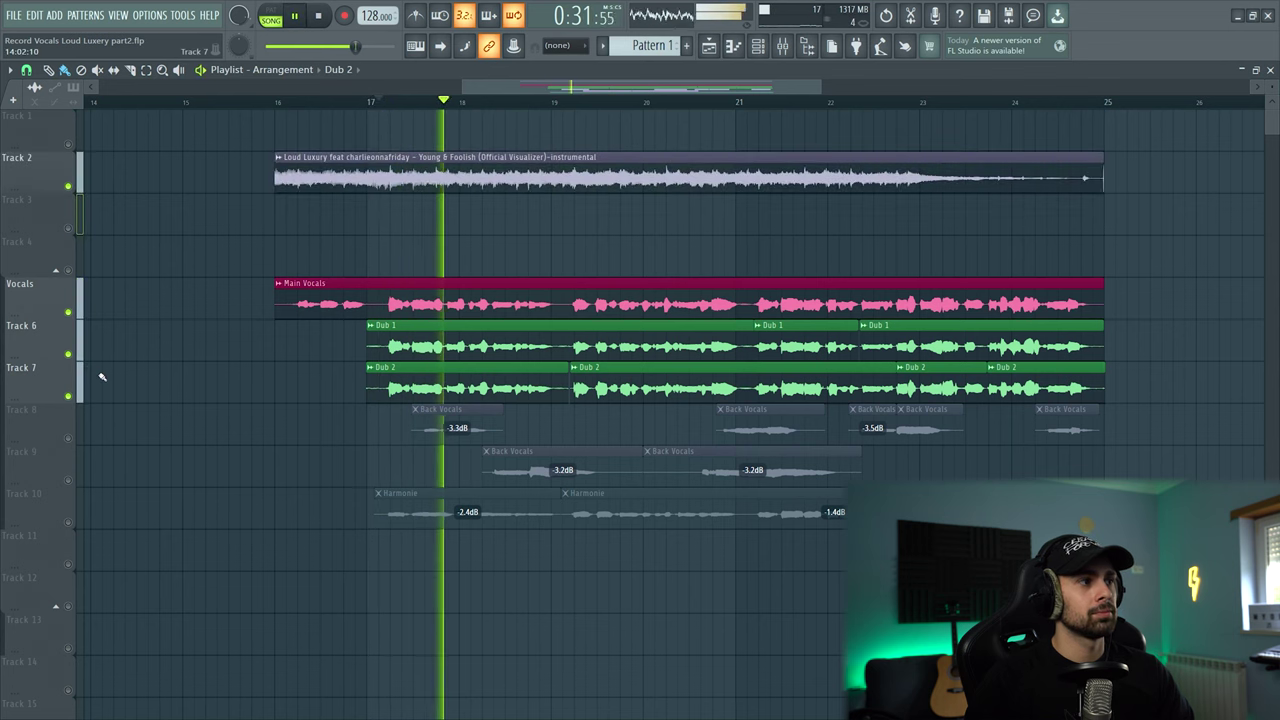
pyautogui.press('space')
pyautogui.click(68, 354)
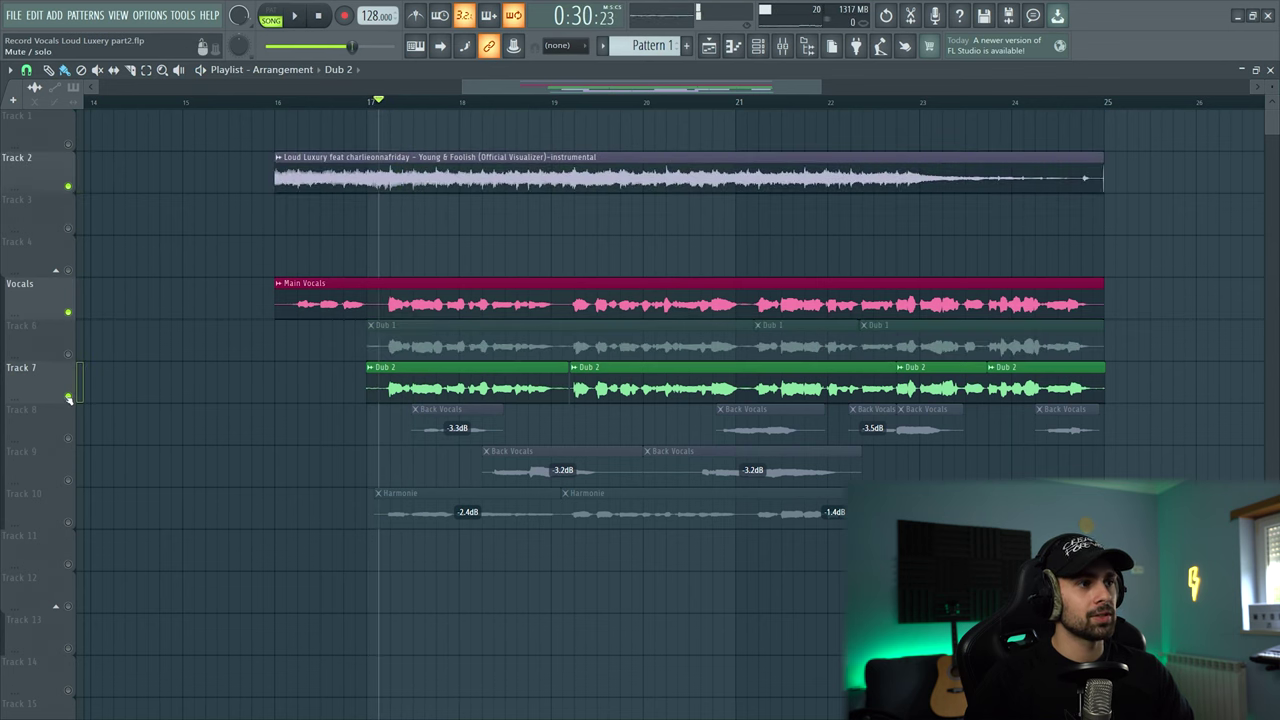
pyautogui.press('space')
pyautogui.click(68, 397)
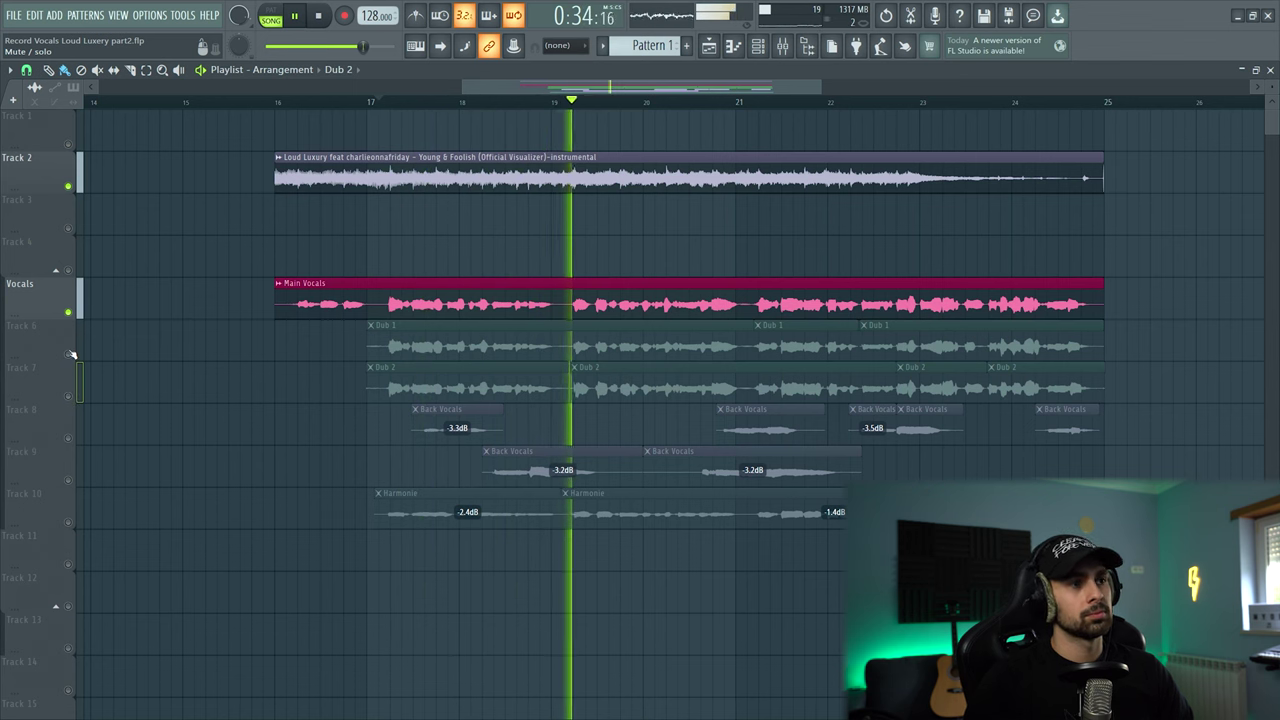
pyautogui.press('space')
pyautogui.click(68, 354)
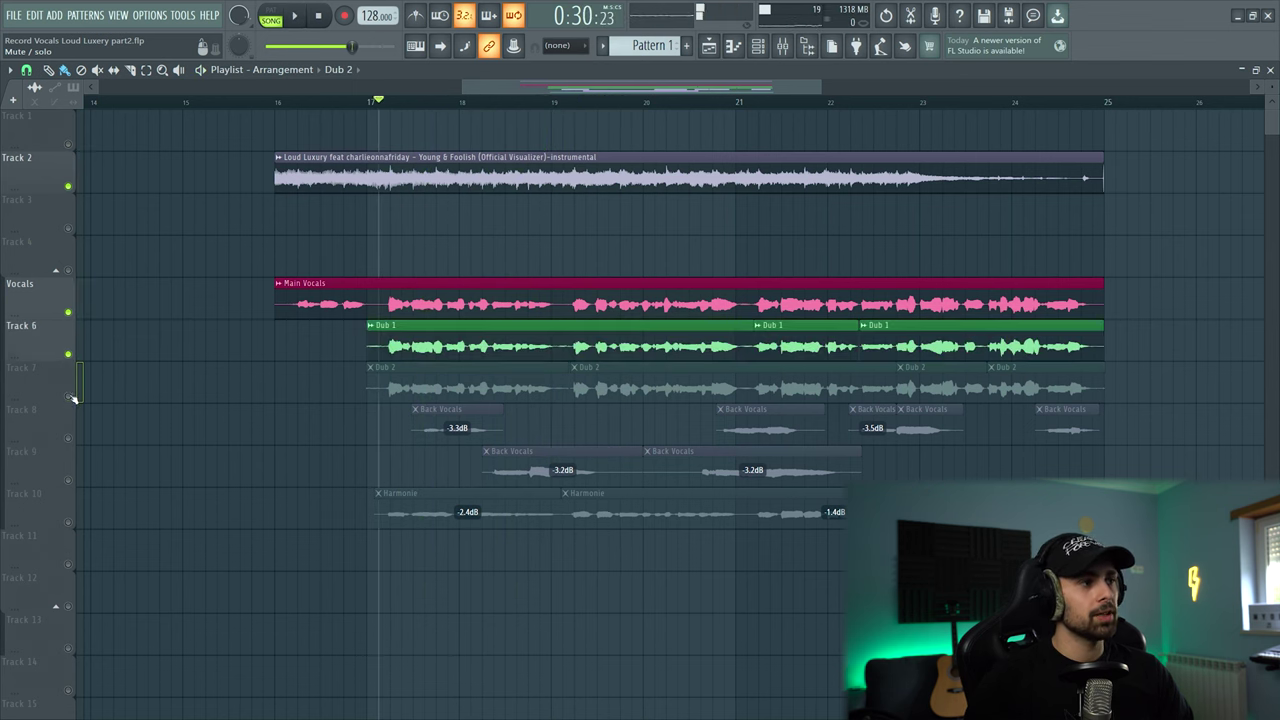
pyautogui.click(70, 396)
pyautogui.press('space')
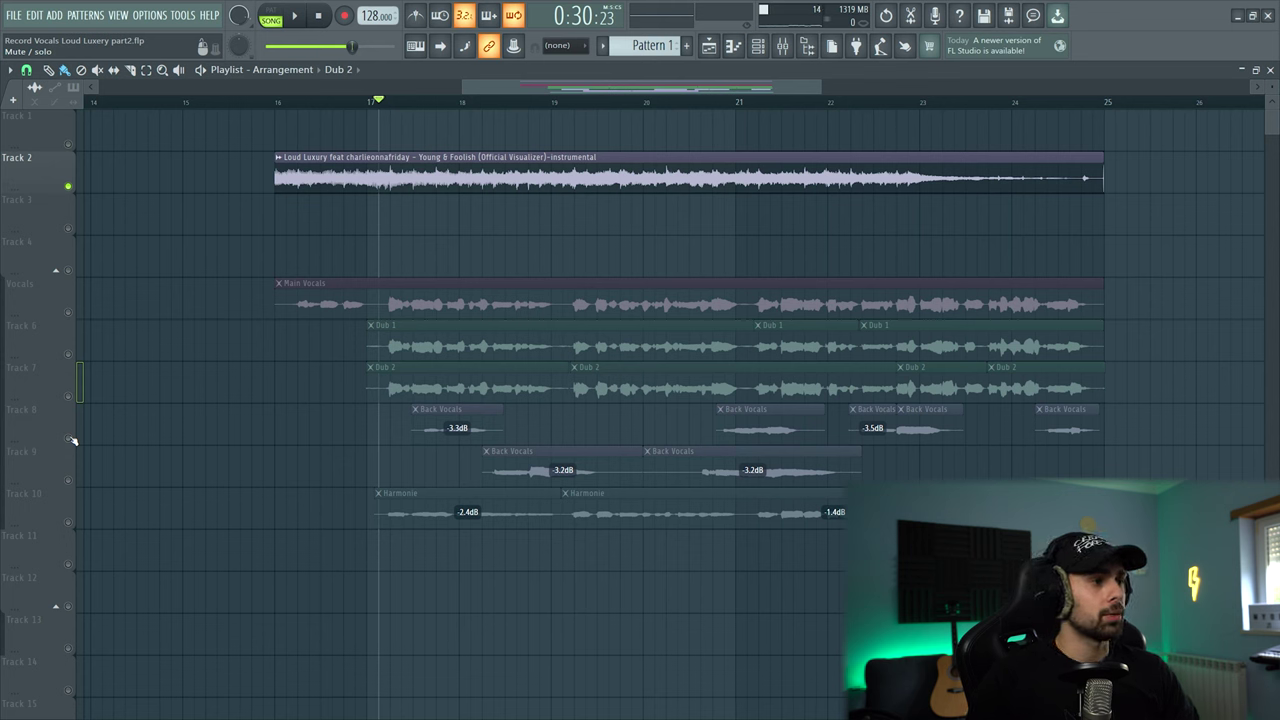
# - Solo the first Back Vocals playlist track, unmute the Harmonie track, and route the Back Vocals clip to its own mixer track
pyautogui.rightClick(69, 439)
pyautogui.click(69, 523)
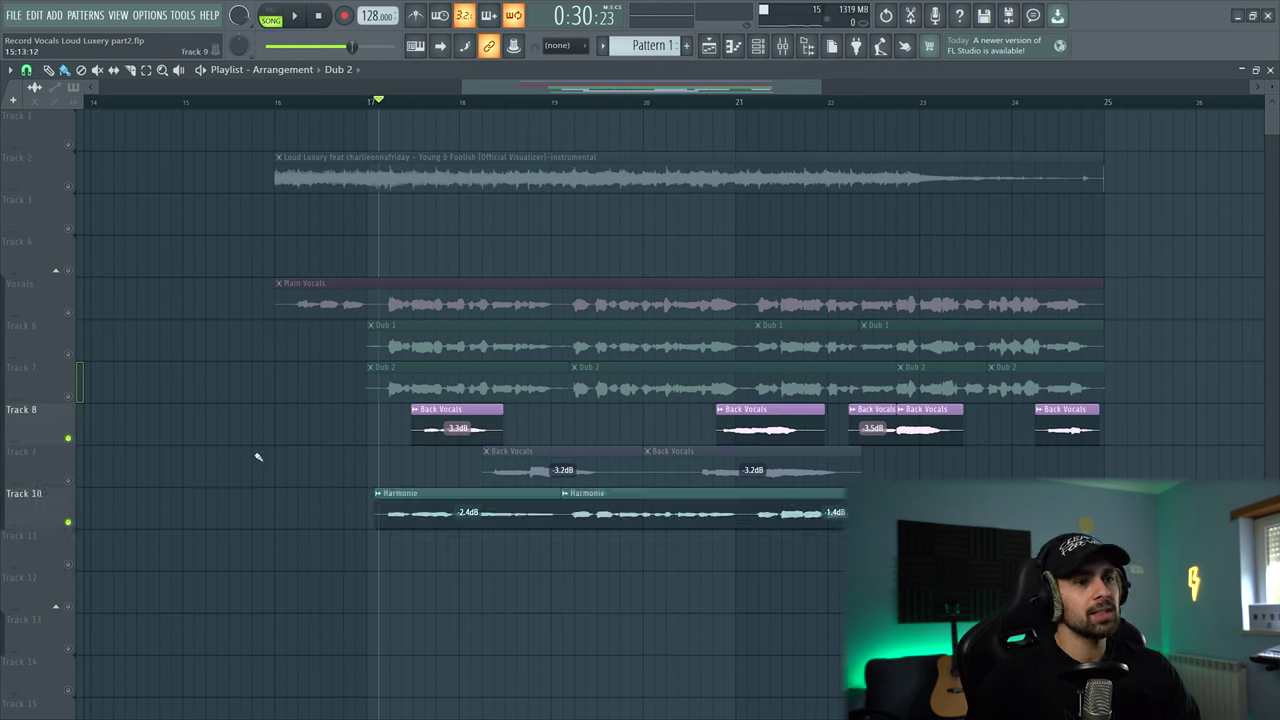
pyautogui.doubleClick(430, 429)
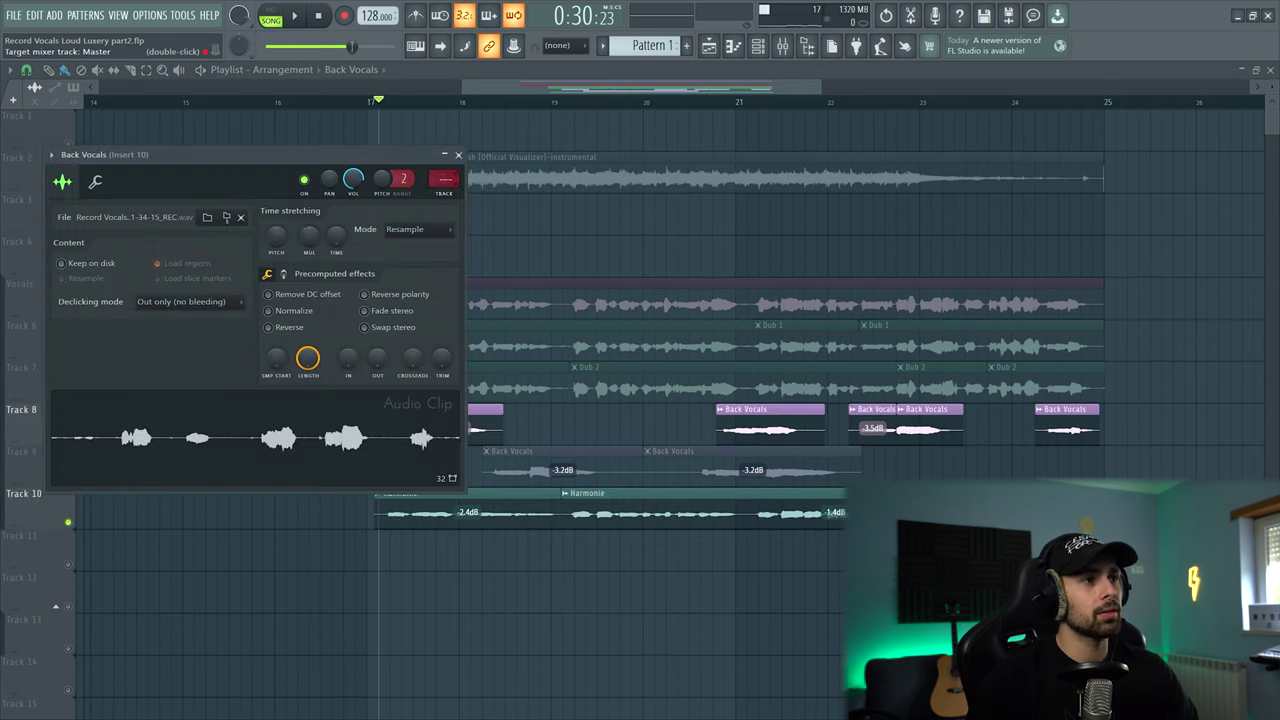
pyautogui.click(446, 195)
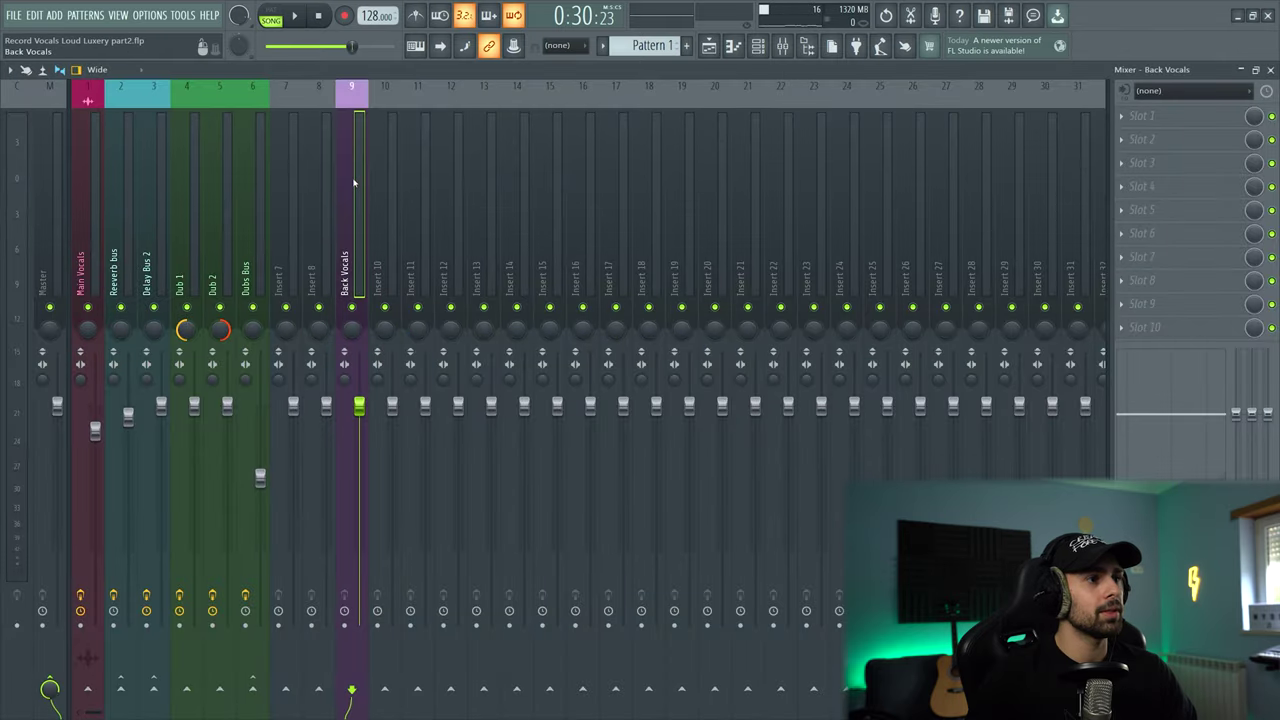
# - Copy Auto-Tune Pro and Fruity parametric EQ 2 from the Dub 1 mixer track to the Back Vocals track, with the EQ first
pyautogui.click(186, 247)
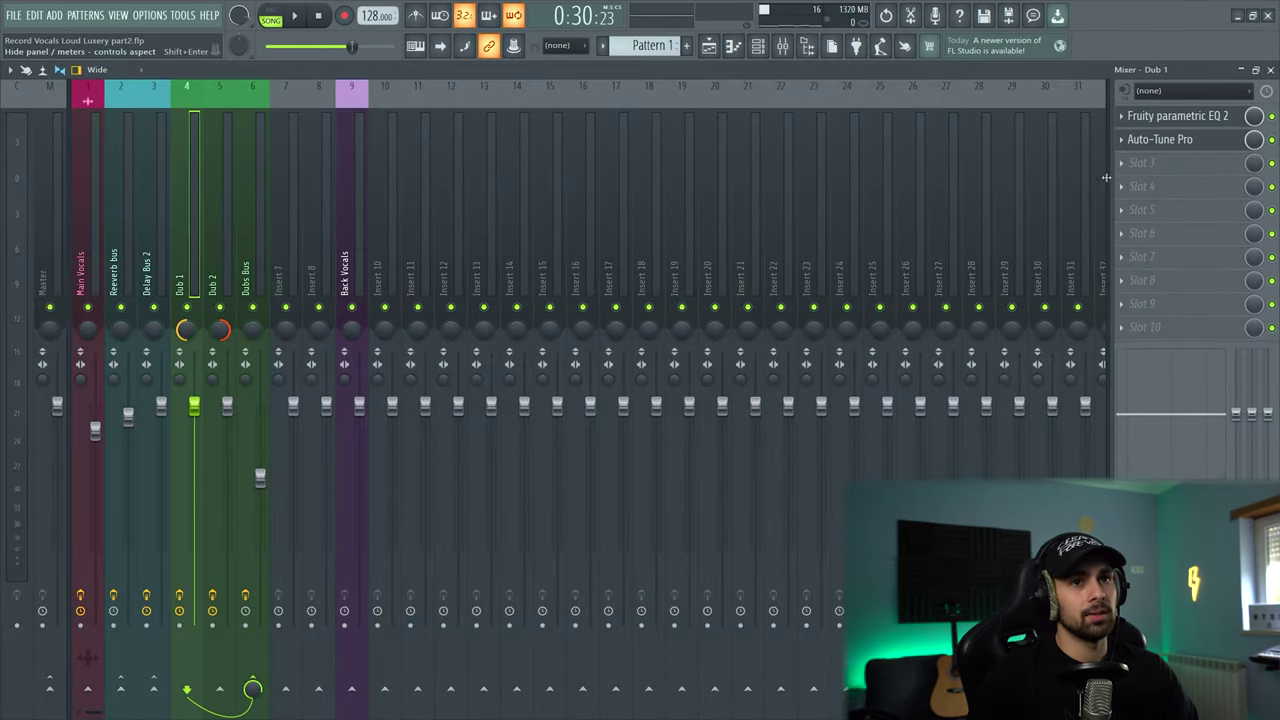
pyautogui.click(1124, 140)
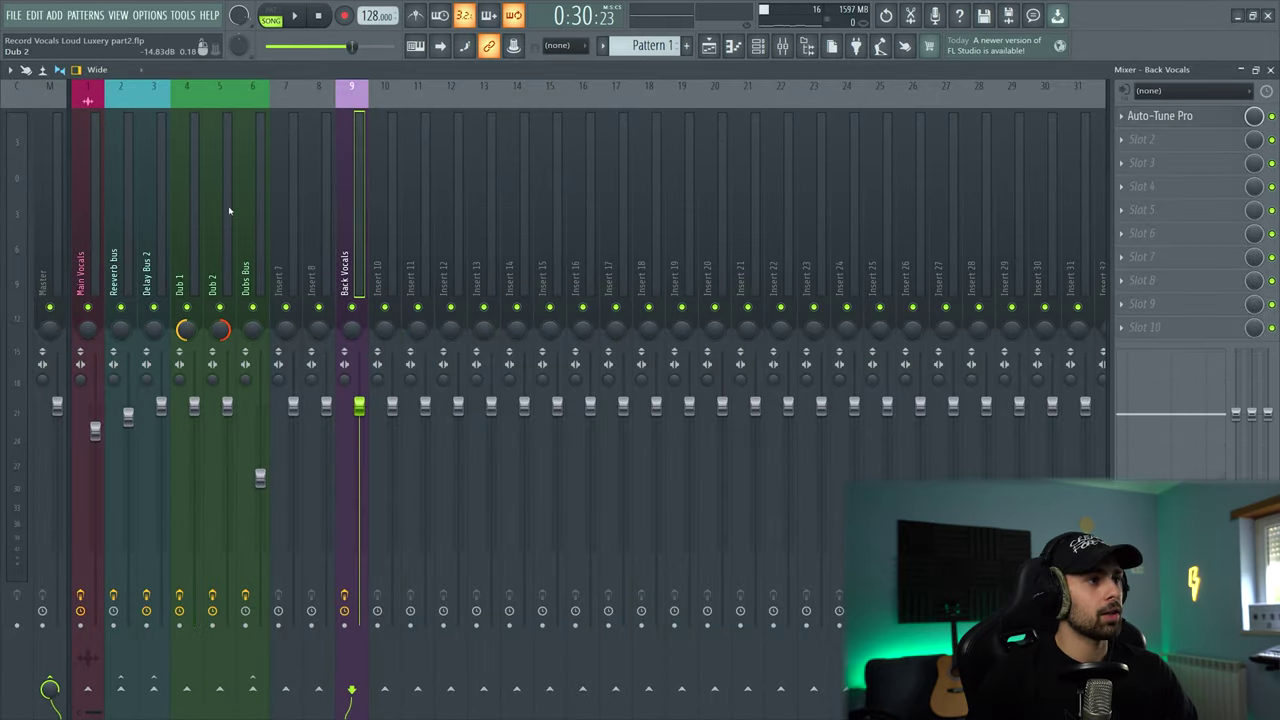
pyautogui.click(197, 211)
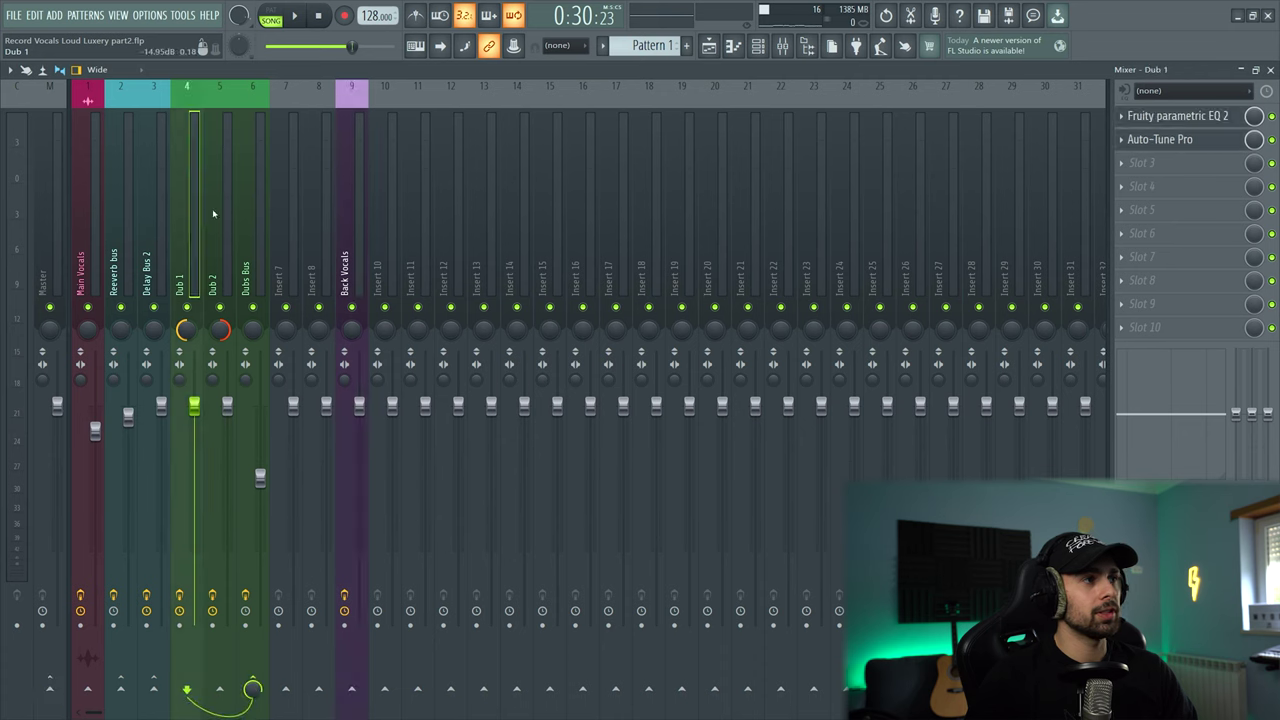
pyautogui.click(1122, 116)
pyautogui.moveTo(1126, 195); pyautogui.dragTo(347, 224)
pyautogui.click(546, 134)
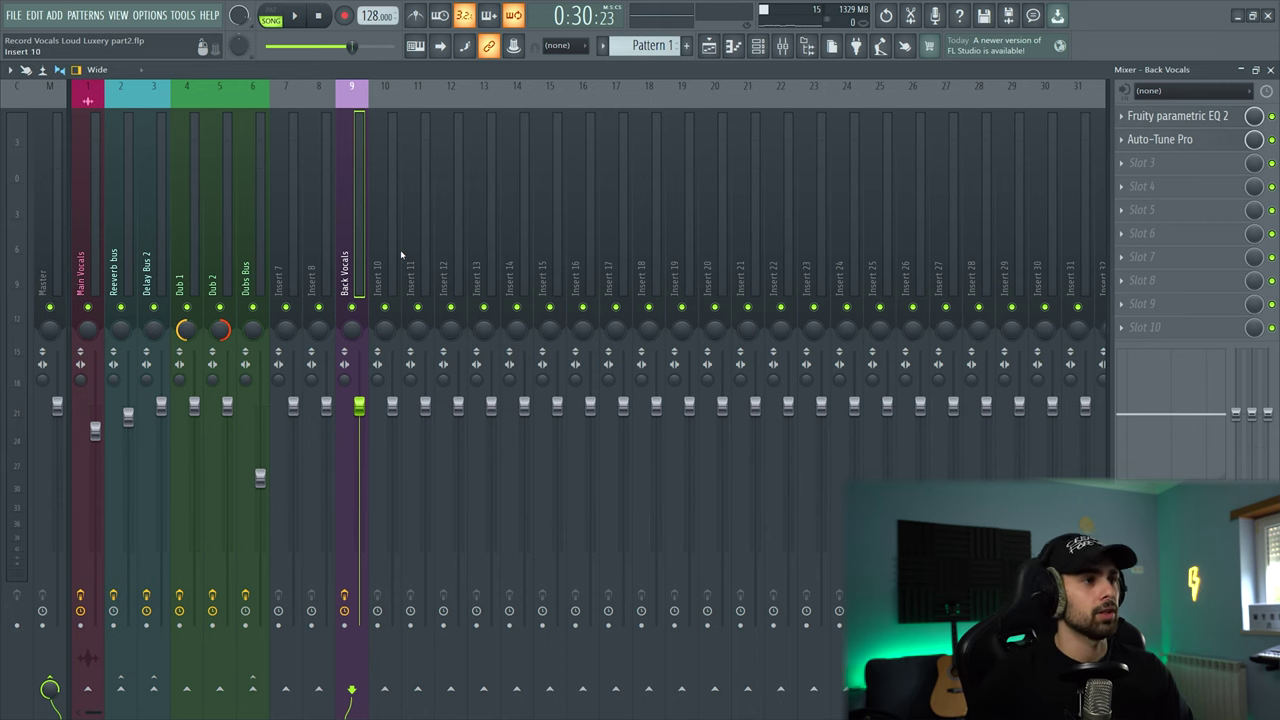
# - Move the Back Vocals mixer track to insert 7 beside the Dubs Bus and load The Glue into its third effect slot
pyautogui.hotkey('alt', 'Left')
pyautogui.hotkey('alt', 'Left')
pyautogui.click(1121, 163)
pyautogui.moveTo(1145, 182)
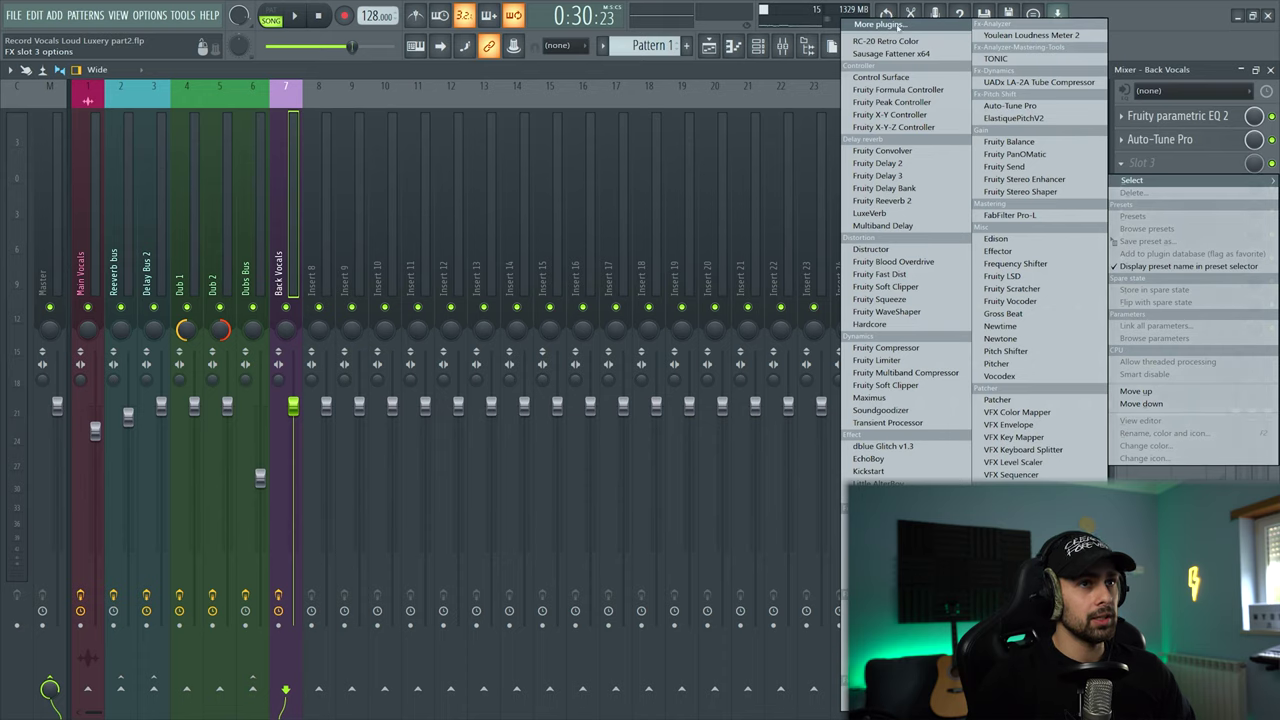
pyautogui.click(899, 26)
pyautogui.write('glue')
pyautogui.doubleClick(526, 40)
# - Adjust The Glue's threshold on the back vocals while playing them, with the playback position set around bar 21
pyautogui.press('space')
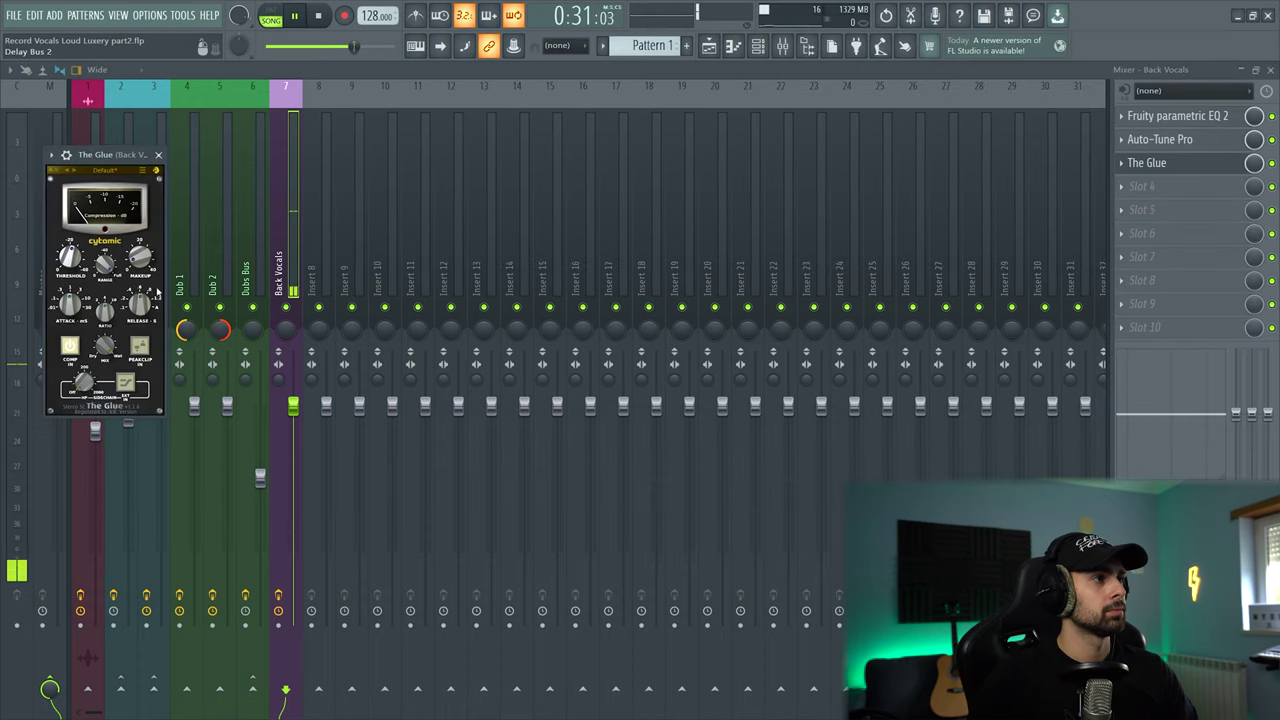
pyautogui.moveTo(73, 268); pyautogui.dragTo(73, 263)
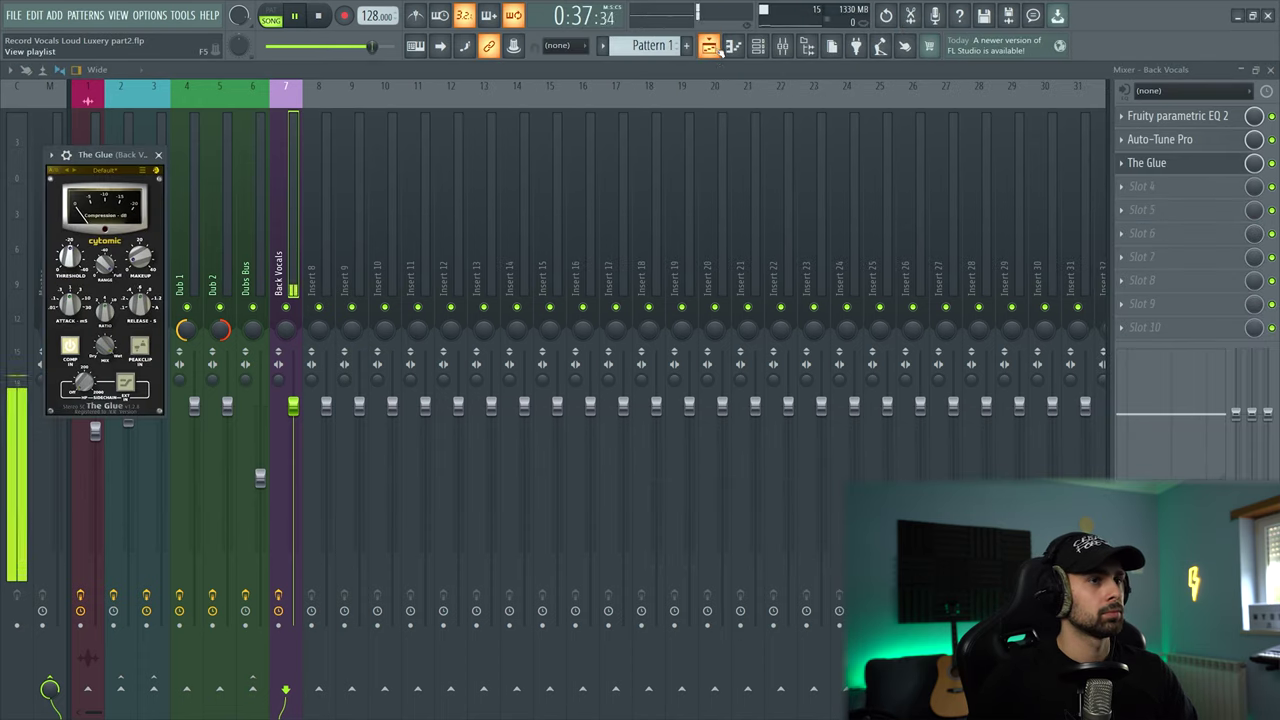
pyautogui.click(708, 46)
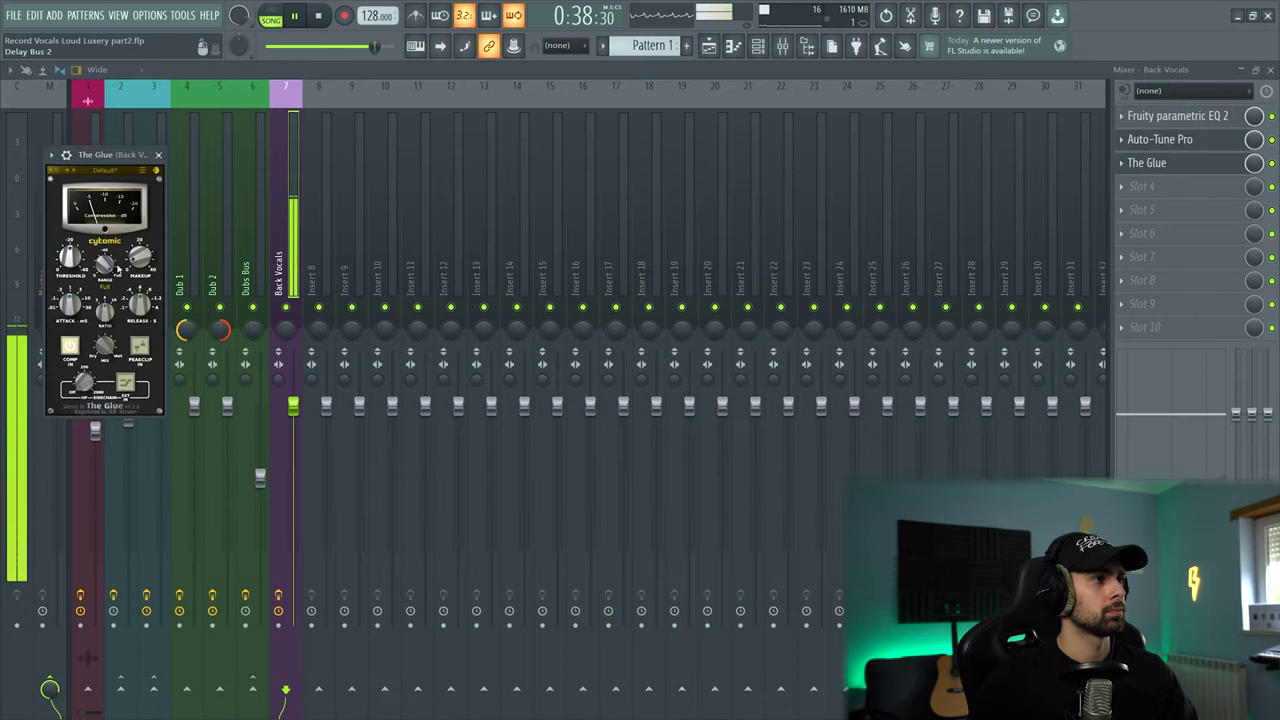
pyautogui.press('space')
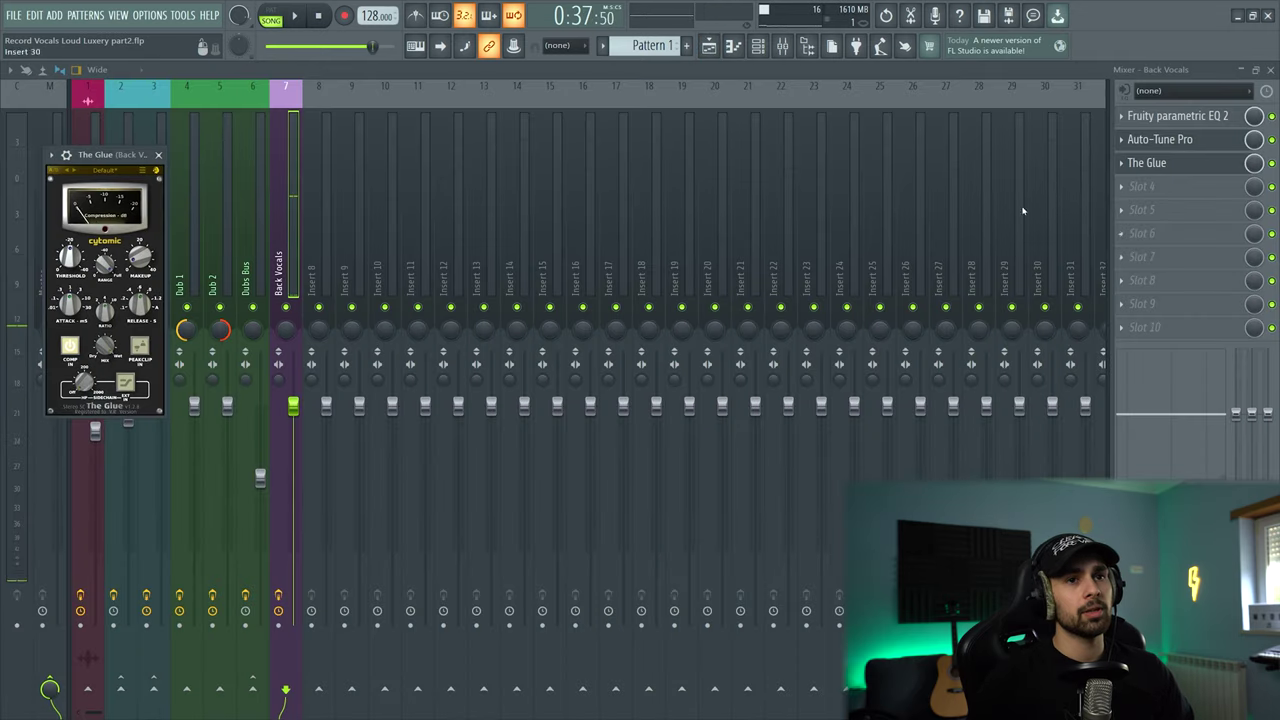
# - Load Fruity Reeverb into the fourth effect slot of the Back Vocals track
pyautogui.click(1182, 205)
pyautogui.click(870, 24)
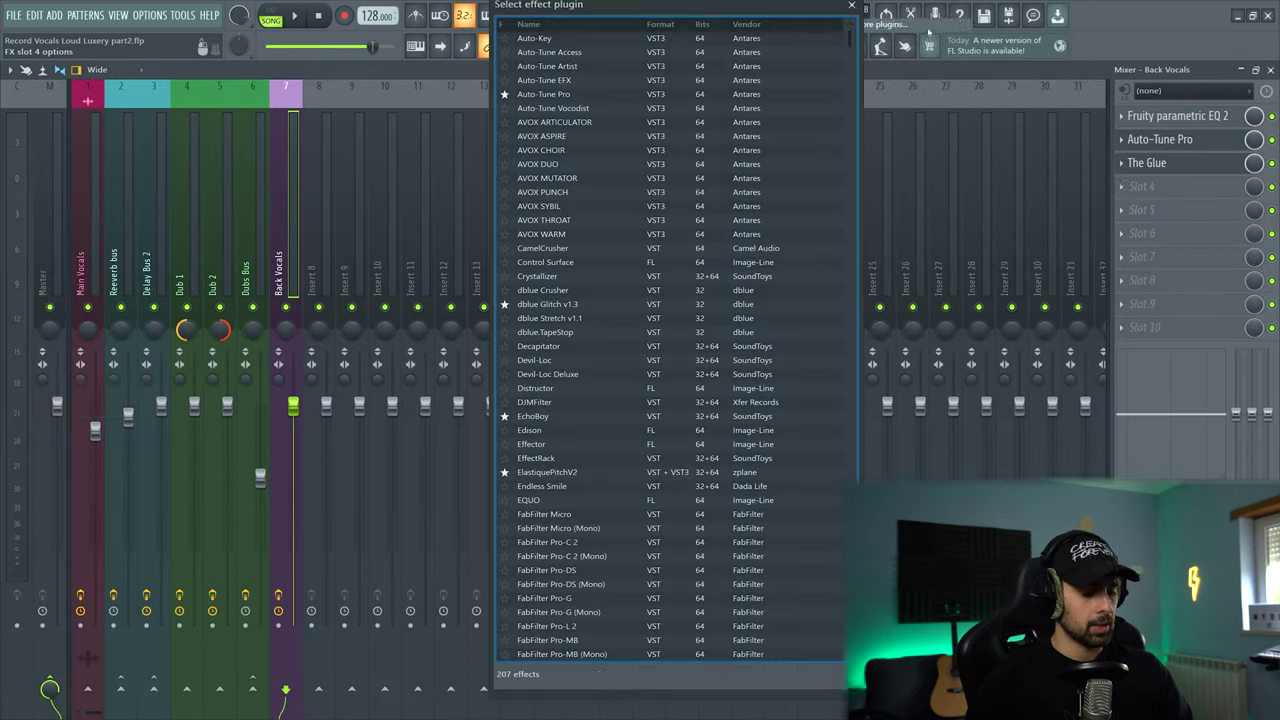
pyautogui.write('reev')
pyautogui.doubleClick(568, 53)
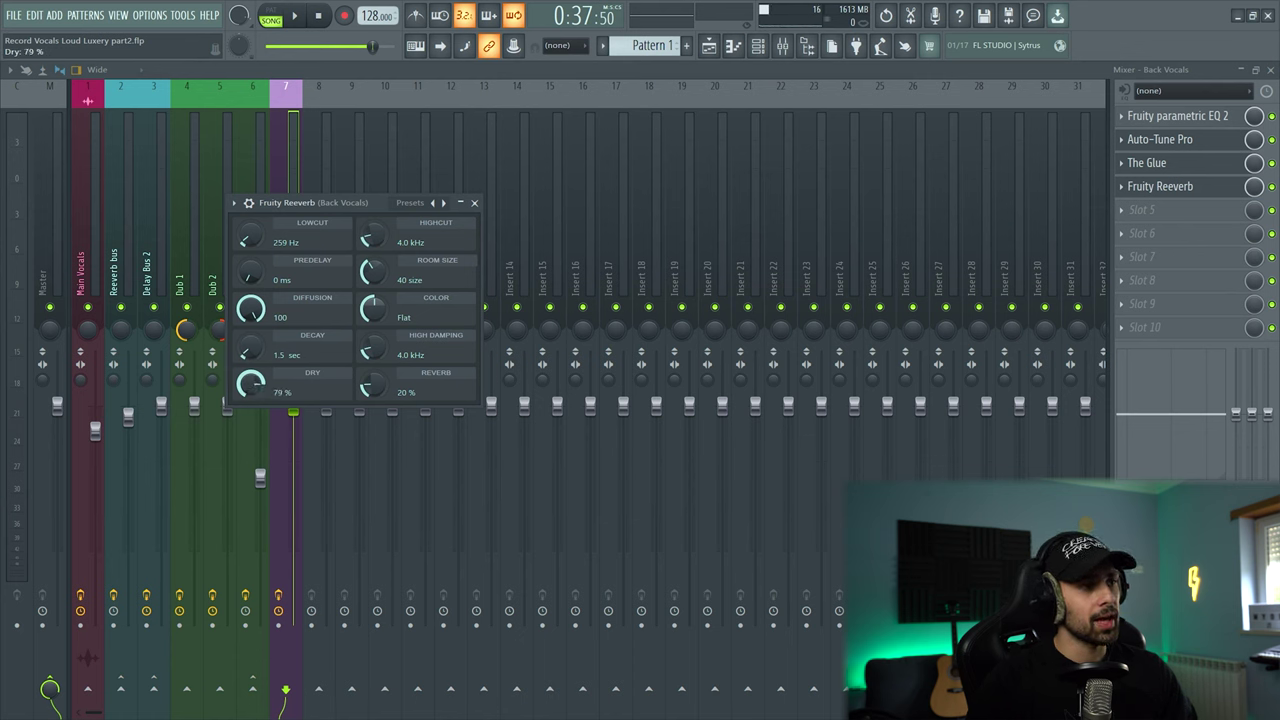
# - Set Fruity Reeverb's dry level to 37% and reverb level to 25% while playing the back vocals
pyautogui.moveTo(250, 384); pyautogui.dragTo(250, 390)
pyautogui.press('space')
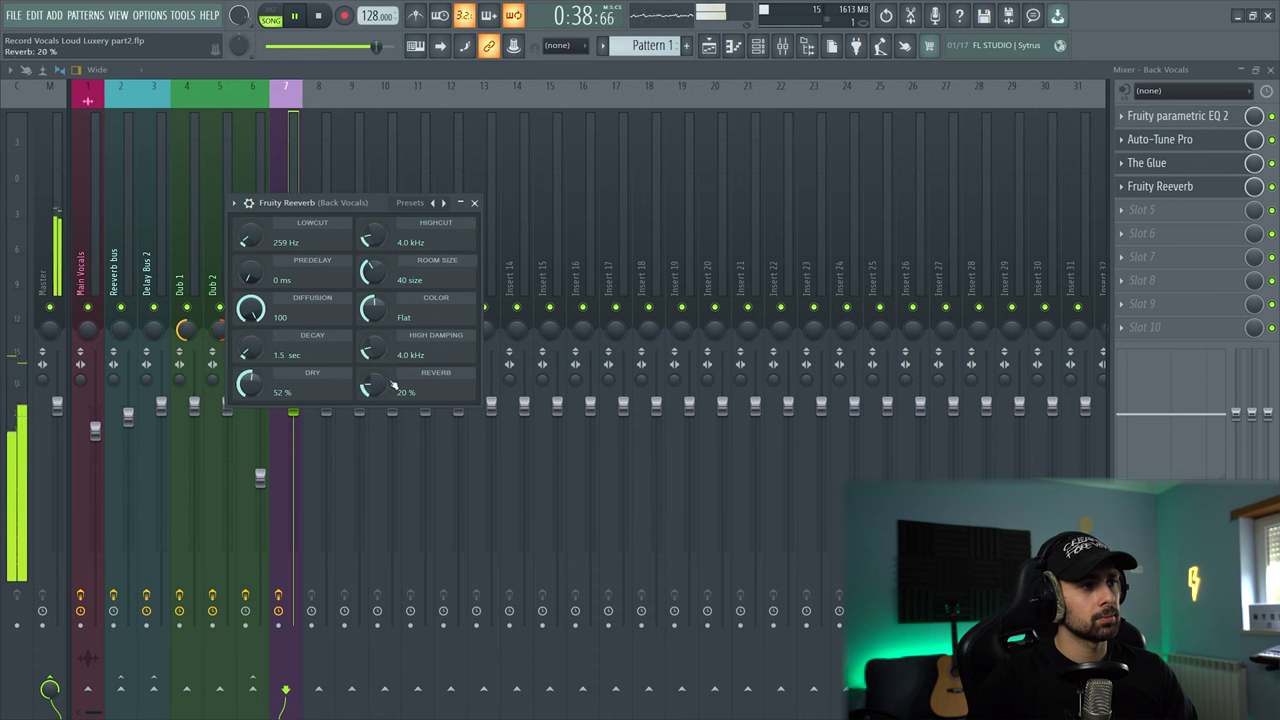
pyautogui.press('space')
pyautogui.moveTo(374, 384); pyautogui.dragTo(374, 372)
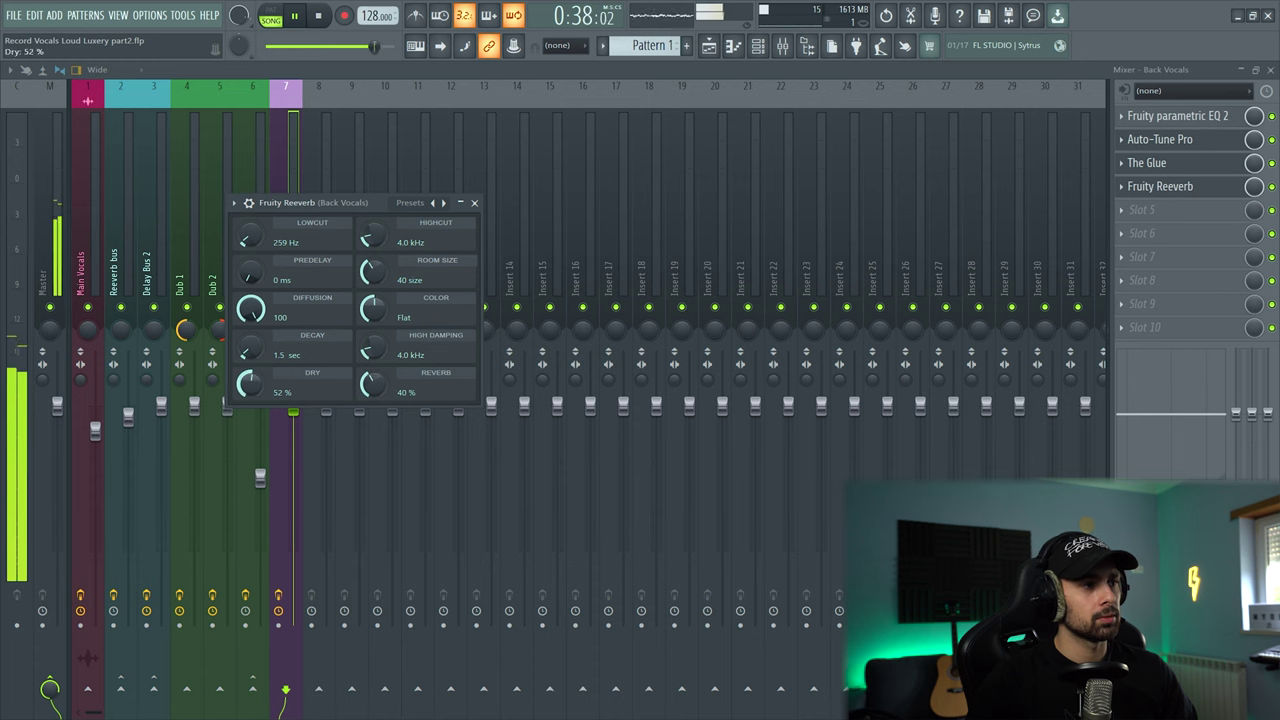
pyautogui.moveTo(252, 381); pyautogui.dragTo(249, 410)
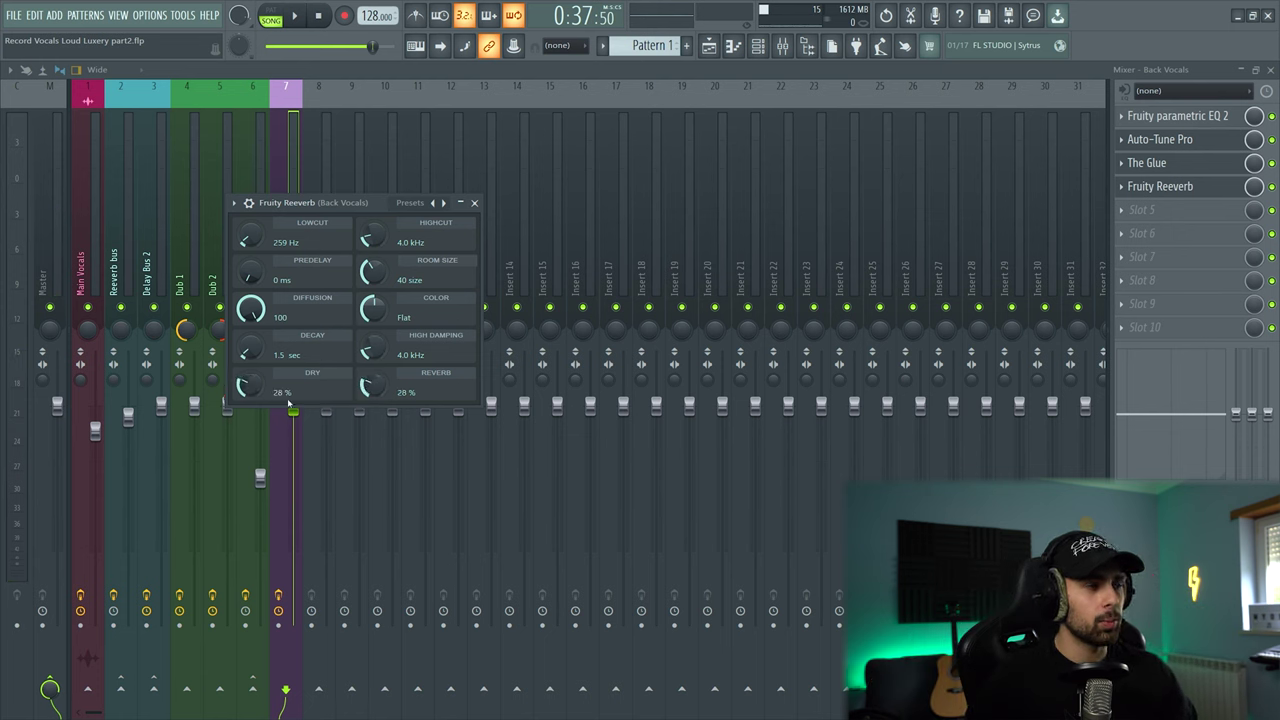
pyautogui.press('space')
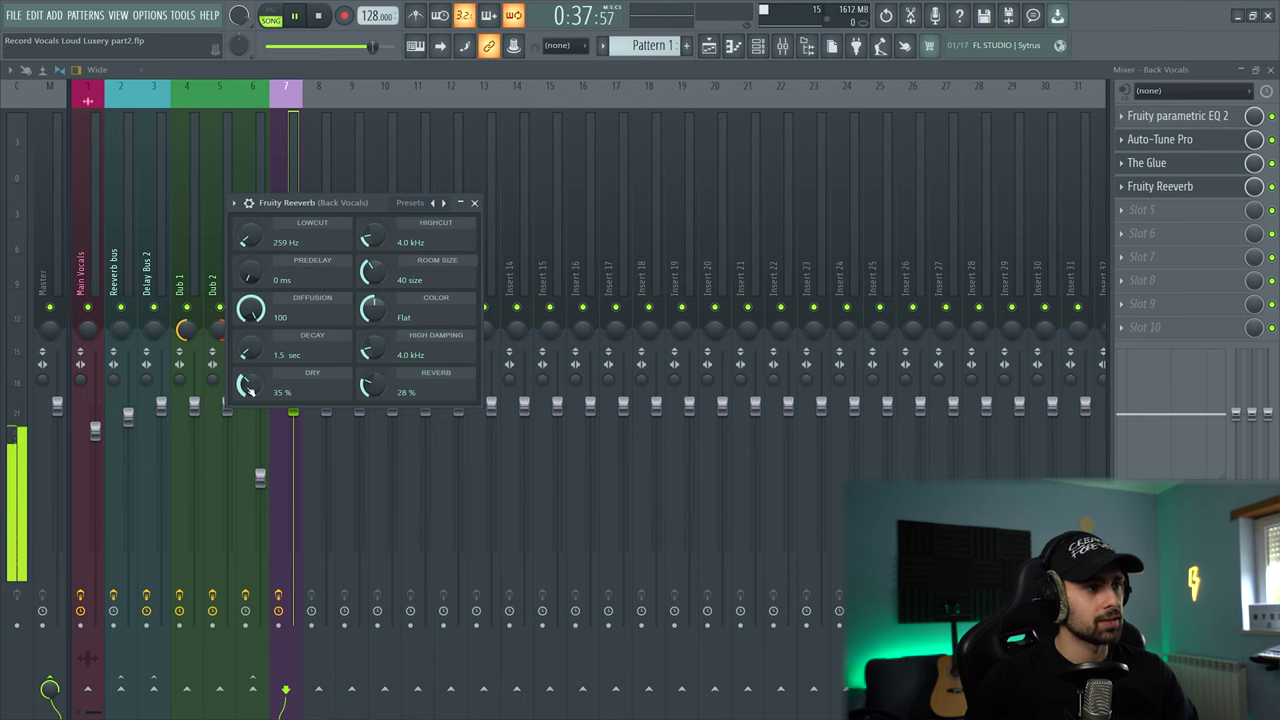
pyautogui.moveTo(372, 382); pyautogui.dragTo(374, 388)
pyautogui.moveTo(250, 388); pyautogui.dragTo(251, 383)
pyautogui.press('space')
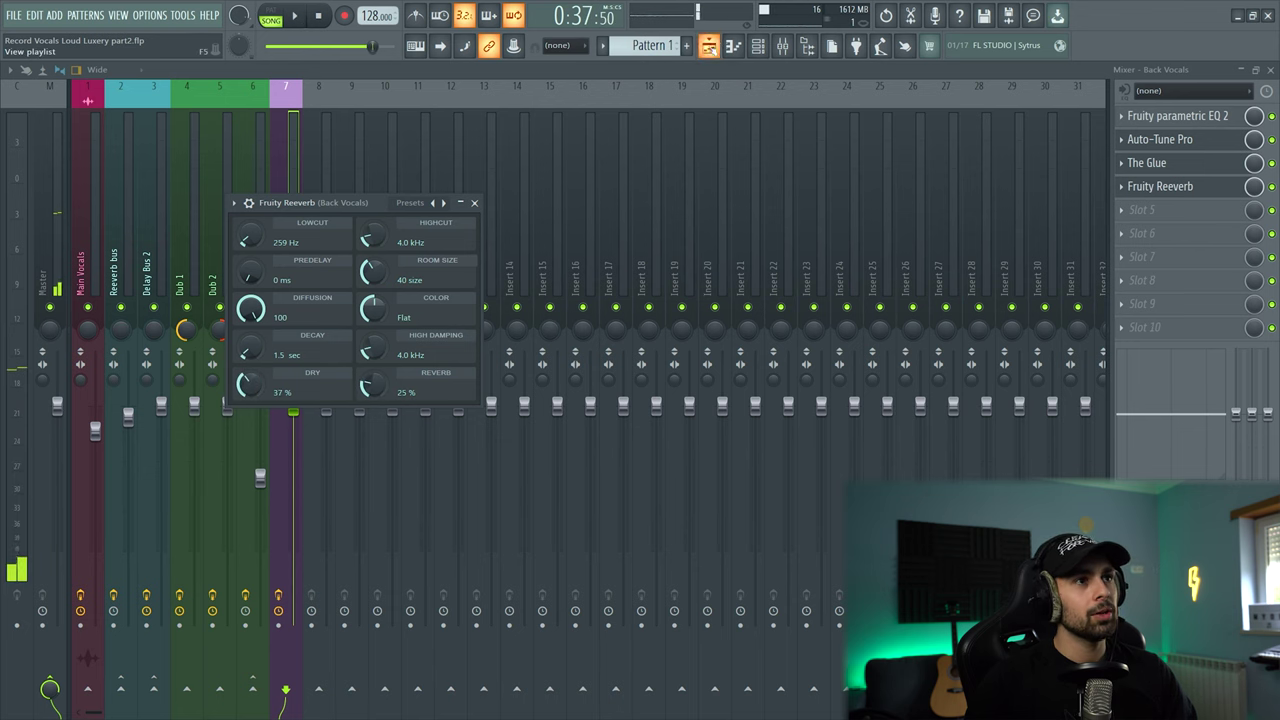
# - Unmute the Vocals track in the playlist, place the playback position just before bar 21, and return to the mixer
pyautogui.press('F5')
pyautogui.click(70, 317)
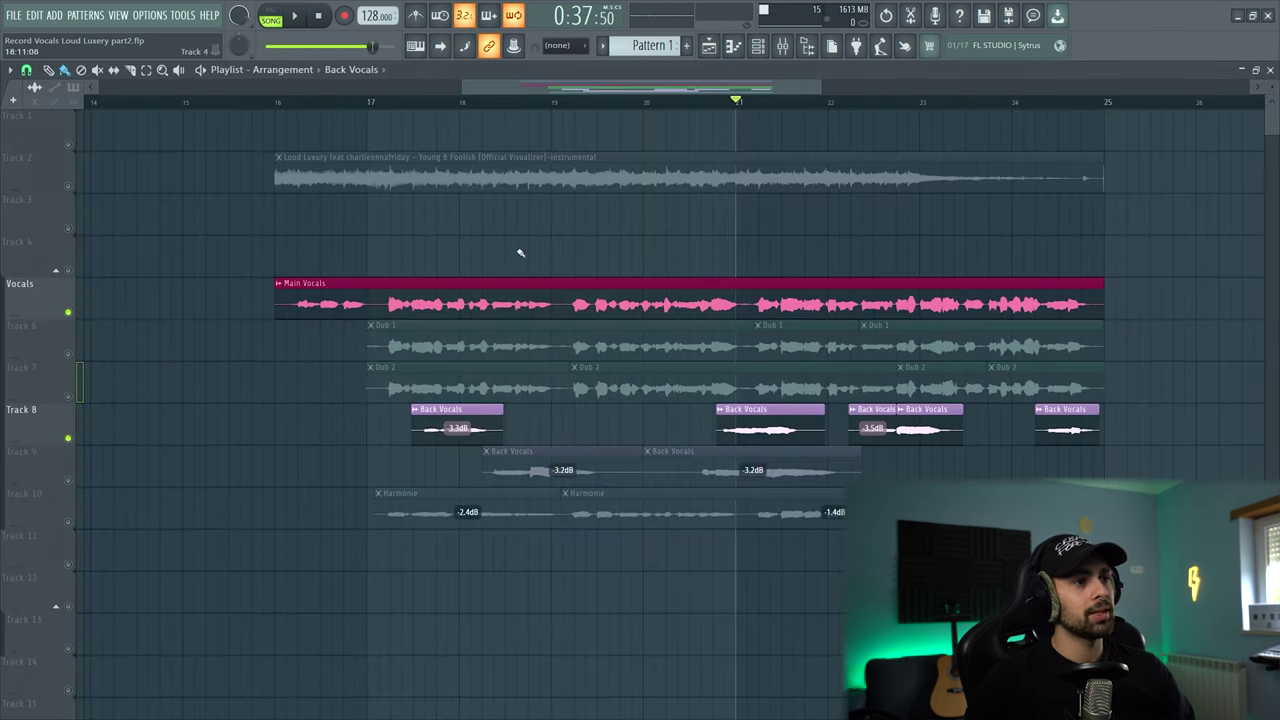
pyautogui.click(712, 103)
pyautogui.click(782, 45)
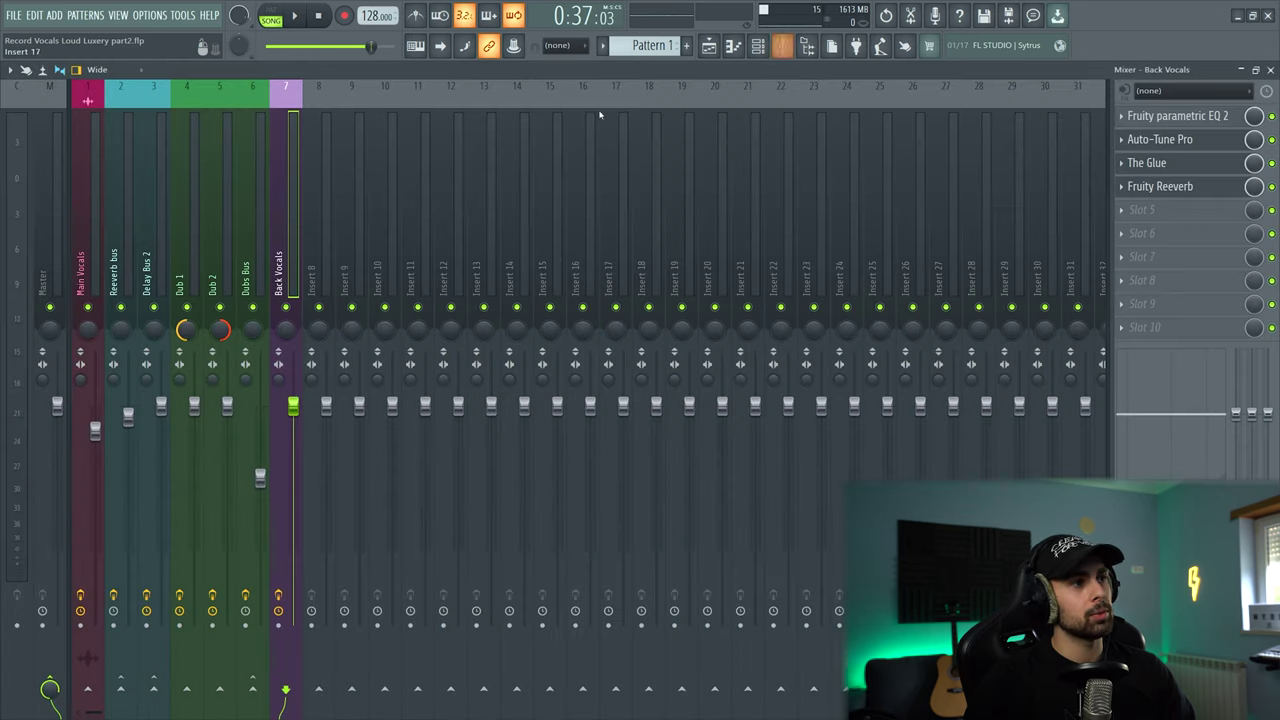
# - Play the main and back vocals with Fruity Reeverb bypassed and enabled to compare the blend
pyautogui.press('space')
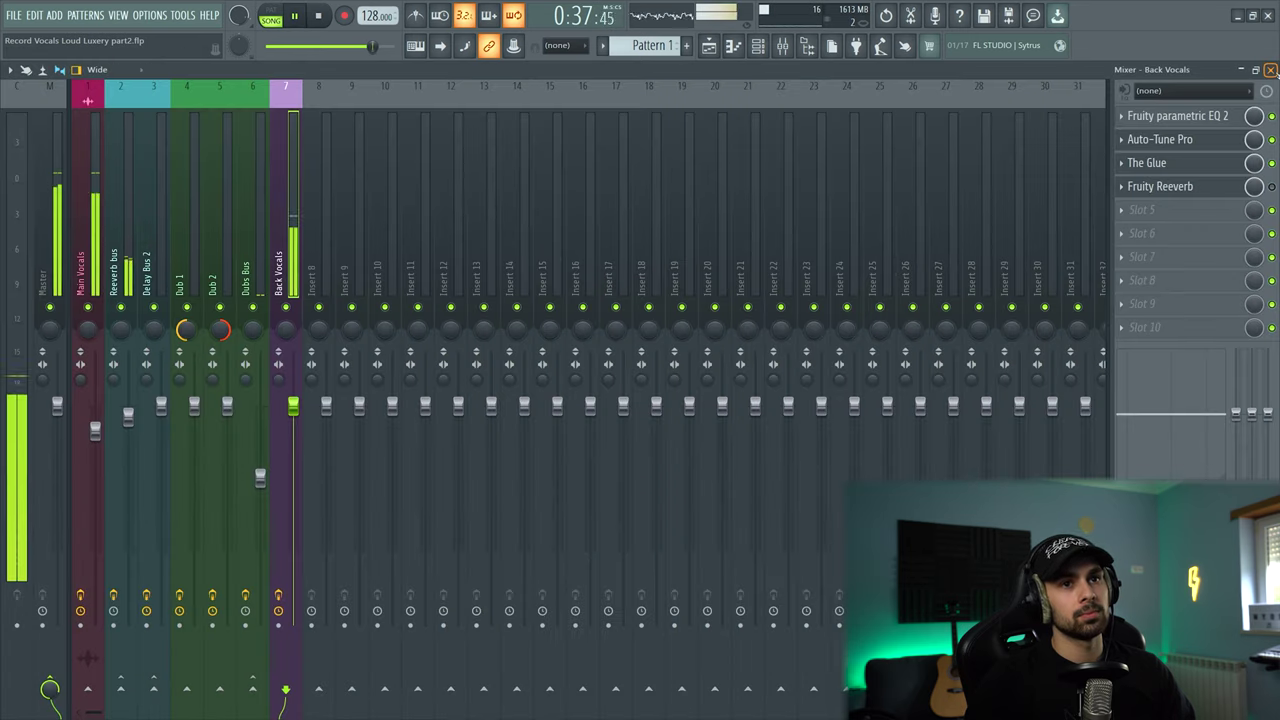
pyautogui.press('space')
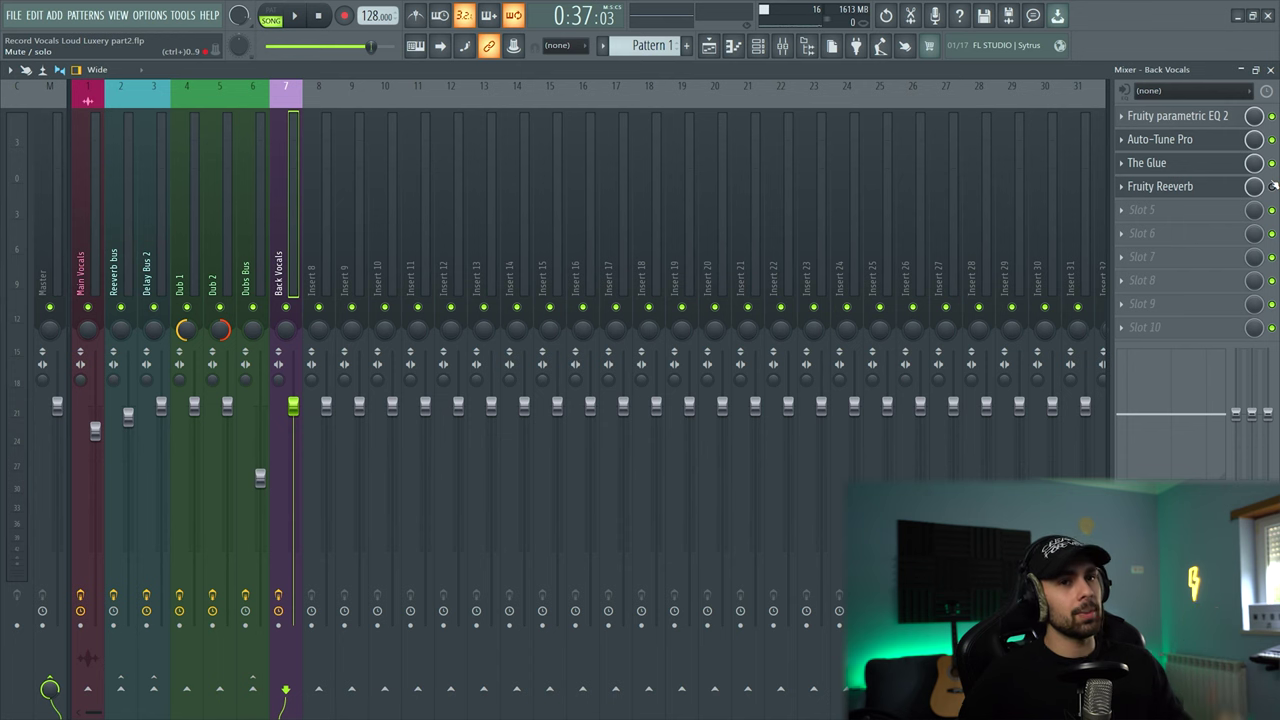
pyautogui.press('space')
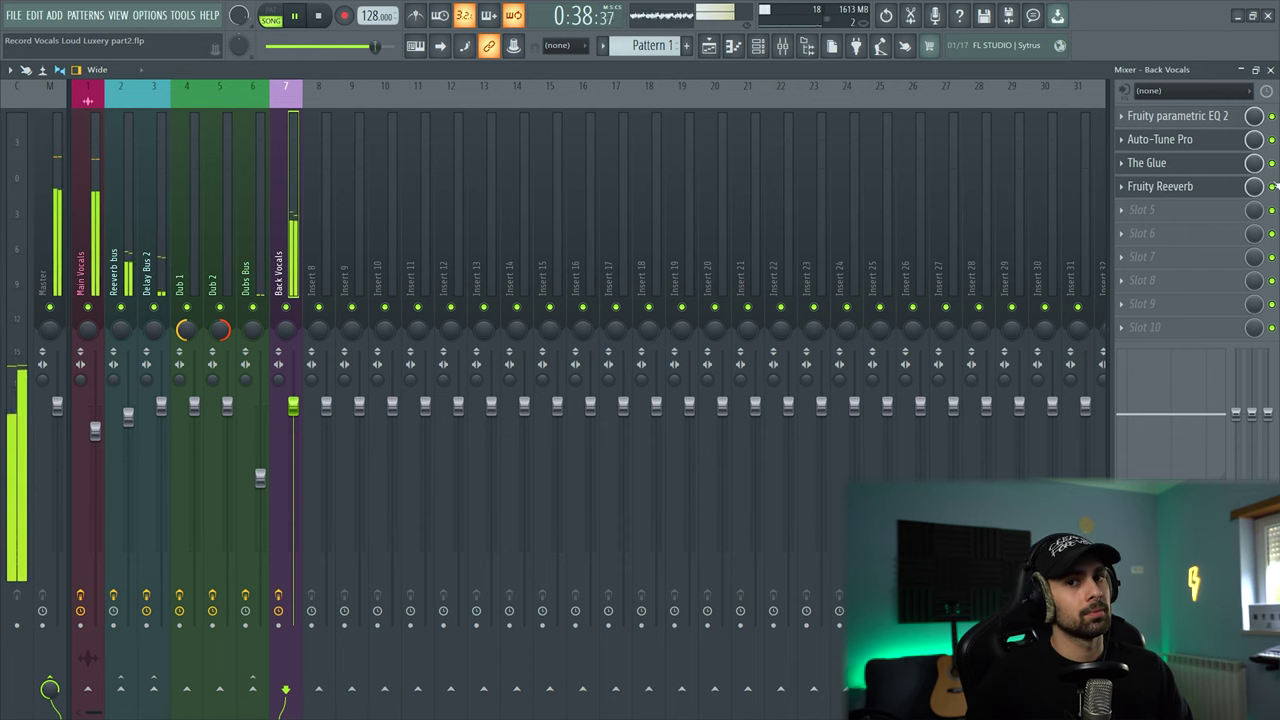
pyautogui.press('space')
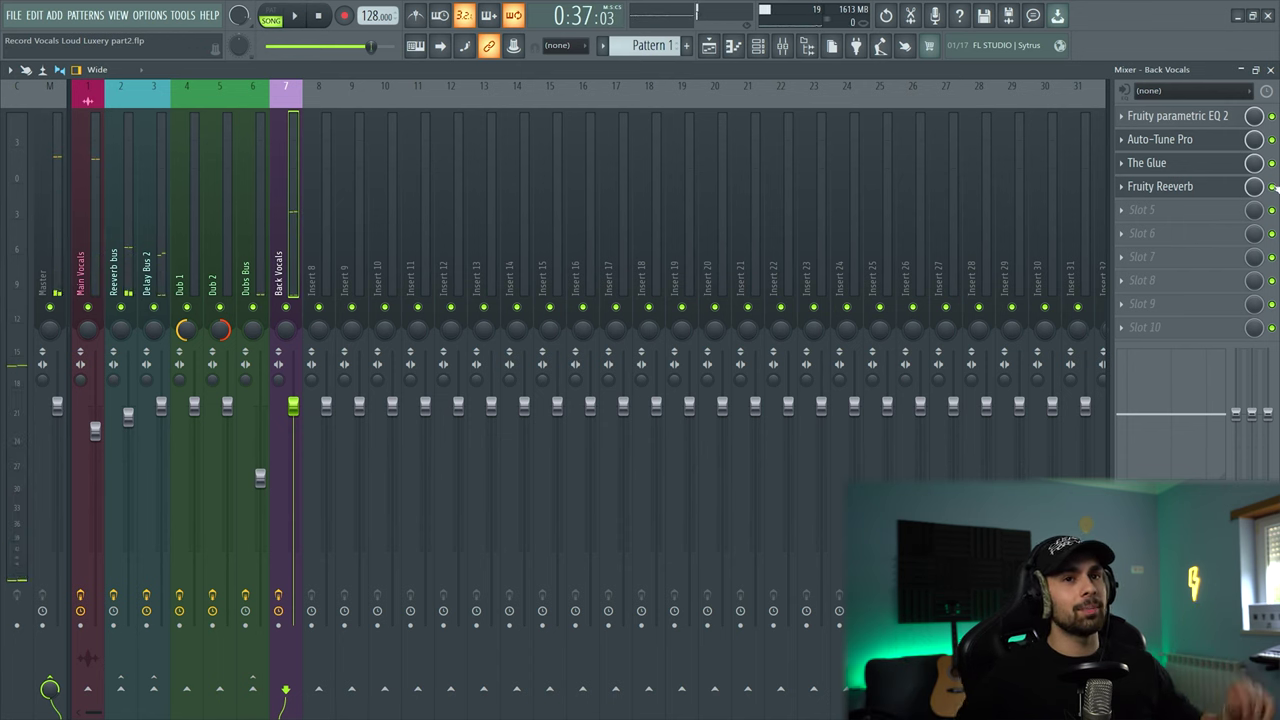
# - Set the reverb level to 33% in Fruity Reeverb on the Back Vocals mixer track while the vocals play
pyautogui.click(1185, 188)
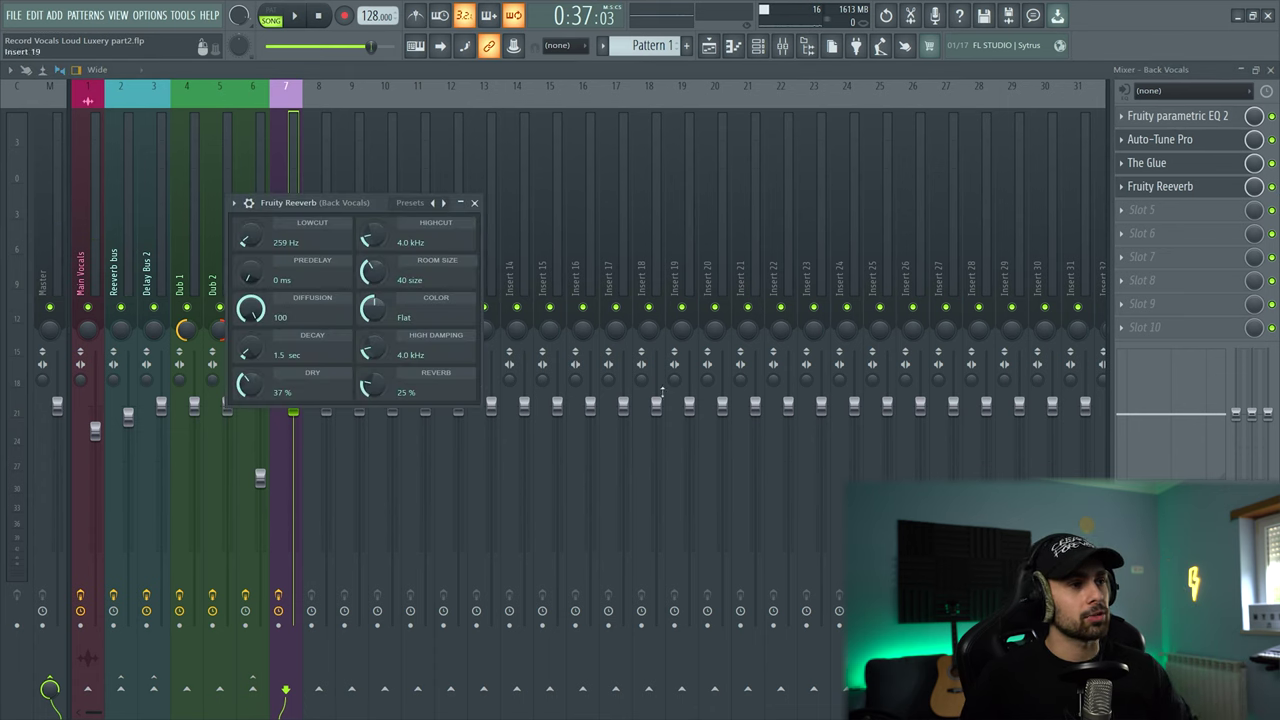
pyautogui.moveTo(370, 384); pyautogui.dragTo(370, 372)
pyautogui.press('space')
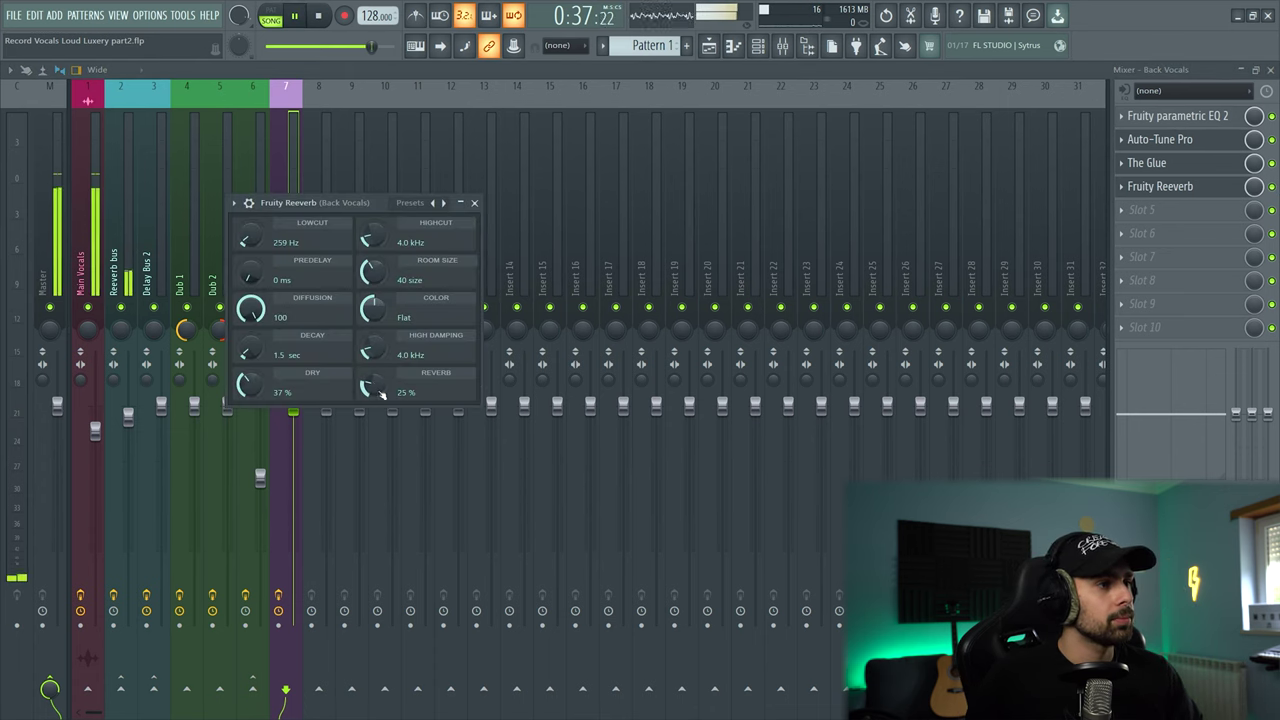
pyautogui.press('space')
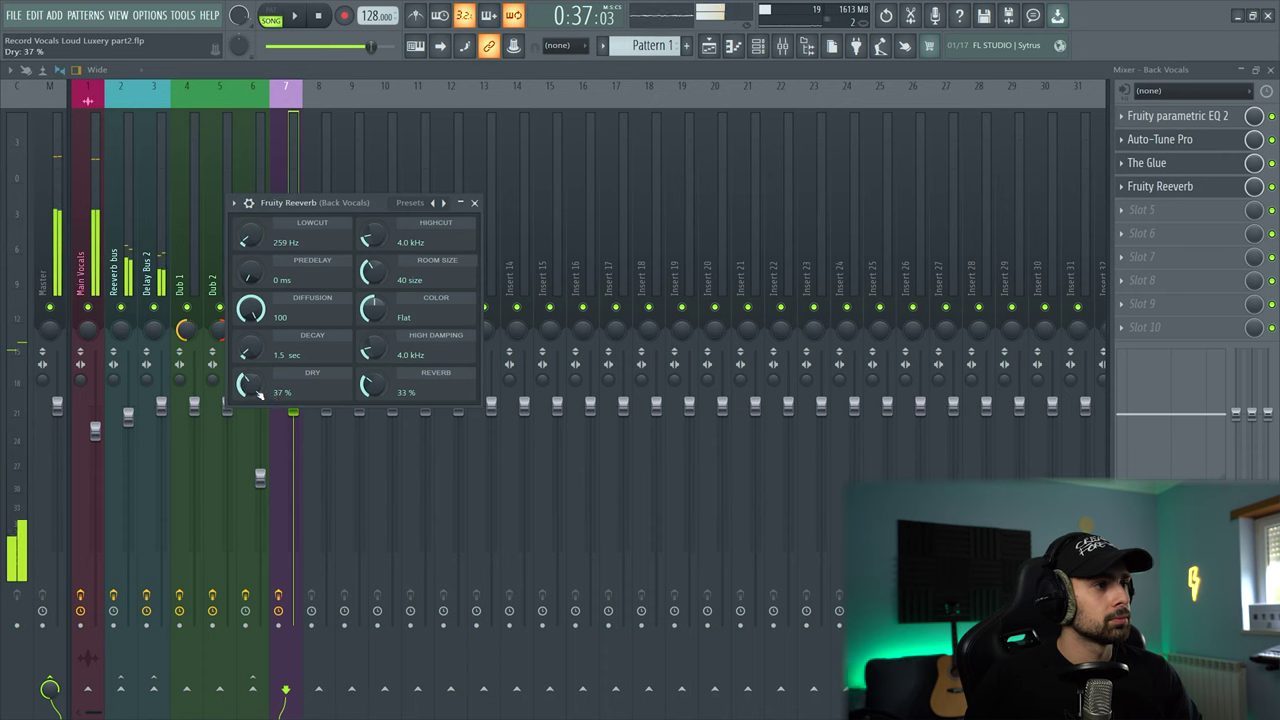
pyautogui.click(474, 202)
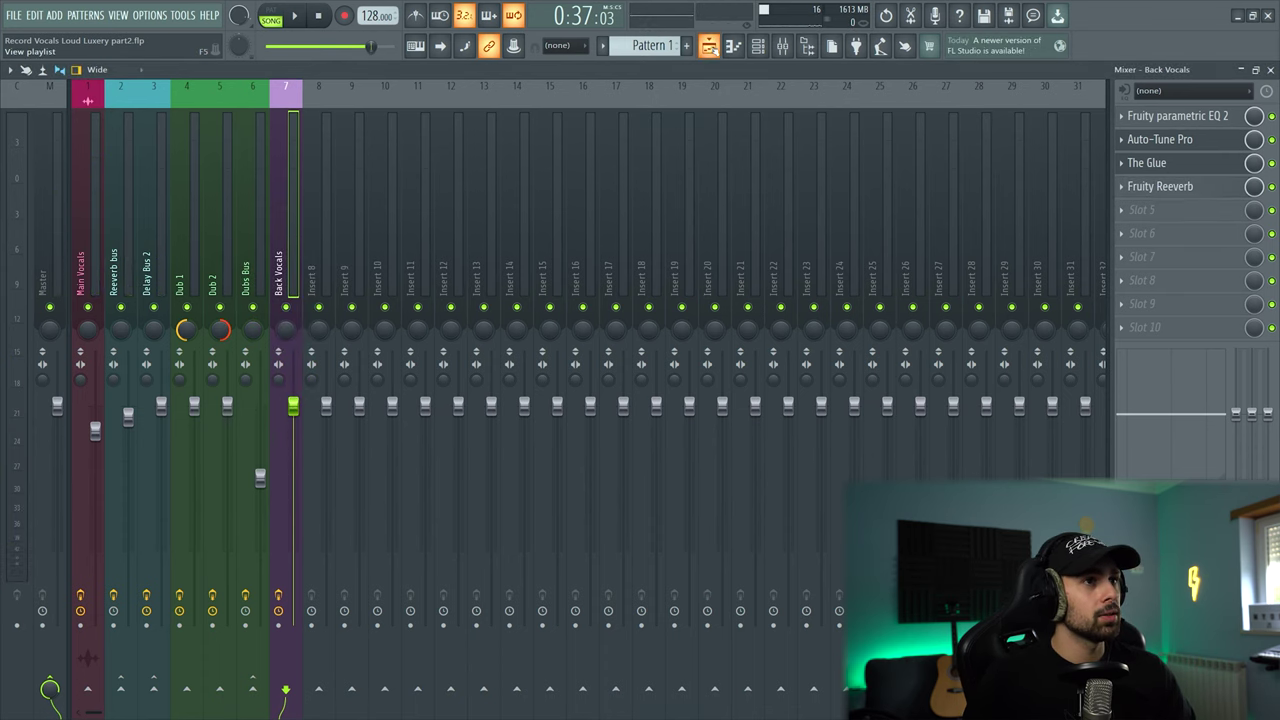
# - Unmute the instrumental and both dub tracks in the playlist and play the full mix from the middle of bar 20
pyautogui.click(709, 46)
pyautogui.click(68, 354)
pyautogui.click(68, 396)
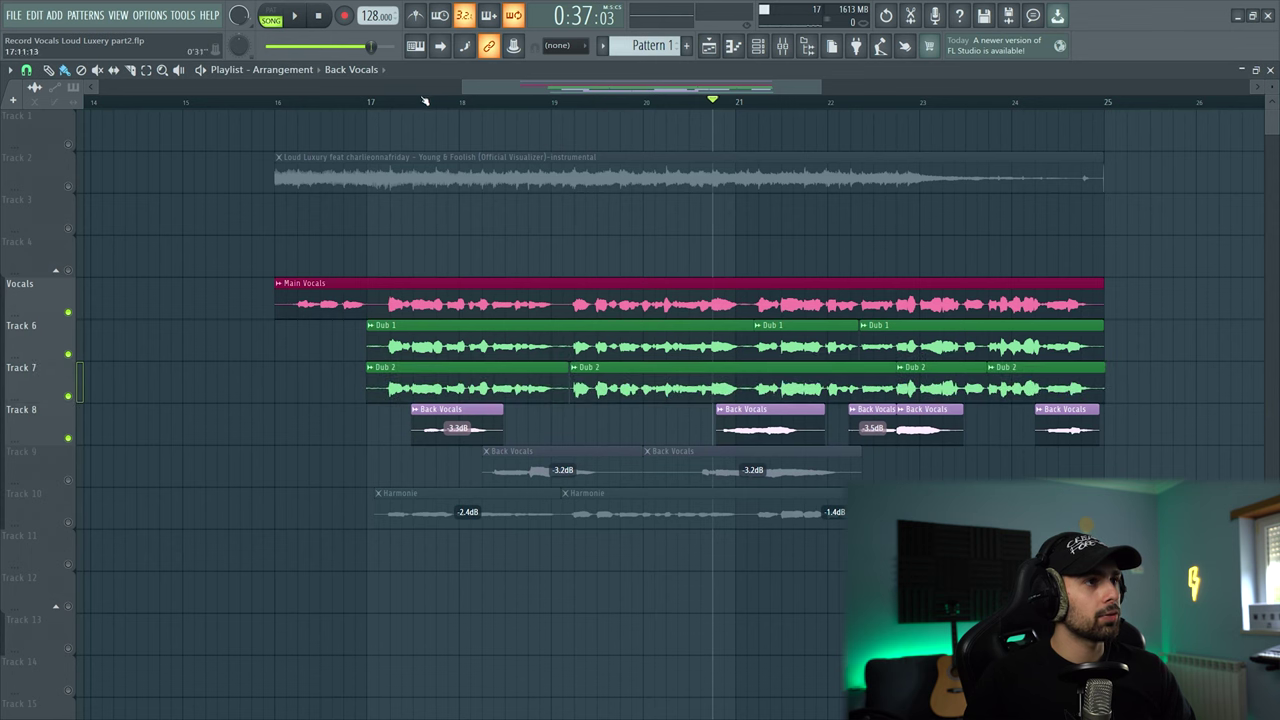
pyautogui.click(690, 101)
pyautogui.click(68, 187)
pyautogui.press('space')
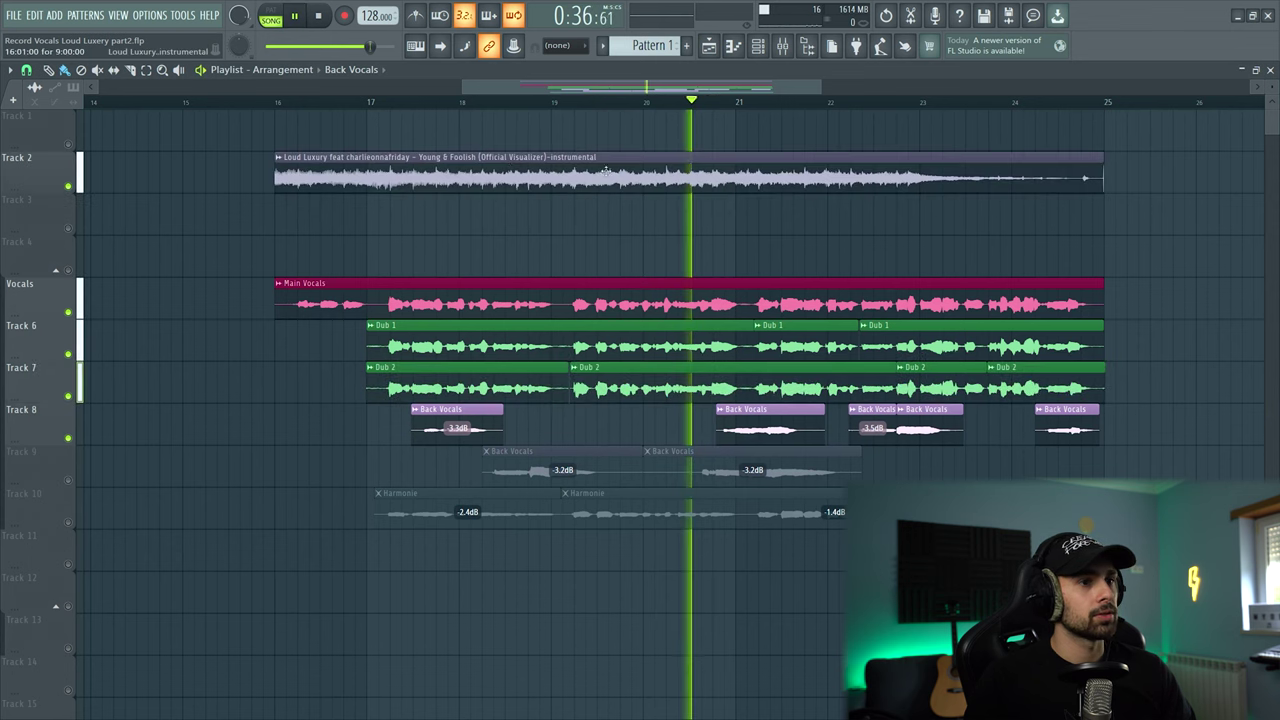
pyautogui.press('F9')
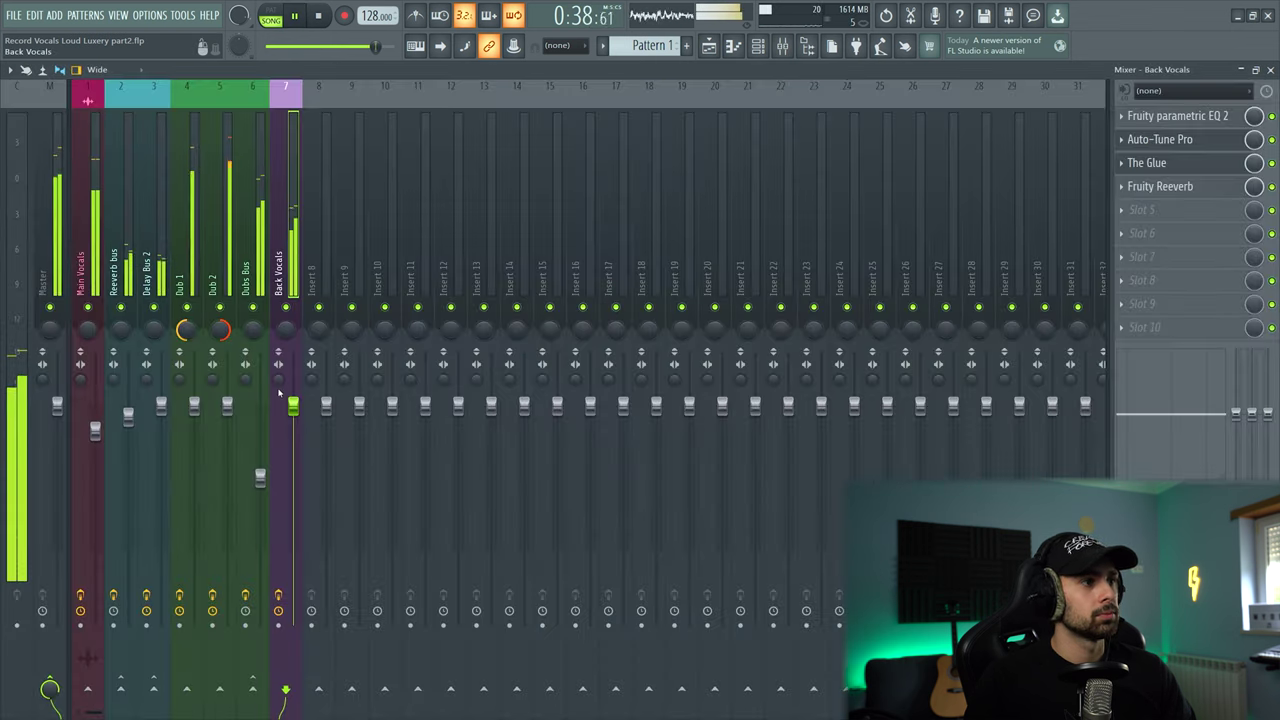
pyautogui.press('space')
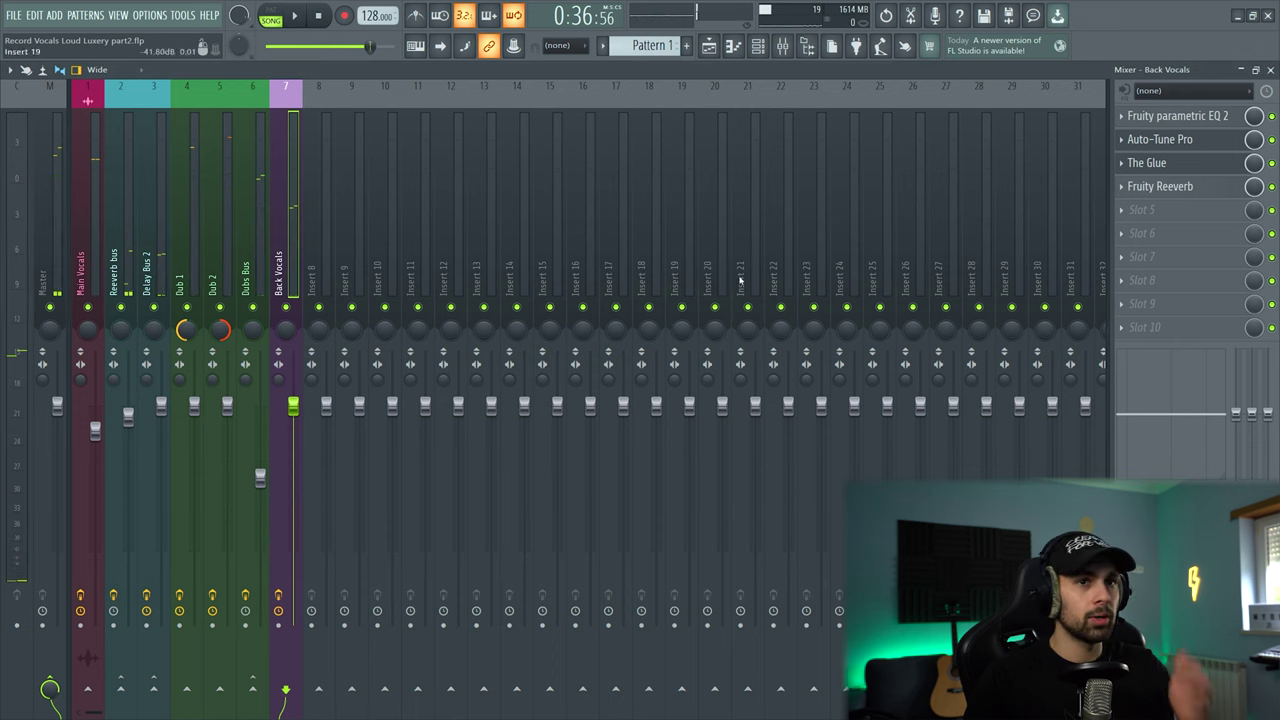
# - Lower the Back Vocals mixer fader to about -3.6 dB while the full mix plays, and return to the playlist
pyautogui.click(1165, 186)
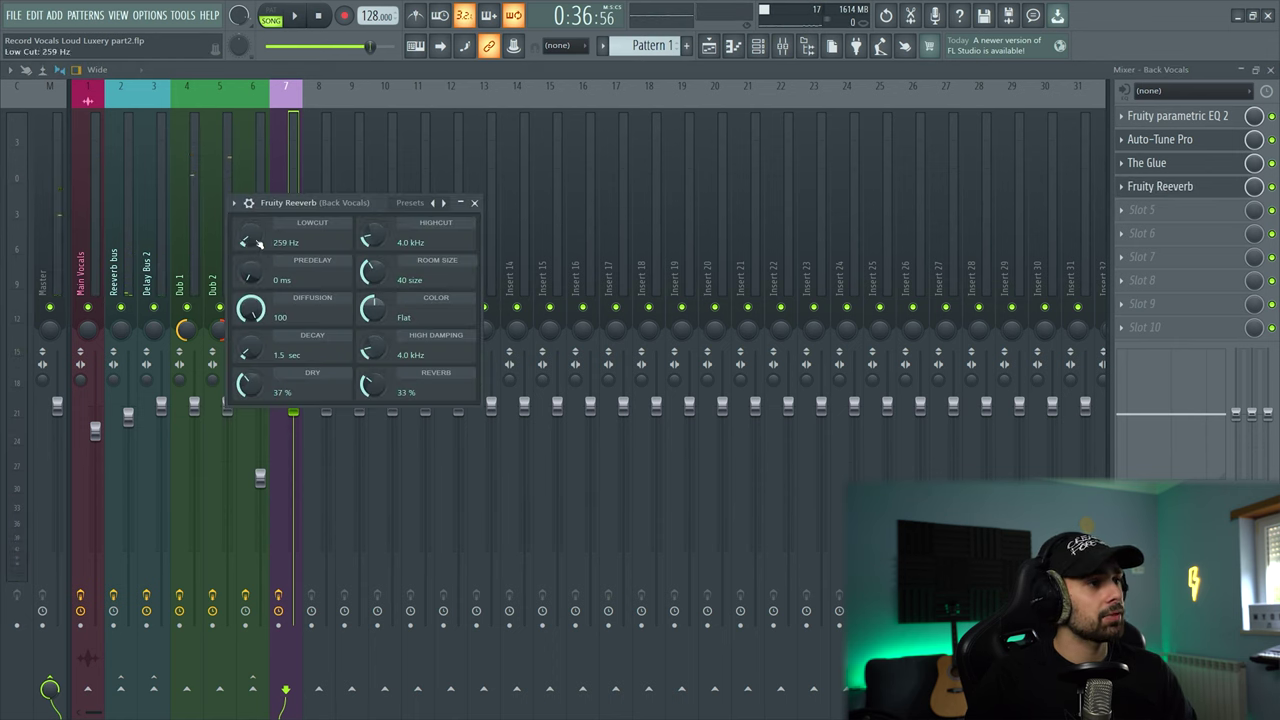
pyautogui.press('space')
pyautogui.click(475, 203)
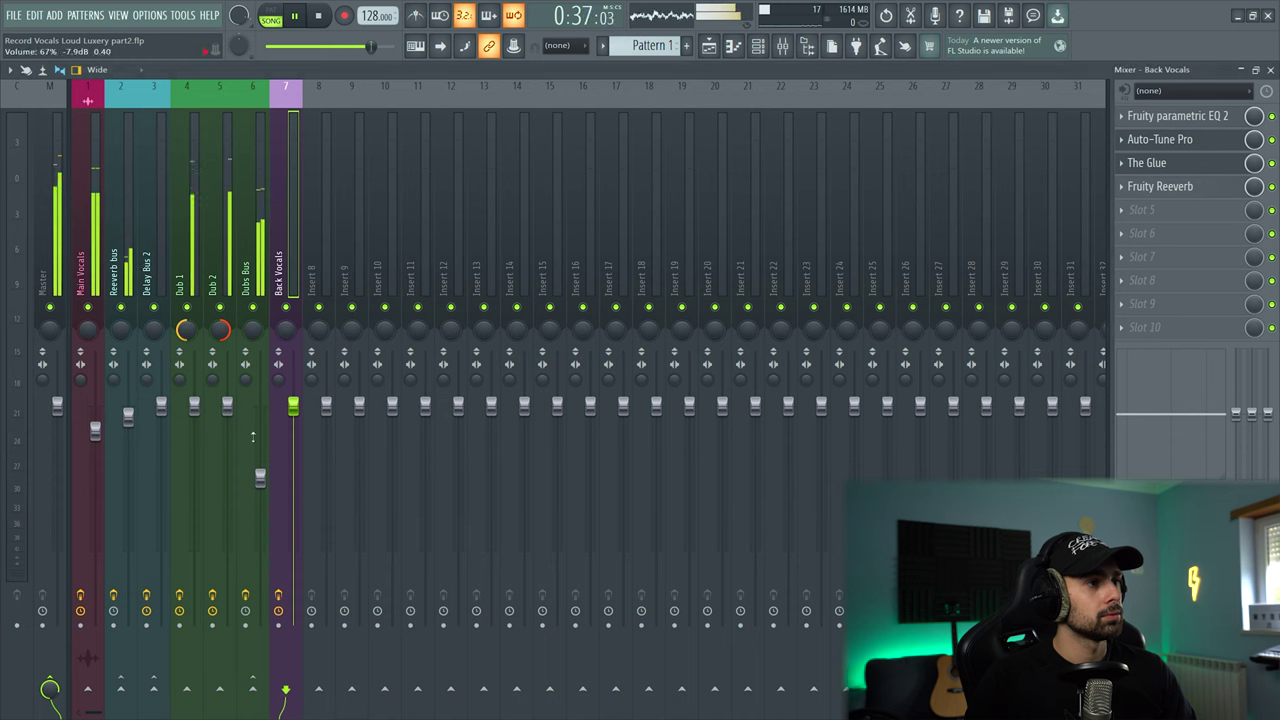
pyautogui.moveTo(293, 410); pyautogui.dragTo(293, 442)
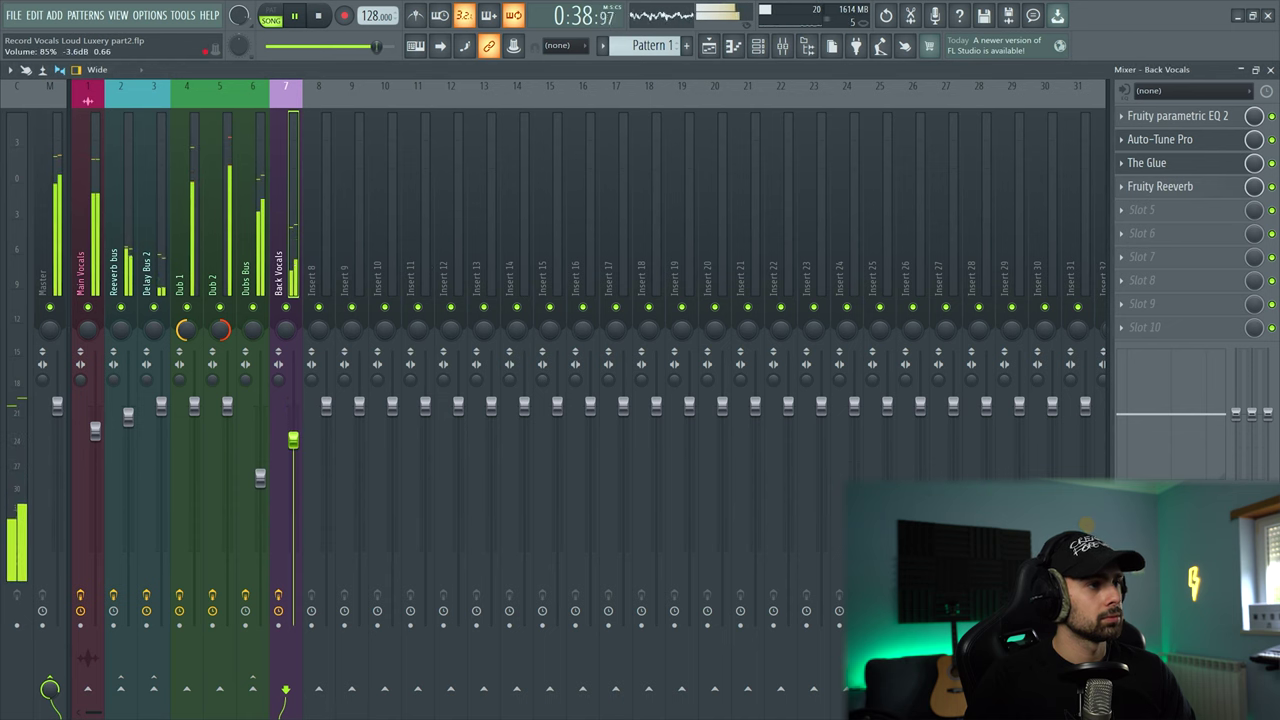
pyautogui.click(710, 48)
pyautogui.press('space')
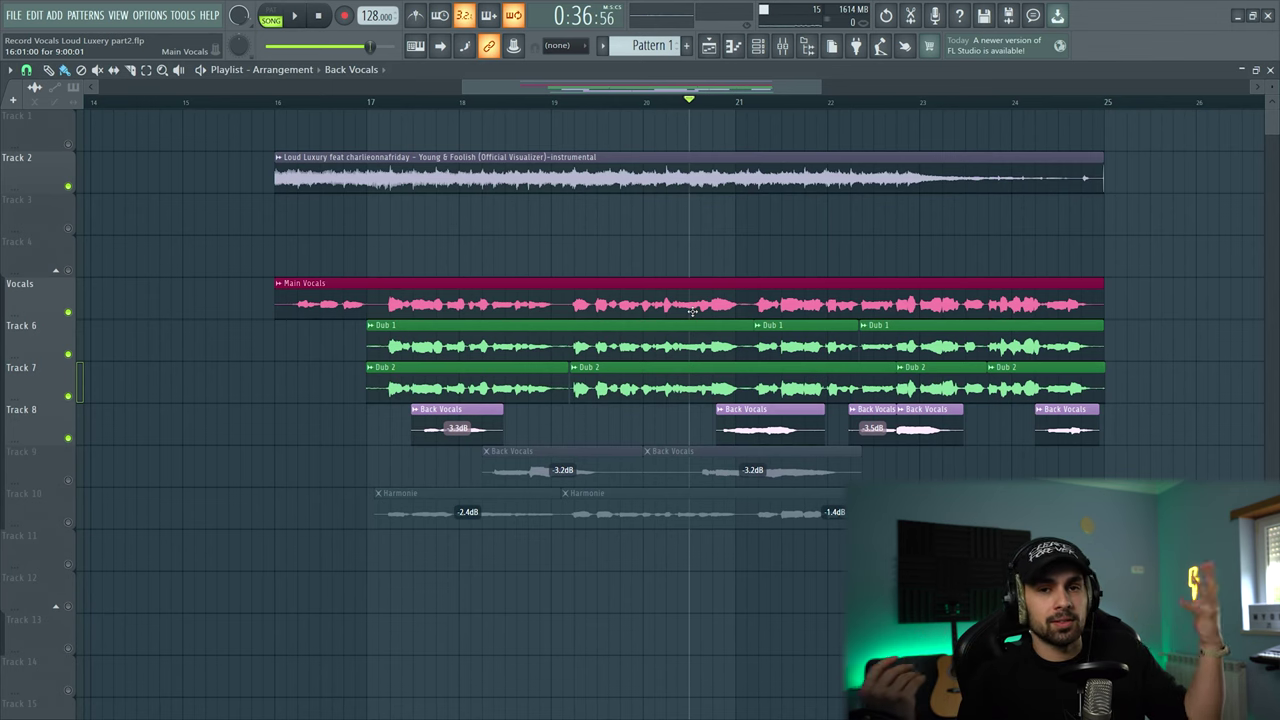
# - Unmute Track 9 in the playlist and zoom in on where its clips overlap the Track 8 back vocals
pyautogui.click(68, 482)
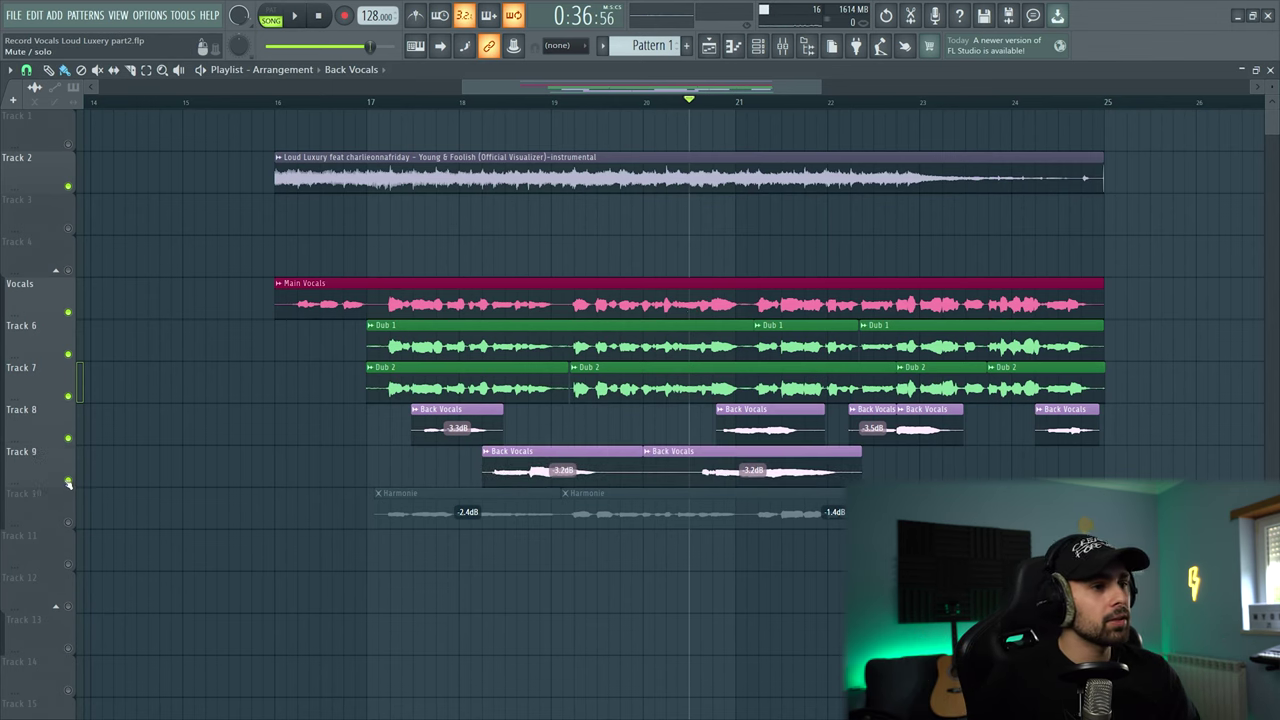
pyautogui.scroll(2, 528, 523)
pyautogui.moveTo(779, 404); pyautogui.dragTo(910, 486)
# - Copy the Back Vocals mixer track with its effect chain to Insert 8 and name the copy Back Vocals 2
pyautogui.click(782, 45)
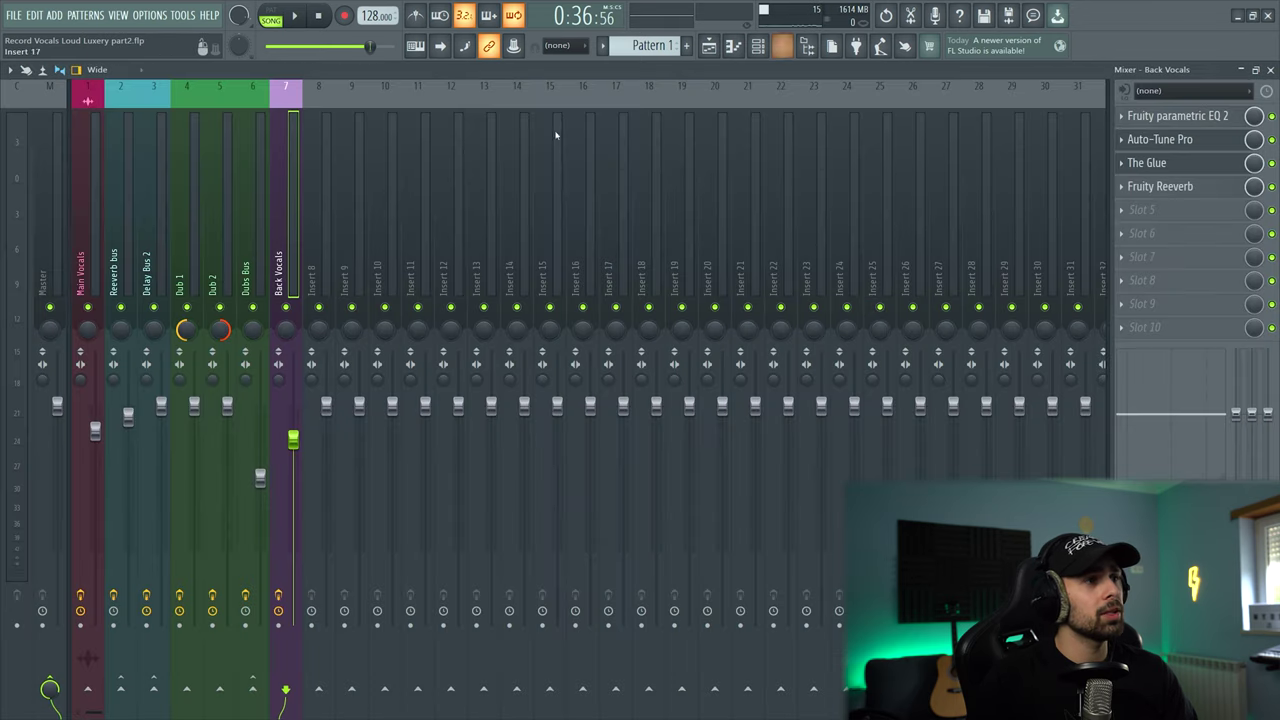
pyautogui.rightClick(300, 215)
pyautogui.moveTo(337, 163)
pyautogui.moveTo(475, 40); pyautogui.dragTo(329, 209)
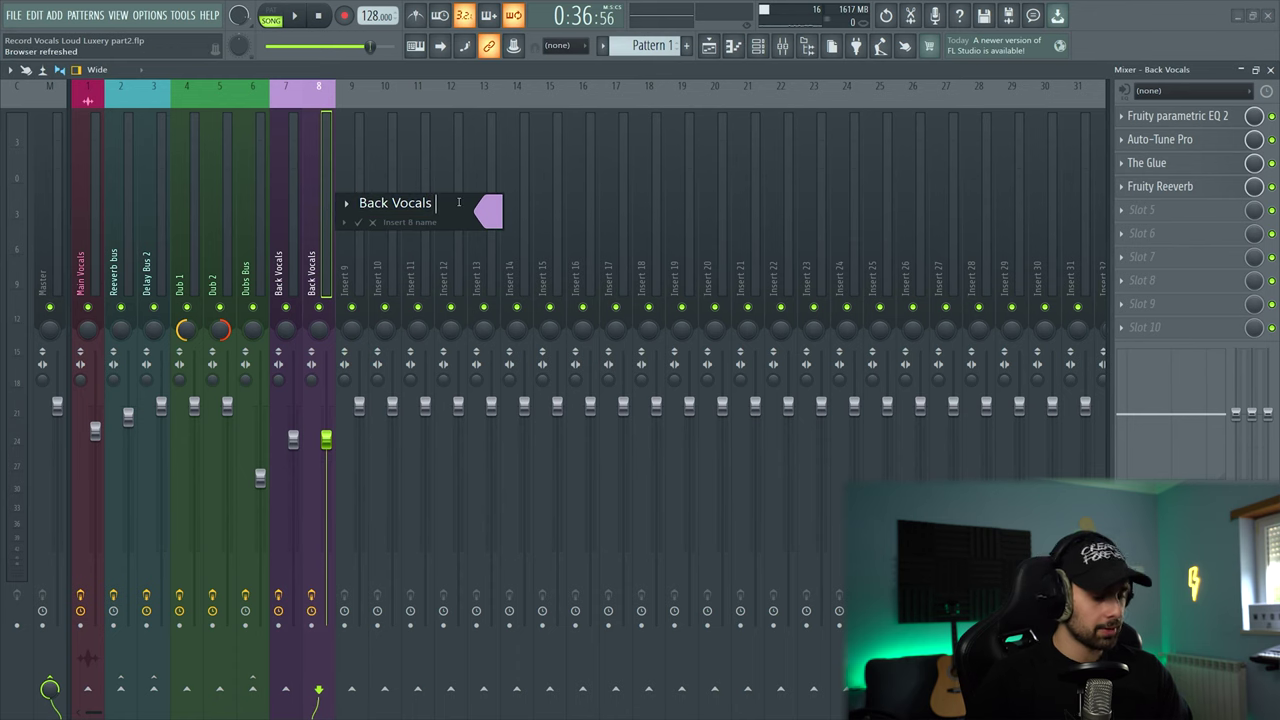
pyautogui.press('Return')
# - Select the overlapping Back Vocals clips on Track 8 and Track 9 around bar 21 in the playlist
pyautogui.click(708, 45)
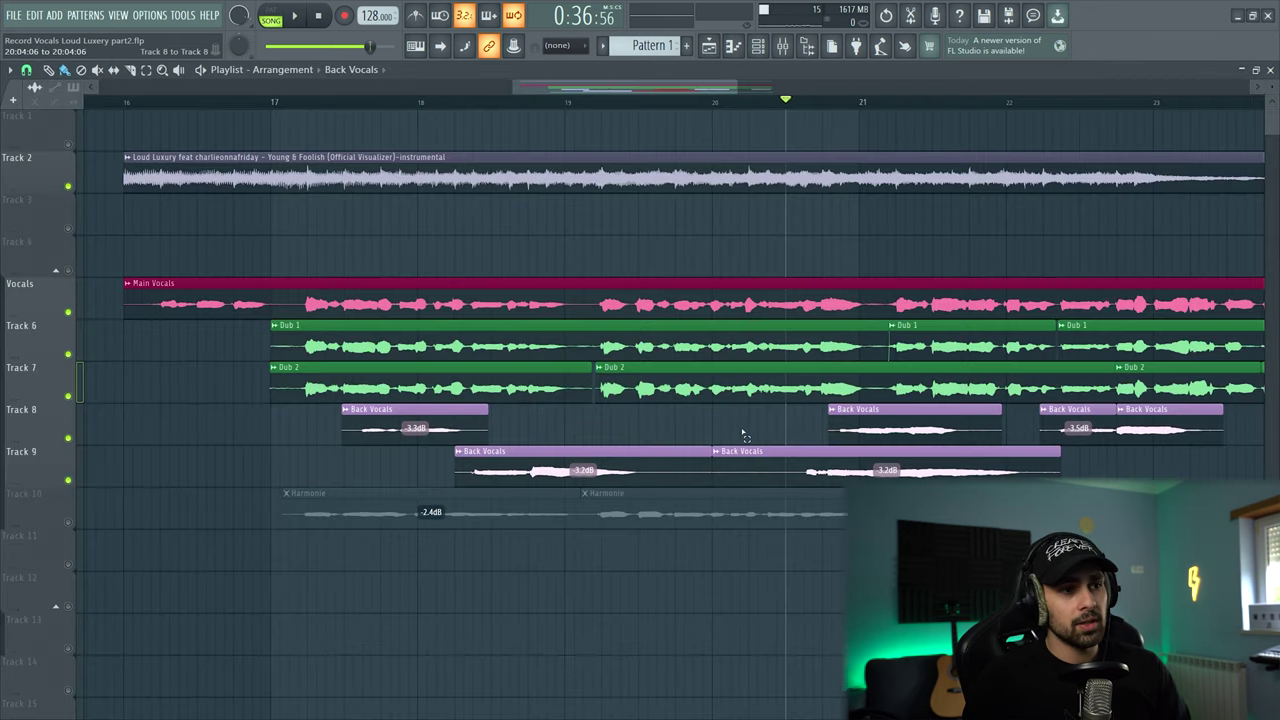
pyautogui.moveTo(798, 430); pyautogui.dragTo(853, 471)
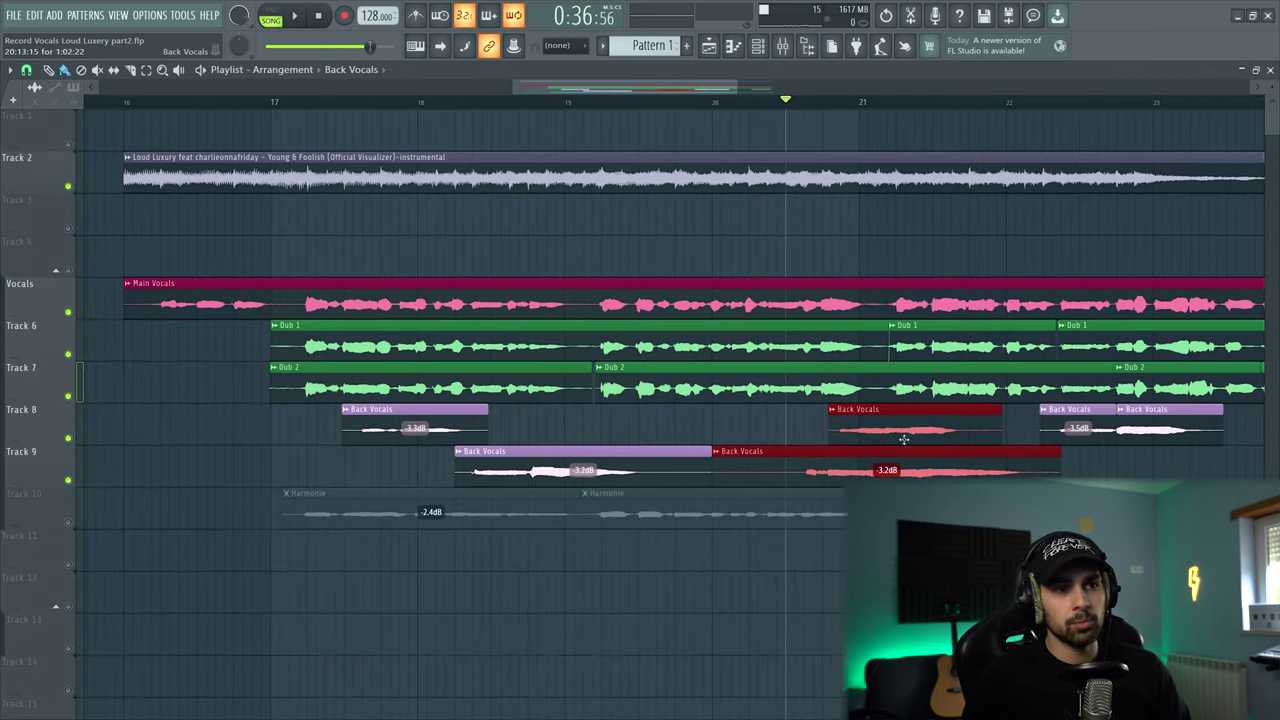
pyautogui.click(804, 424)
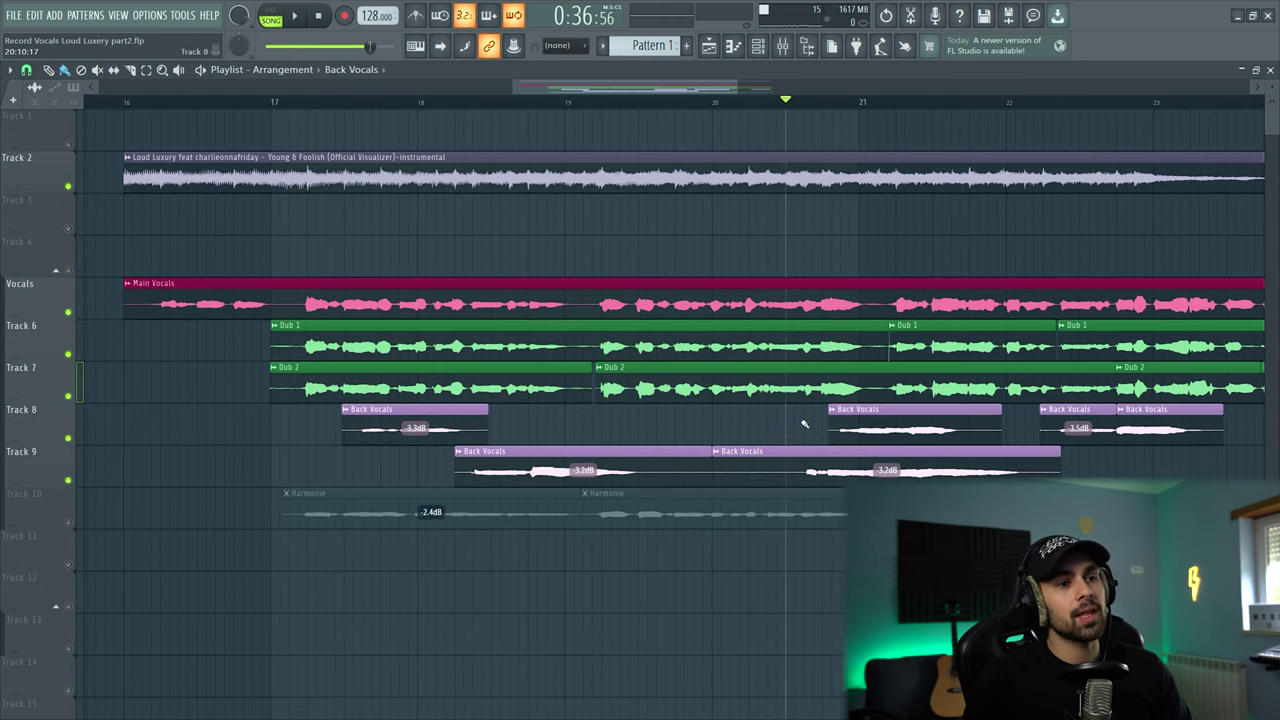
pyautogui.scroll(2, 701, 438)
pyautogui.moveTo(724, 433); pyautogui.dragTo(844, 478)
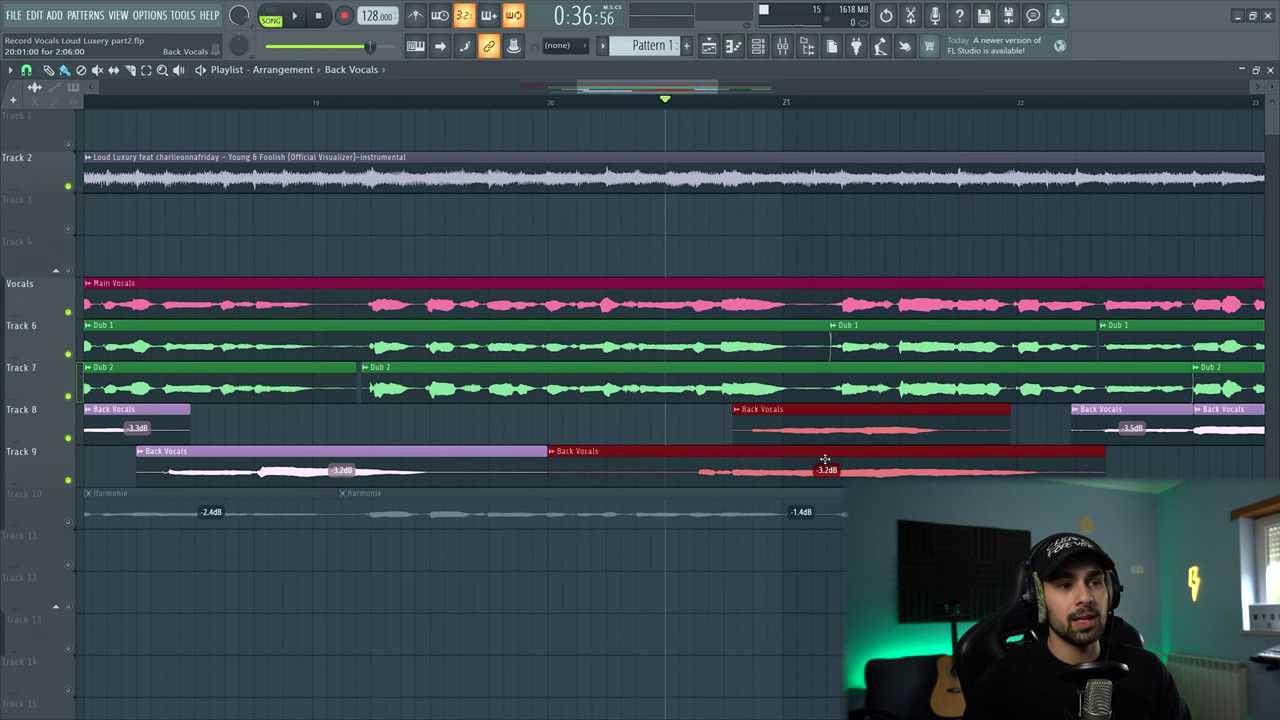
# - Check Auto-Tune Pro on the Back Vocals 2 mixer track and return to the playlist
pyautogui.click(782, 45)
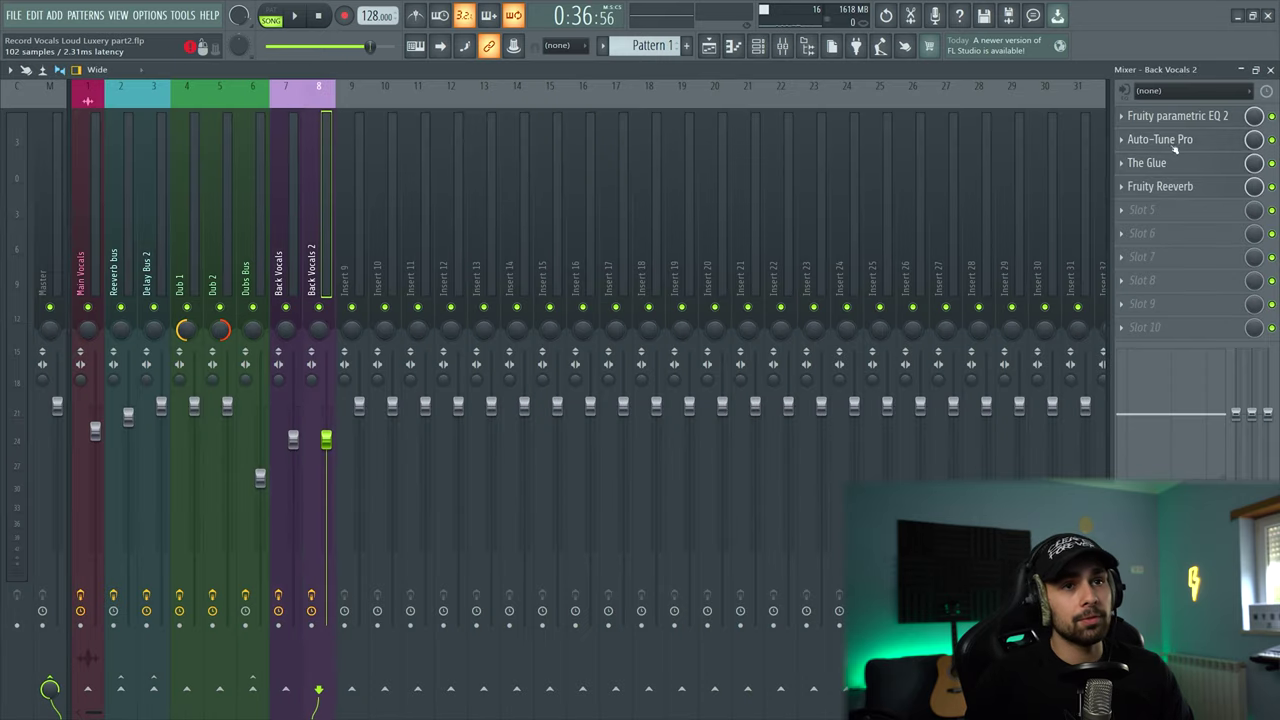
pyautogui.click(1211, 139)
pyautogui.press('F5')
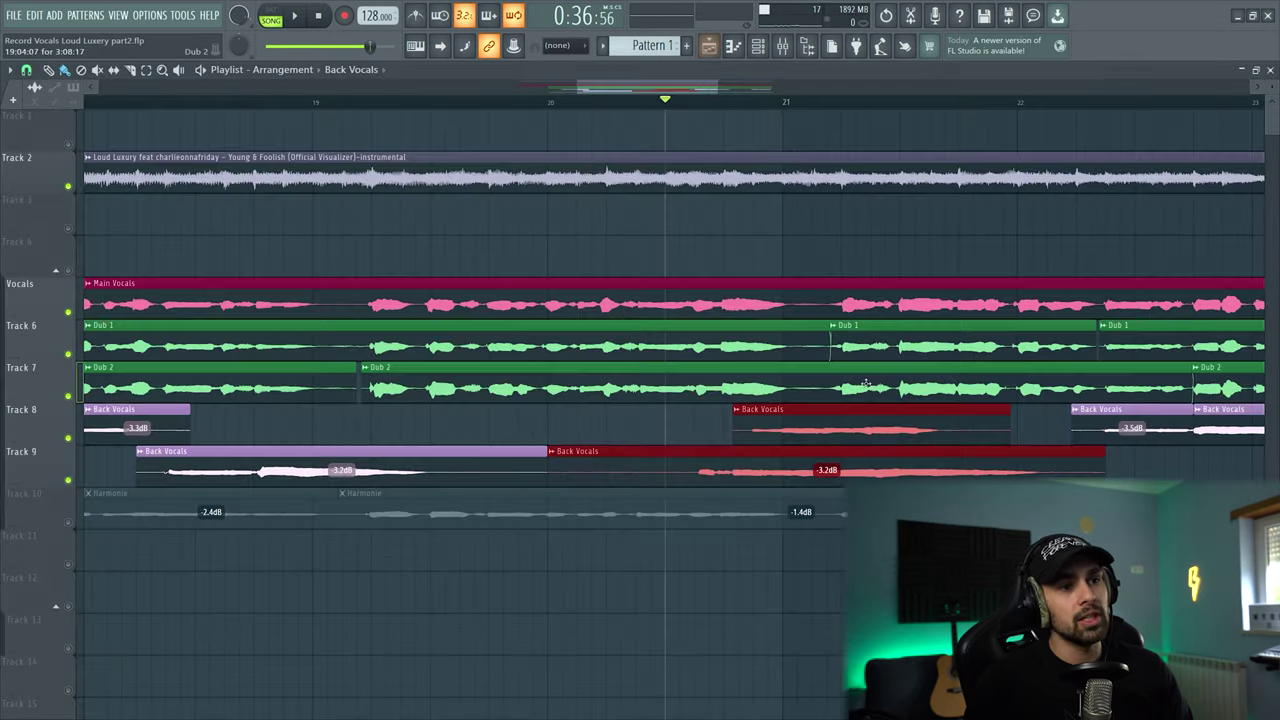
# - Solo Track 8 and Track 9 in turn, playing each back vocal part on its own
pyautogui.rightClick(69, 437)
pyautogui.press('space')
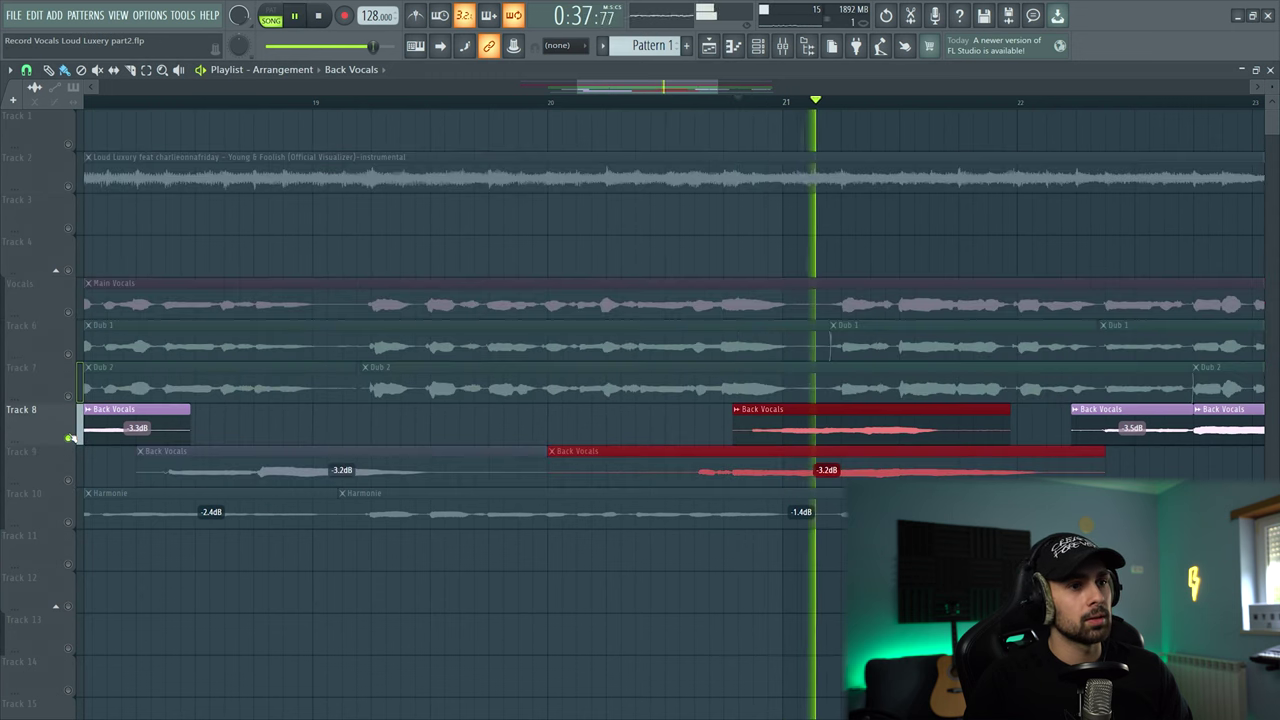
pyautogui.press('space')
pyautogui.rightClick(69, 479)
pyautogui.press('space')
pyautogui.press('space')
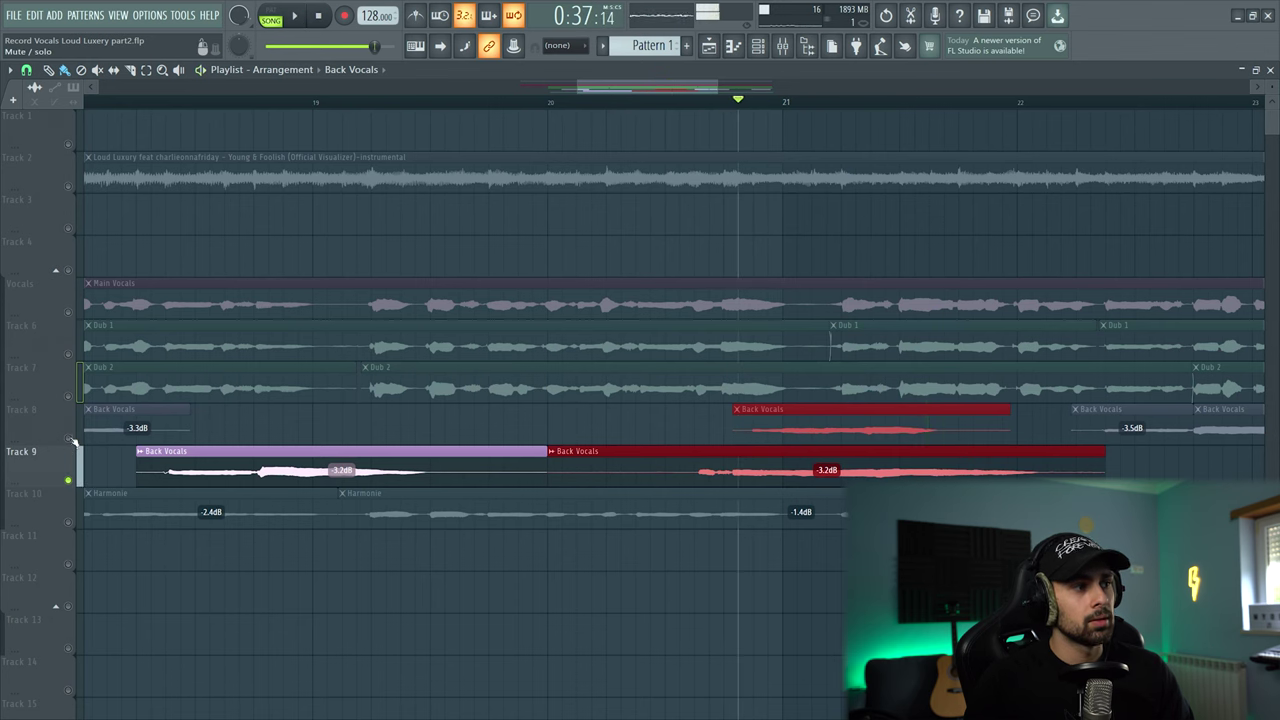
# - Unmute Track 8 alongside the soloed Track 9 and play both back vocals together from shortly before bar 21
pyautogui.click(68, 437)
pyautogui.press('space')
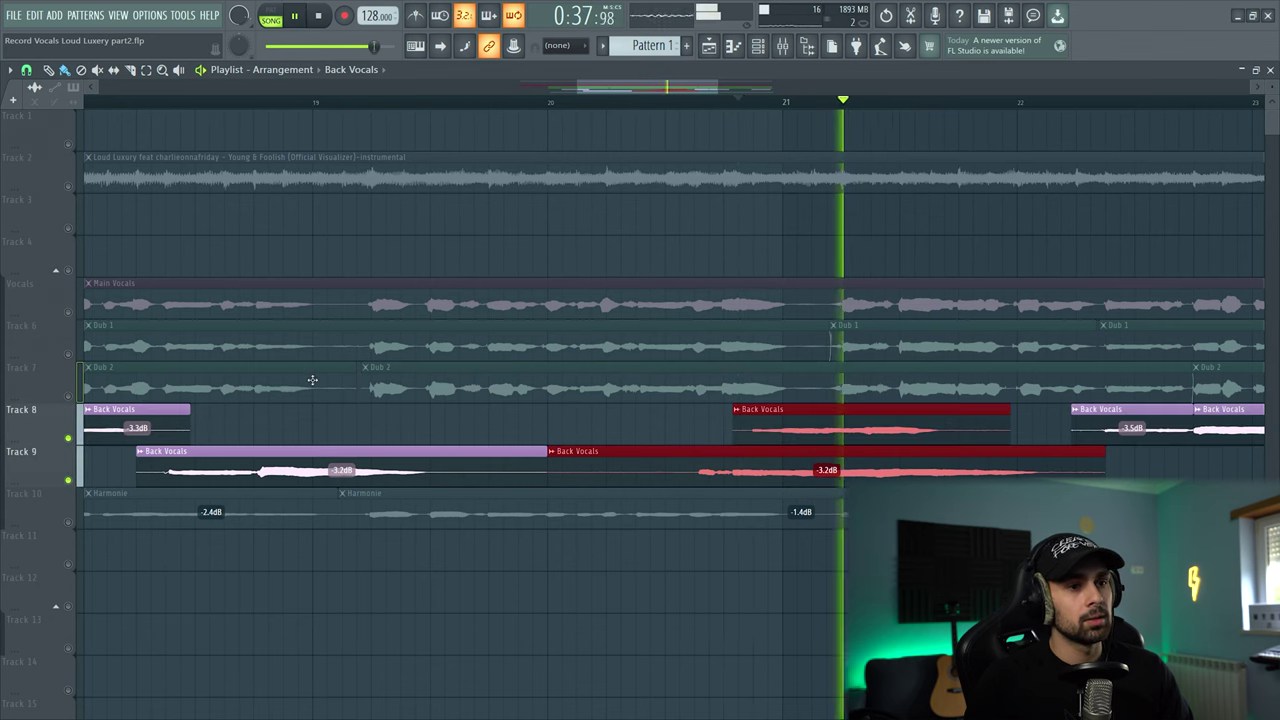
pyautogui.press('space')
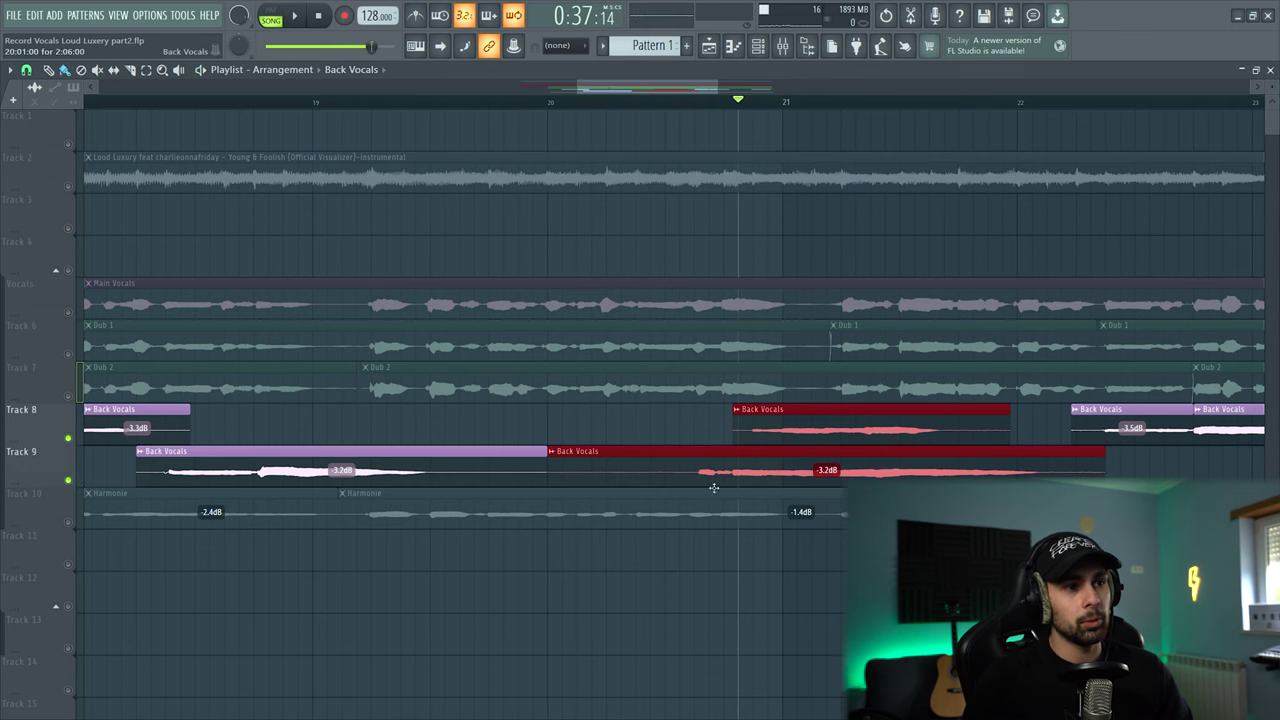
pyautogui.scroll(2, 735, 101)
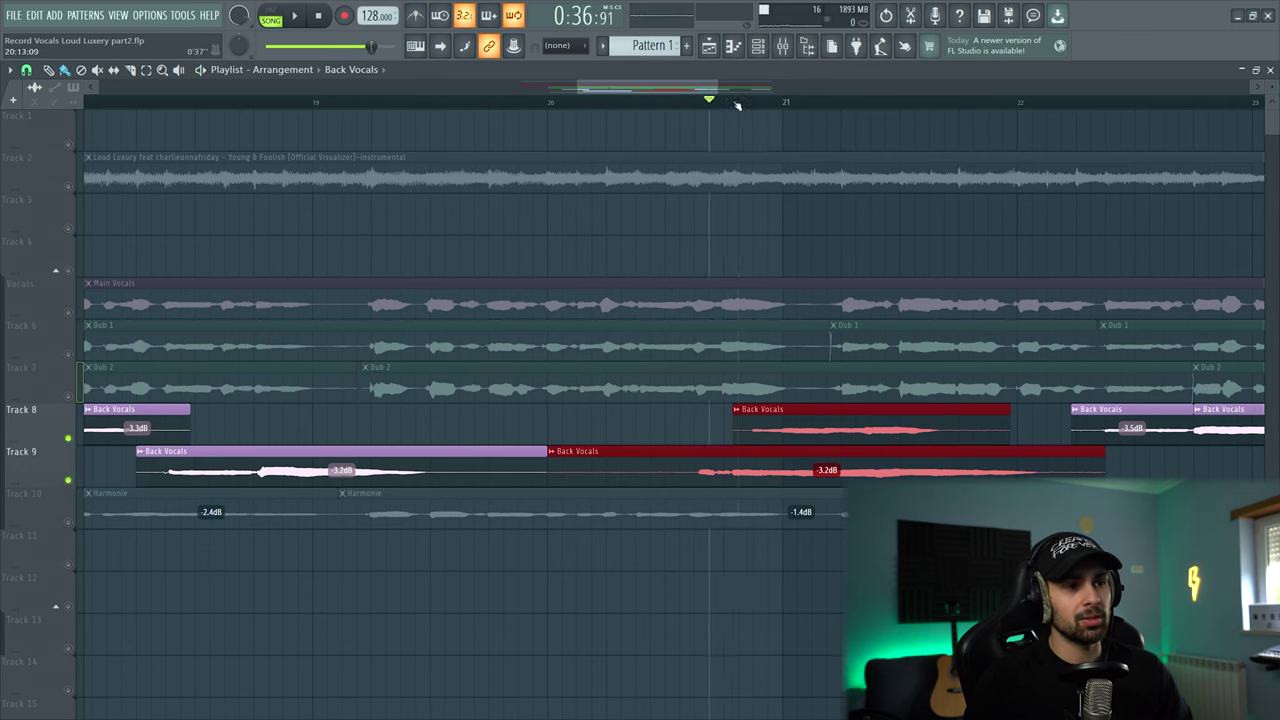
pyautogui.press('space')
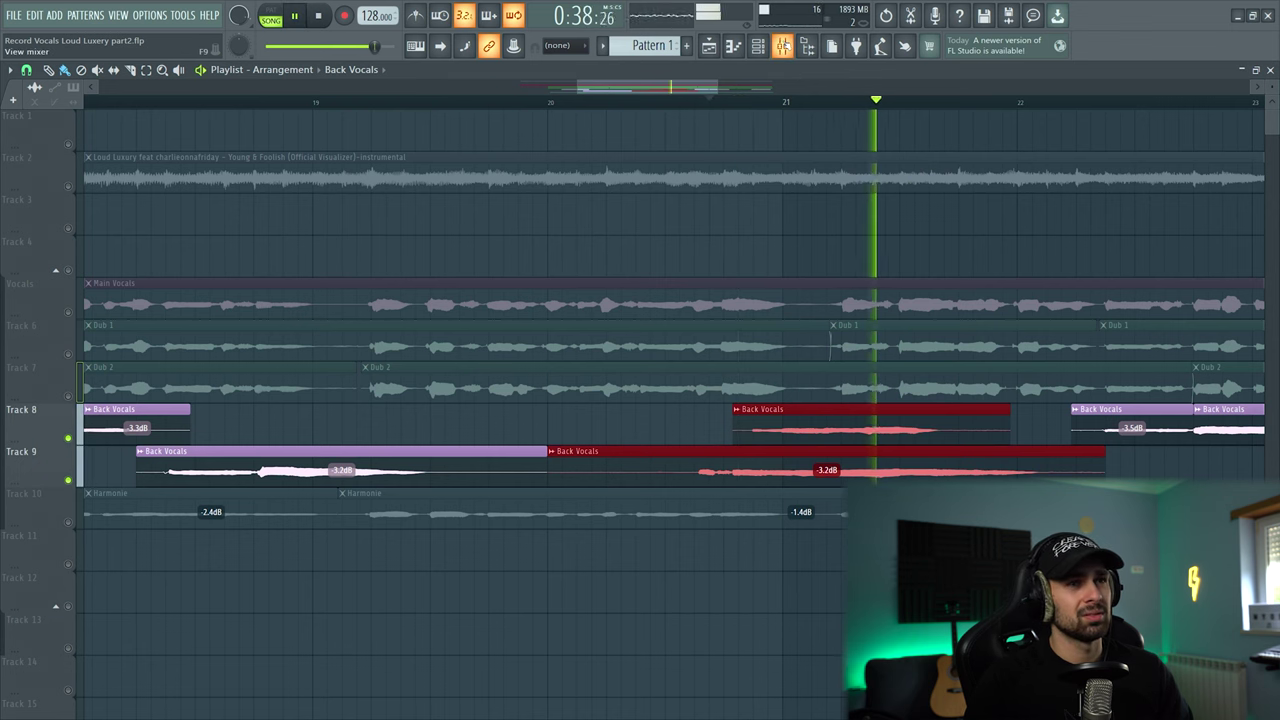
pyautogui.press('space')
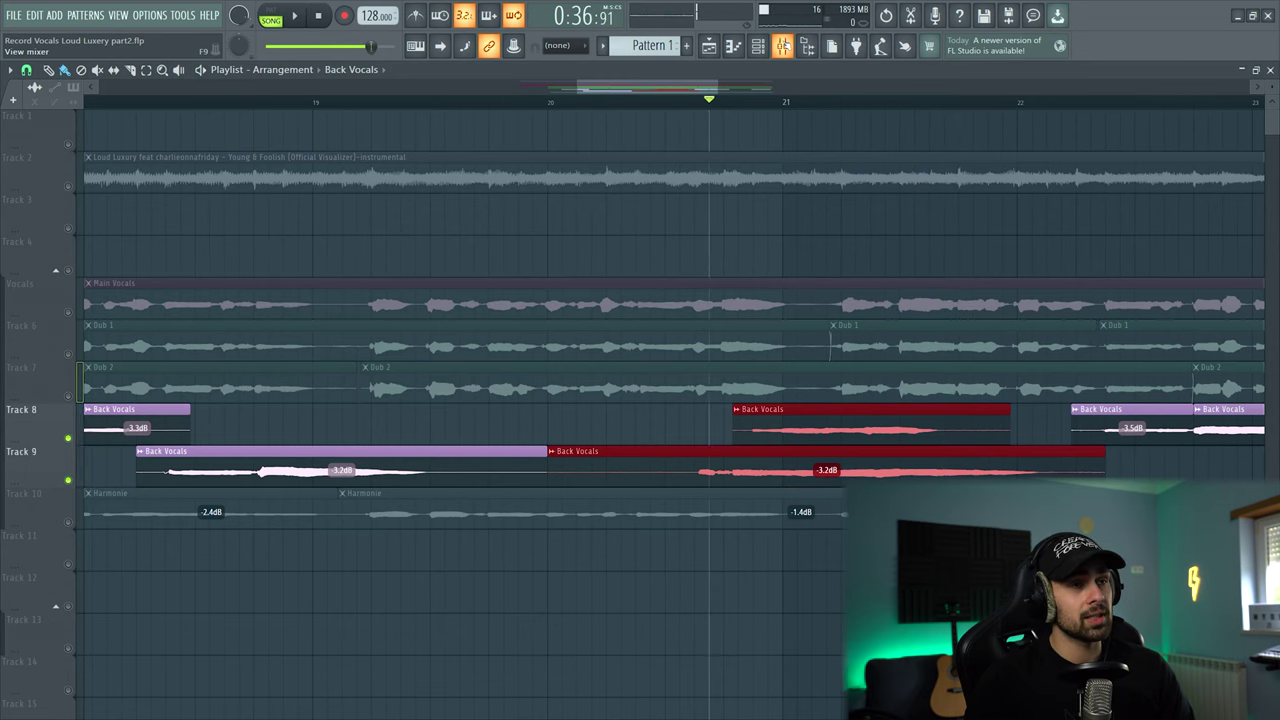
# - Check the mixer routing of the second Track 9 back vocal clip and play both back vocals in the mixer
pyautogui.click(782, 45)
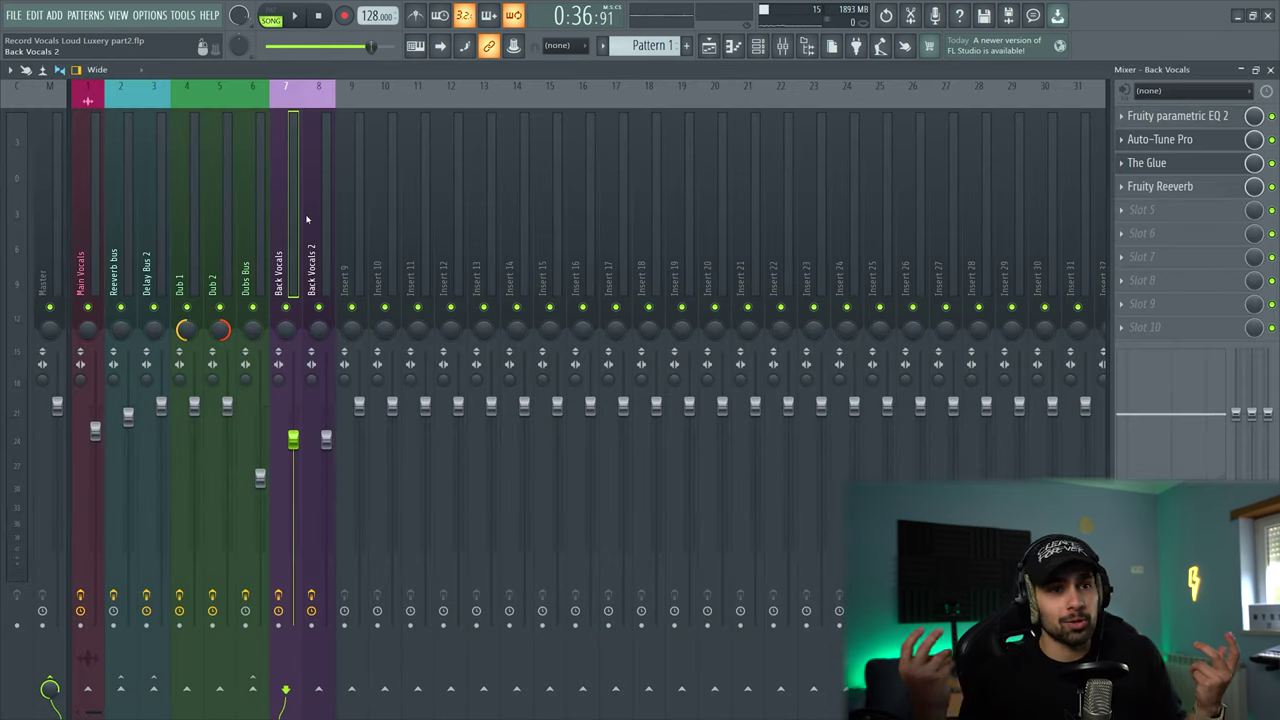
pyautogui.click(709, 45)
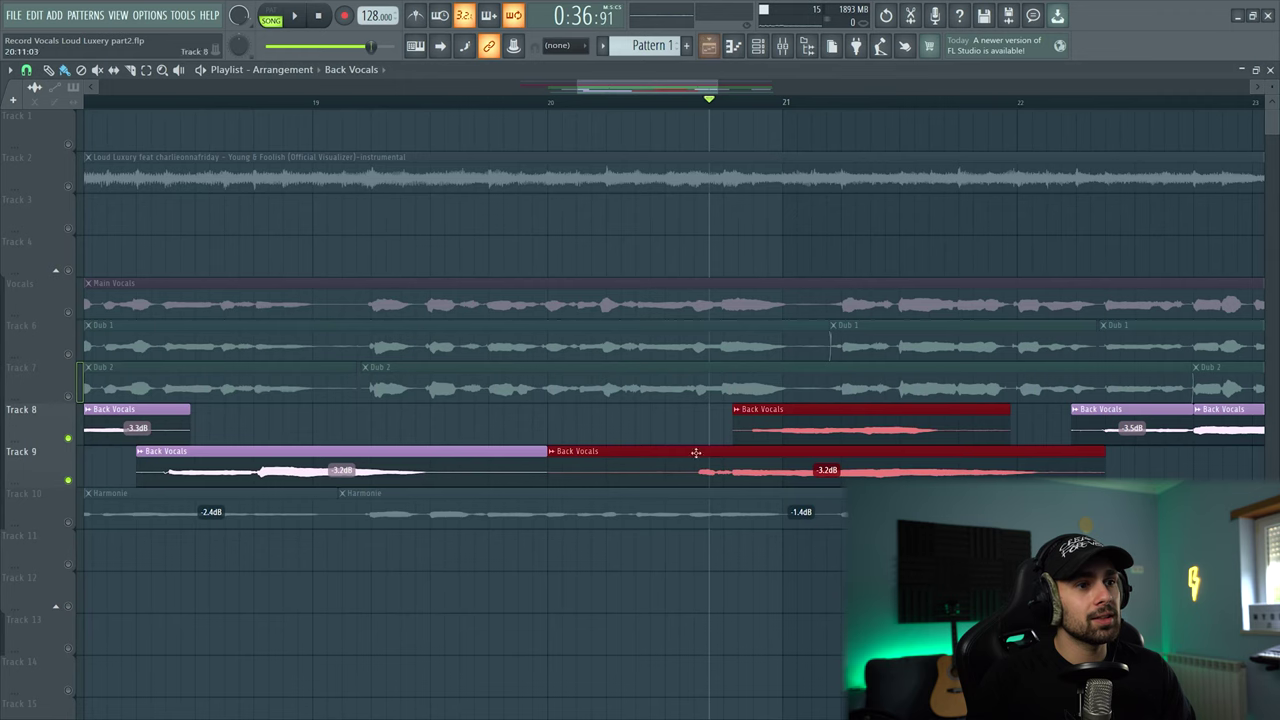
pyautogui.doubleClick(806, 486)
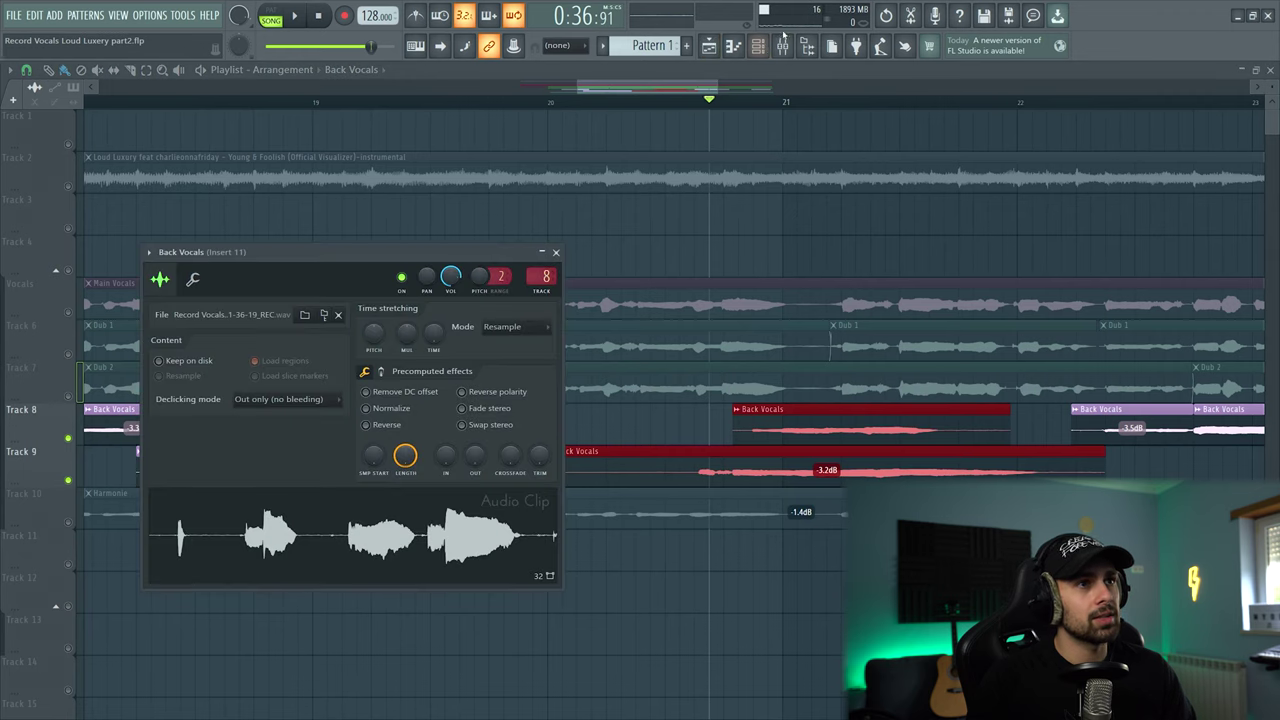
pyautogui.click(782, 45)
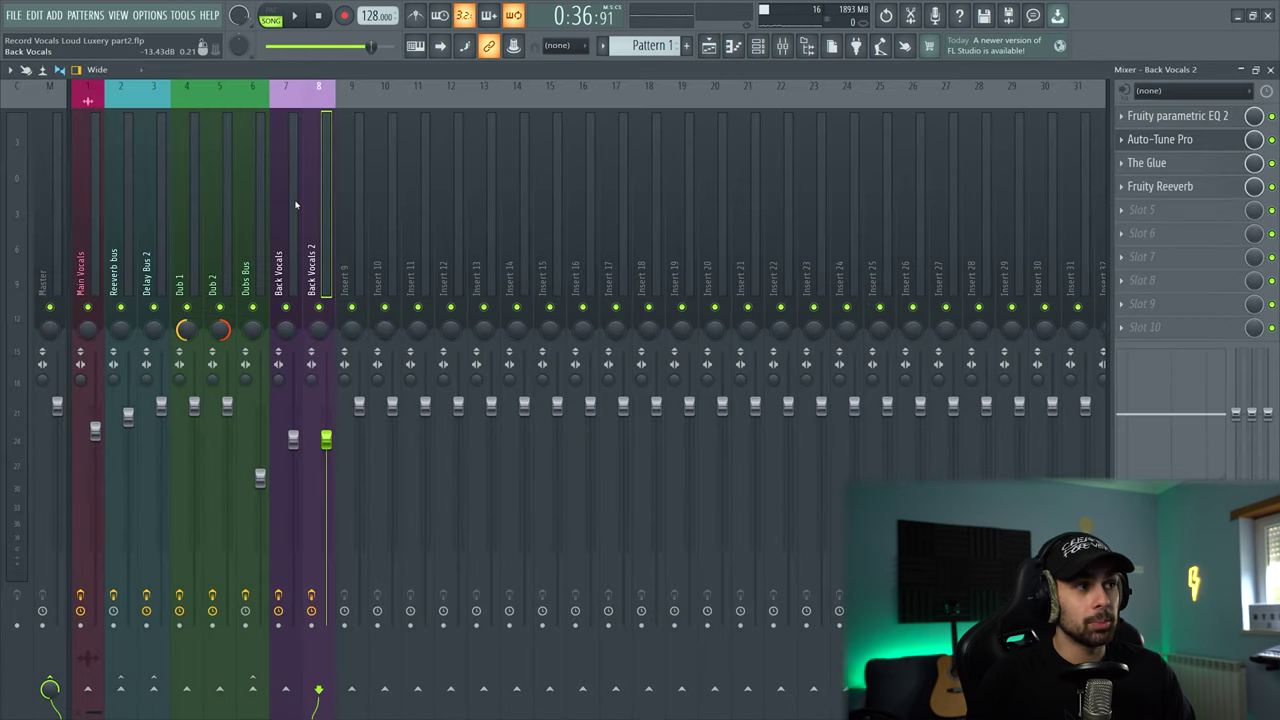
pyautogui.press('space')
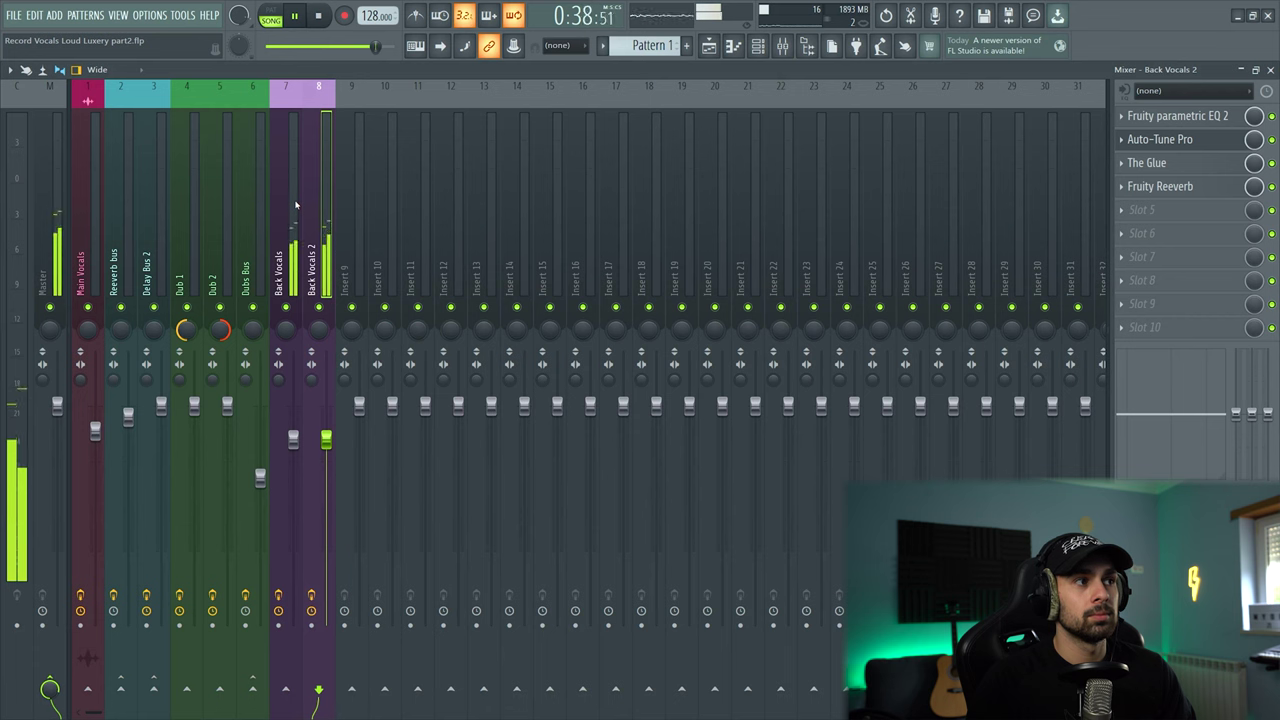
pyautogui.press('space')
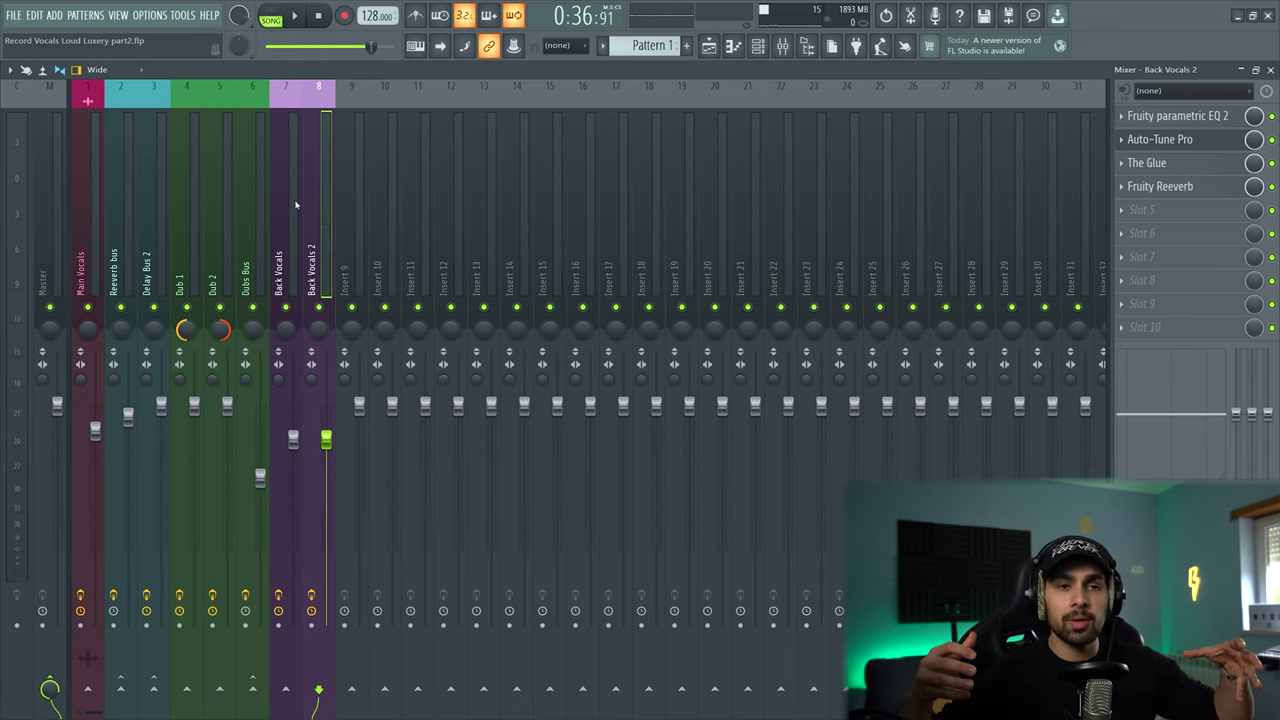
pyautogui.press('F5')
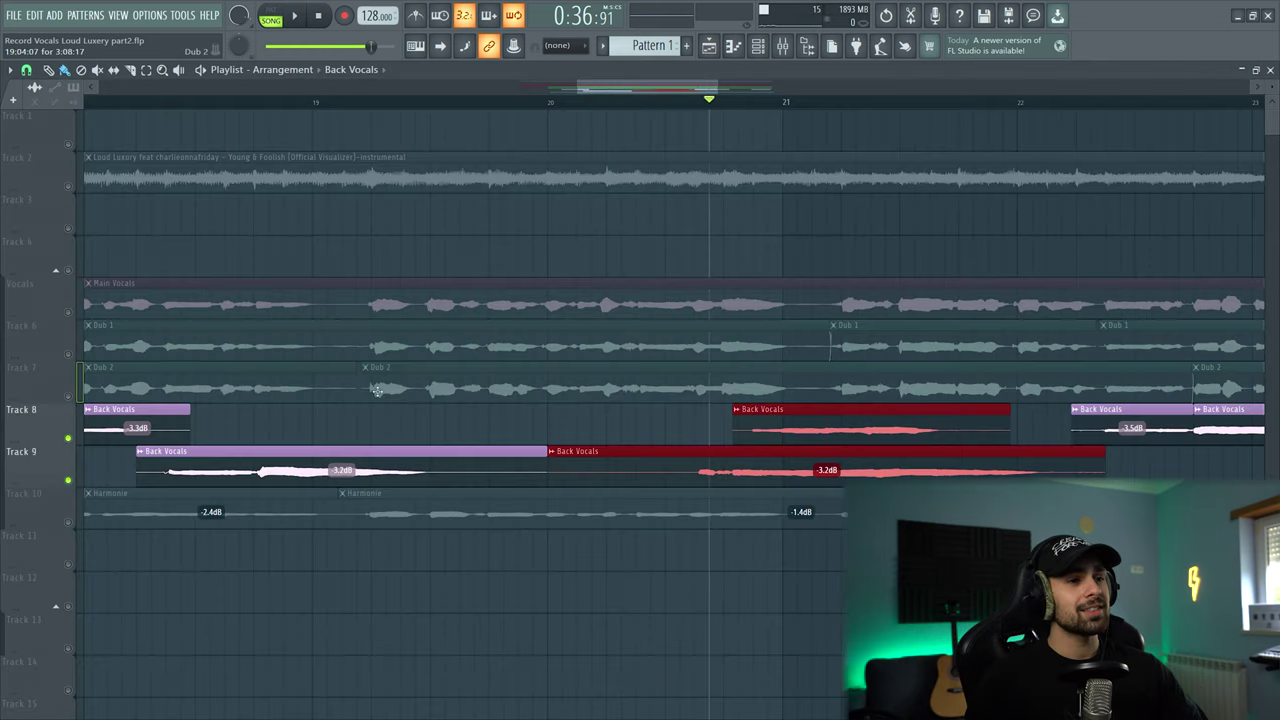
# - Solo the harmony clips on Track 10 in the playlist and look up the Harmonie track in the mixer
pyautogui.scroll(-4, 695, 444)
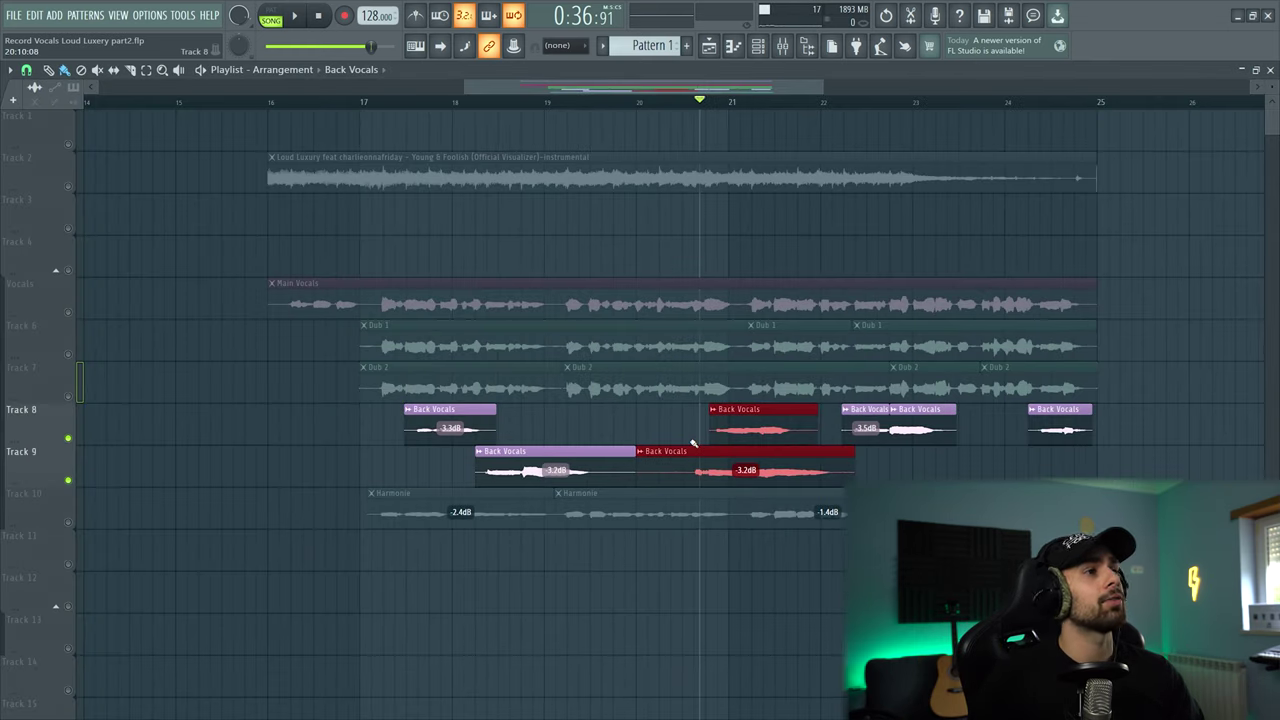
pyautogui.scroll(2, 693, 443)
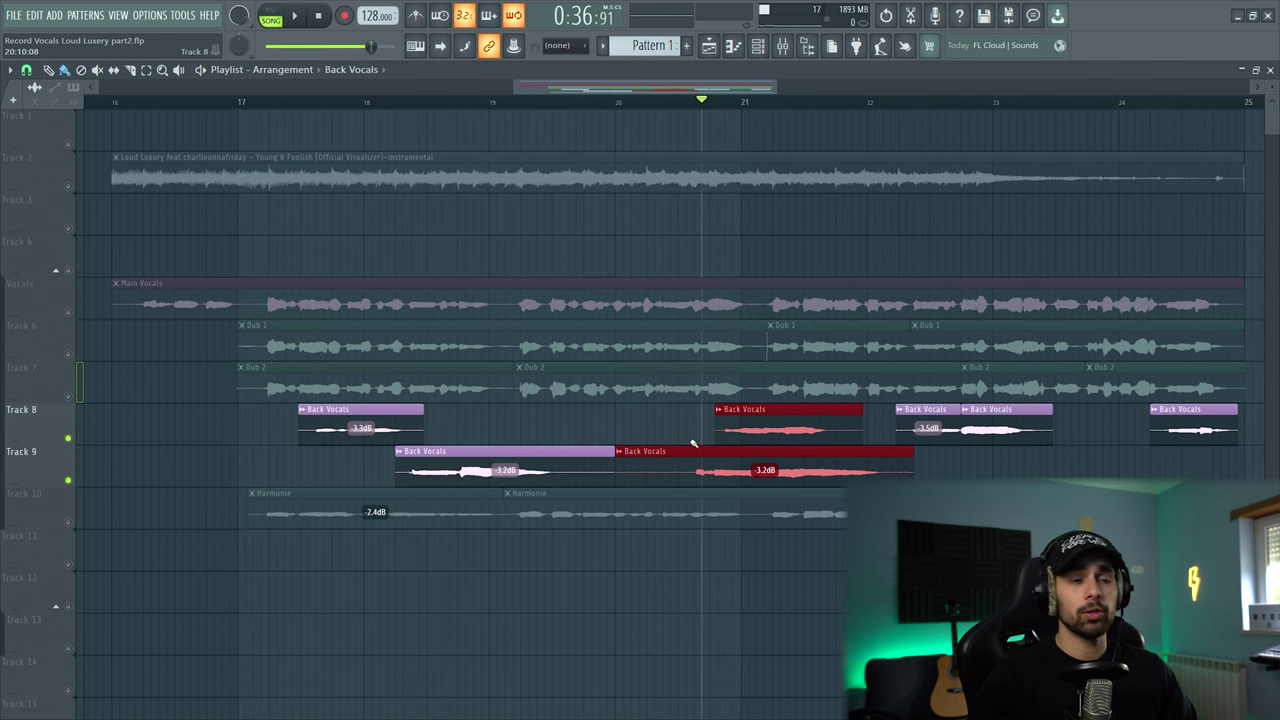
pyautogui.rightClick(69, 523)
pyautogui.scroll(1, 91, 523)
pyautogui.press('F9')
pyautogui.click(357, 264)
pyautogui.click(709, 46)
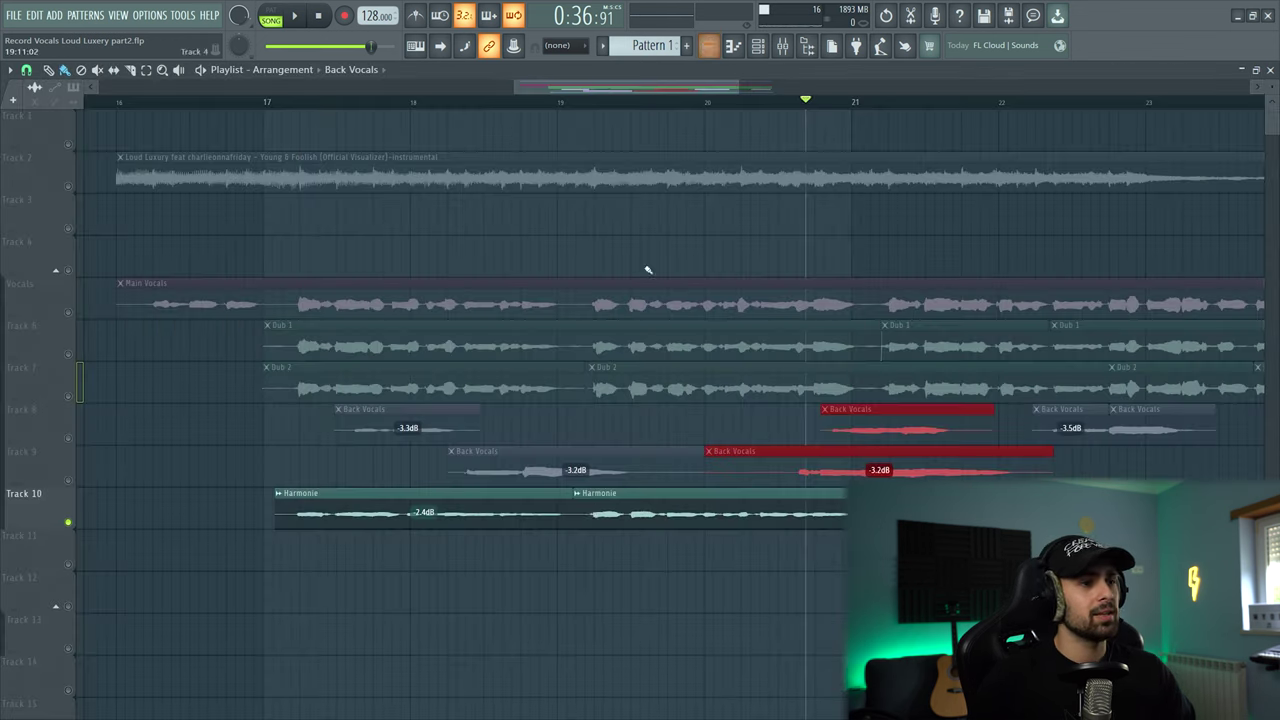
# - Go to the Harmonie clip's mixer track and move it to track 9, next to Back Vocals 2
pyautogui.doubleClick(592, 514)
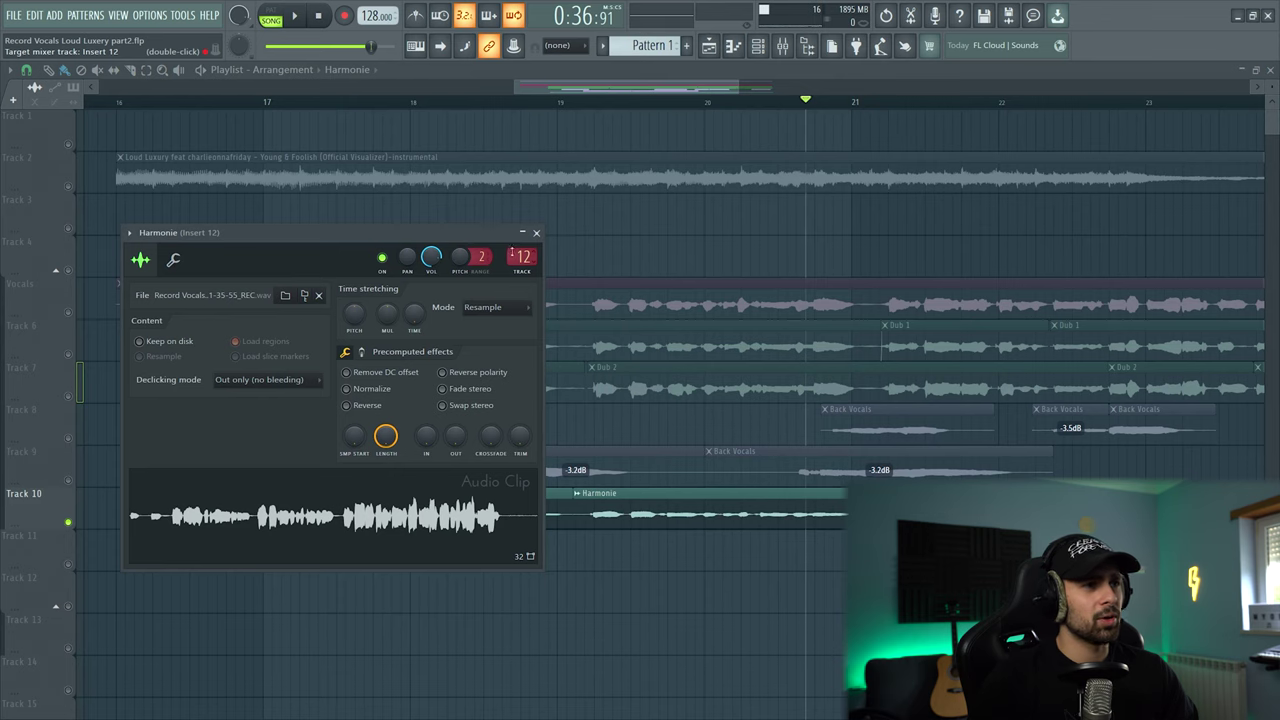
pyautogui.doubleClick(522, 257)
pyautogui.hotkey('alt', 'Left')
pyautogui.press('Left')
pyautogui.press('Left')
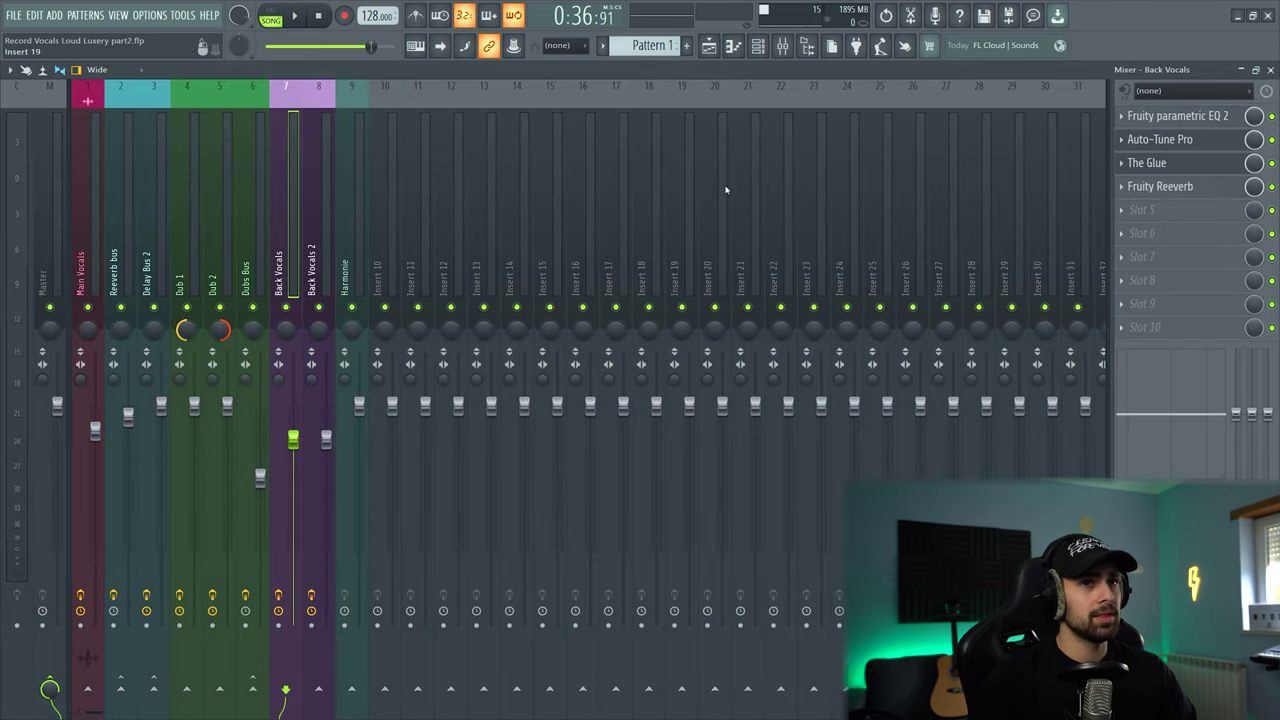
# - Copy the Back Vocals mixer settings onto track 9 and relabel it Harmonies with its teal colour and icon
pyautogui.rightClick(287, 270)
pyautogui.moveTo(360, 163)
pyautogui.moveTo(500, 40); pyautogui.dragTo(349, 265)
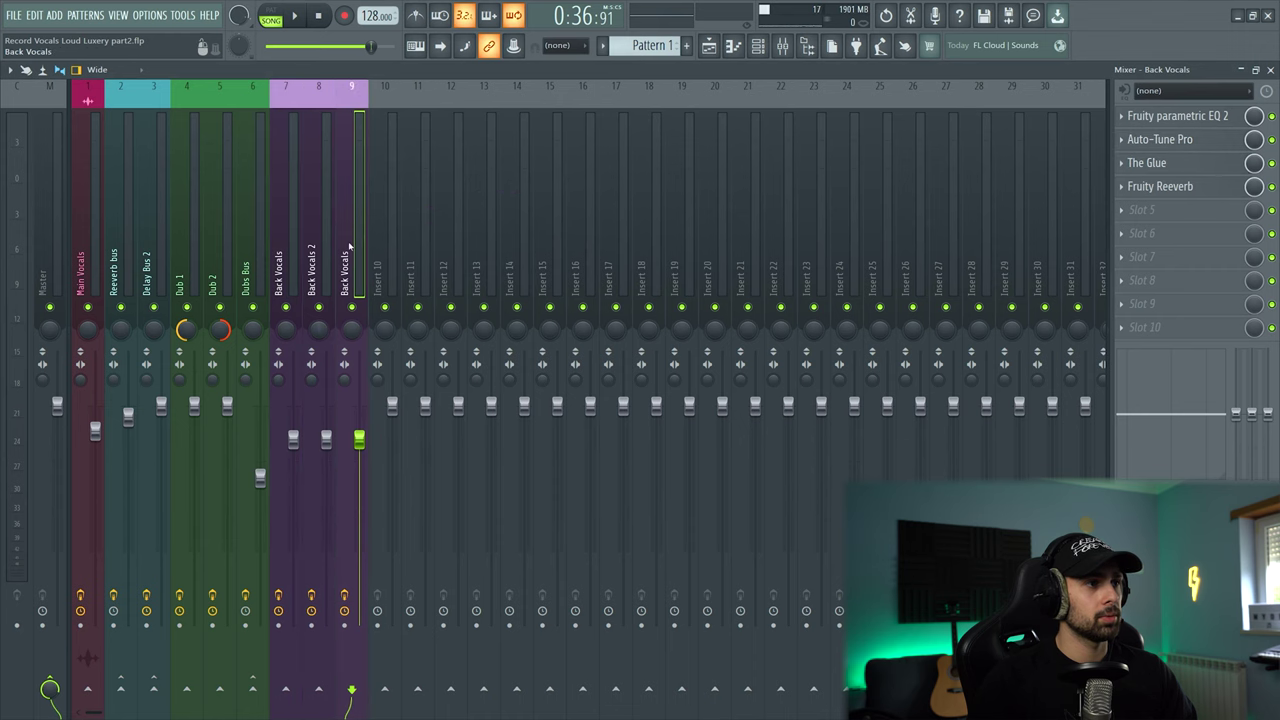
pyautogui.doubleClick(356, 230)
pyautogui.click(377, 225)
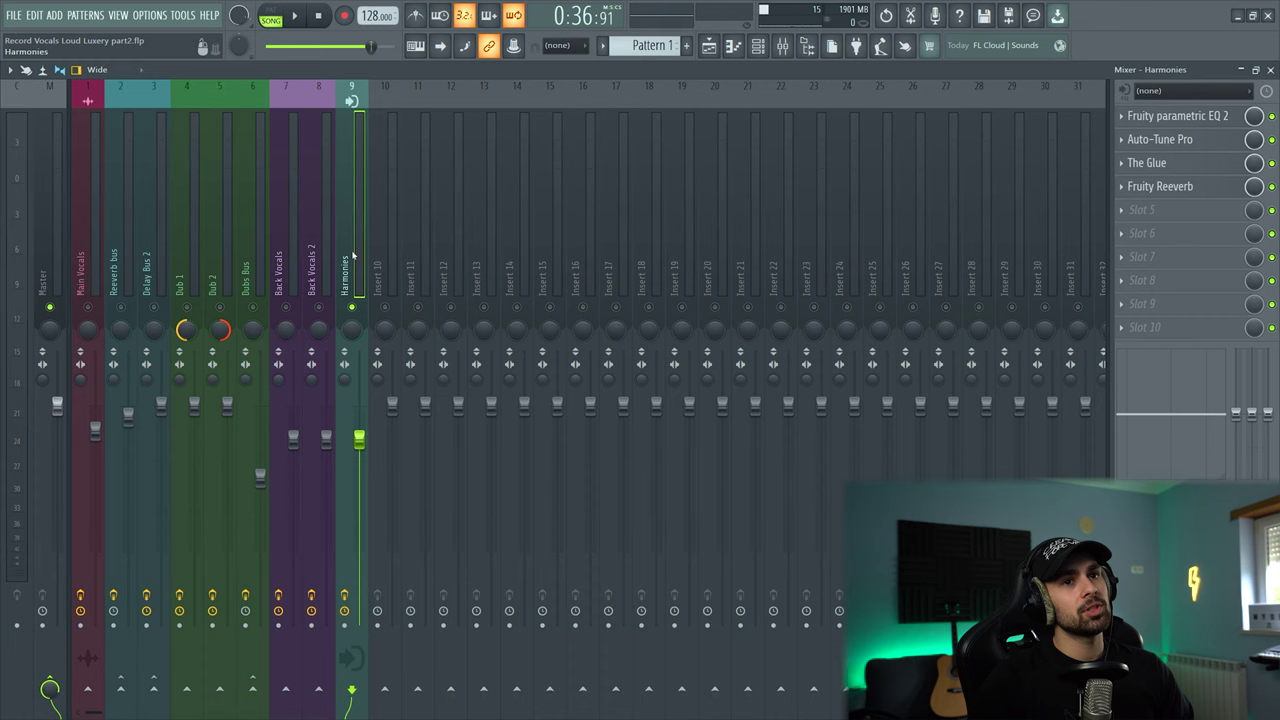
# - Review Auto-Tune Pro and The Glue on the Harmonies track, playing the harmonies to check the compression
pyautogui.click(1166, 139)
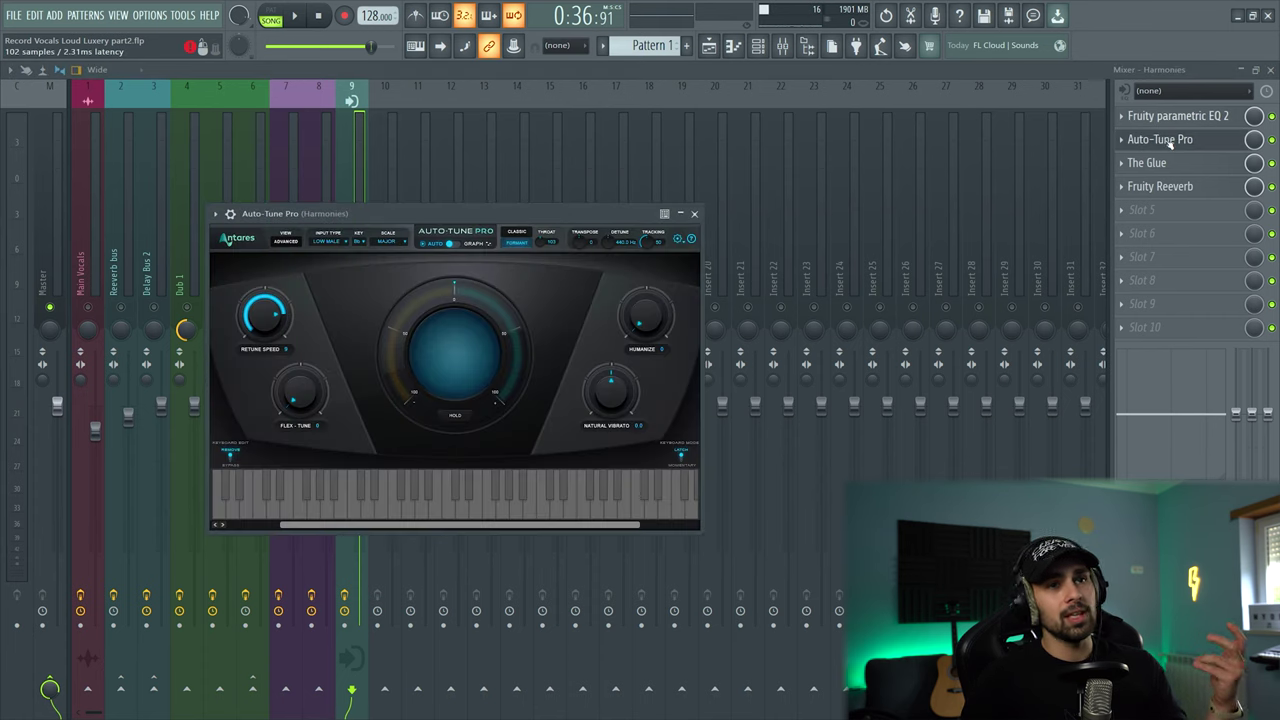
pyautogui.click(1150, 163)
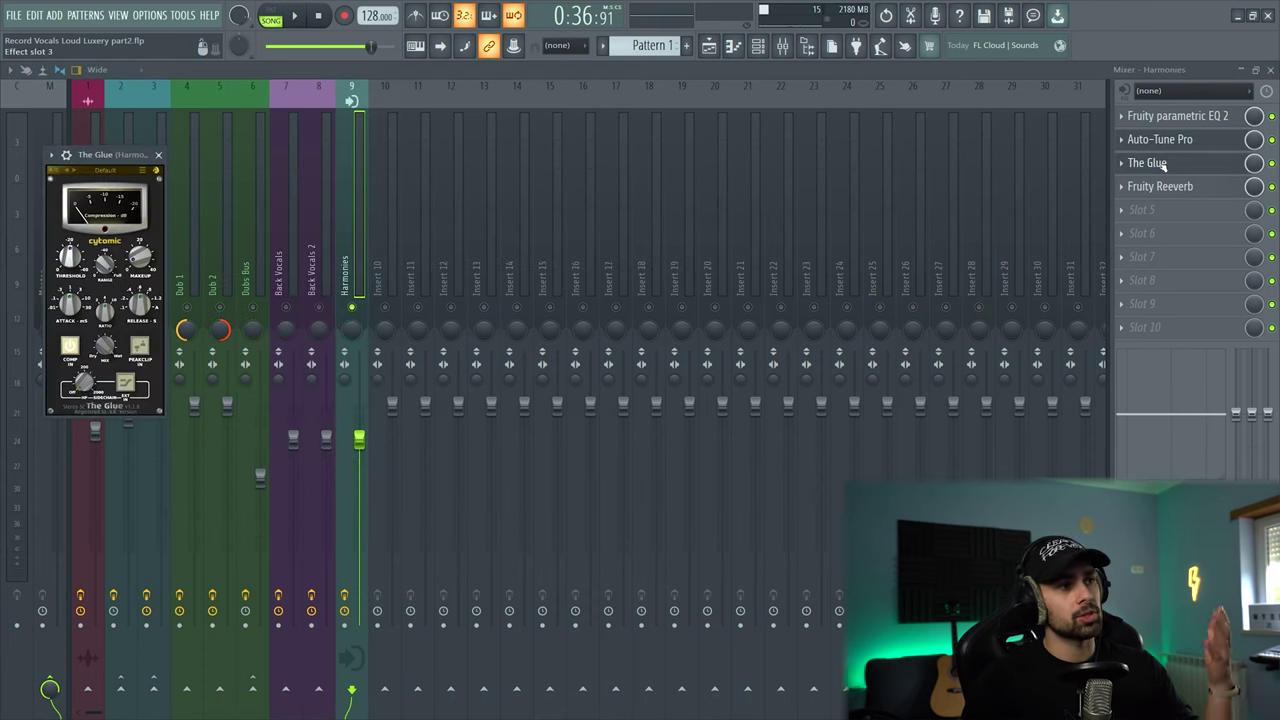
pyautogui.press('space')
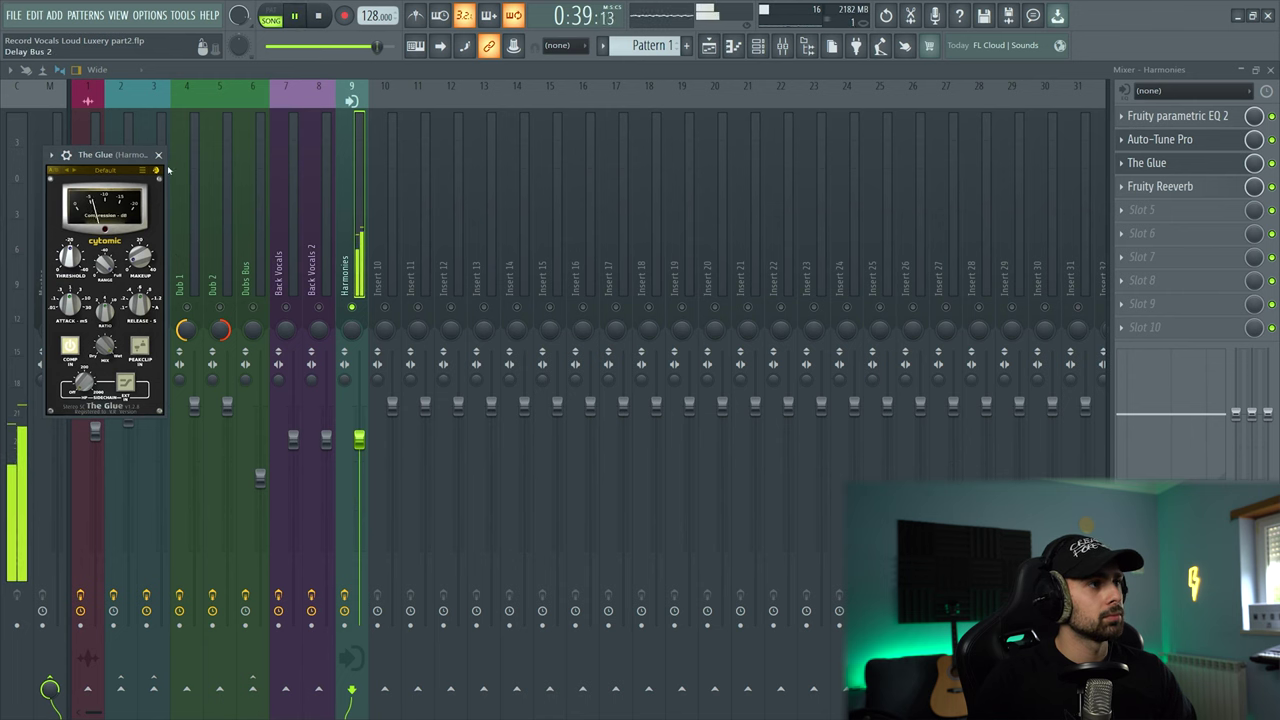
pyautogui.press('space')
pyautogui.click(1152, 164)
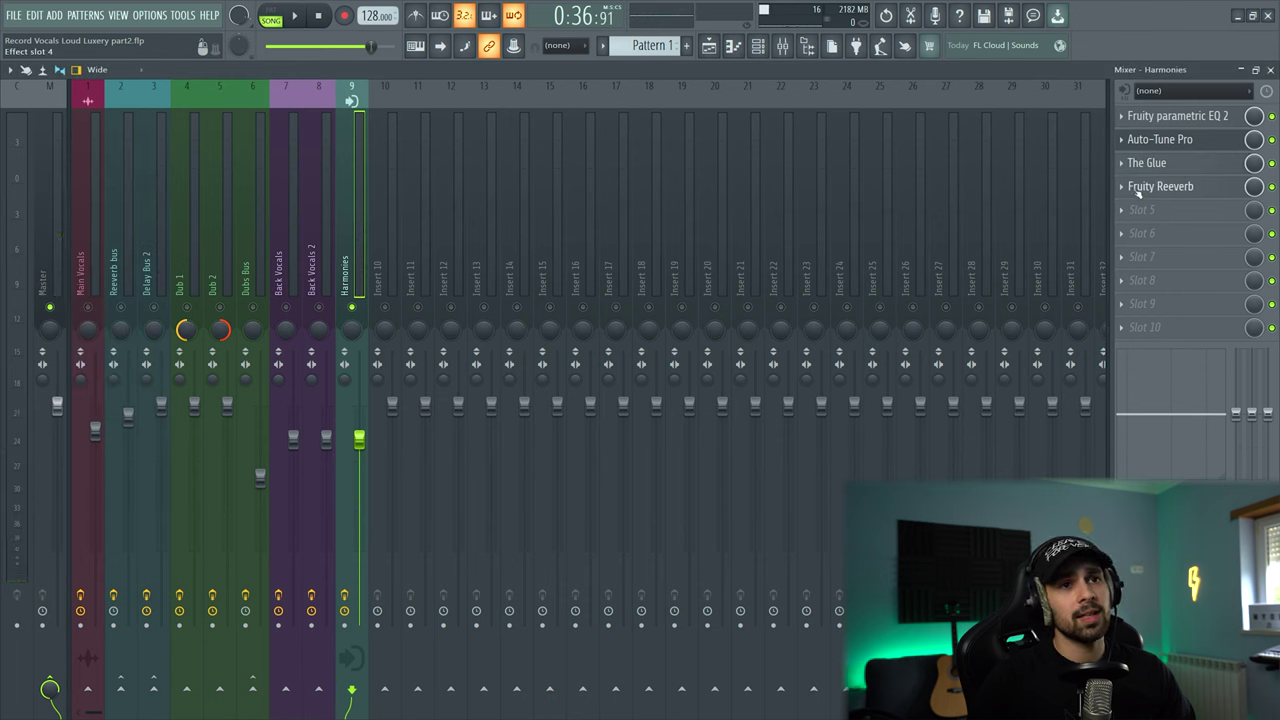
# - Replace Fruity Reeverb in slot 4 of the Harmonies track with Fruity Reeverb 2
pyautogui.click(1121, 189)
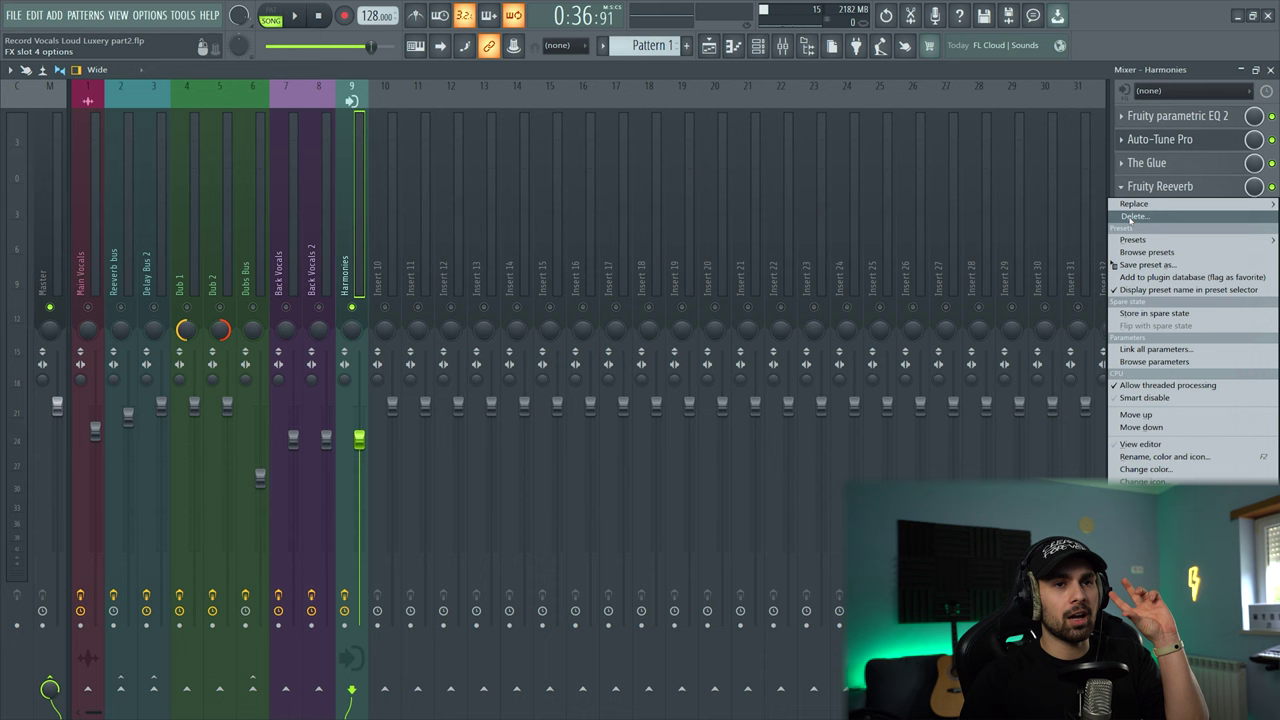
pyautogui.click(1131, 215)
pyautogui.click(1124, 190)
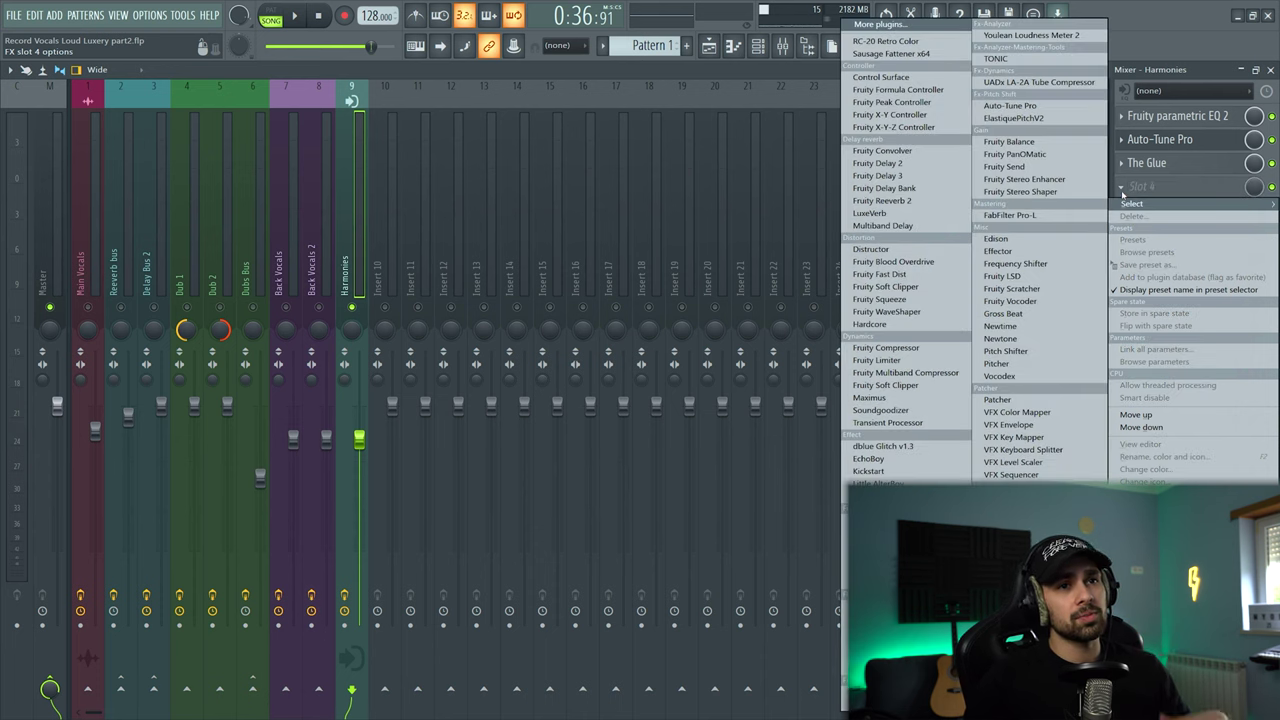
pyautogui.click(878, 24)
pyautogui.doubleClick(577, 76)
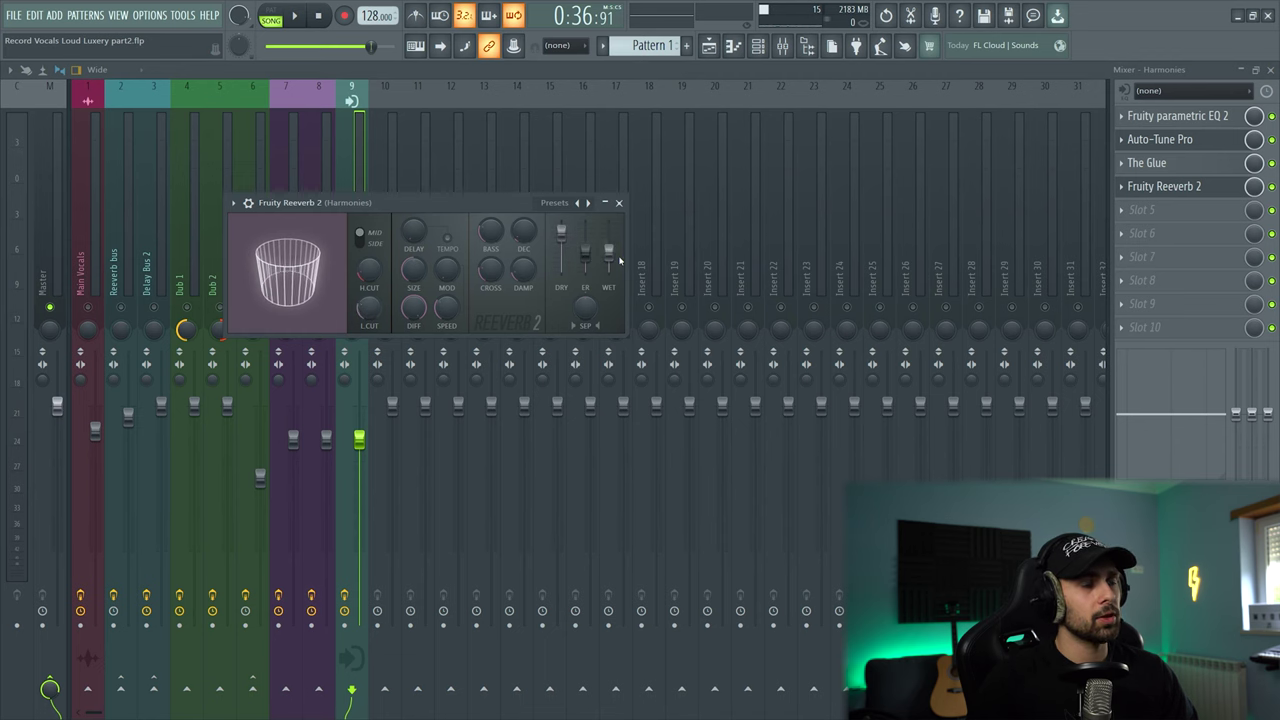
# - Adjust the decay in Fruity Reeverb 2 and set its wet level to 67% while playing the soloed harmonies
pyautogui.press('space')
pyautogui.moveTo(609, 272); pyautogui.dragTo(609, 246)
pyautogui.scroll(5, 609, 246)
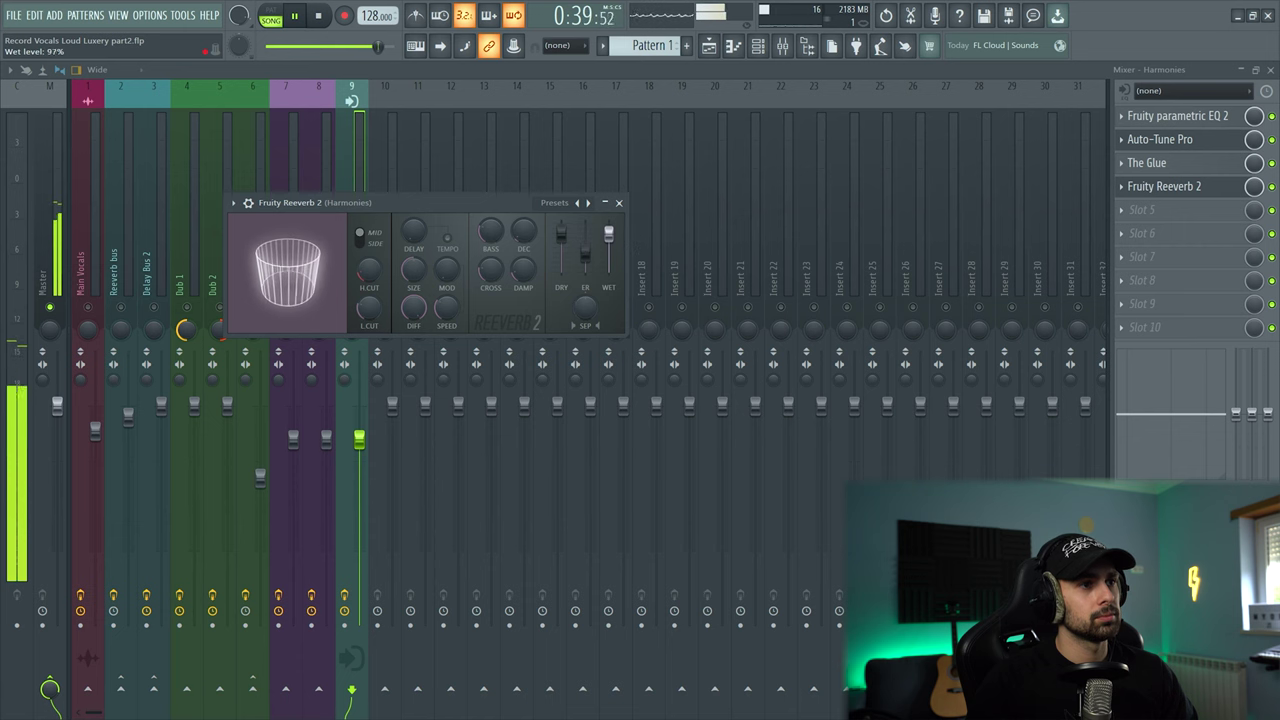
pyautogui.press('space')
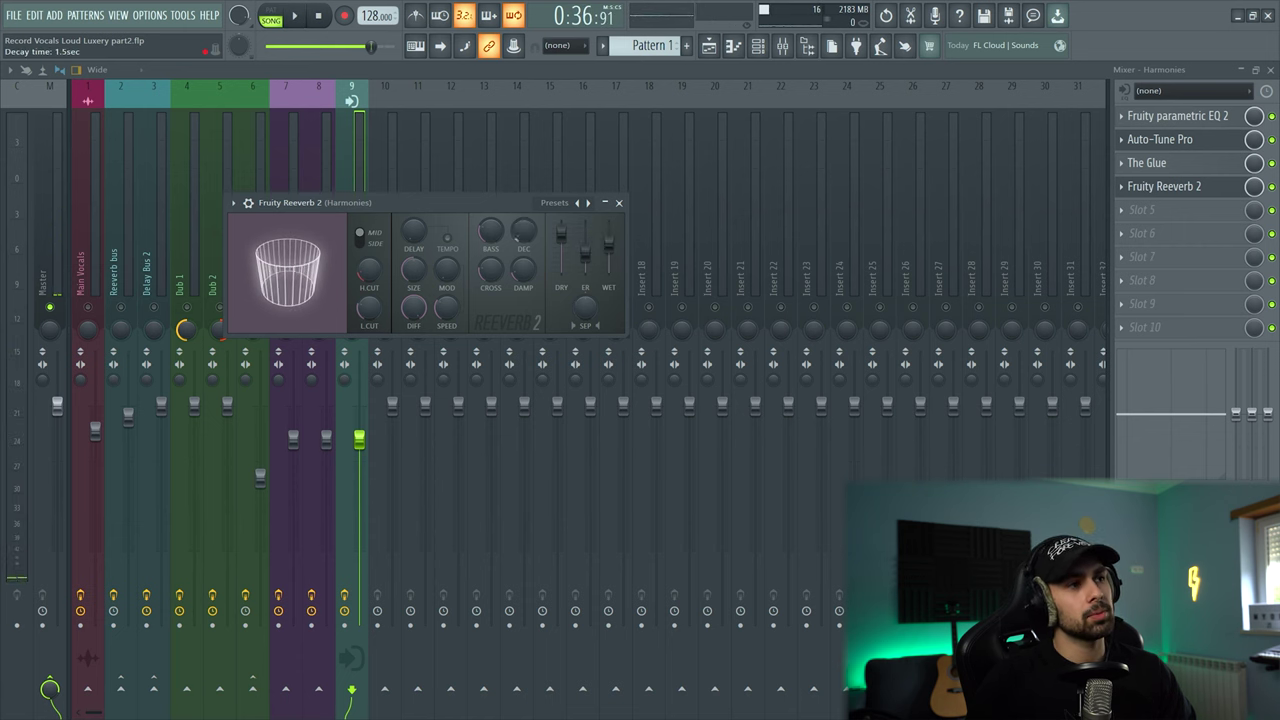
pyautogui.press('space')
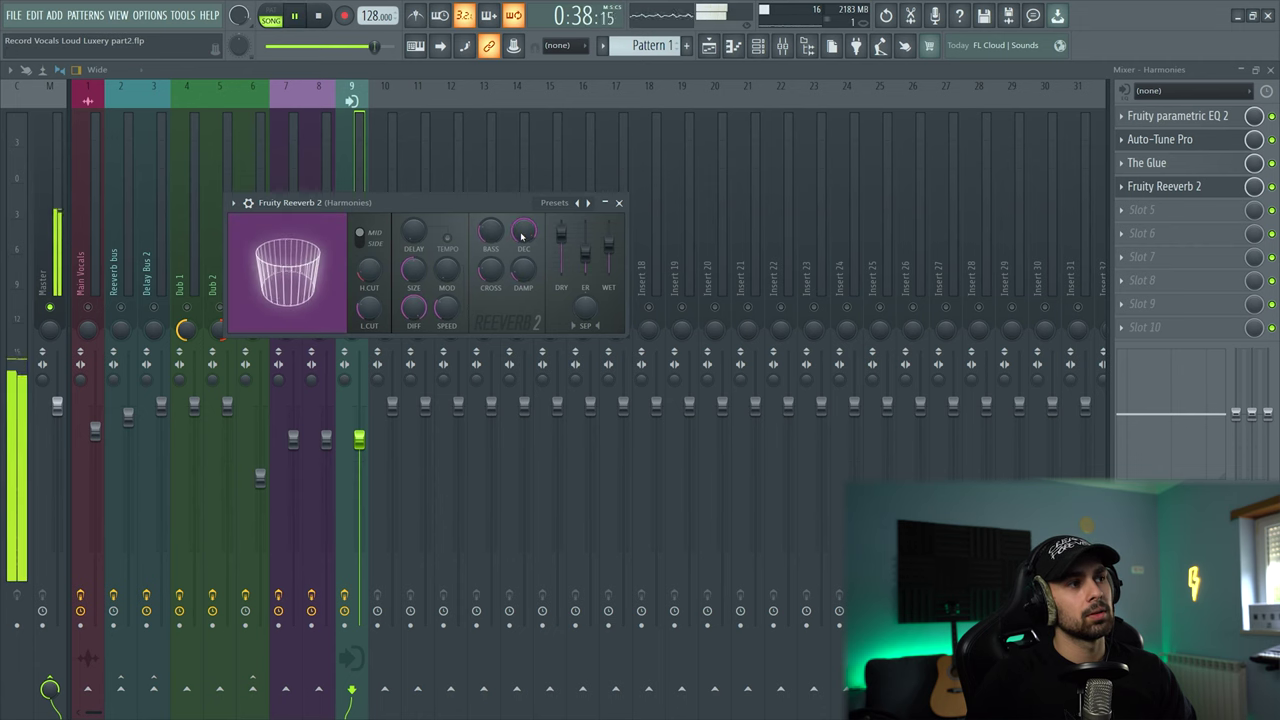
pyautogui.press('space')
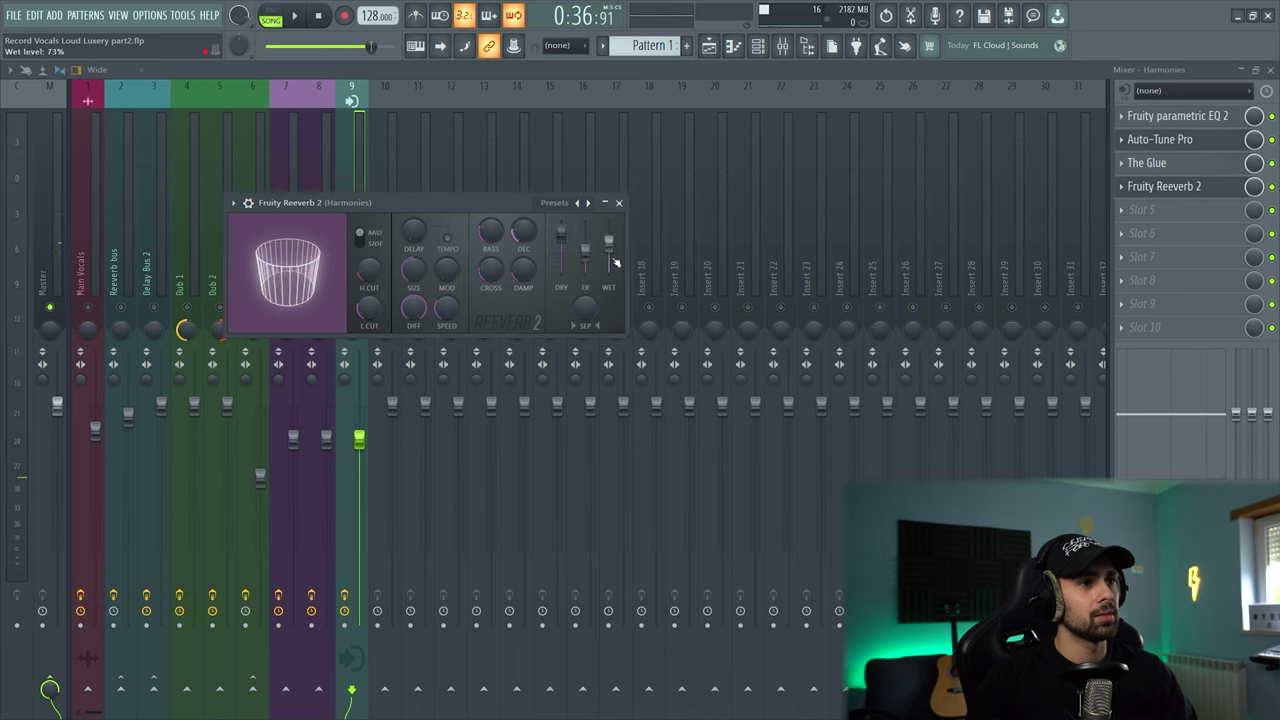
pyautogui.press('space')
pyautogui.scroll(-2, 610, 248)
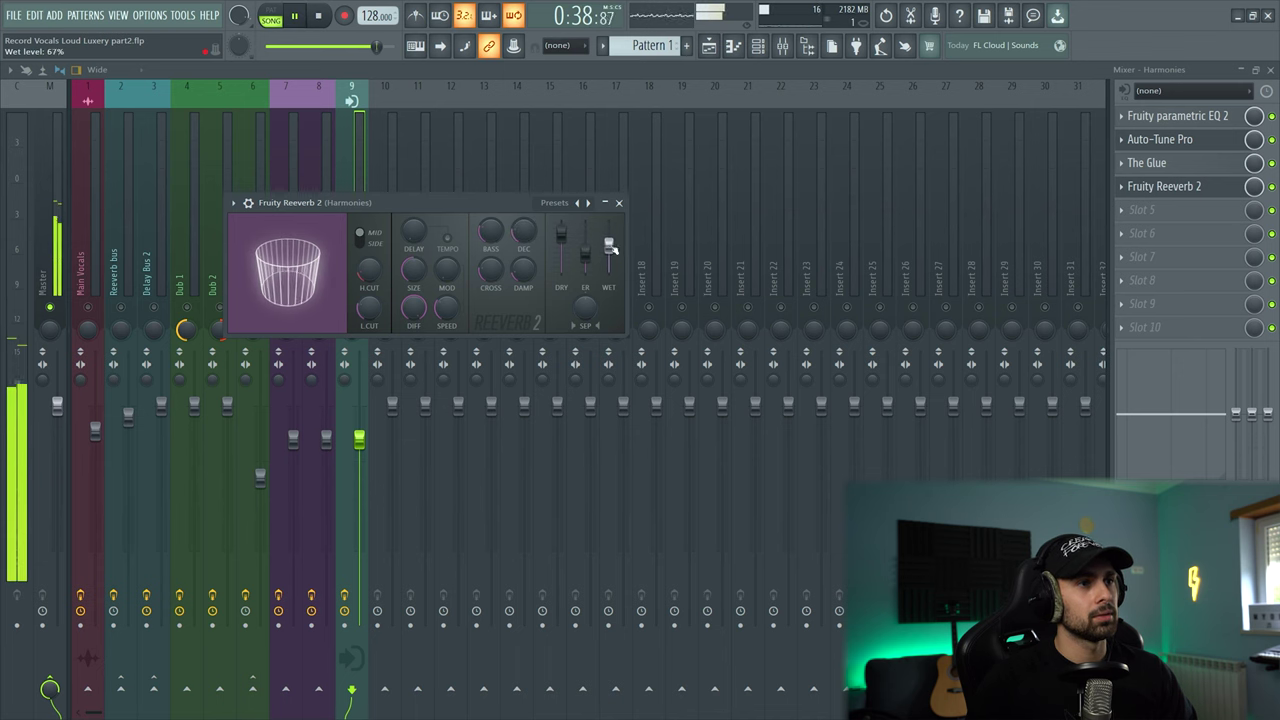
pyautogui.click(604, 202)
pyautogui.press('space')
# - Unsolo the Harmonies mixer track and re-enable all playlist tracks except the instrumental on Track 2
pyautogui.rightClick(352, 307)
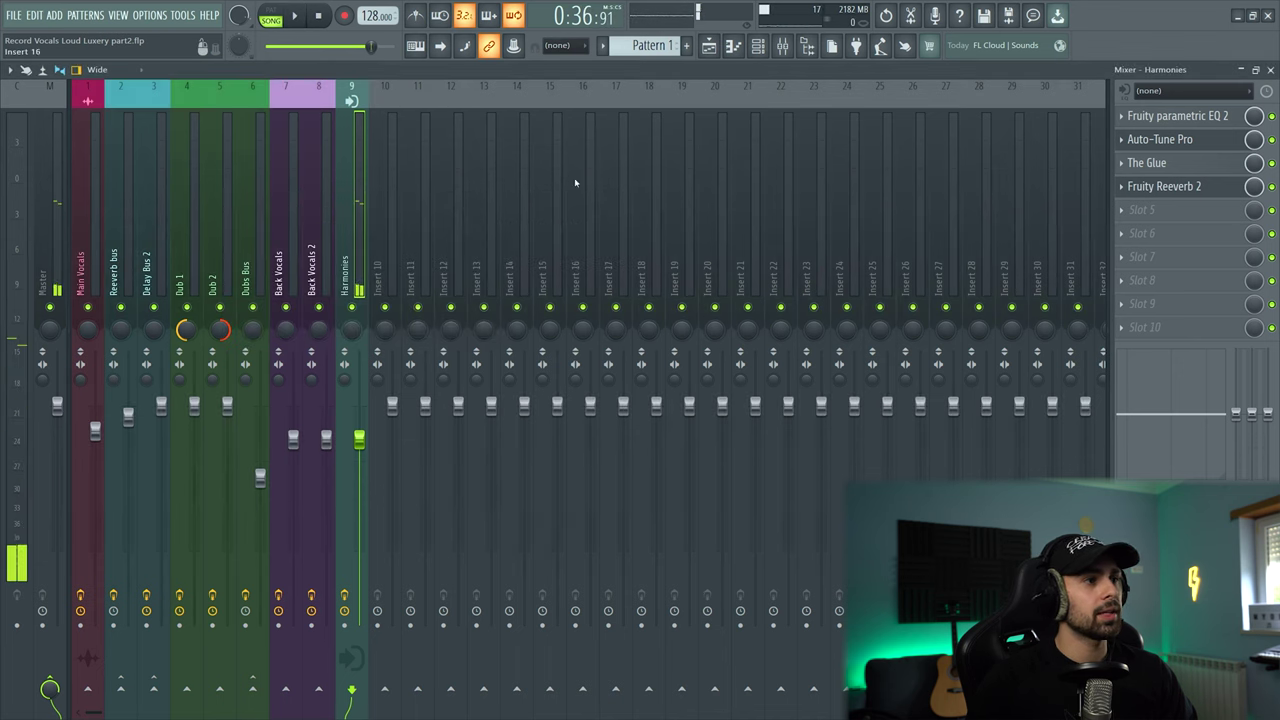
pyautogui.click(708, 45)
pyautogui.rightClick(70, 312)
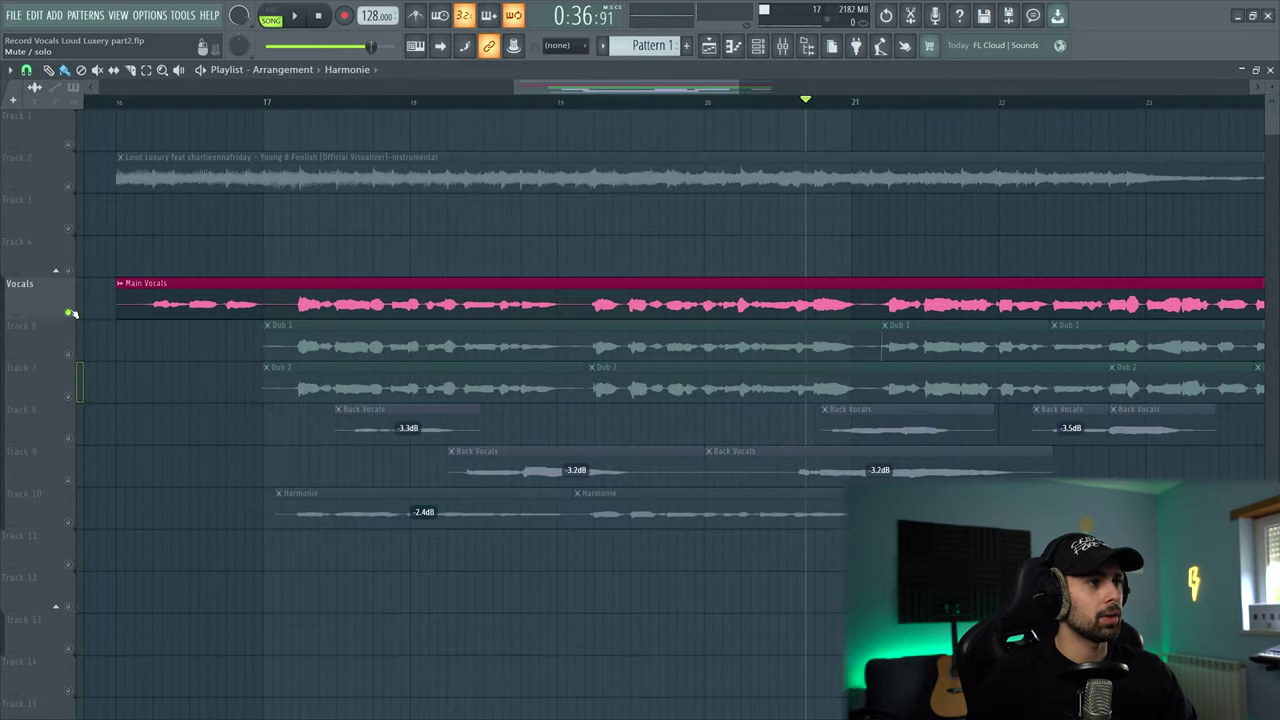
pyautogui.rightClick(71, 312)
pyautogui.click(68, 187)
# - Play all the vocals together and lower the Harmonies mixer fader to about -9.5 dB
pyautogui.press('space')
pyautogui.click(782, 46)
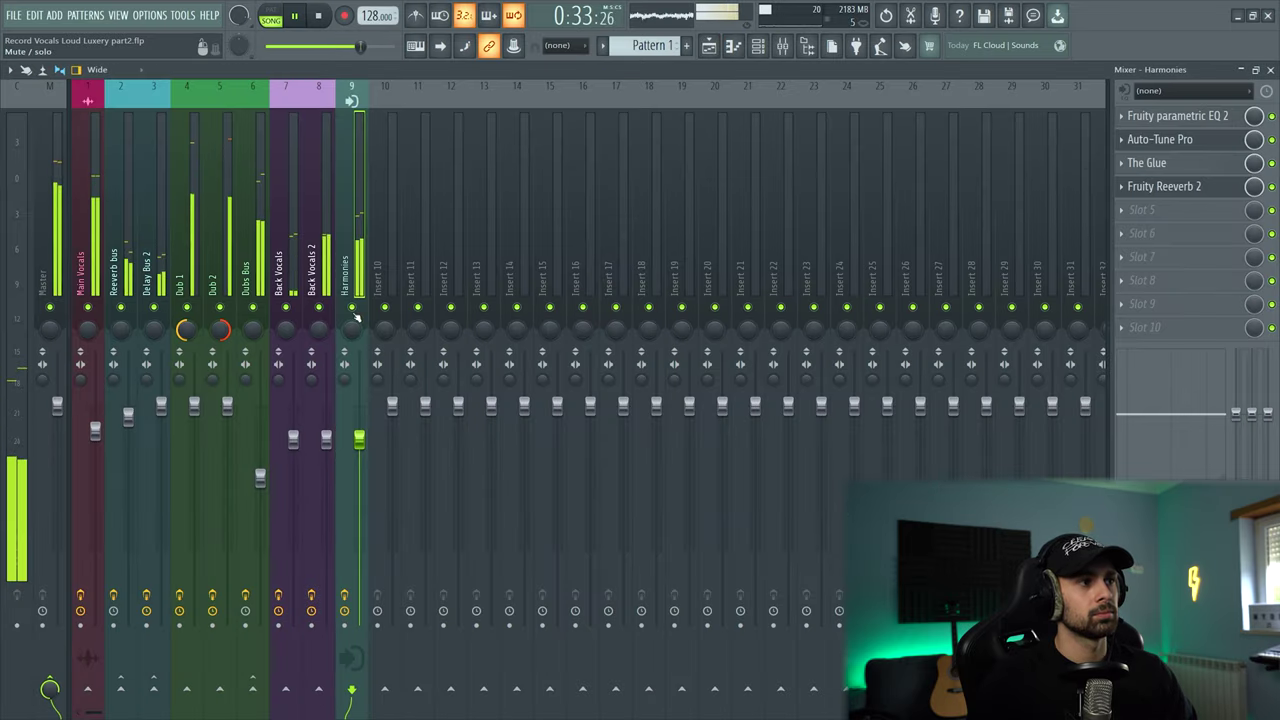
pyautogui.moveTo(359, 438); pyautogui.dragTo(359, 490)
pyautogui.press('space')
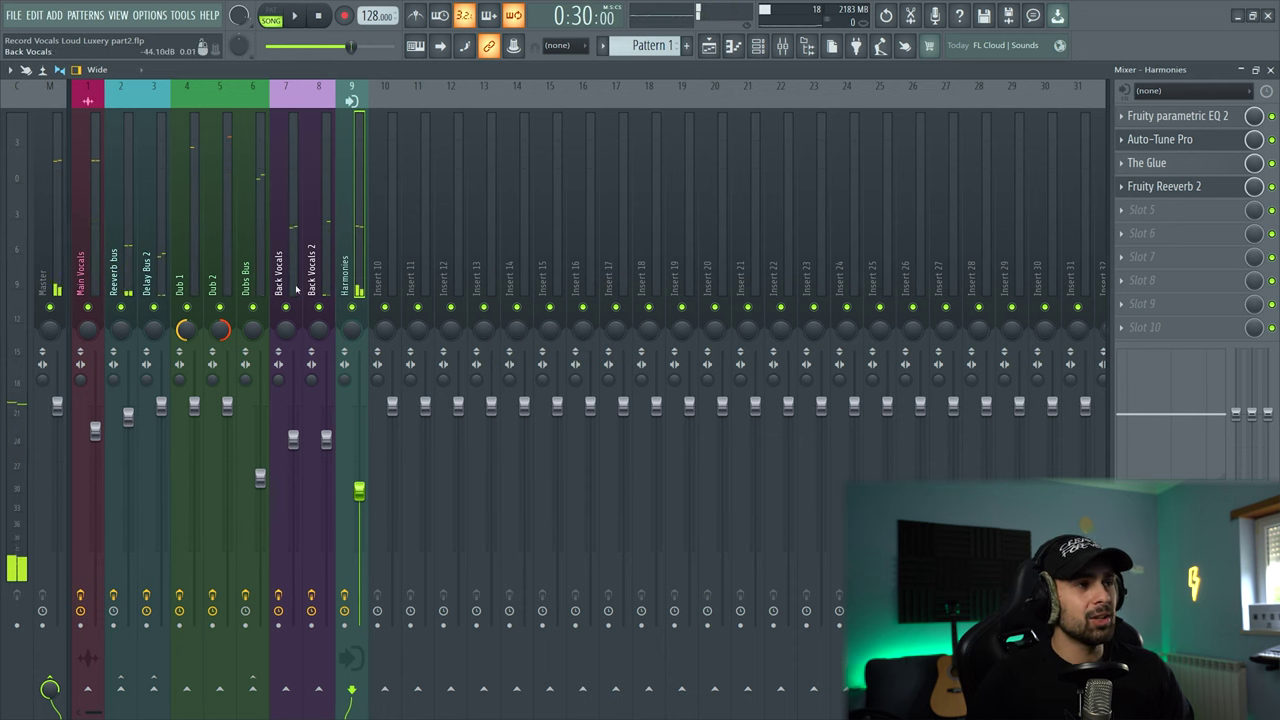
# - Lower the Back Vocals 2 fader below 74%, slightly above the Harmonies fader, while playing the vocals
pyautogui.click(320, 258)
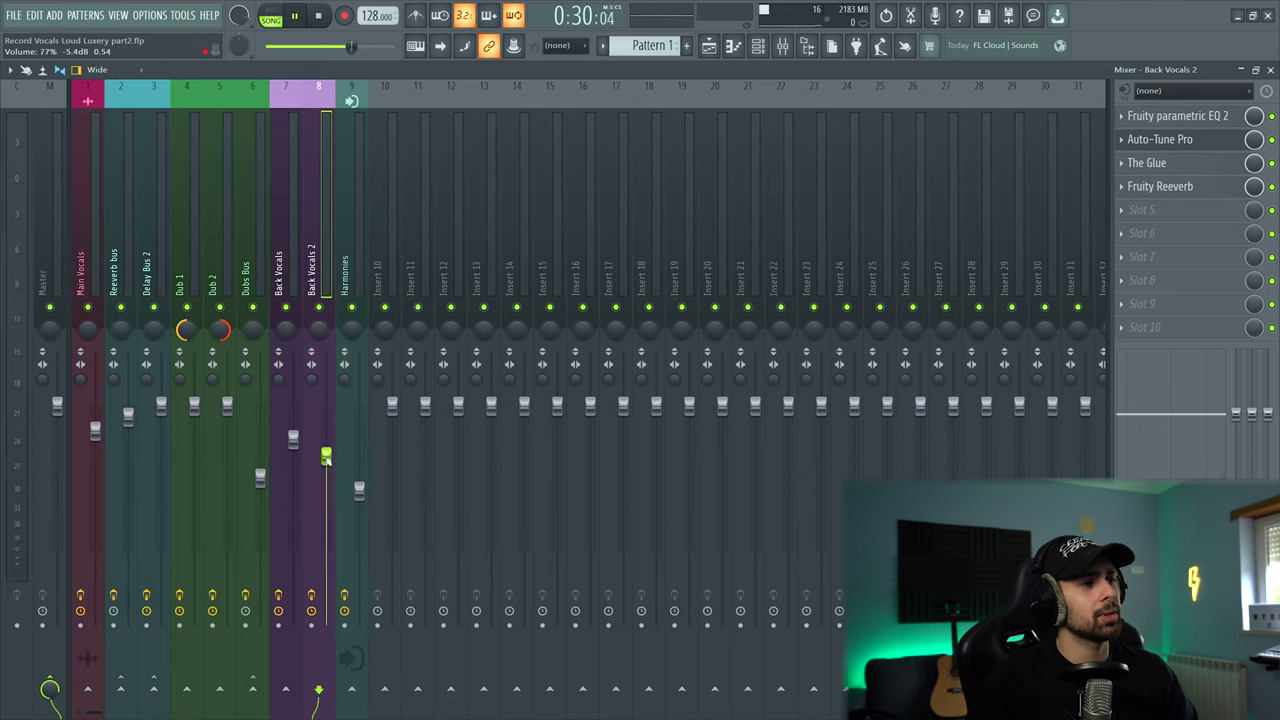
pyautogui.moveTo(326, 458); pyautogui.dragTo(326, 464)
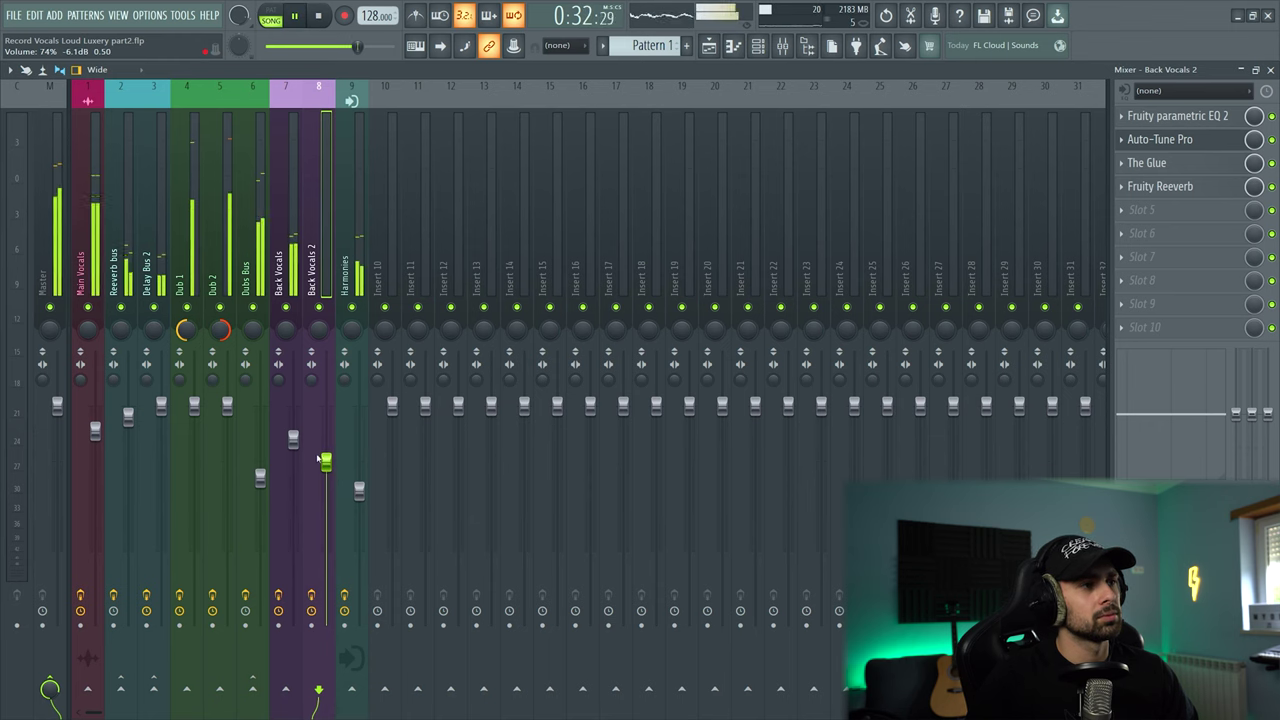
pyautogui.moveTo(325, 467); pyautogui.dragTo(326, 482)
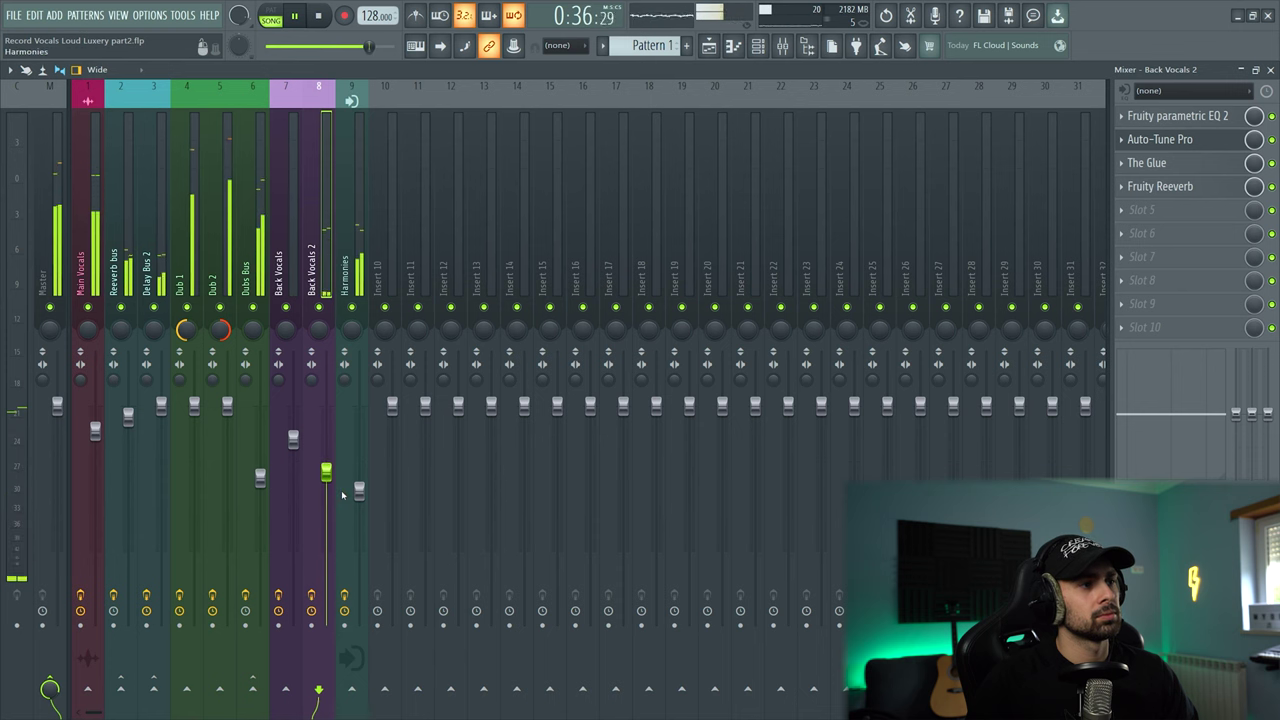
pyautogui.press('space')
# - Lower the Harmonies fader to 48% (-13.4 dB) and play the vocals to judge the blend
pyautogui.click(352, 278)
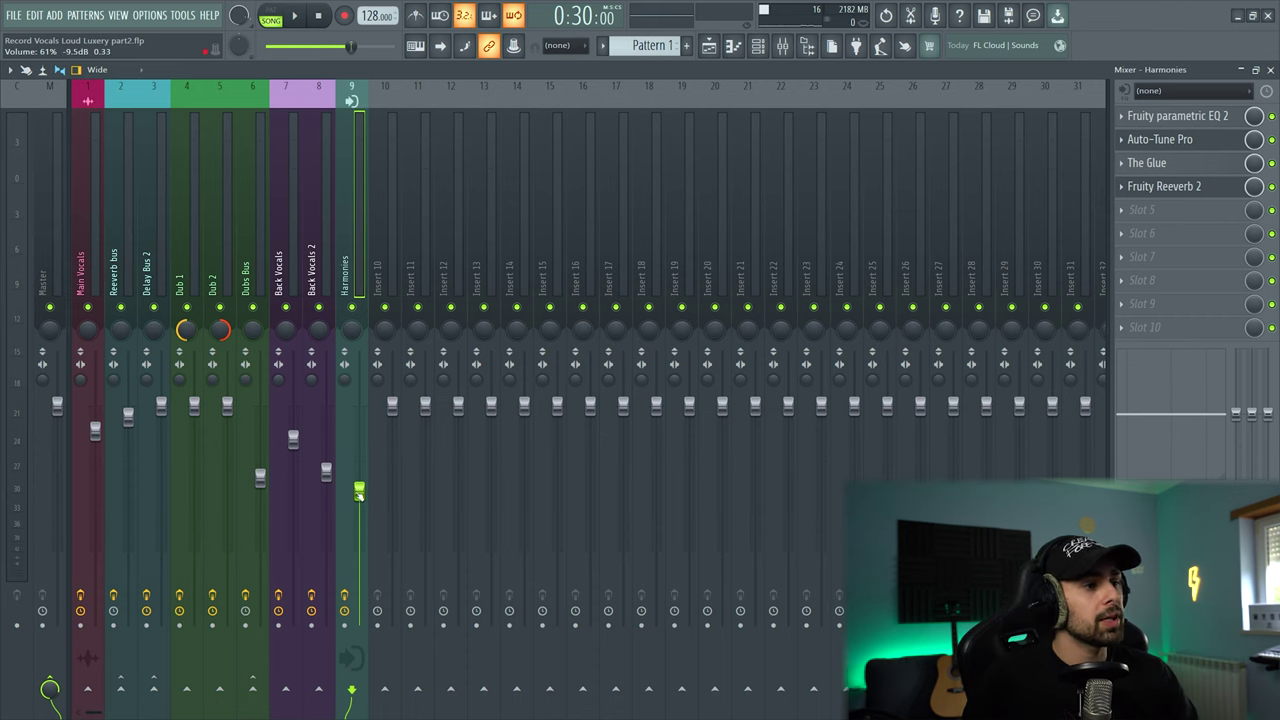
pyautogui.moveTo(359, 494); pyautogui.dragTo(359, 519)
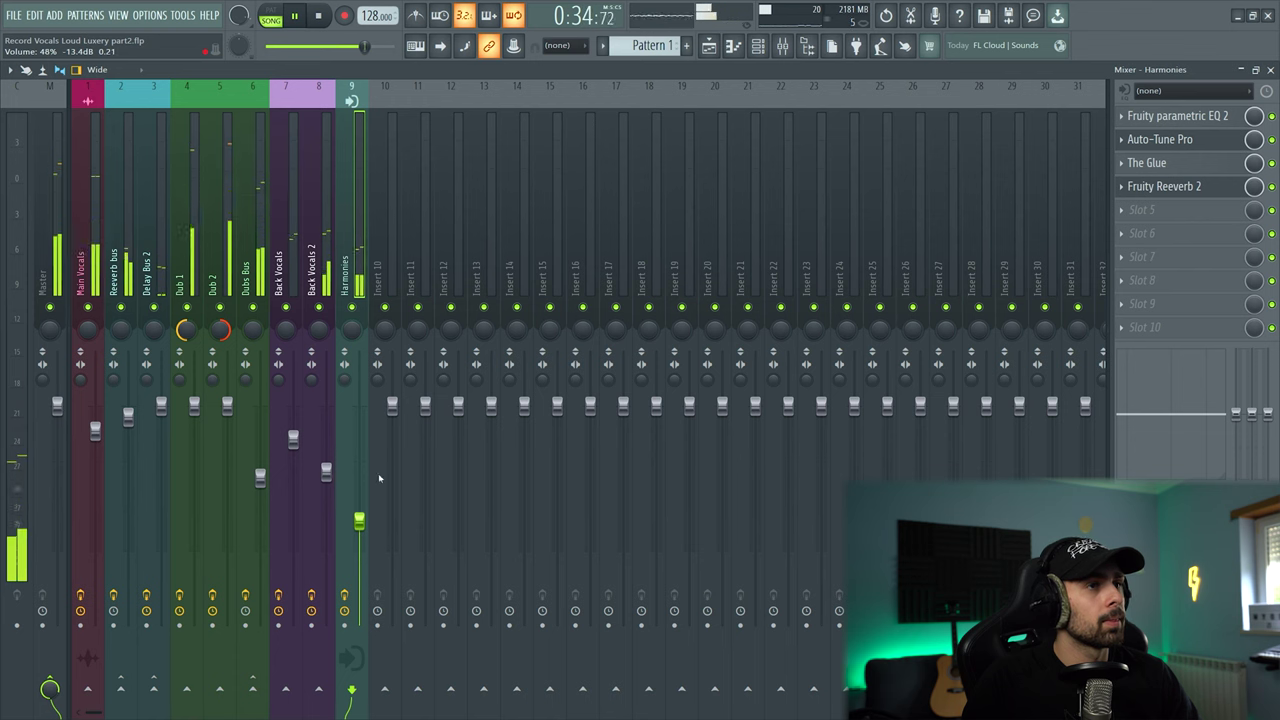
pyautogui.press('space')
# - Unmute the instrumental on Track 2 and lower the Harmonies fader to about 36% (-17.2 dB) during playback
pyautogui.press('F5')
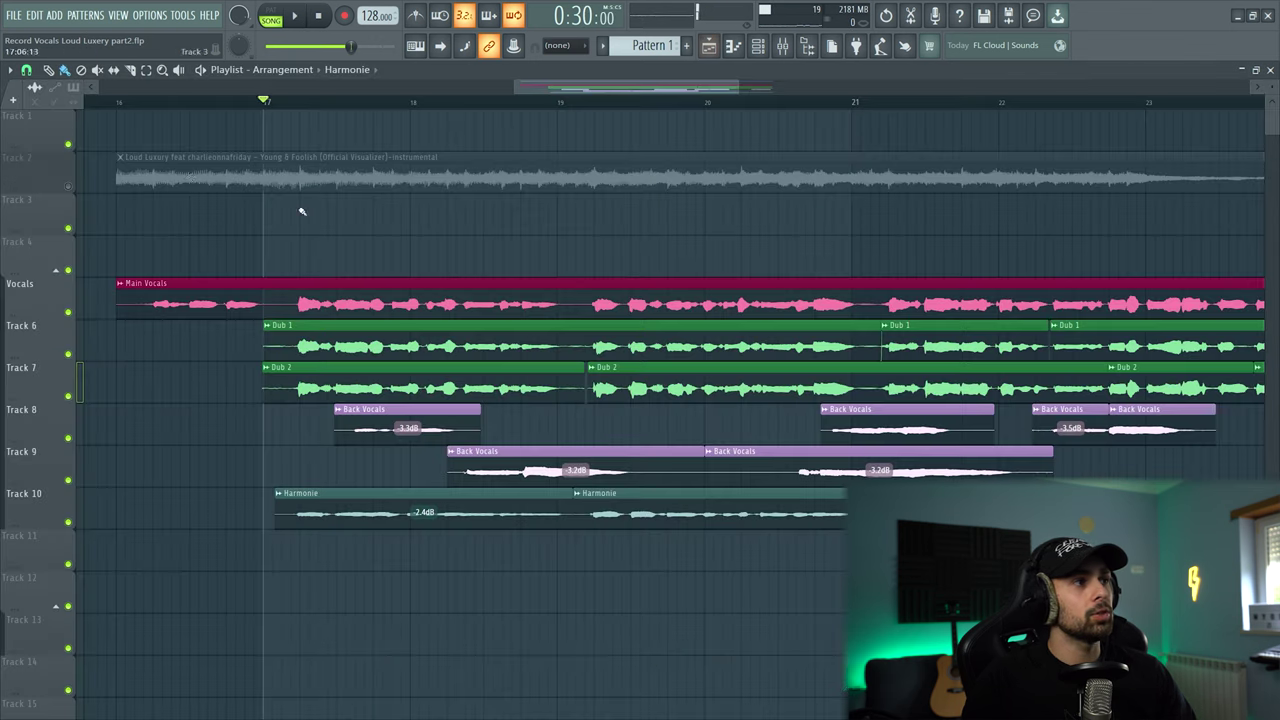
pyautogui.click(70, 187)
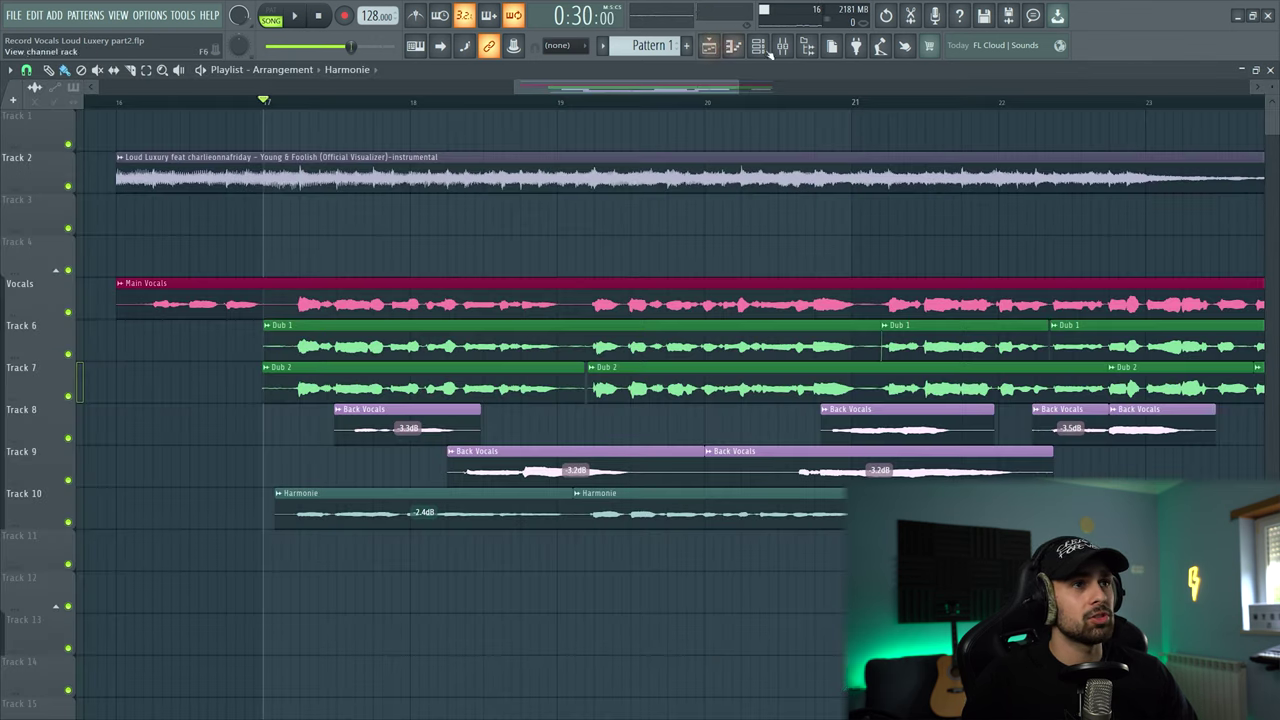
pyautogui.press('space')
pyautogui.press('F9')
pyautogui.moveTo(359, 520); pyautogui.dragTo(359, 528)
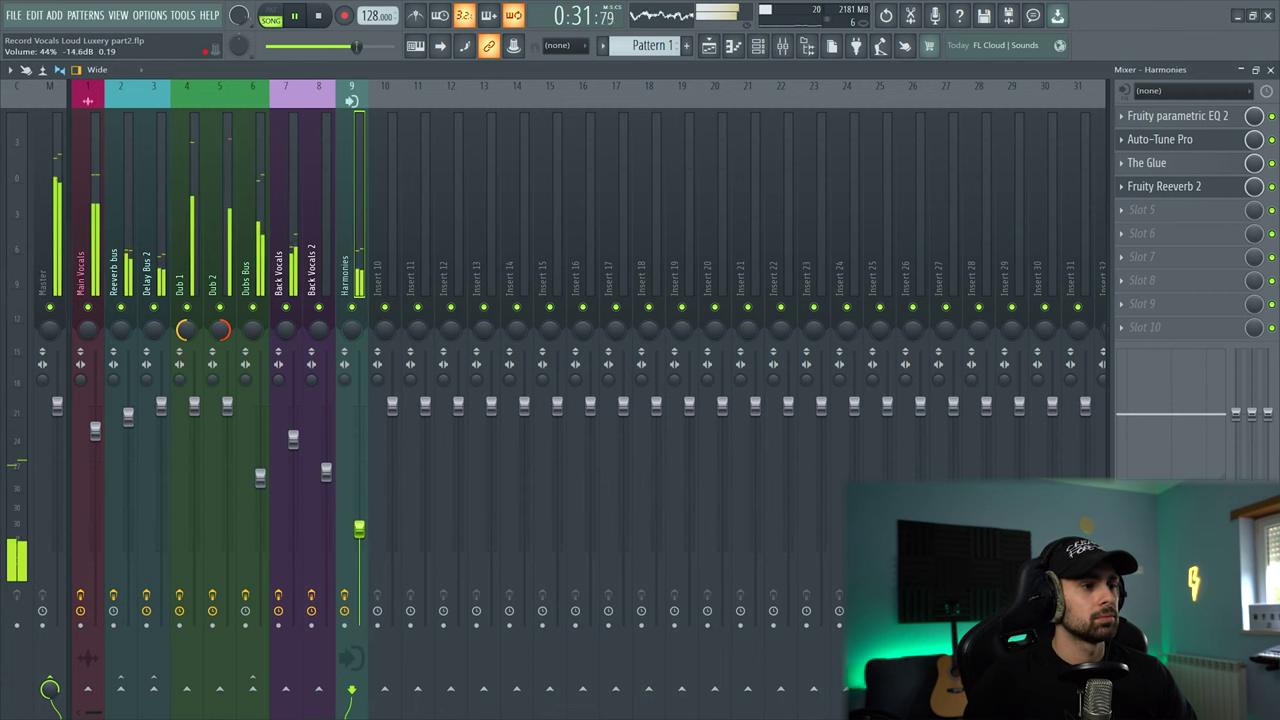
pyautogui.moveTo(359, 598); pyautogui.dragTo(359, 556)
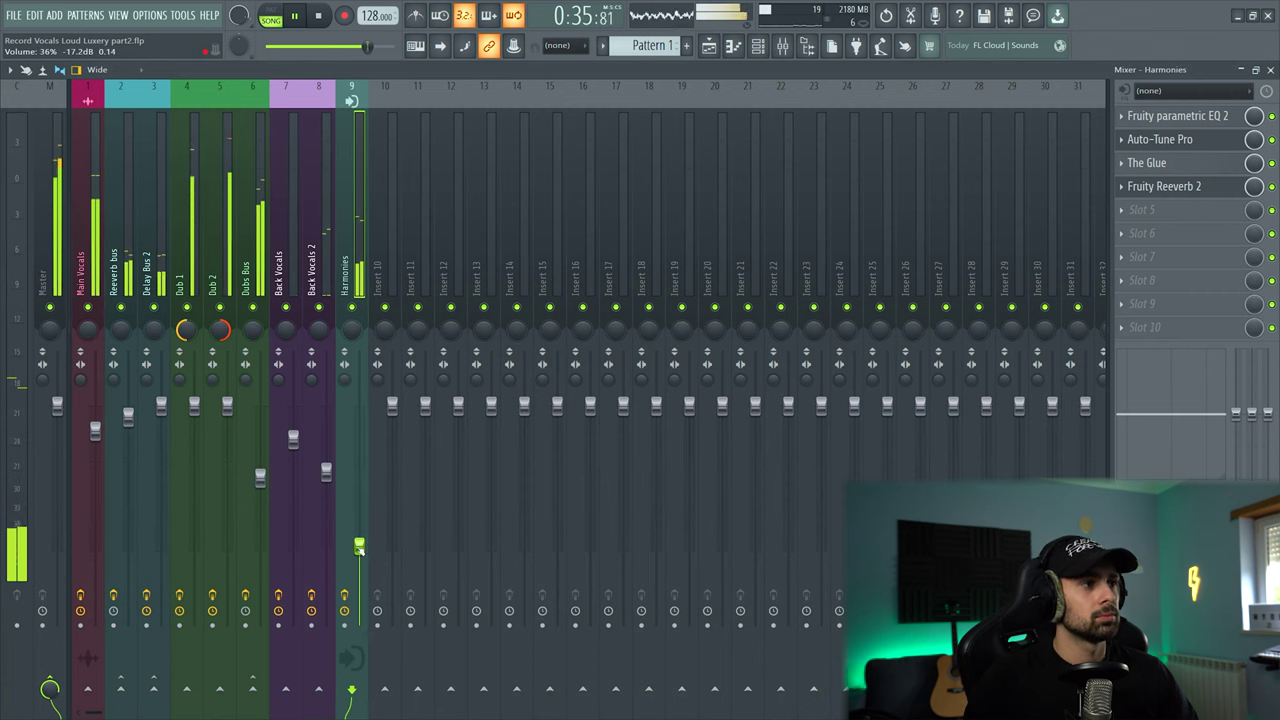